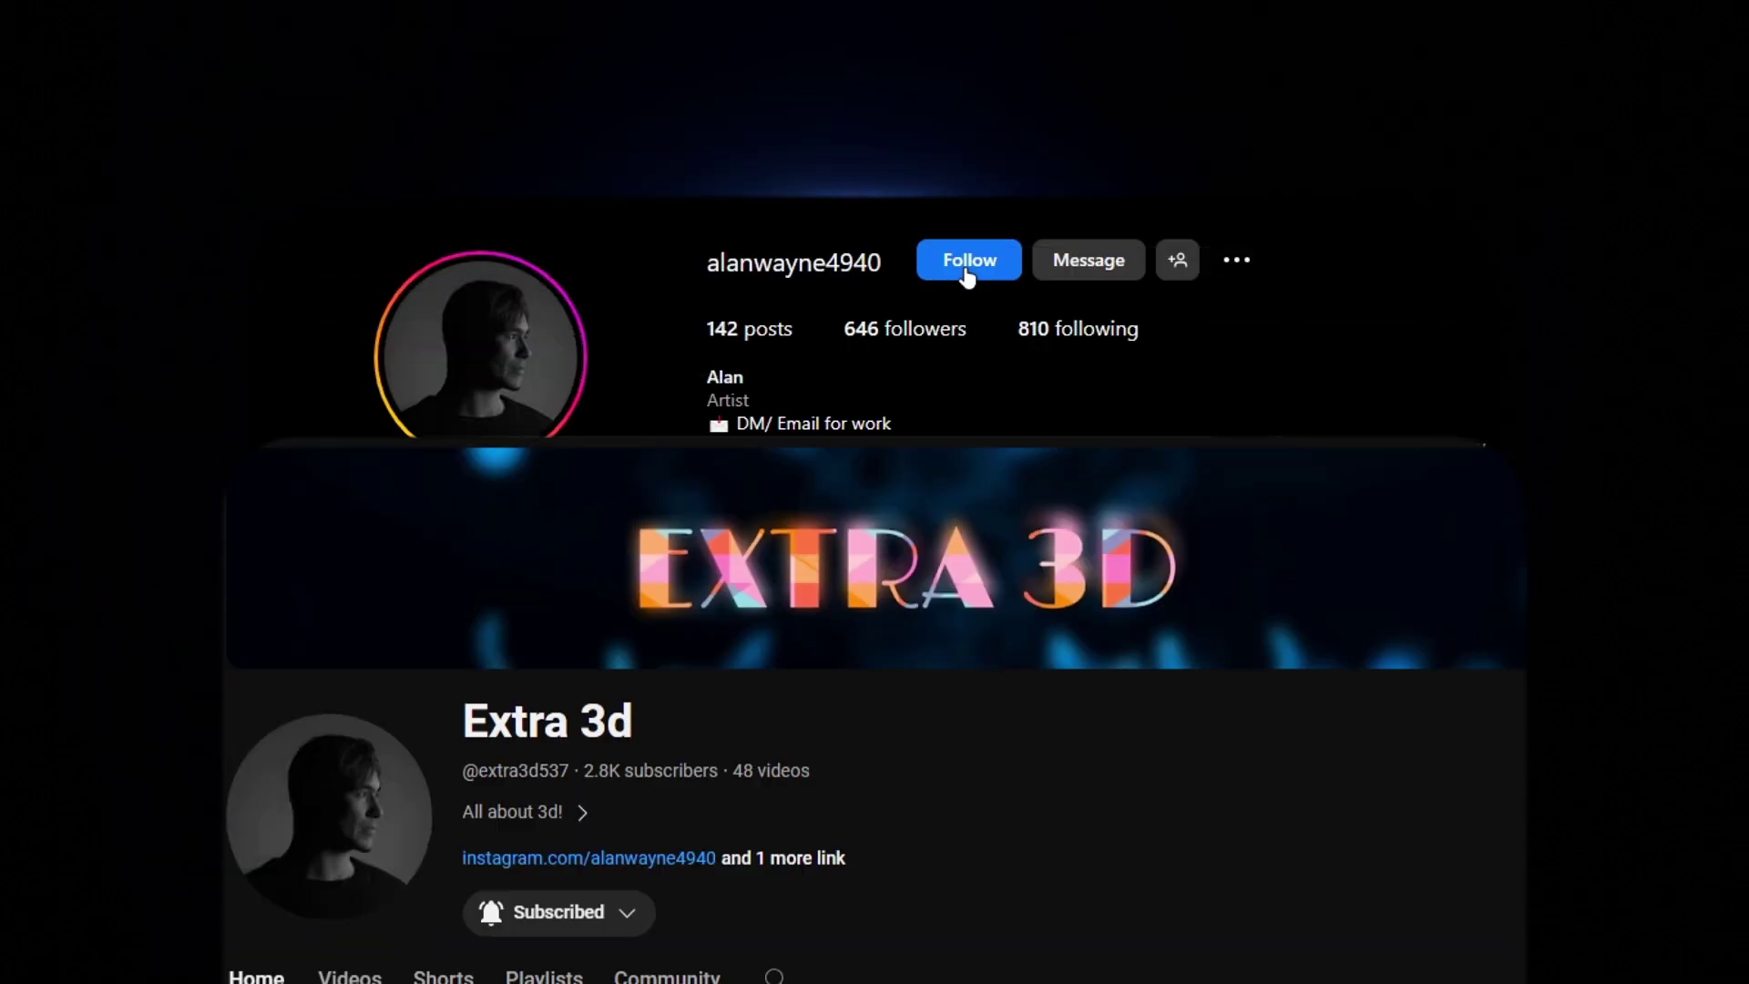
{"action": "left_click", "coordinate": [968, 258]}
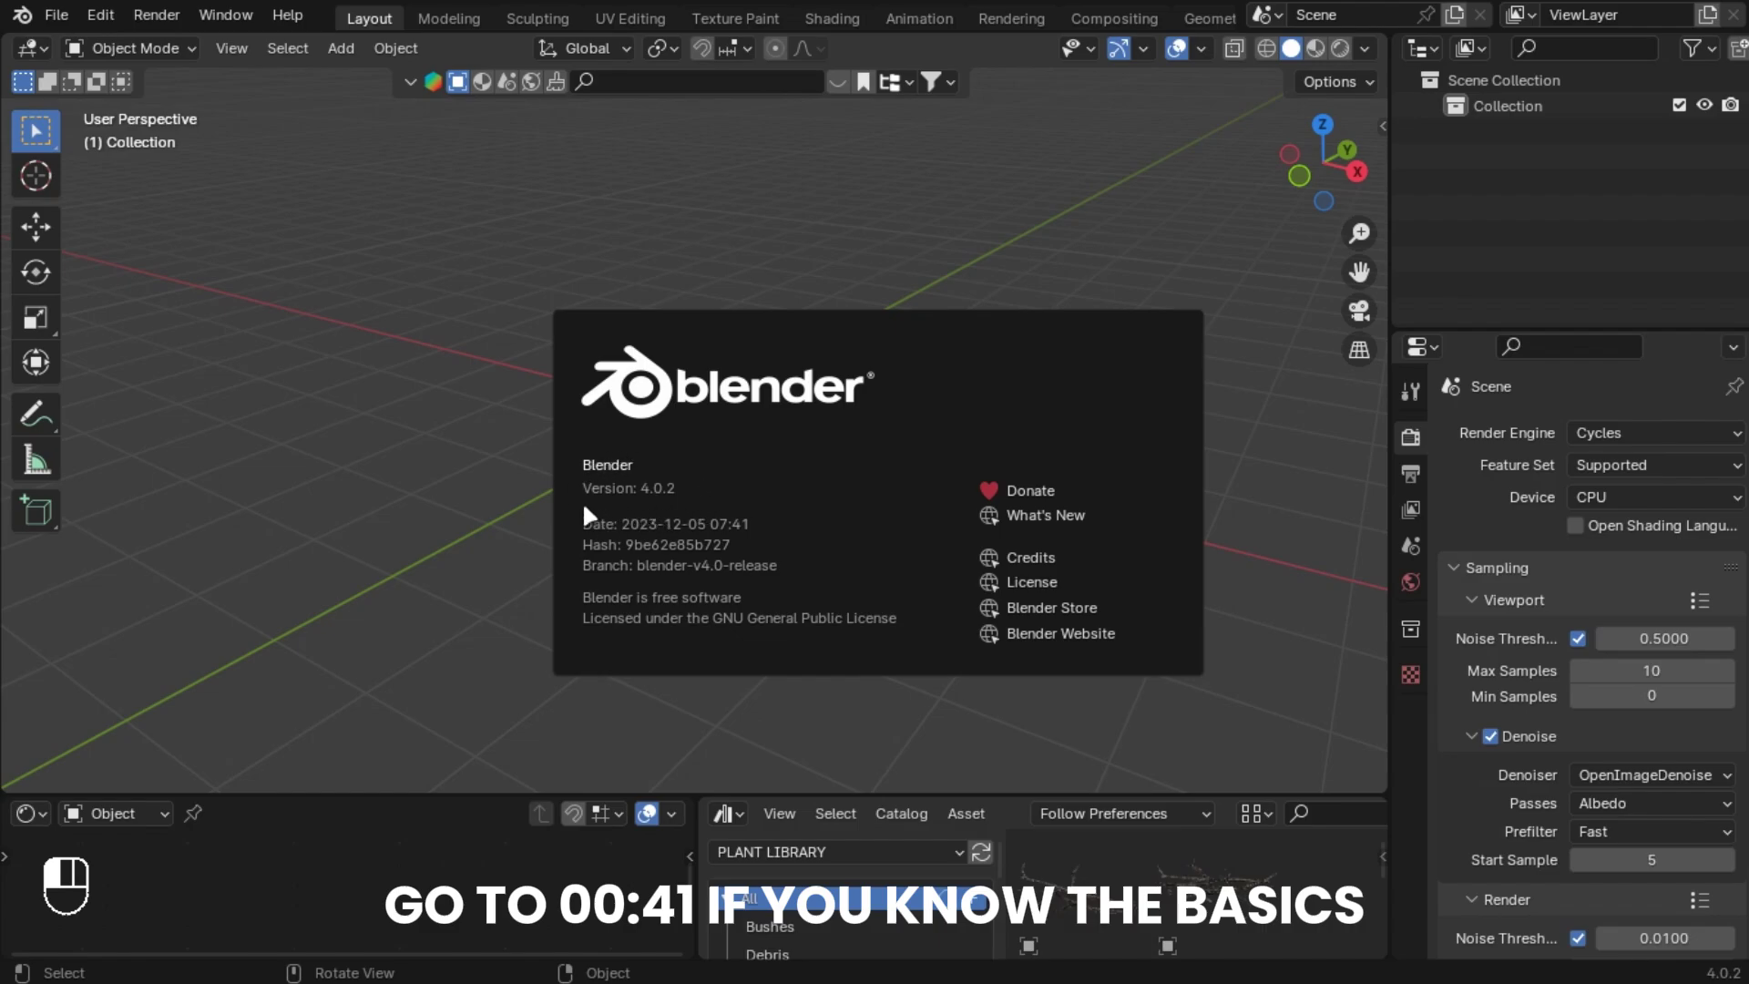
- Add a mesh cube to the empty scene and delete it again
{"action": "left_click", "coordinate": [609, 246]}
{"action": "middle_click_drag", "start_coordinate": [827, 428], "coordinate": [840, 471]}
{"action": "key", "text": "shift+a"}
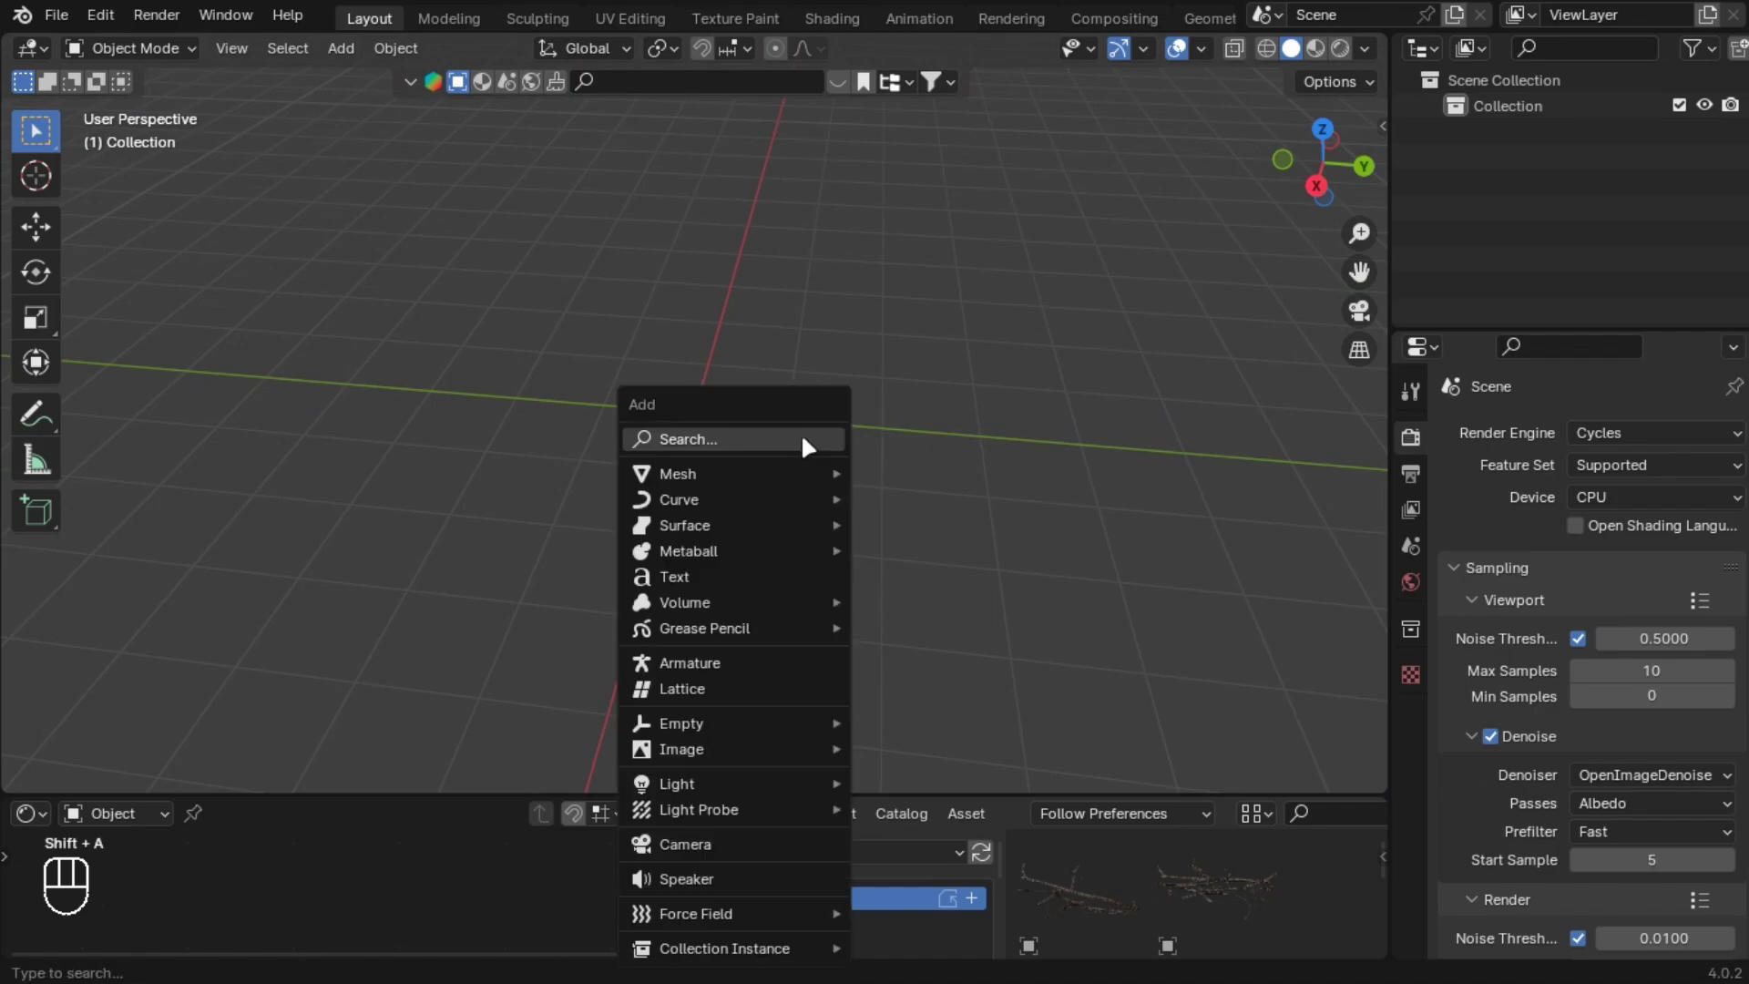
{"action": "mouse_move", "coordinate": [739, 475]}
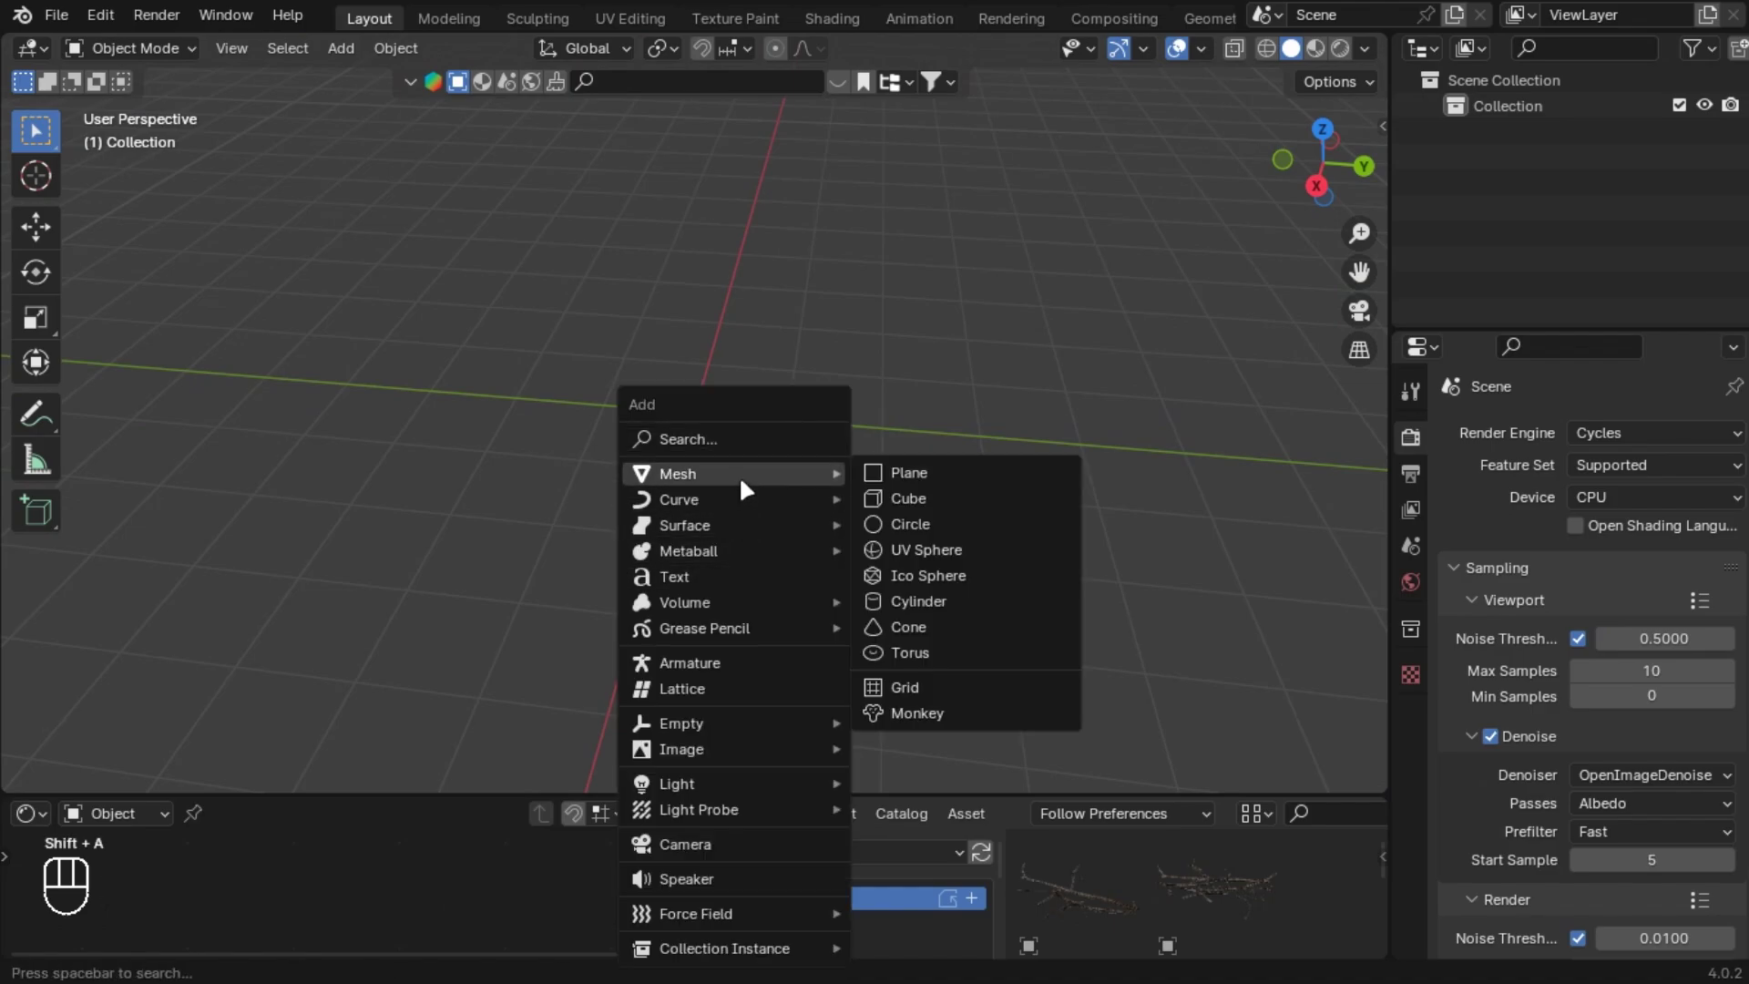
{"action": "type", "text": "cube"}
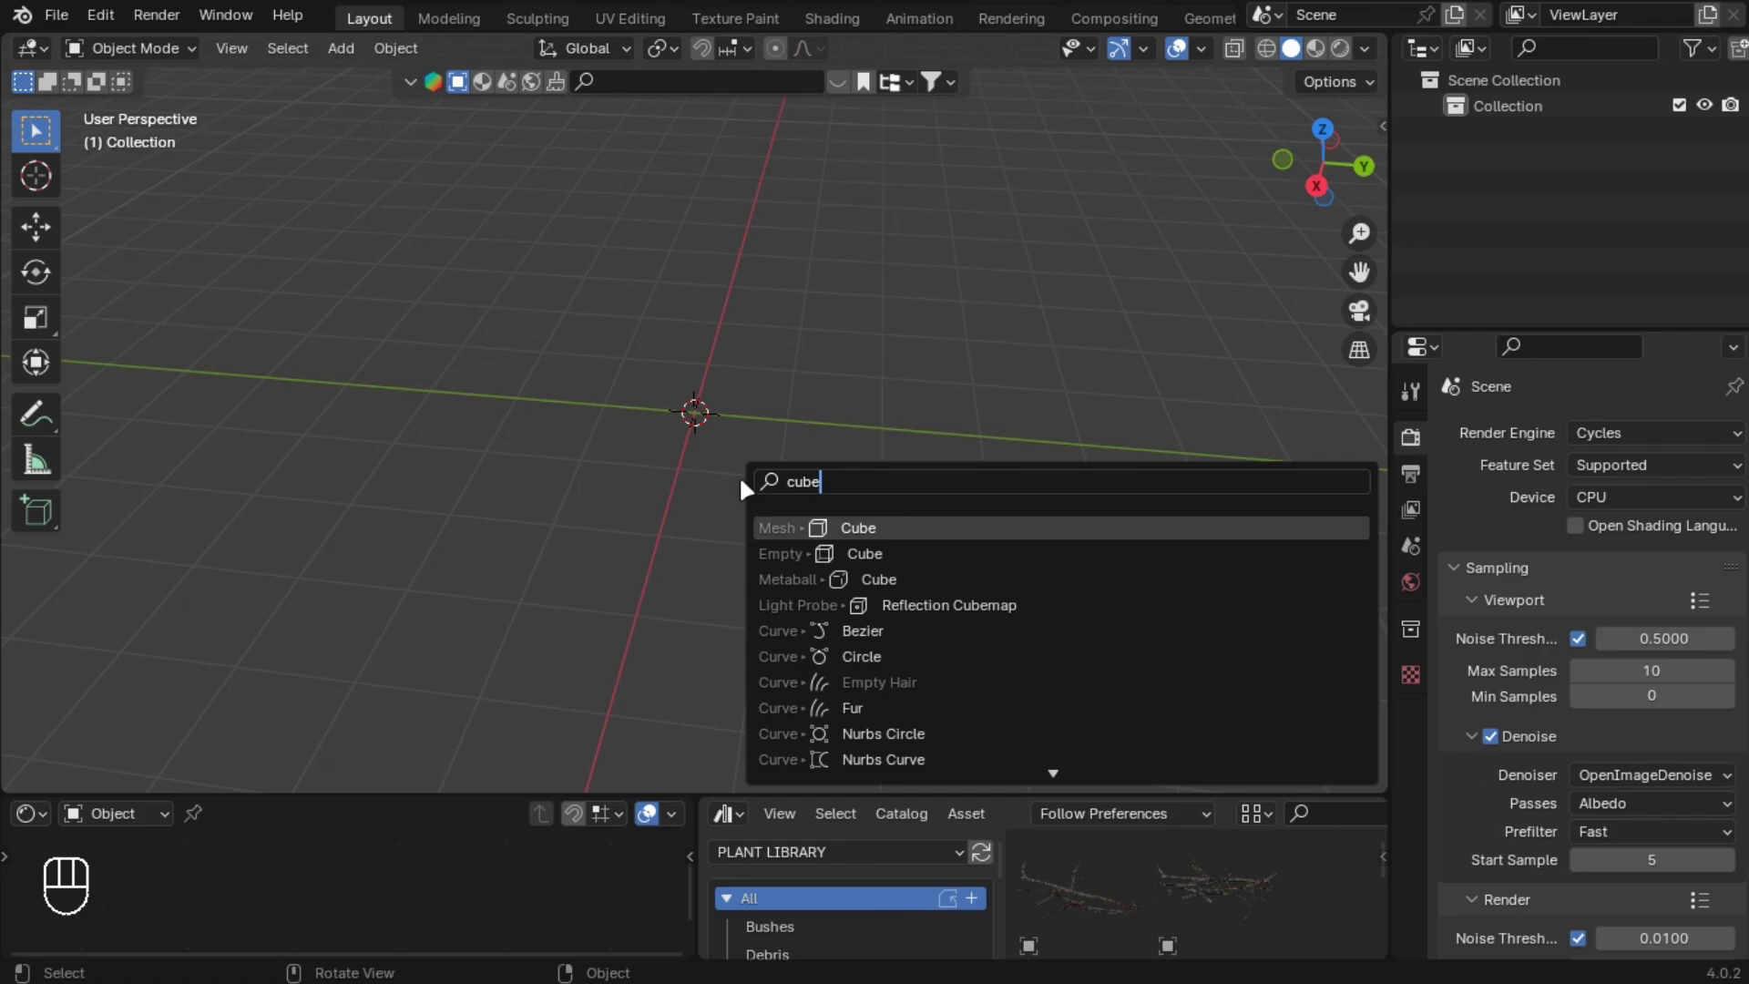
{"action": "key", "text": "Return"}
{"action": "middle_click_drag", "start_coordinate": [742, 482], "coordinate": [1025, 455]}
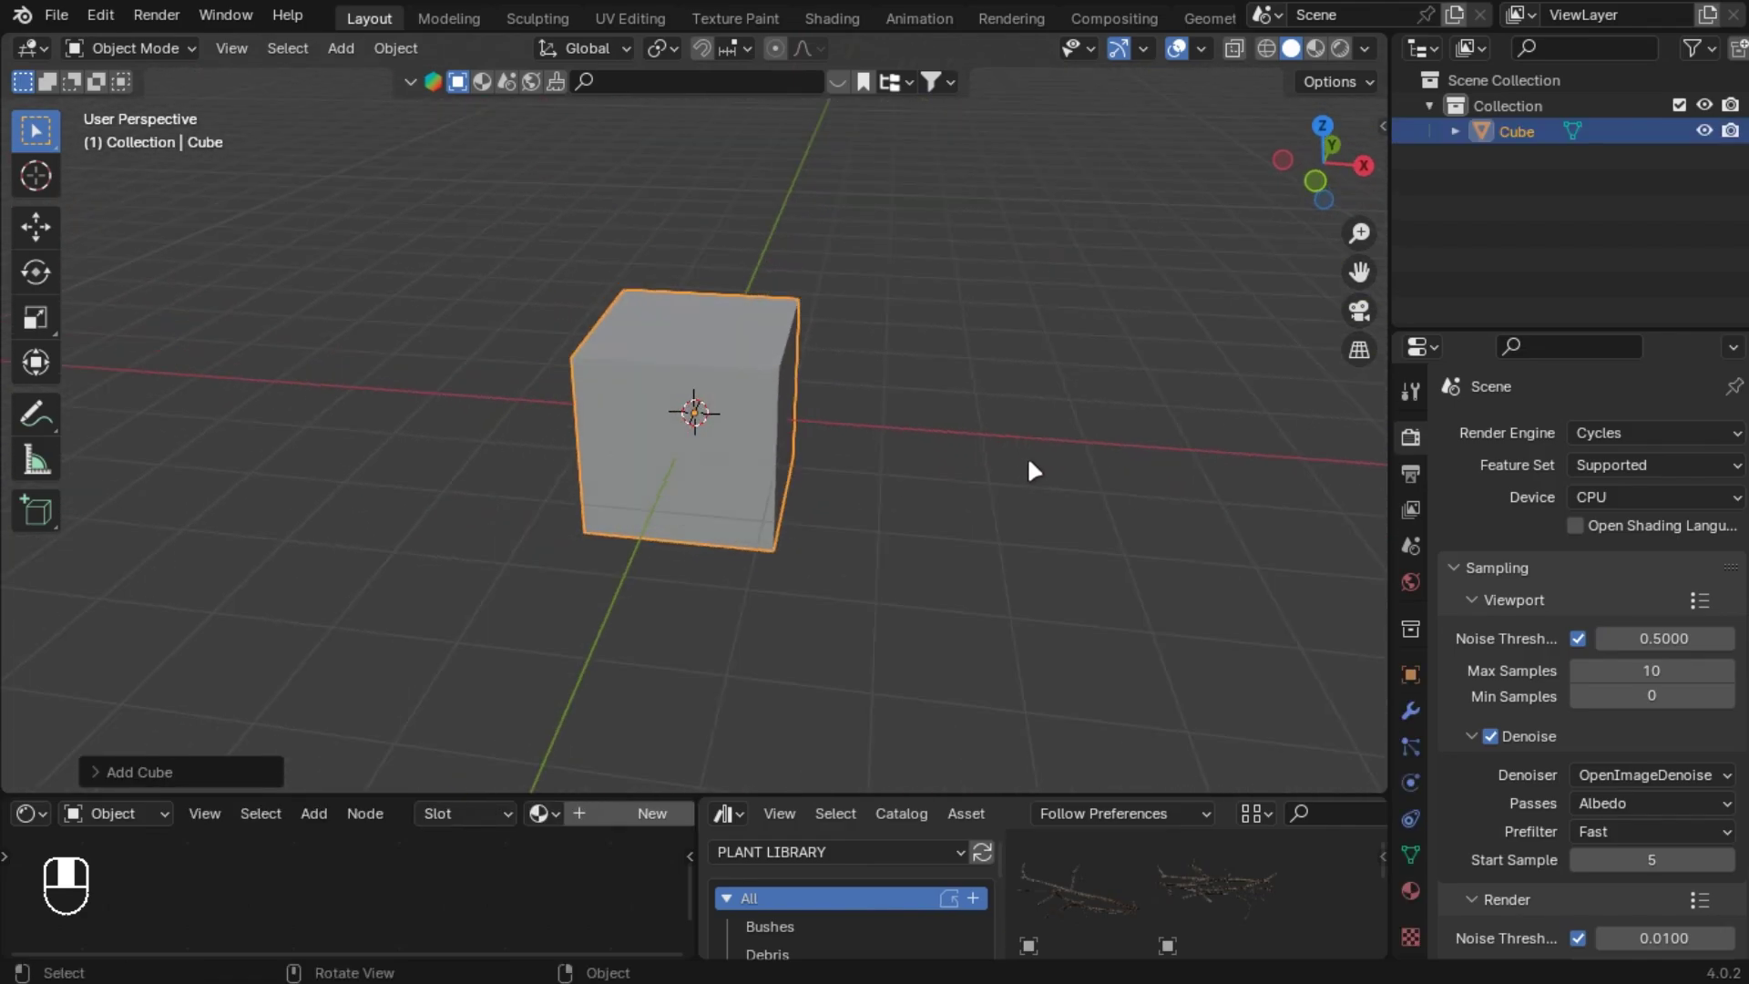
{"action": "key", "text": "x"}
{"action": "left_click", "coordinate": [1028, 462]}
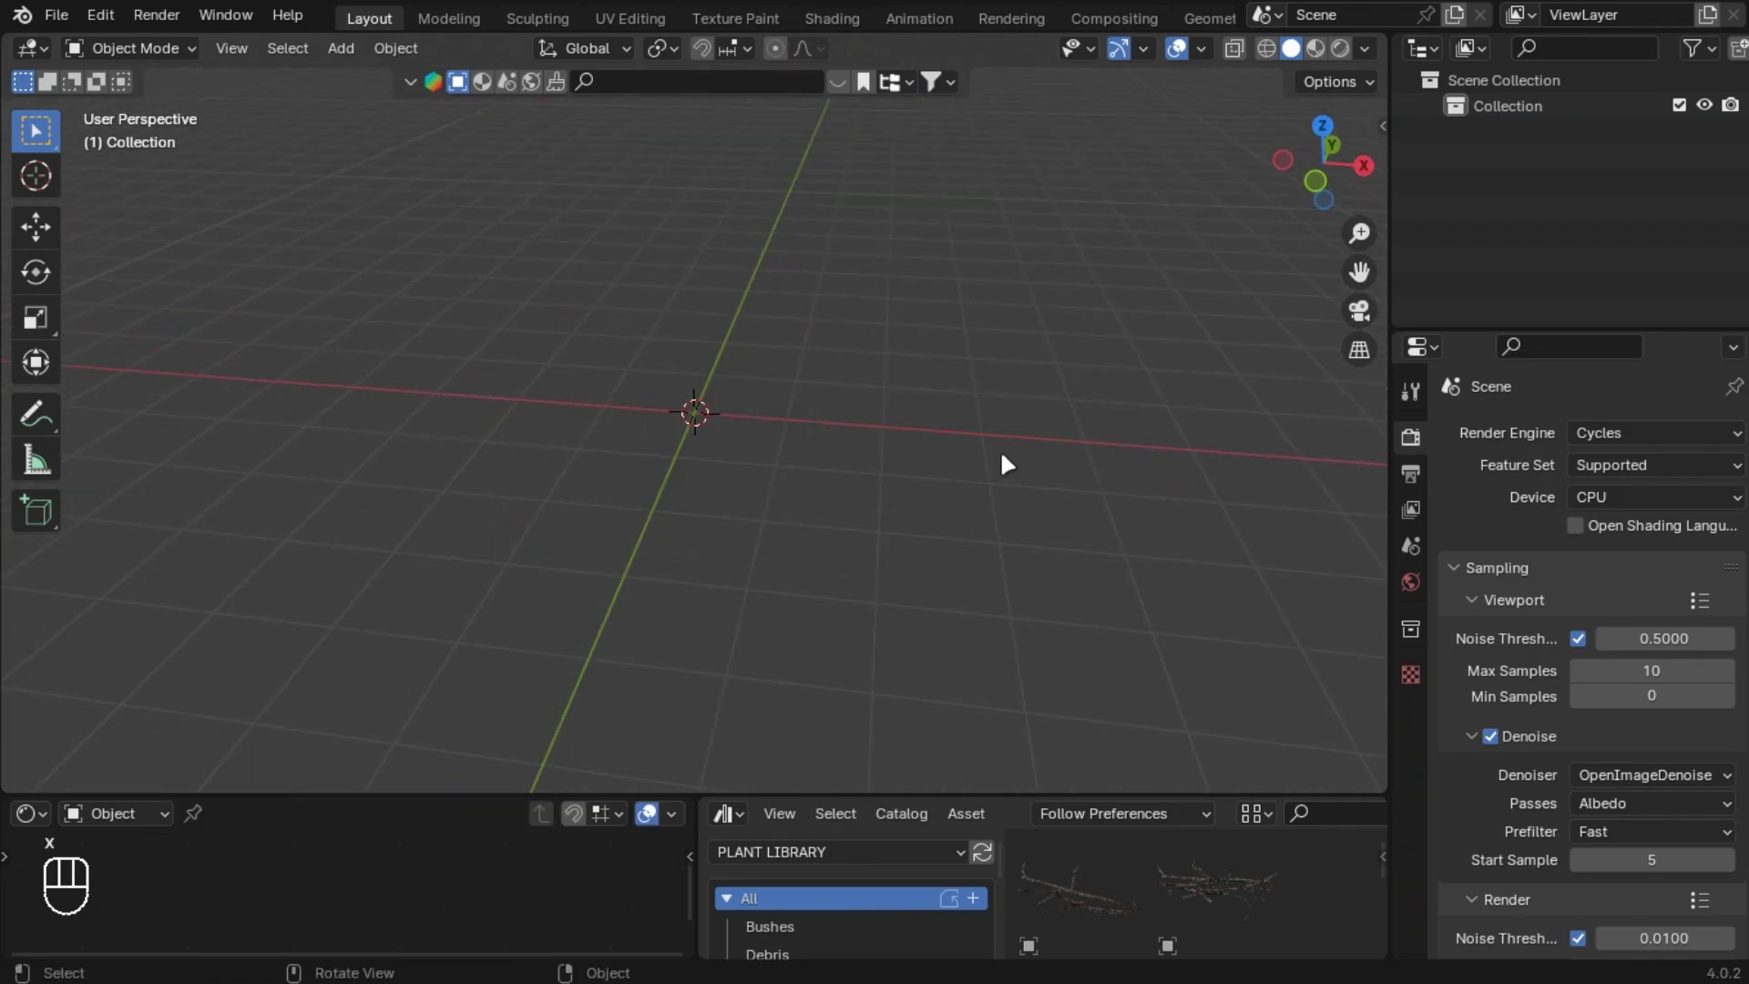
{"action": "middle_click_drag", "start_coordinate": [929, 410], "coordinate": [1286, 379]}
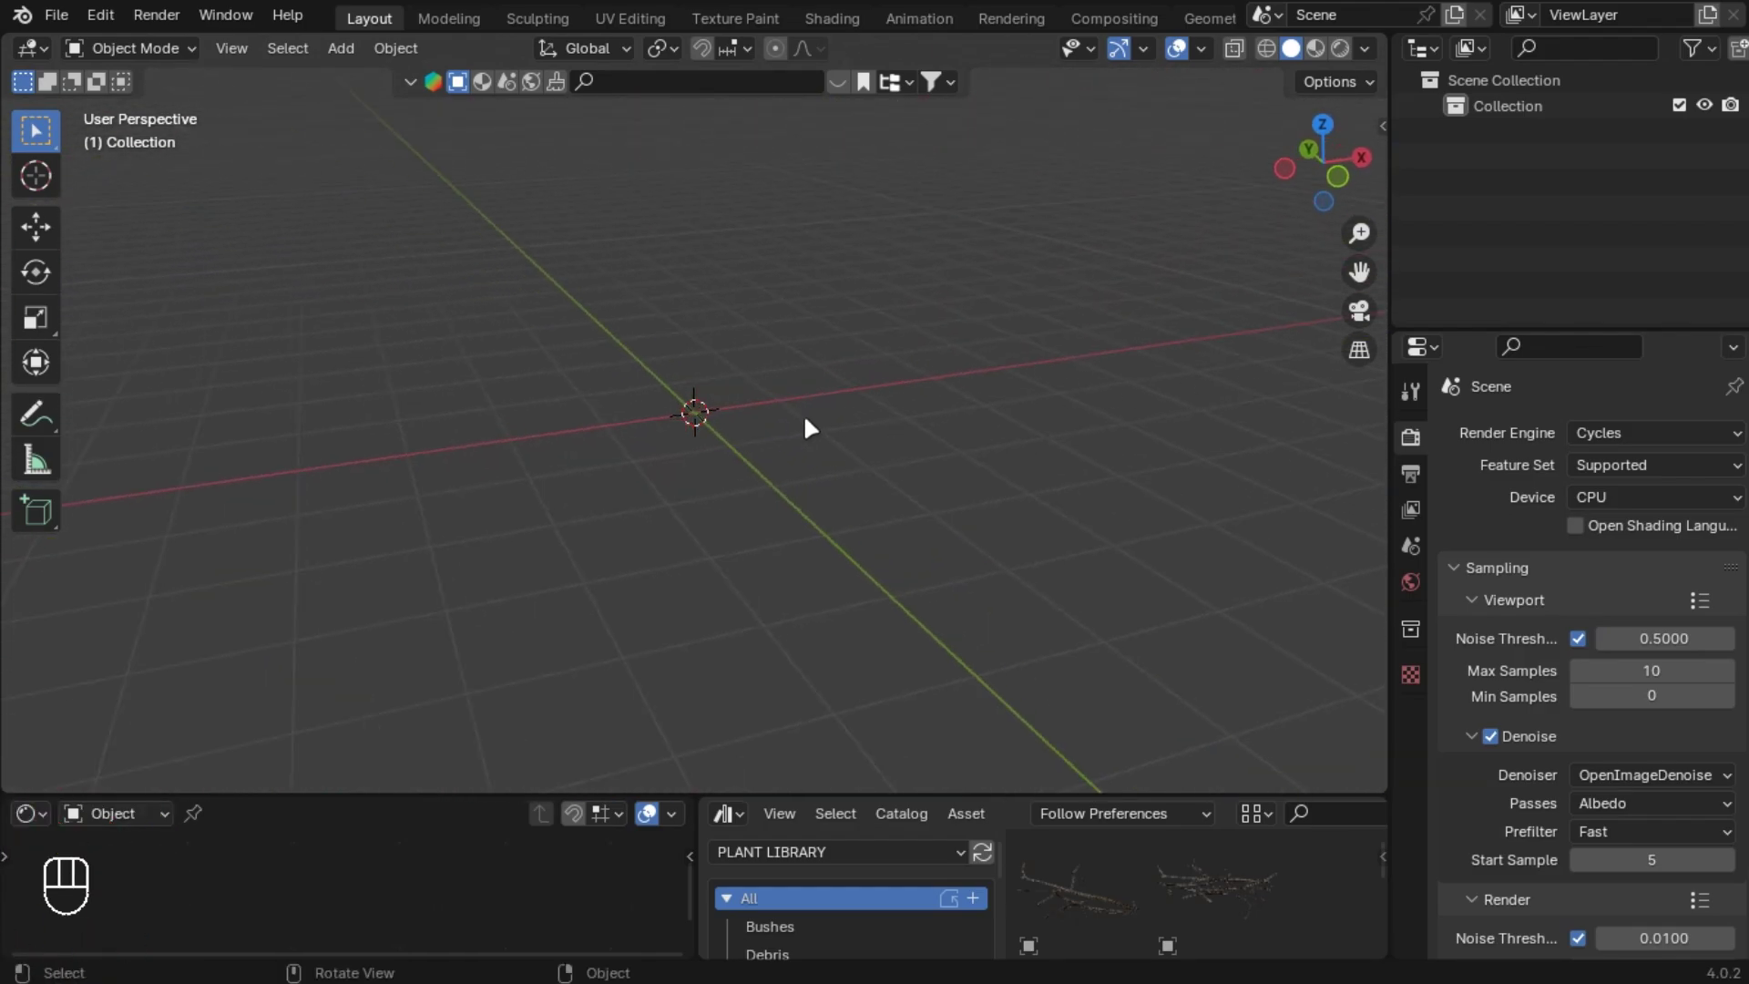
- Open the preferences, search the add-ons for "images" and show the details of Import Images as Planes
{"action": "left_click", "coordinate": [58, 16]}
{"action": "mouse_move", "coordinate": [104, 13]}
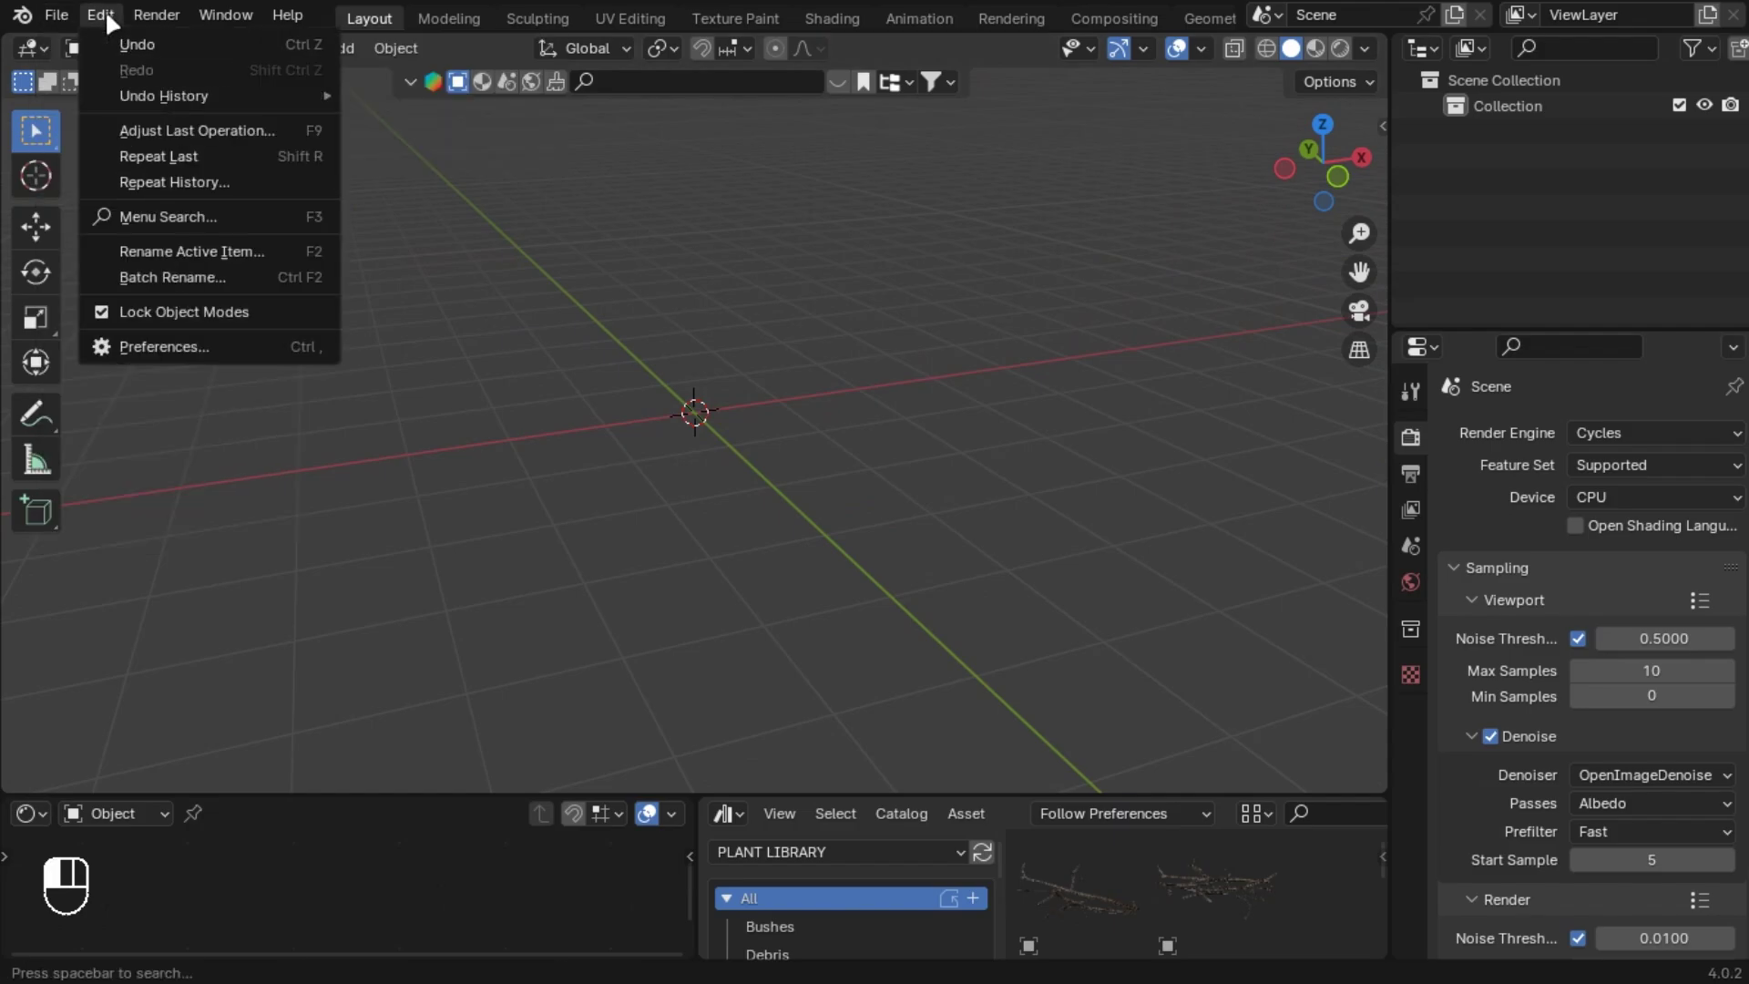
{"action": "left_click", "coordinate": [175, 344]}
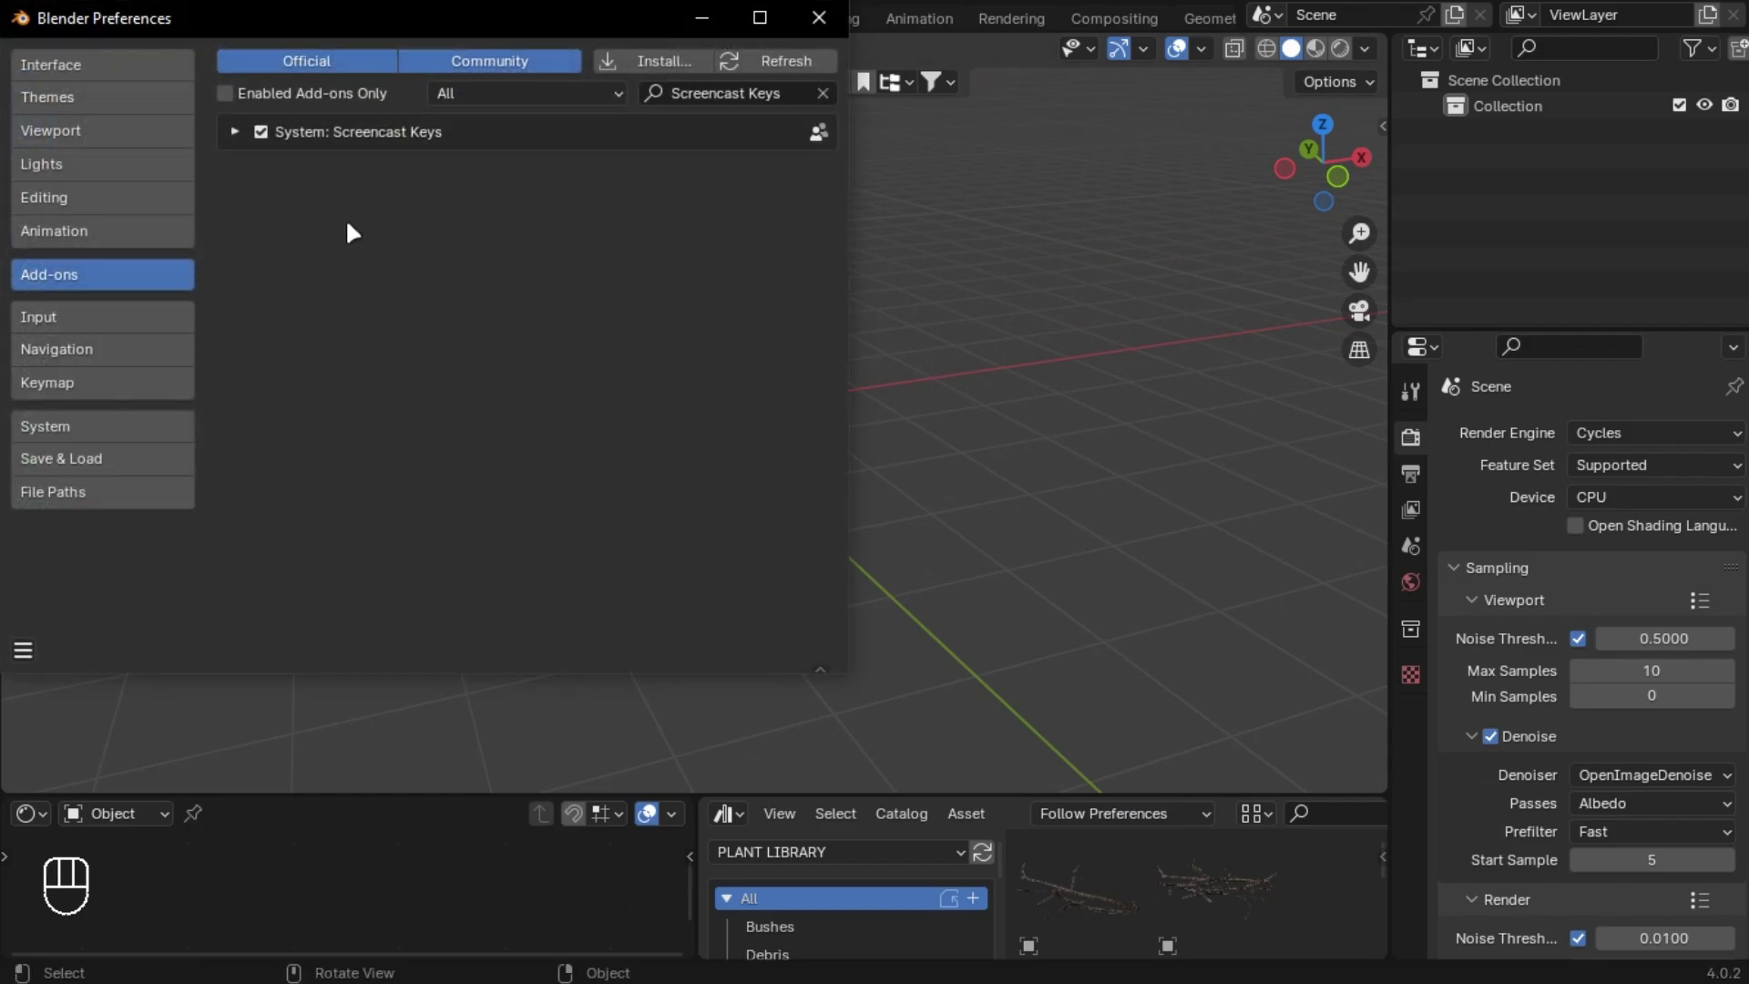
{"action": "left_click", "coordinate": [822, 94]}
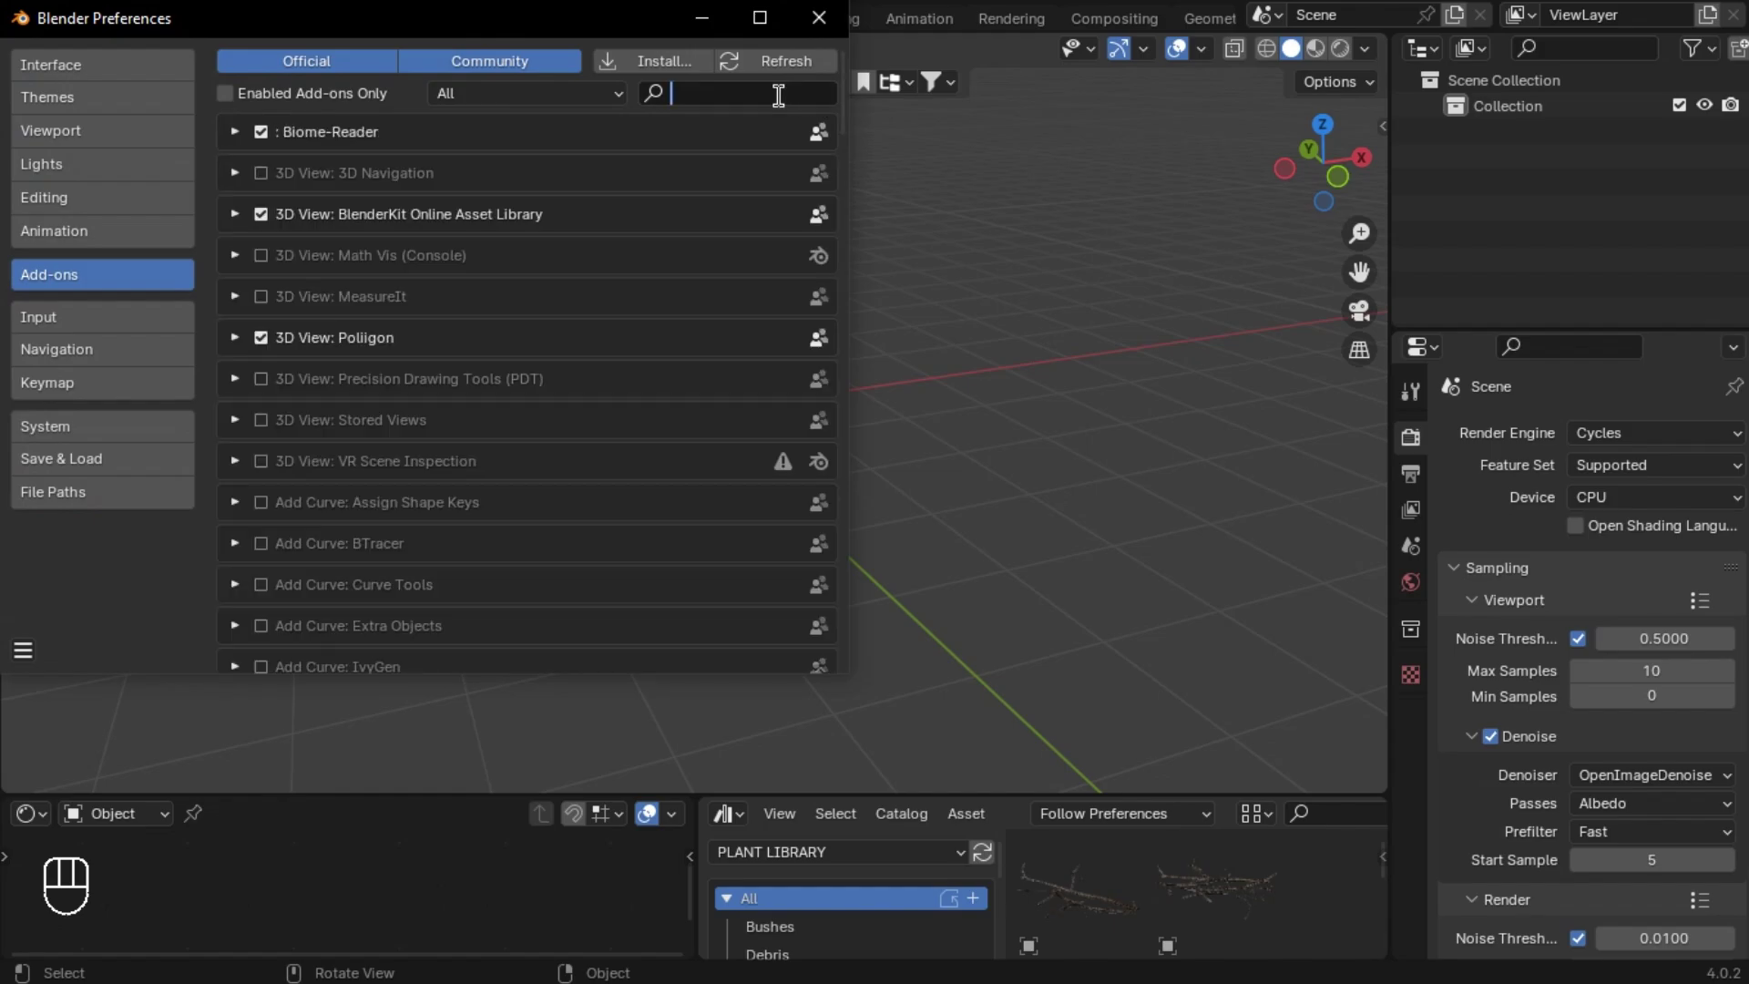
{"action": "type", "text": "images"}
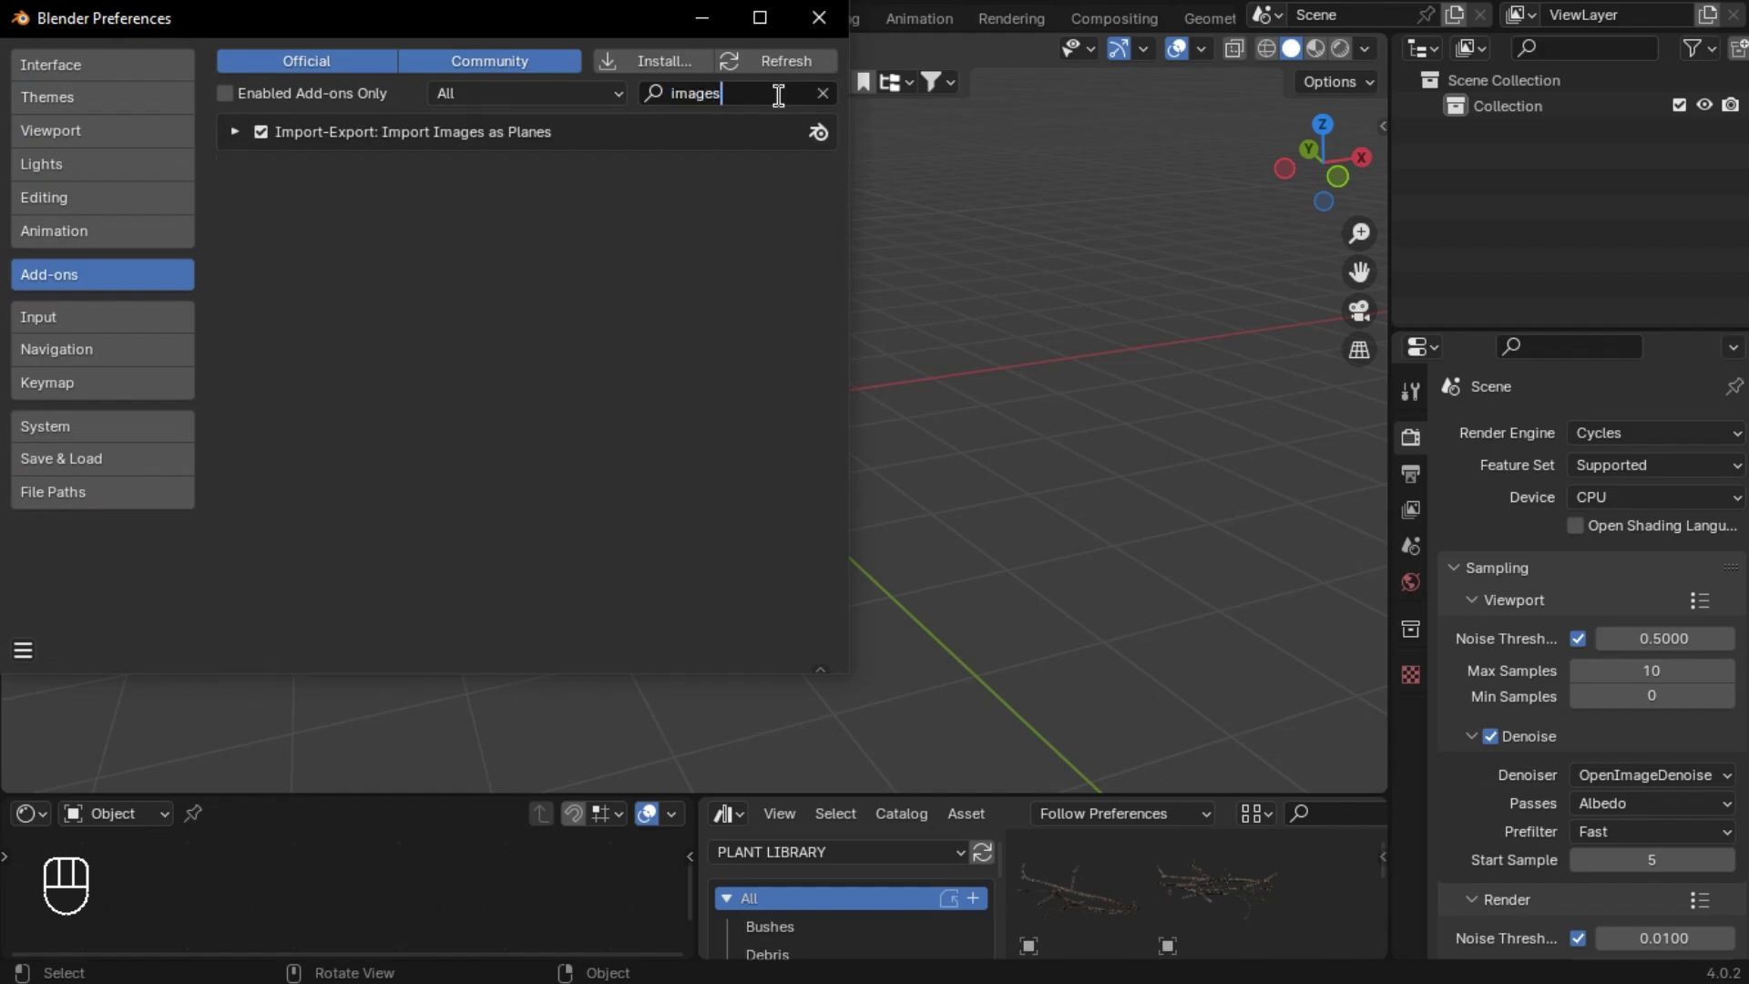
{"action": "left_click", "coordinate": [235, 132]}
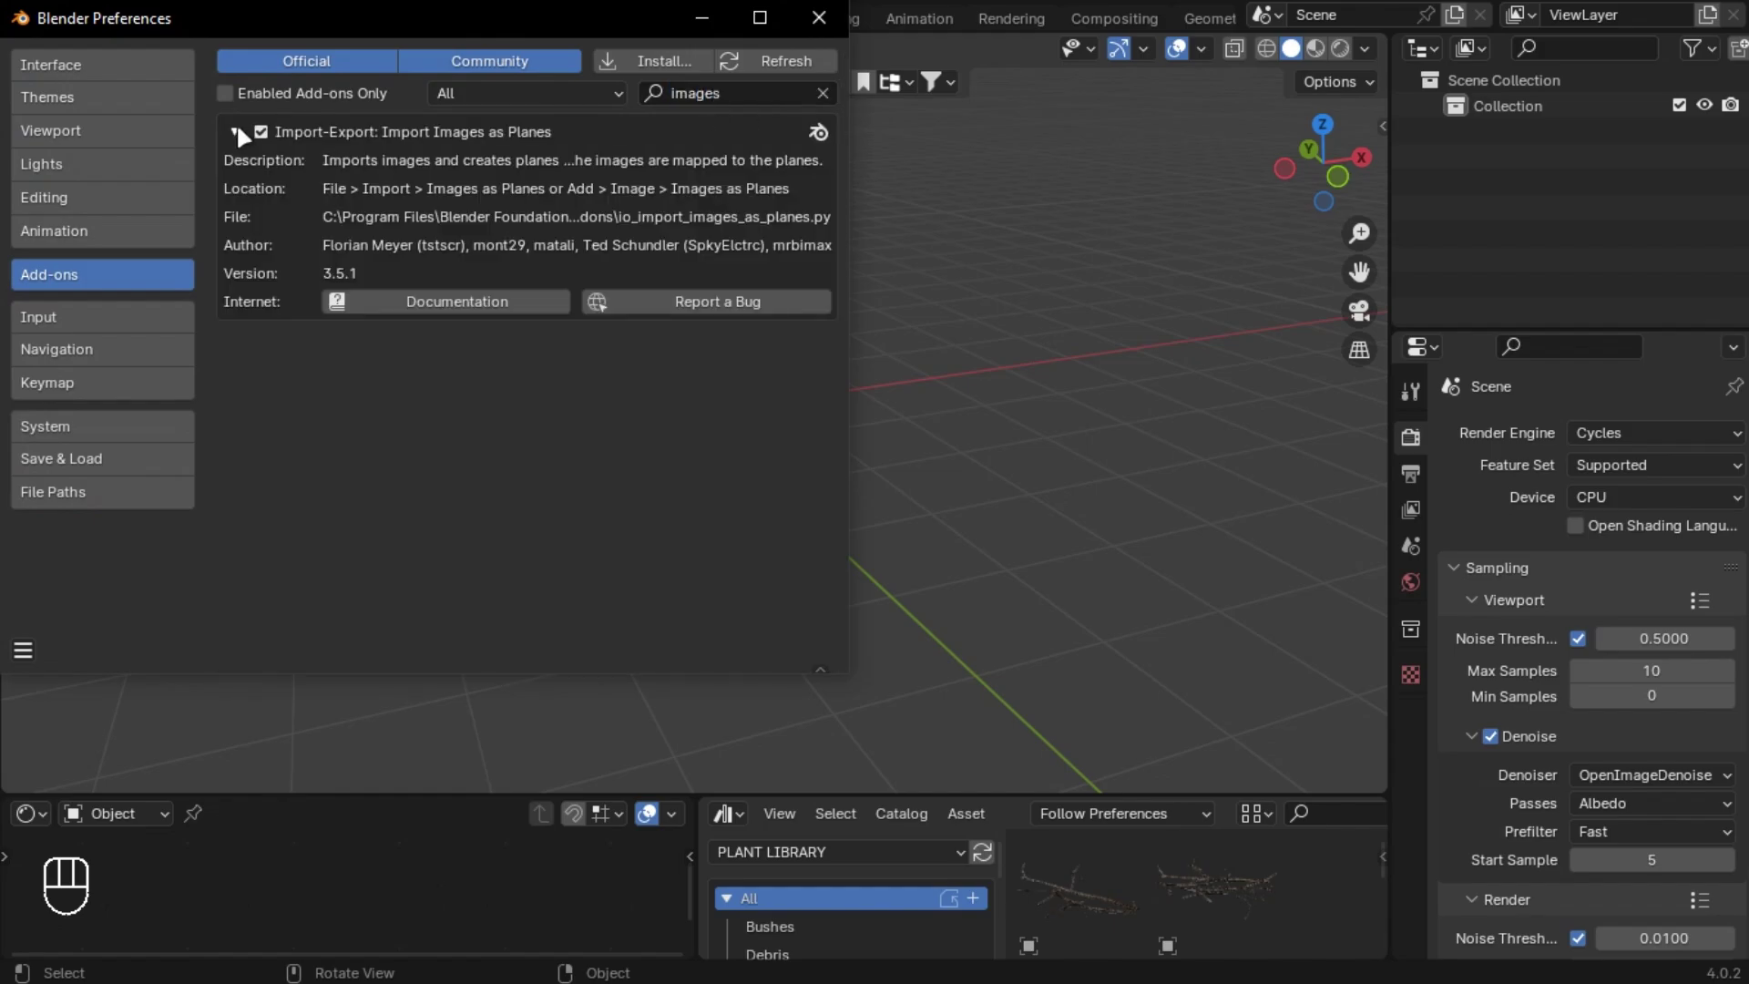
- Look up the Node Wrangler add-on with the search "node w" and open the save and load options of the preferences
{"action": "left_click", "coordinate": [723, 88]}
{"action": "type", "text": "node w"}
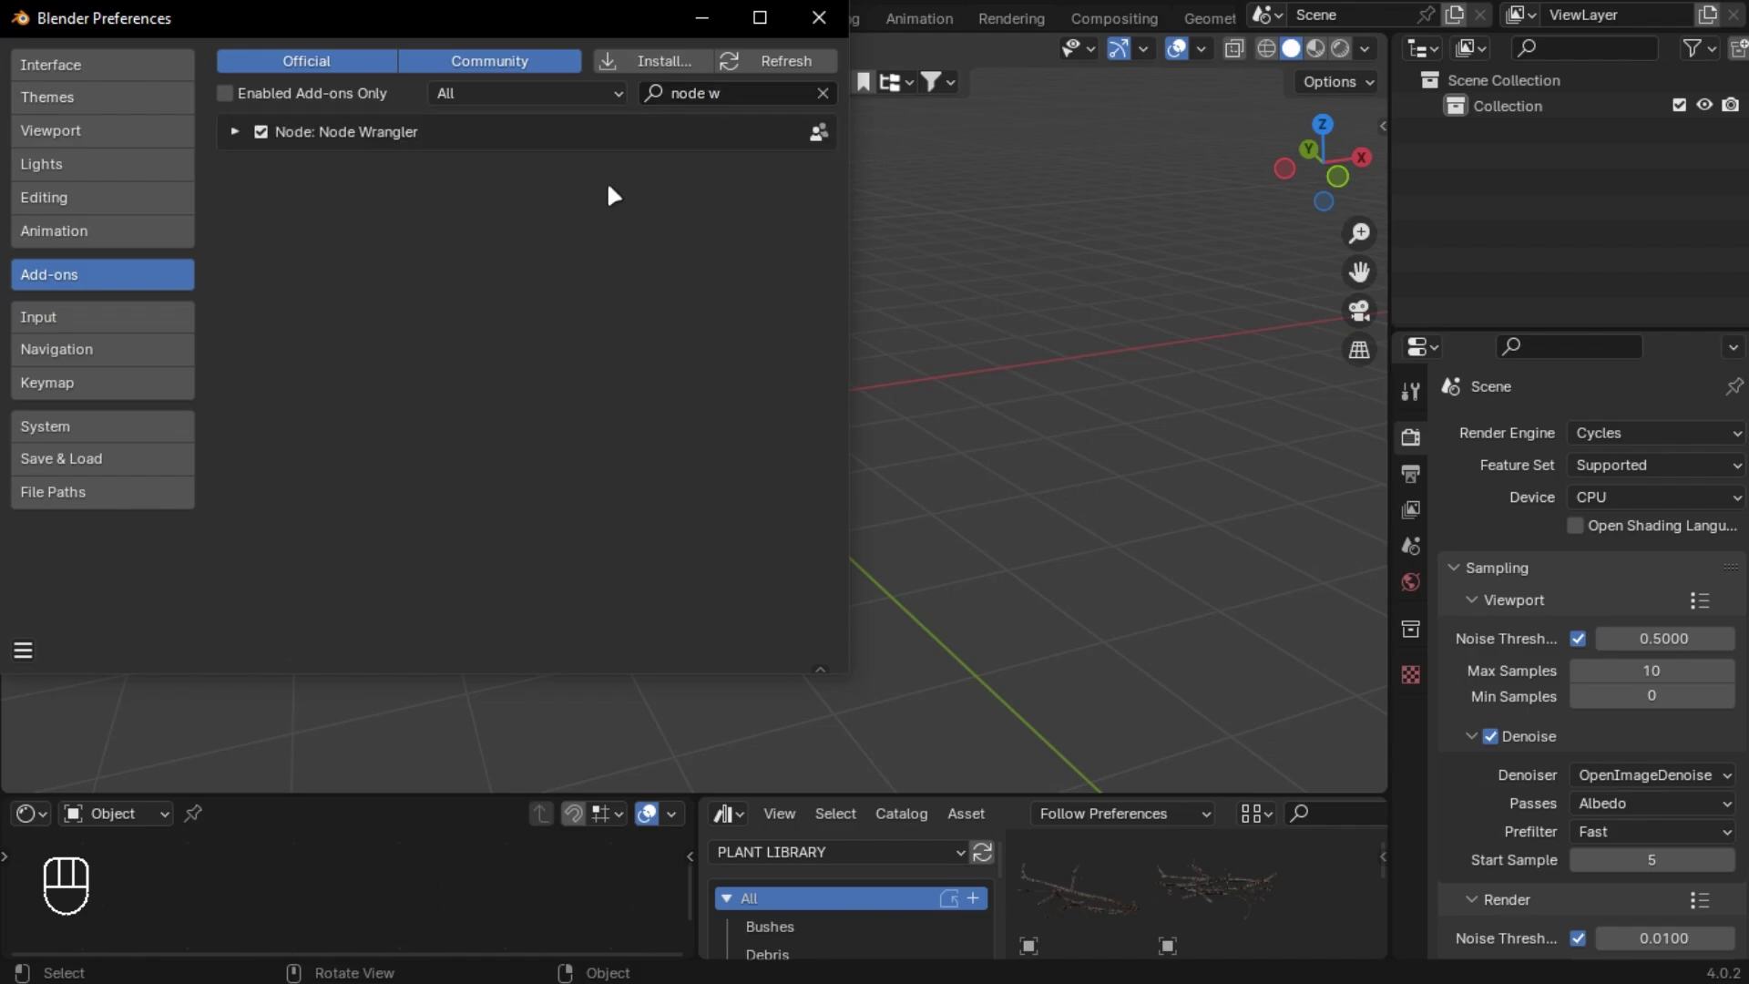
{"action": "left_click", "coordinate": [239, 133]}
{"action": "left_click", "coordinate": [238, 132]}
{"action": "left_click", "coordinate": [23, 650]}
{"action": "left_click", "coordinate": [67, 572]}
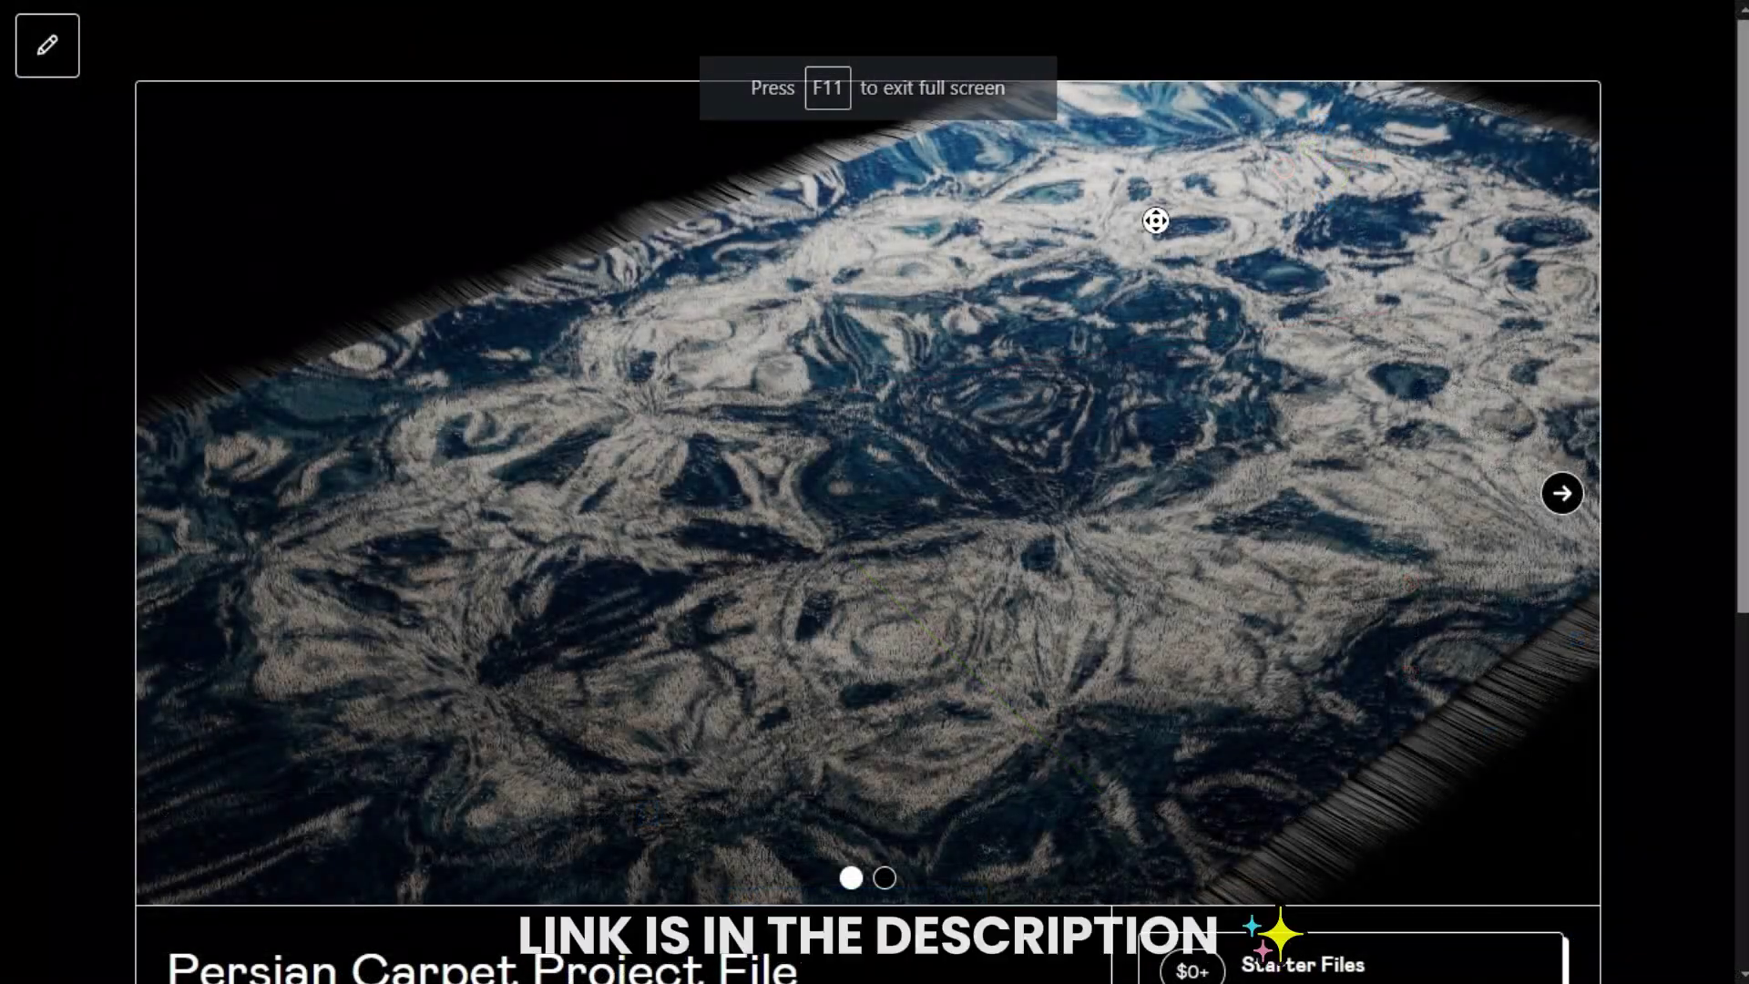
- Switch to the Gumroad page of the Persian Carpet Project File, order the Project File option and download the Rug Texture JPG
{"action": "scroll", "coordinate": [875, 492], "scroll_direction": "down", "scroll_amount": 5}
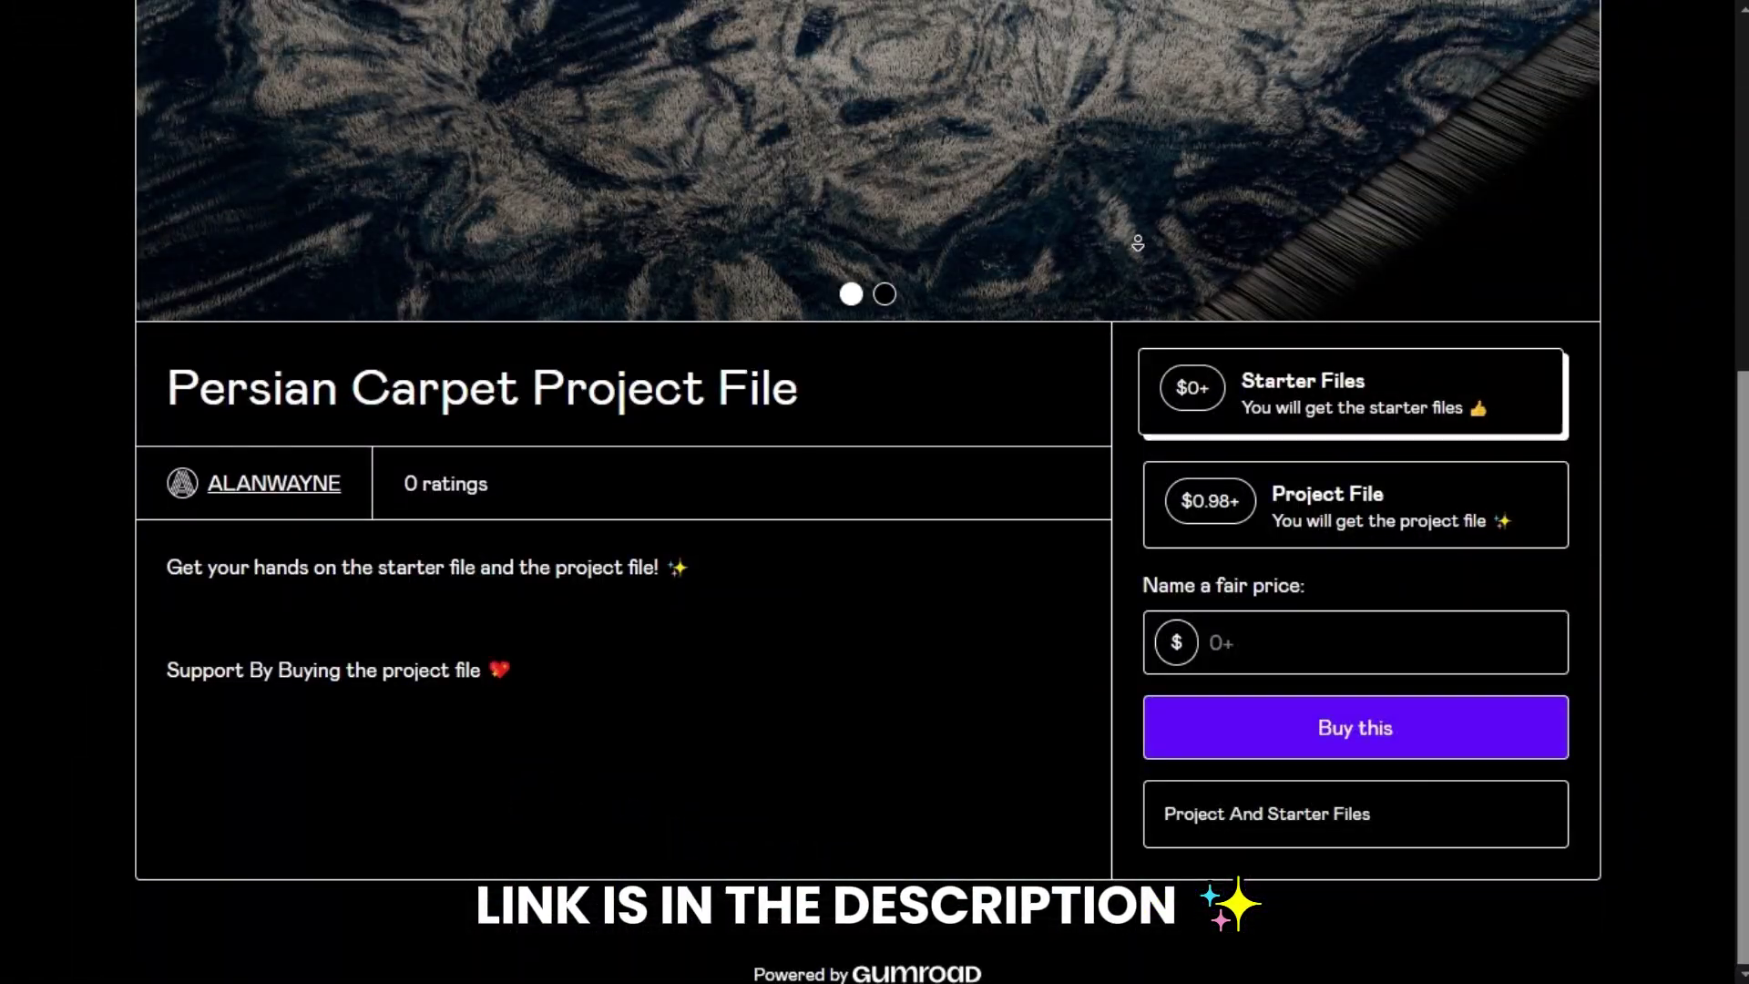
{"action": "scroll", "coordinate": [1137, 243], "scroll_direction": "up", "scroll_amount": 4}
{"action": "scroll", "coordinate": [1203, 339], "scroll_direction": "down", "scroll_amount": 4}
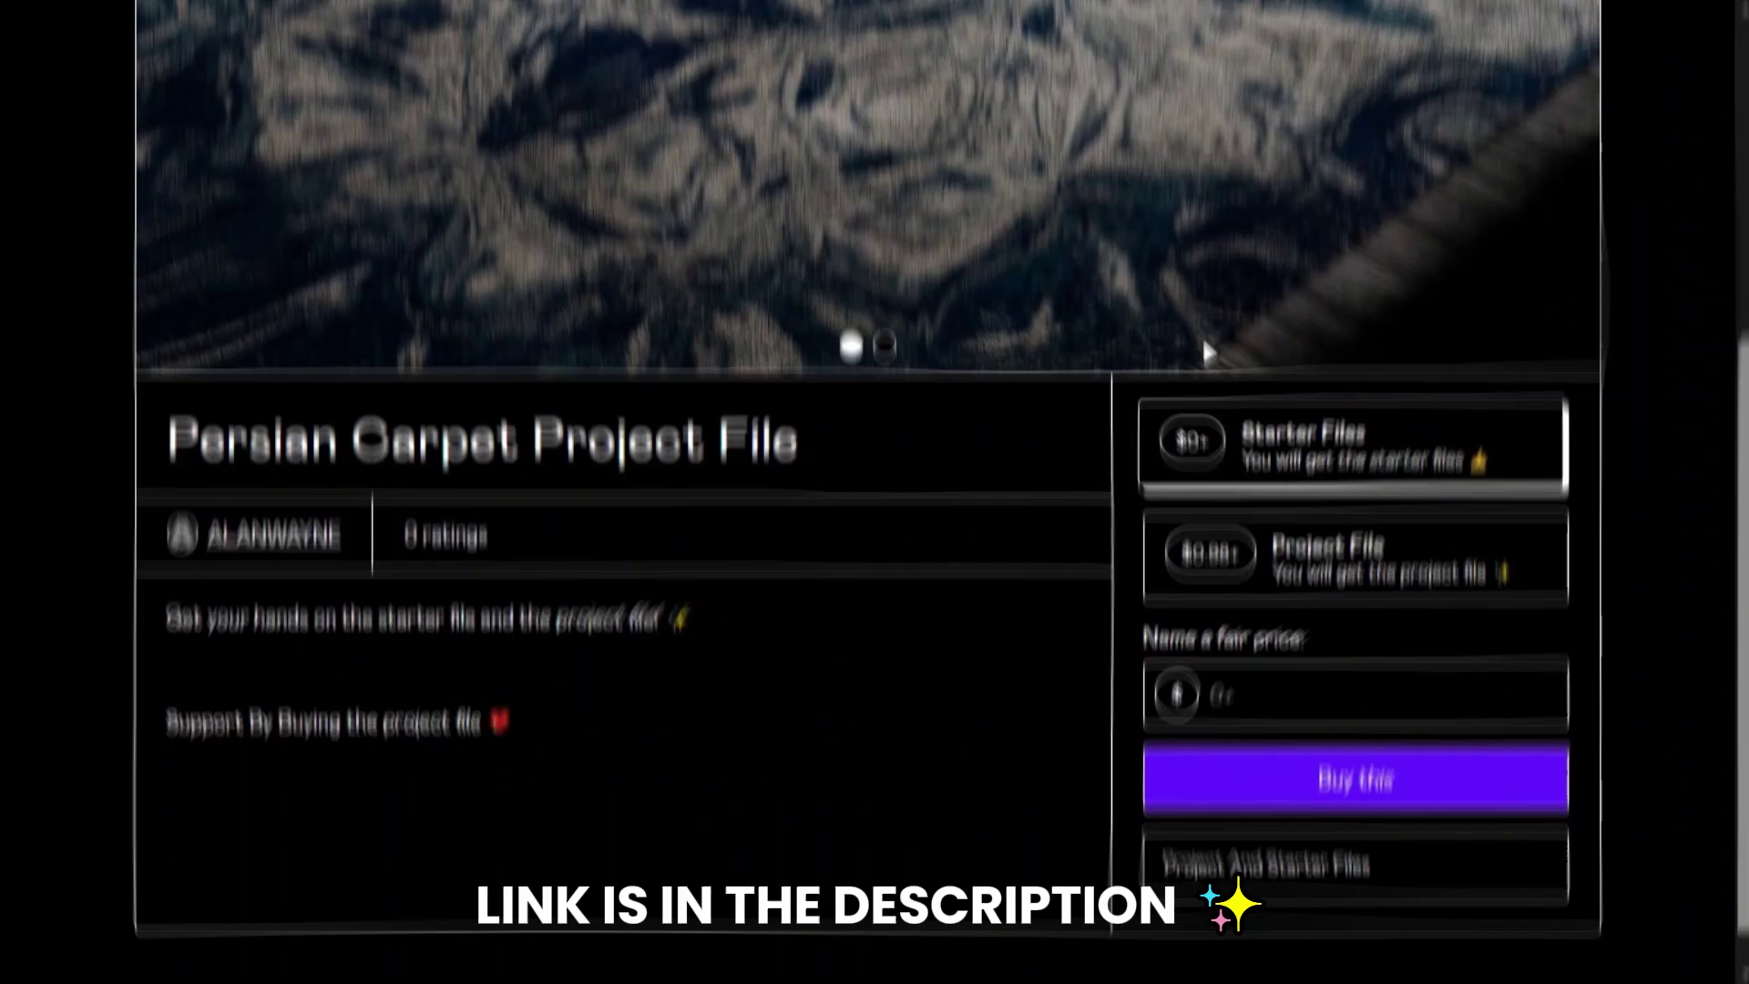
{"action": "left_click", "coordinate": [1330, 551]}
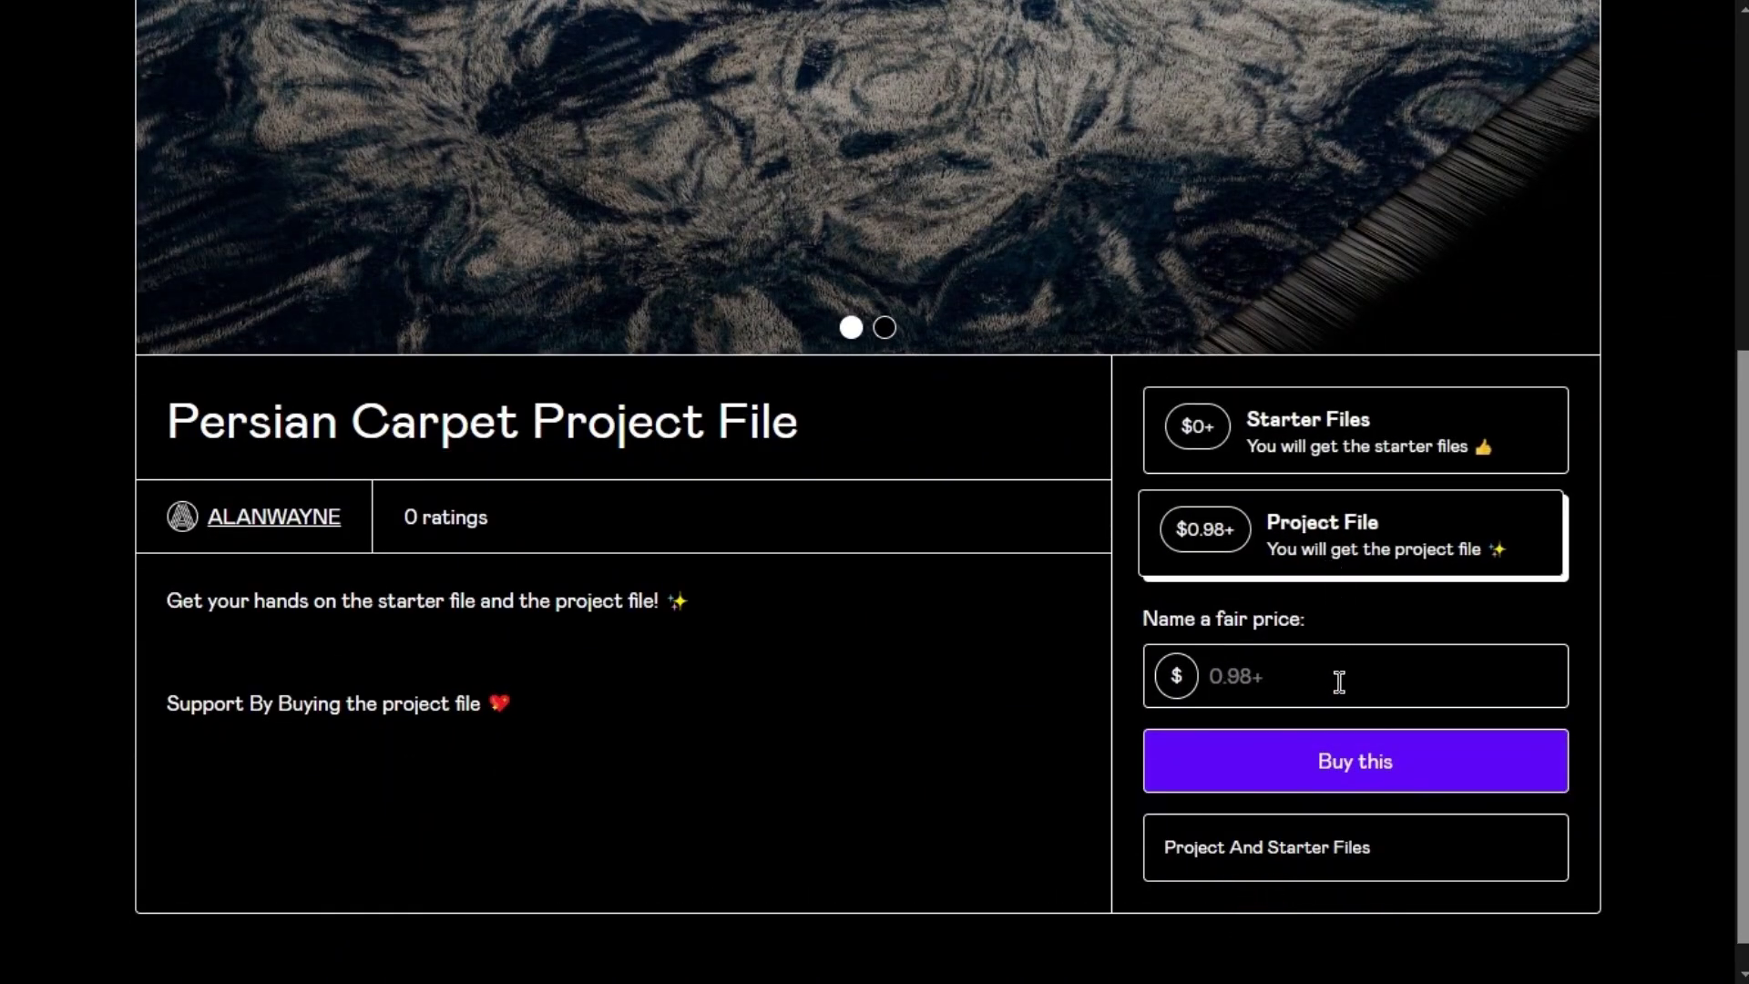
{"action": "left_click", "coordinate": [1283, 785]}
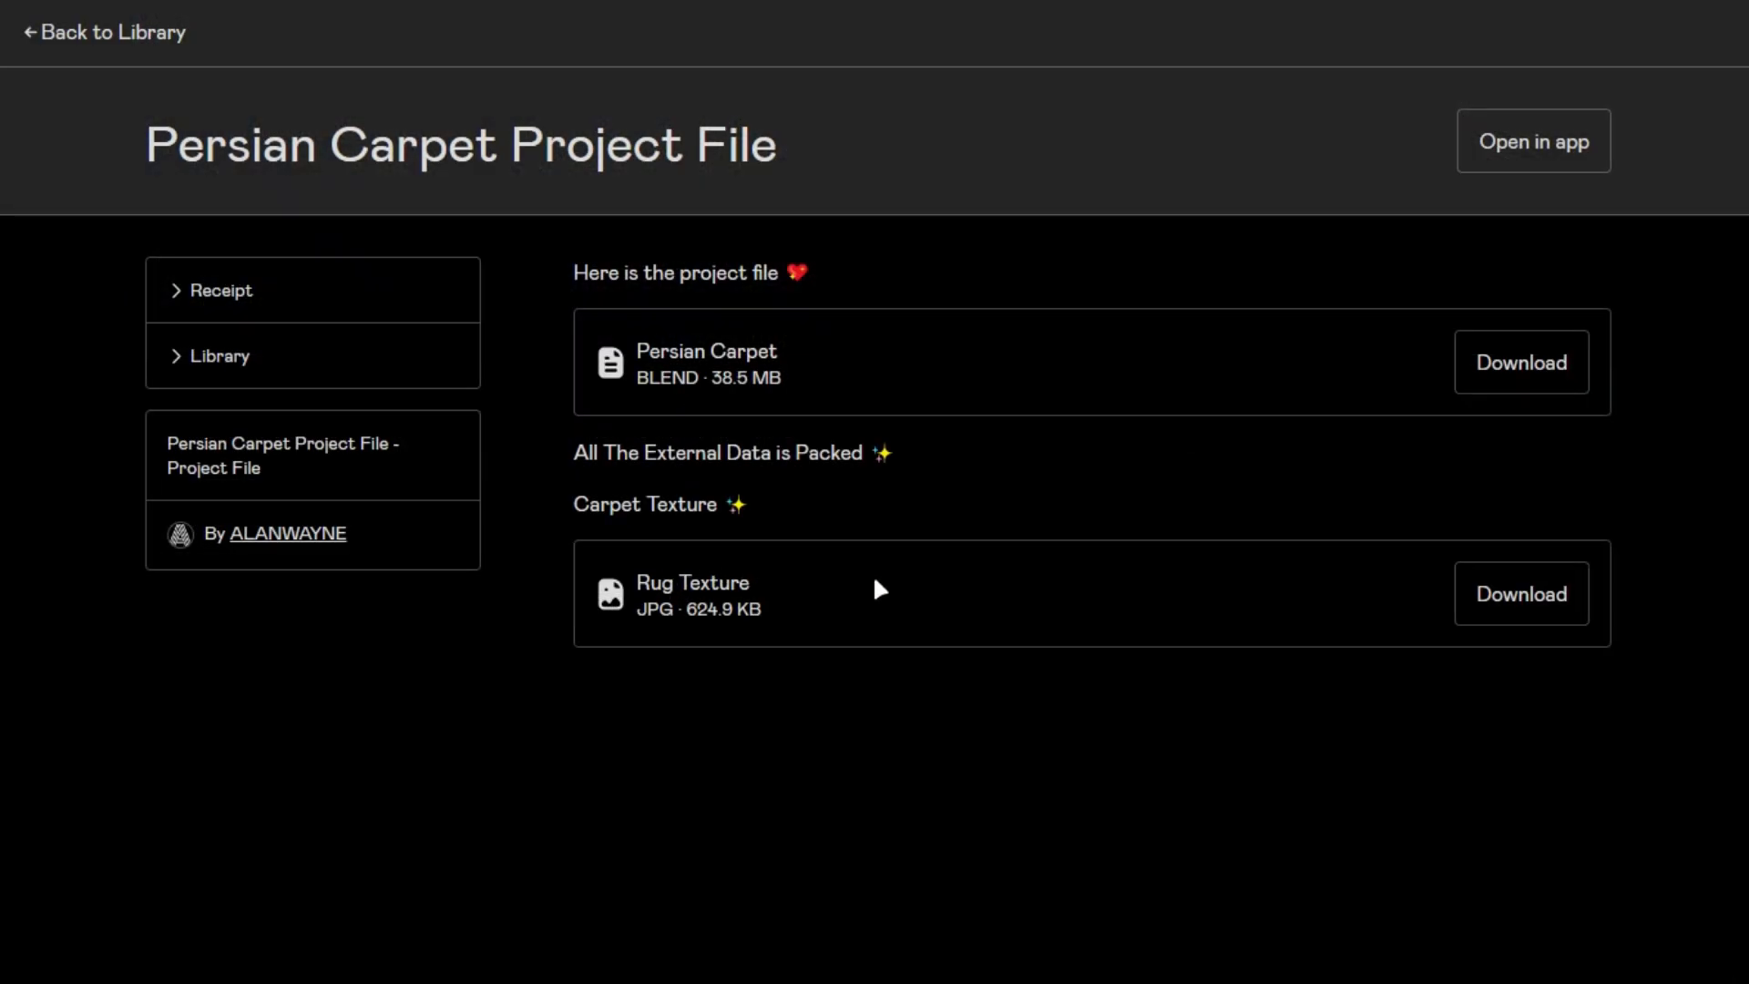
{"action": "left_click", "coordinate": [1523, 602]}
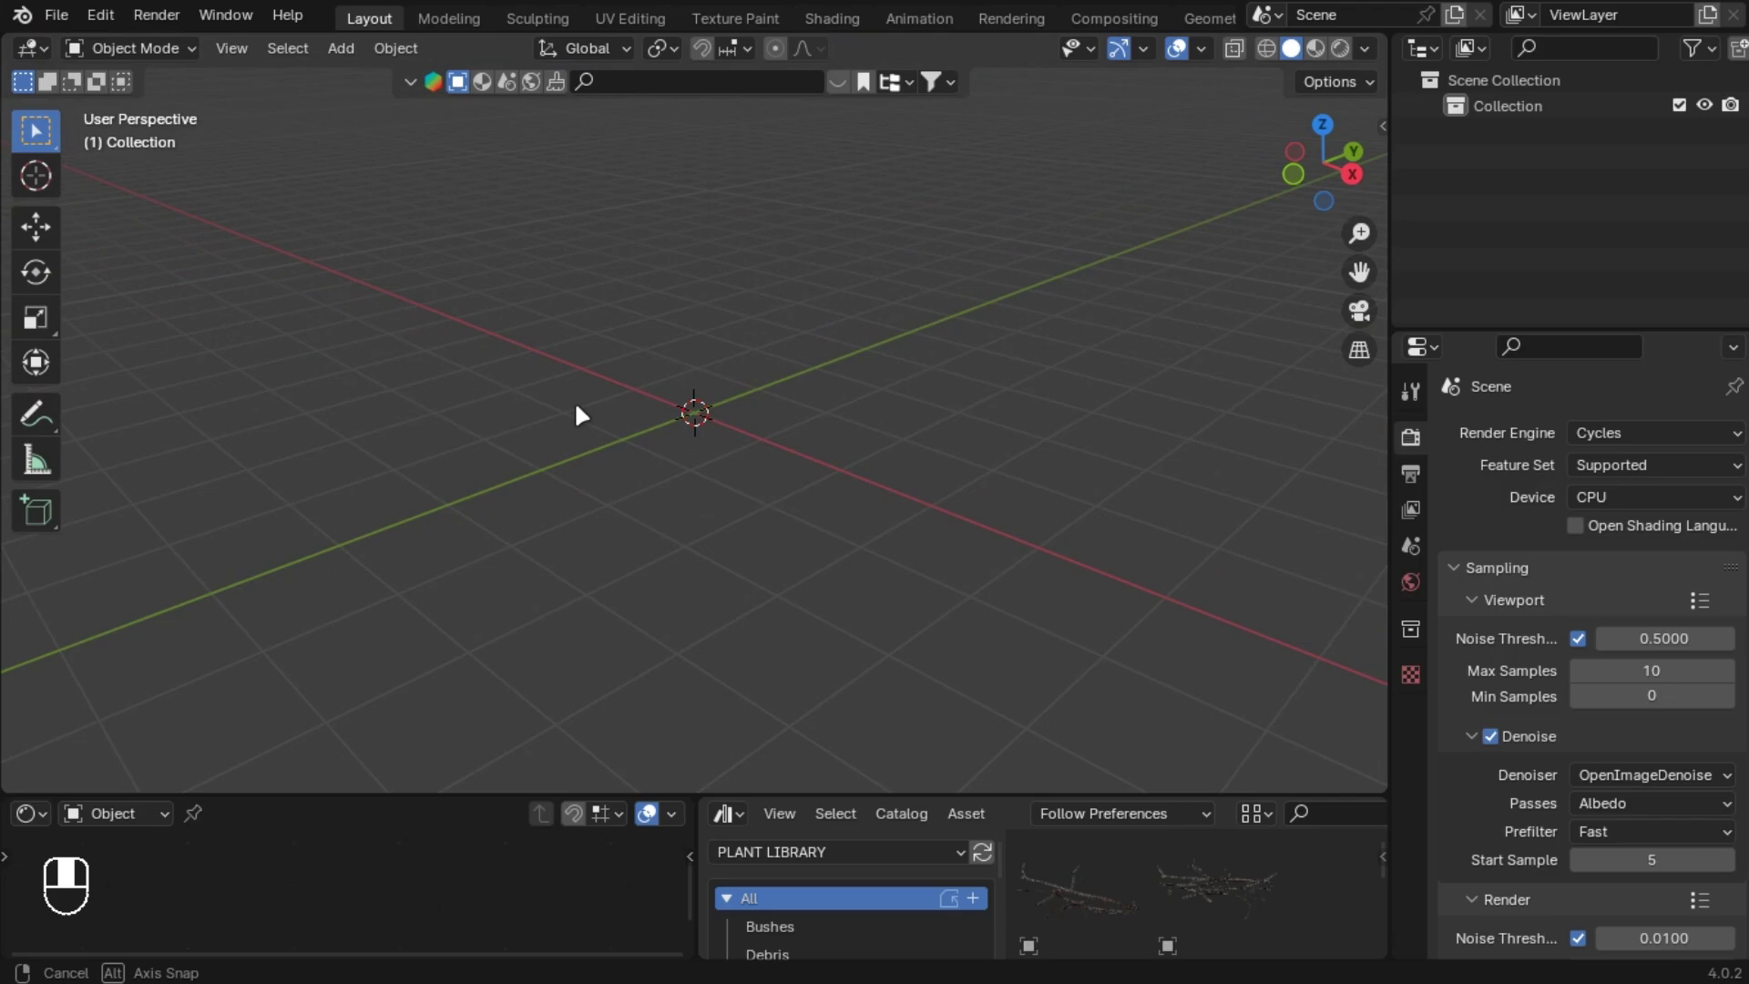
- Switch back to Blender and import Rug Texture.jpg from the Starter files folder as an image plane
{"action": "middle_click_drag", "start_coordinate": [576, 407], "coordinate": [549, 399]}
{"action": "key", "text": "shift+a"}
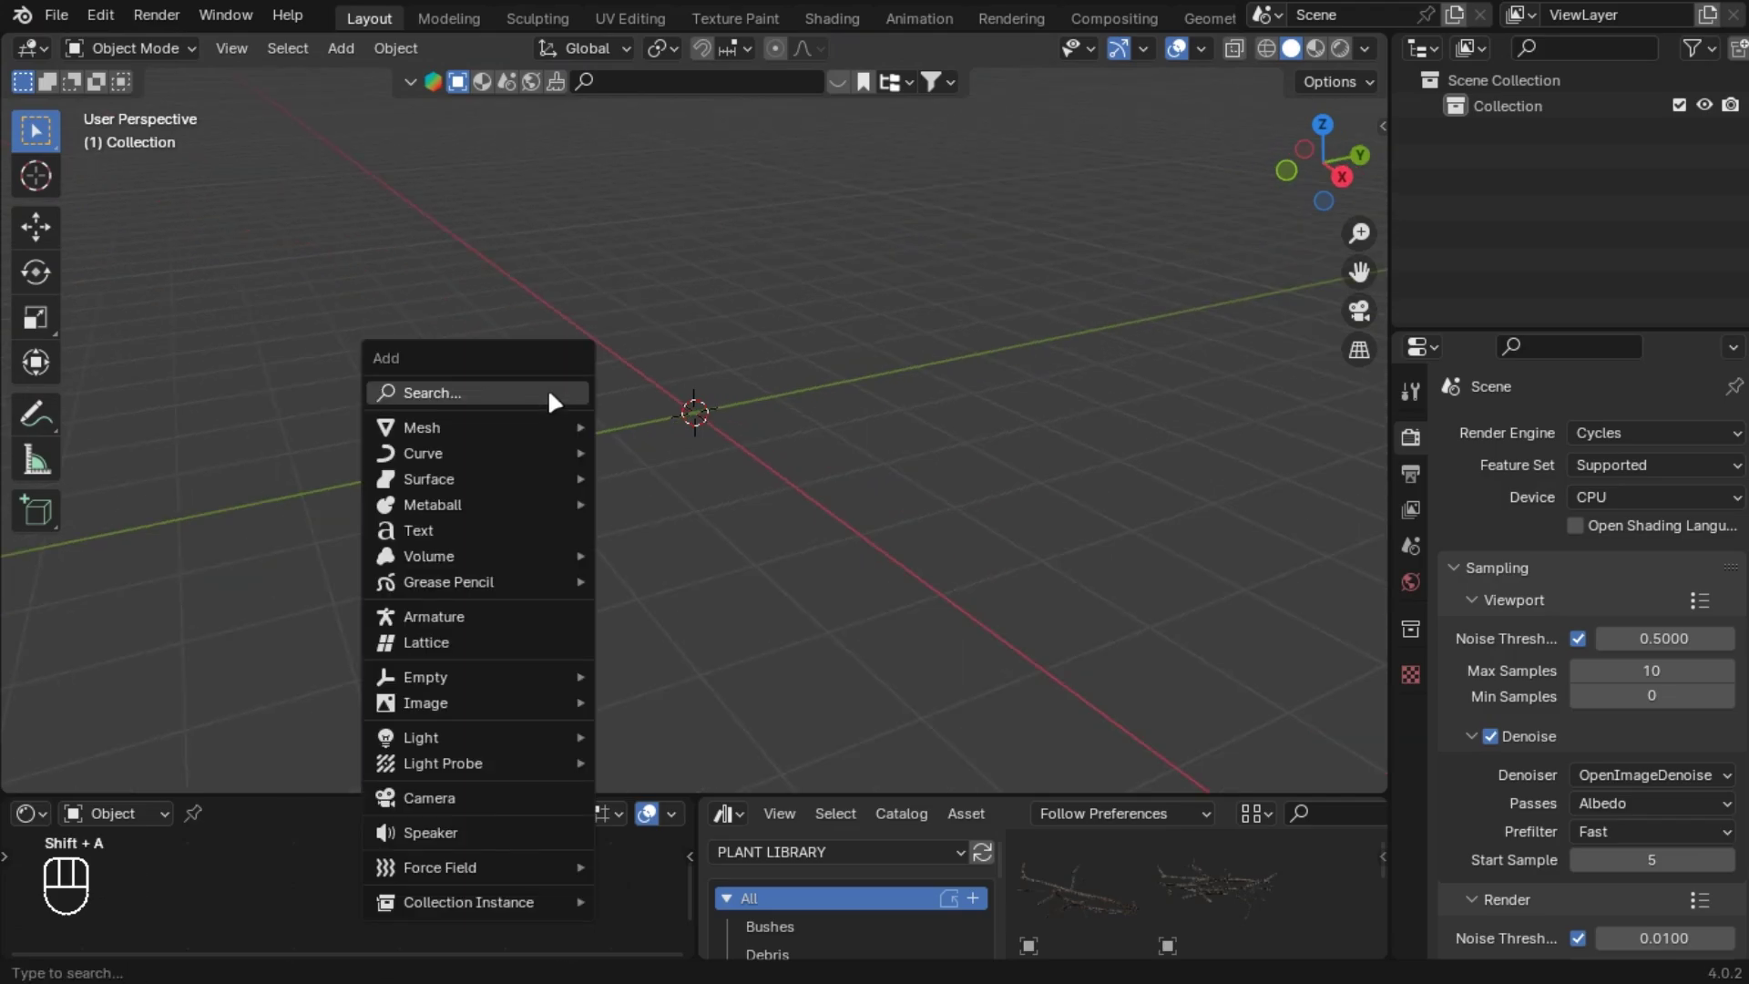
{"action": "type", "text": "image"}
{"action": "left_click", "coordinate": [643, 460]}
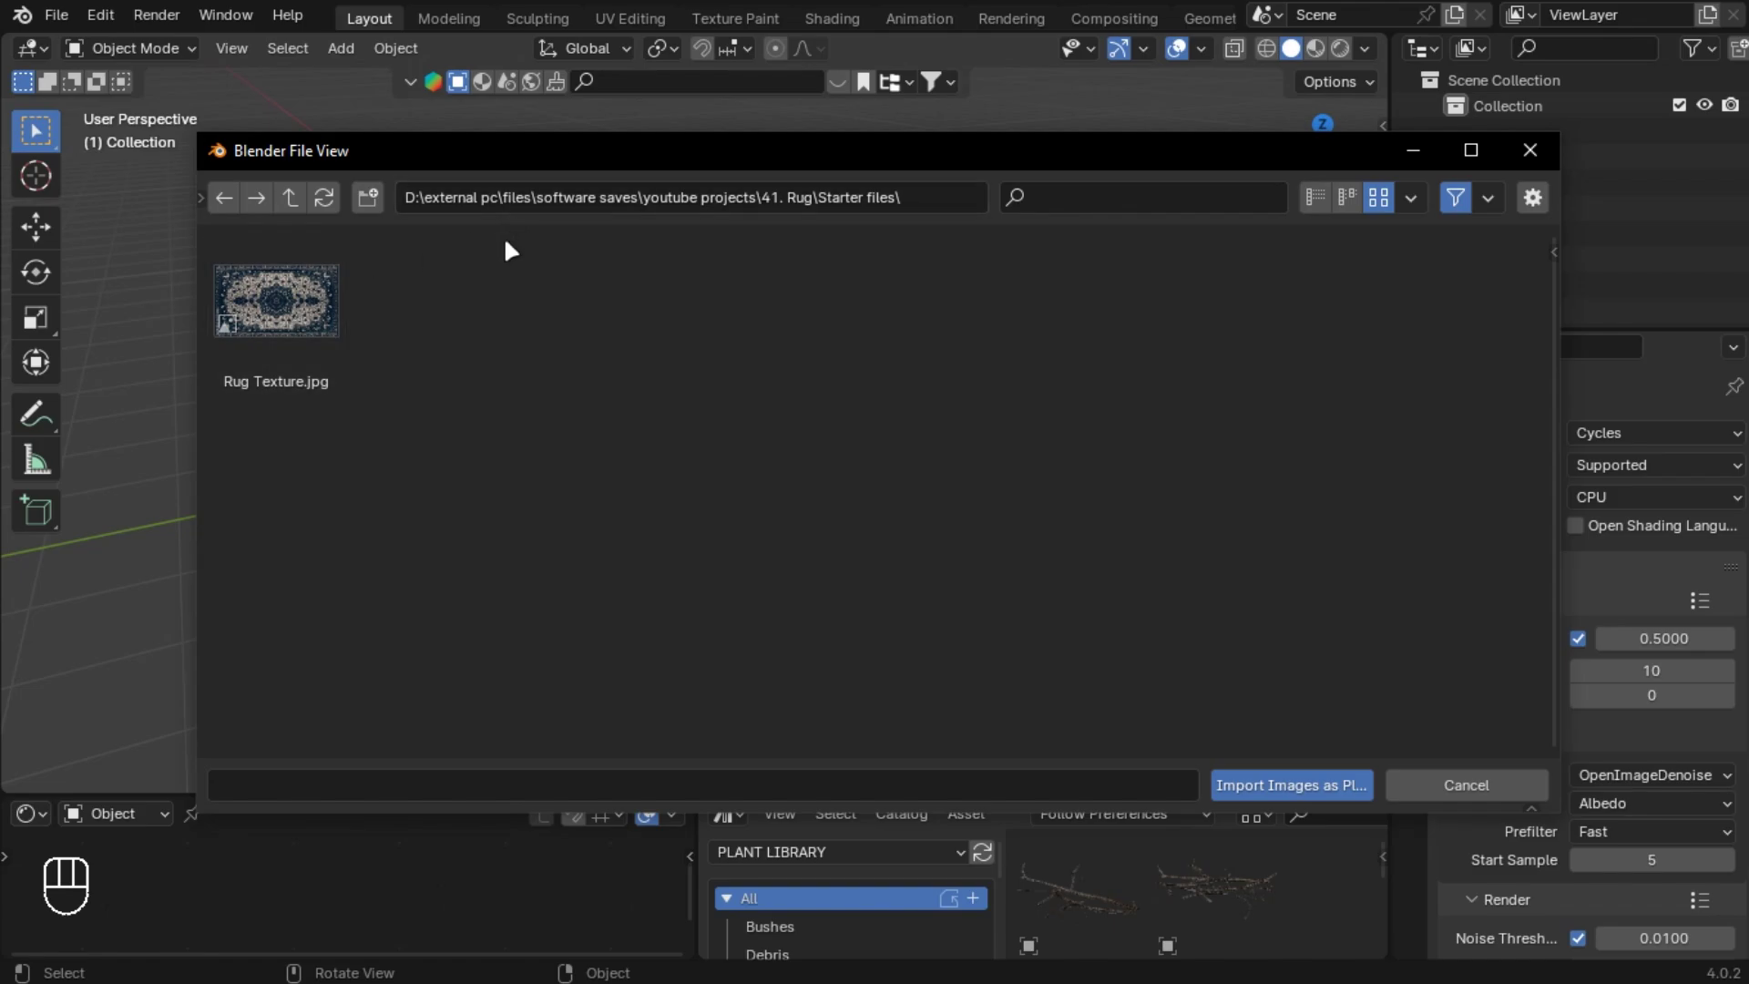
{"action": "double_click", "coordinate": [335, 284]}
- Display the rug plane with its texture by switching the viewport shading to Material Preview
{"action": "key", "text": "z"}
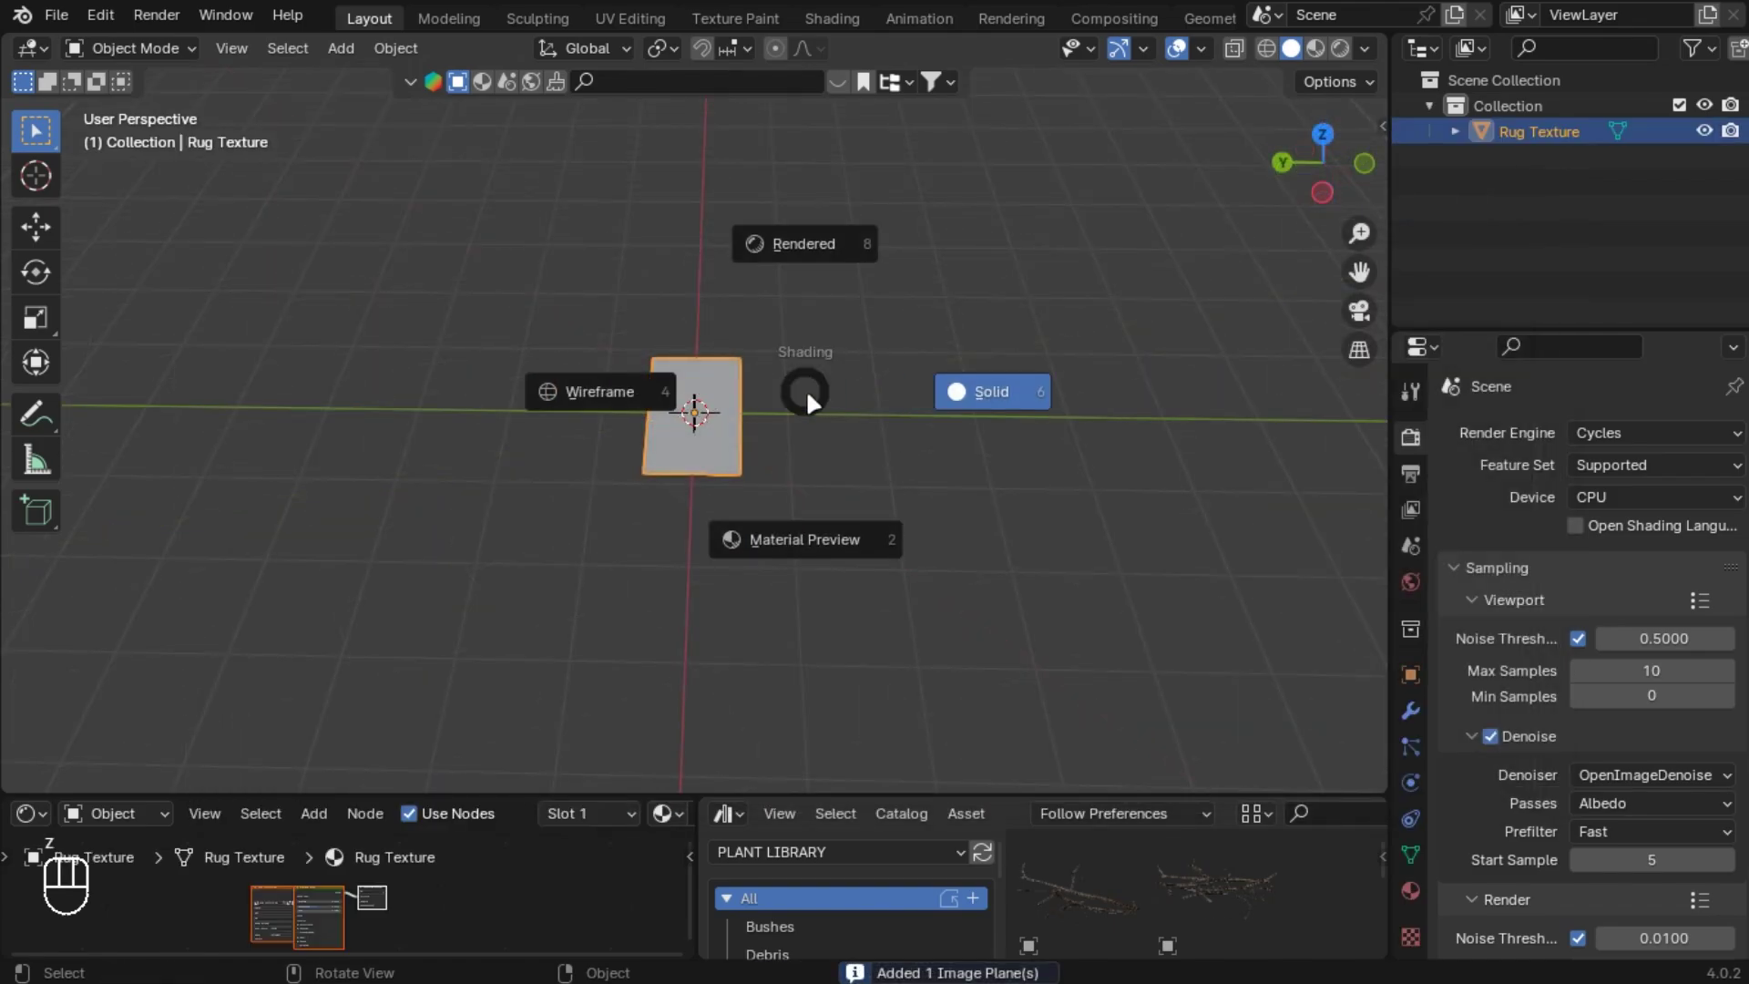
{"action": "left_click", "coordinate": [789, 526]}
{"action": "middle_click_drag", "start_coordinate": [785, 539], "coordinate": [541, 506]}
{"action": "scroll", "coordinate": [582, 534], "scroll_direction": "up", "scroll_amount": 8}
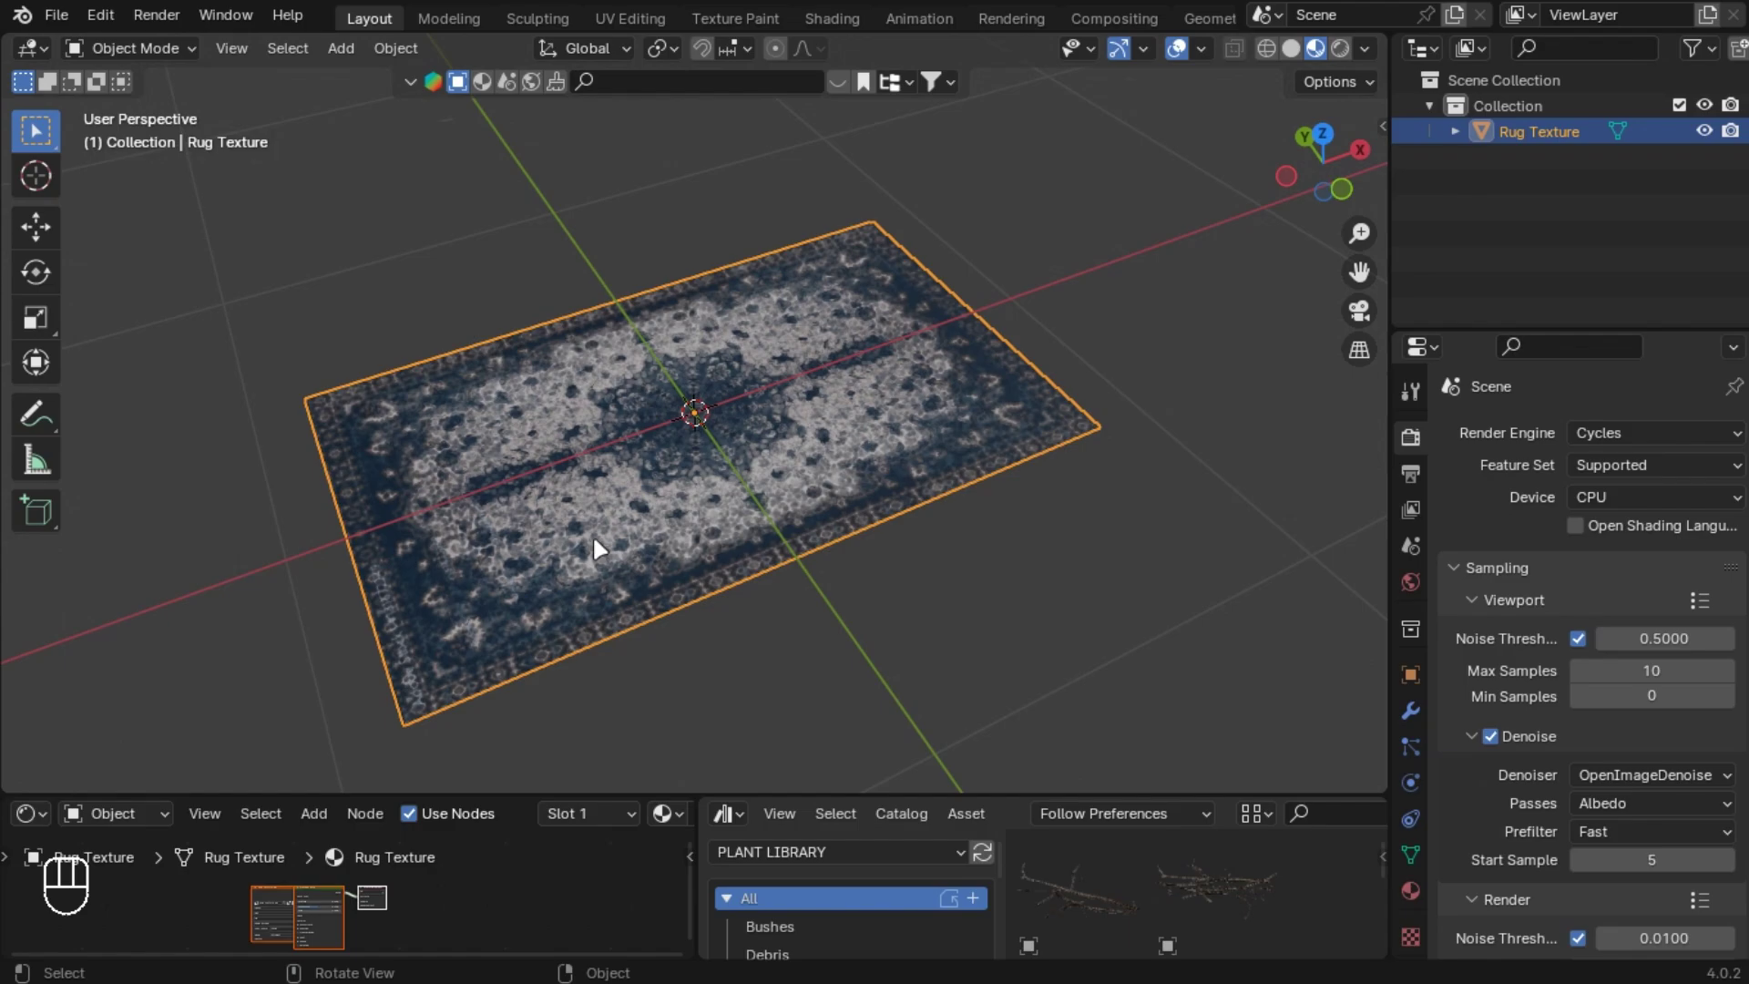
{"action": "scroll", "coordinate": [638, 524], "scroll_direction": "down", "scroll_amount": 8}
- Scale the rug plane uniformly by a factor of 2 and apply its scale
{"action": "middle_click_drag", "start_coordinate": [739, 498], "coordinate": [716, 485]}
{"action": "key", "text": "s"}
{"action": "key", "text": "KP_2"}
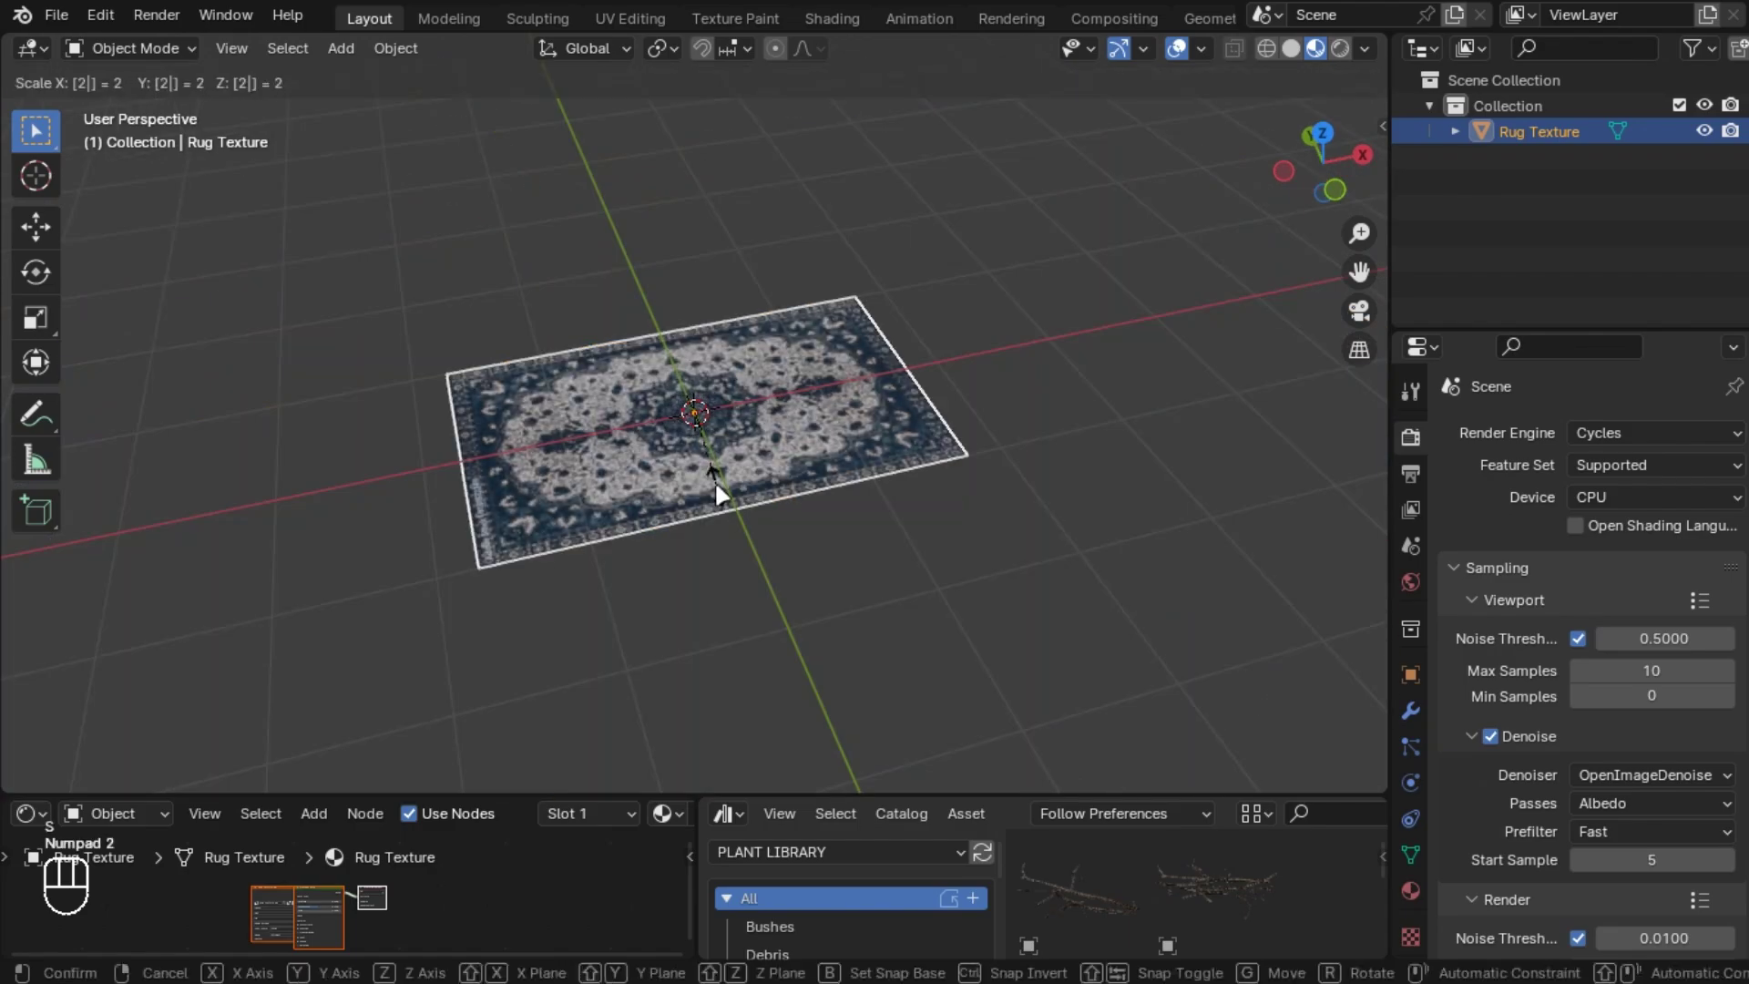
{"action": "left_click", "coordinate": [714, 479]}
{"action": "key", "text": "ctrl+a"}
{"action": "left_click", "coordinate": [678, 499]}
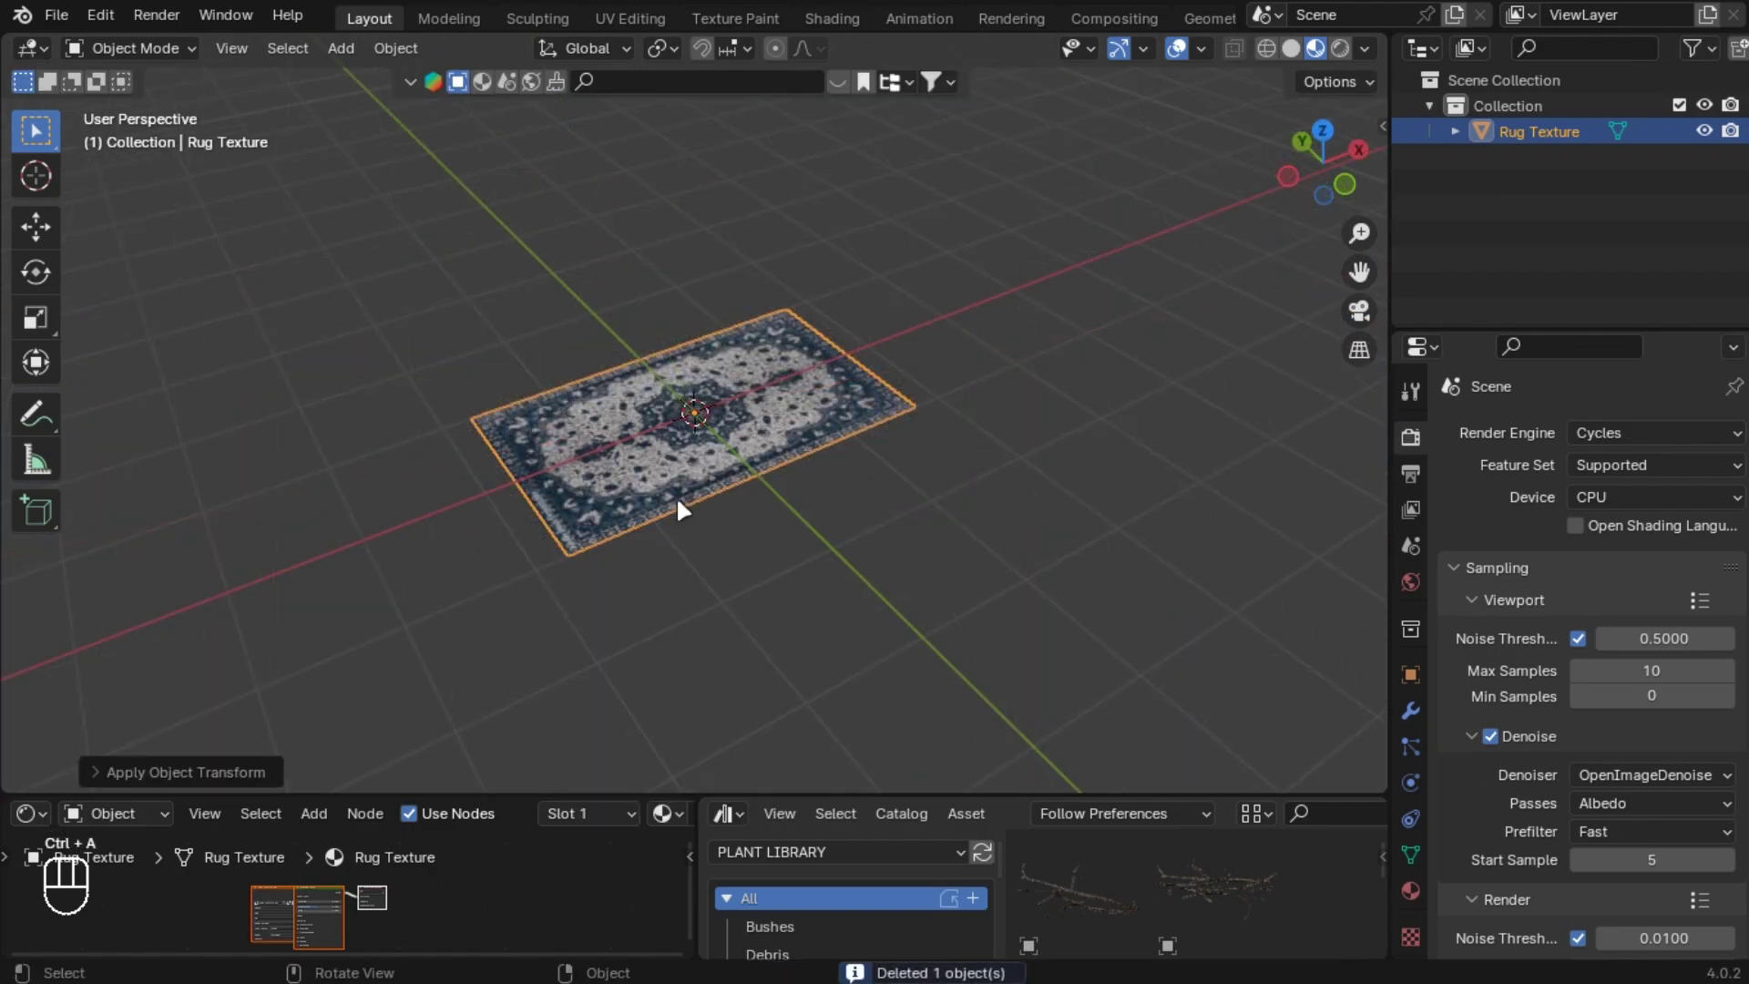
{"action": "key", "text": "s"}
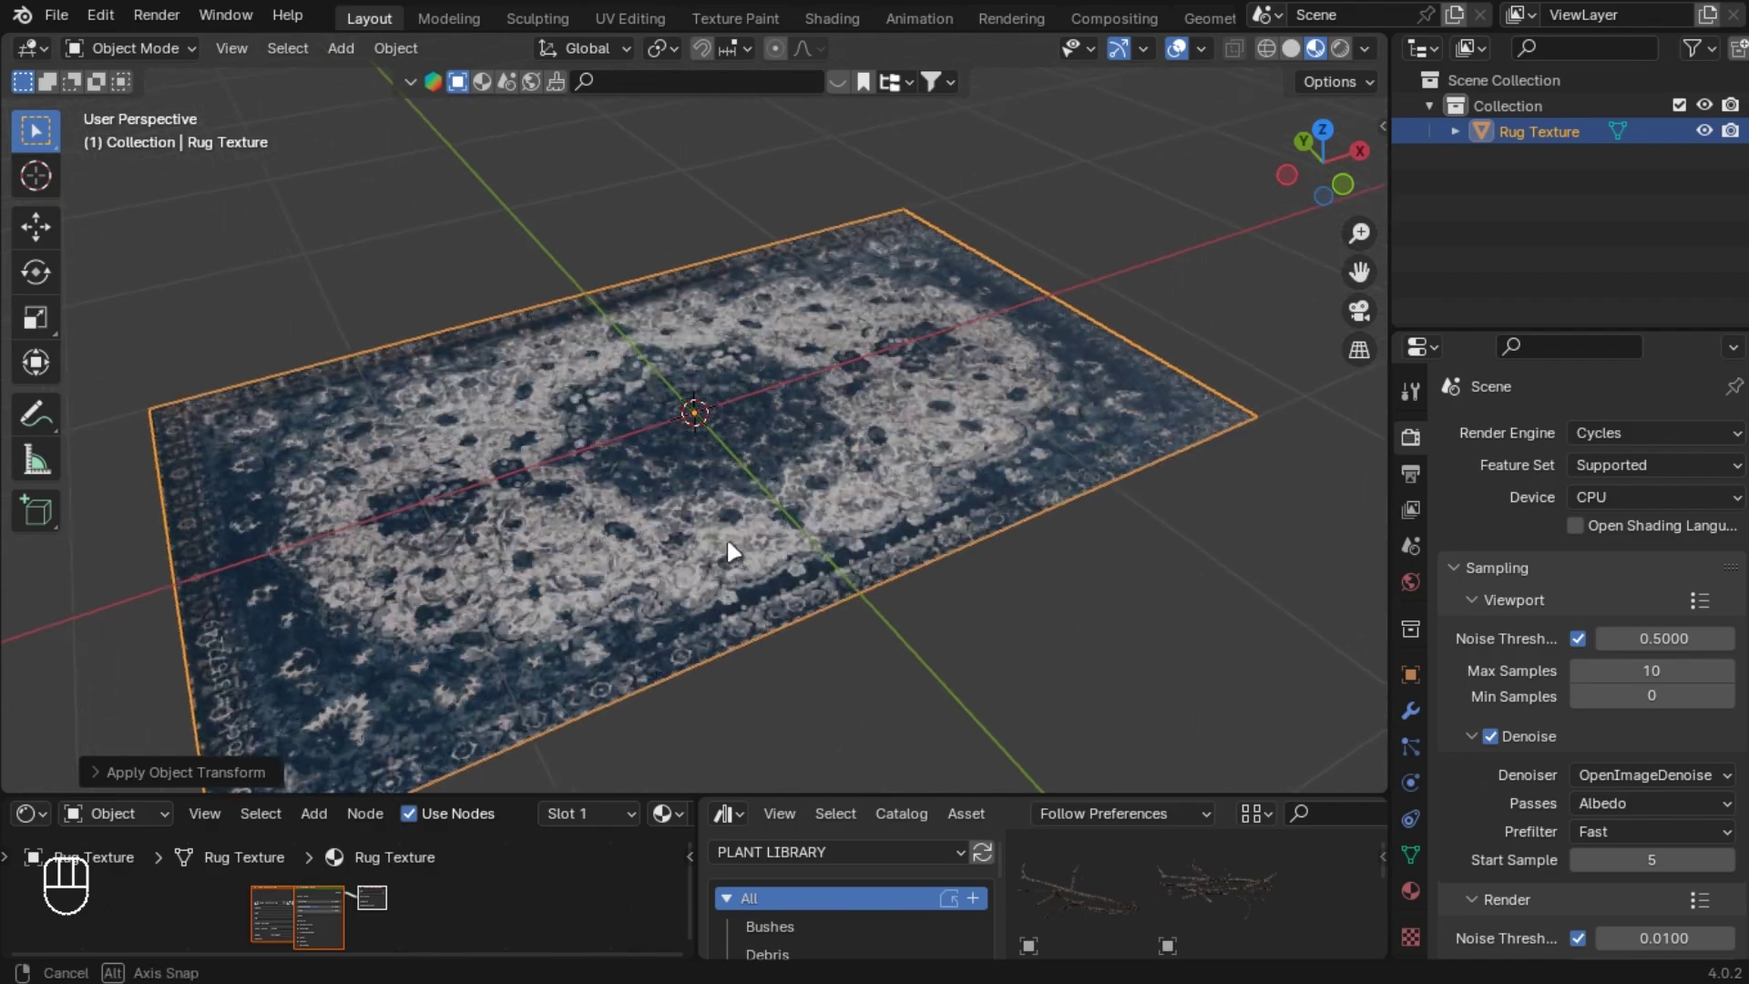
{"action": "left_click", "coordinate": [682, 485]}
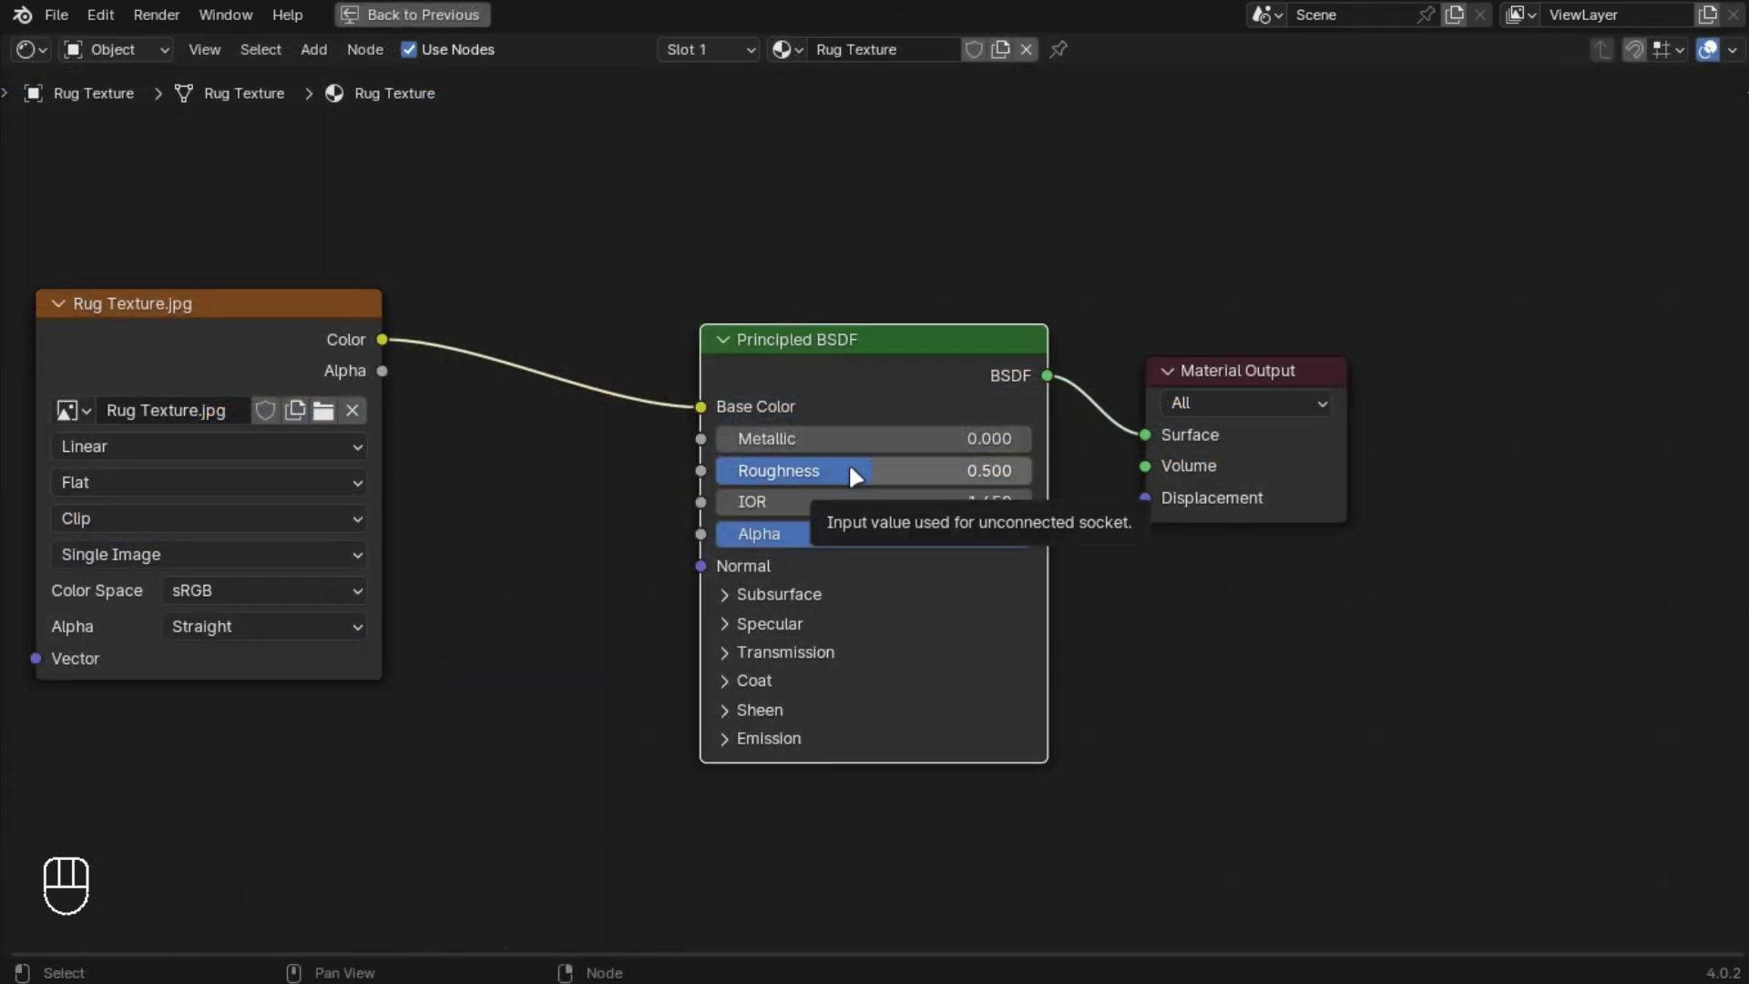
- In the maximized shader editor, add a Bump node to the rug material and connect its Normal output to the Principled BSDF's Normal input
{"action": "left_click_drag", "start_coordinate": [849, 467], "coordinate": [1011, 470]}
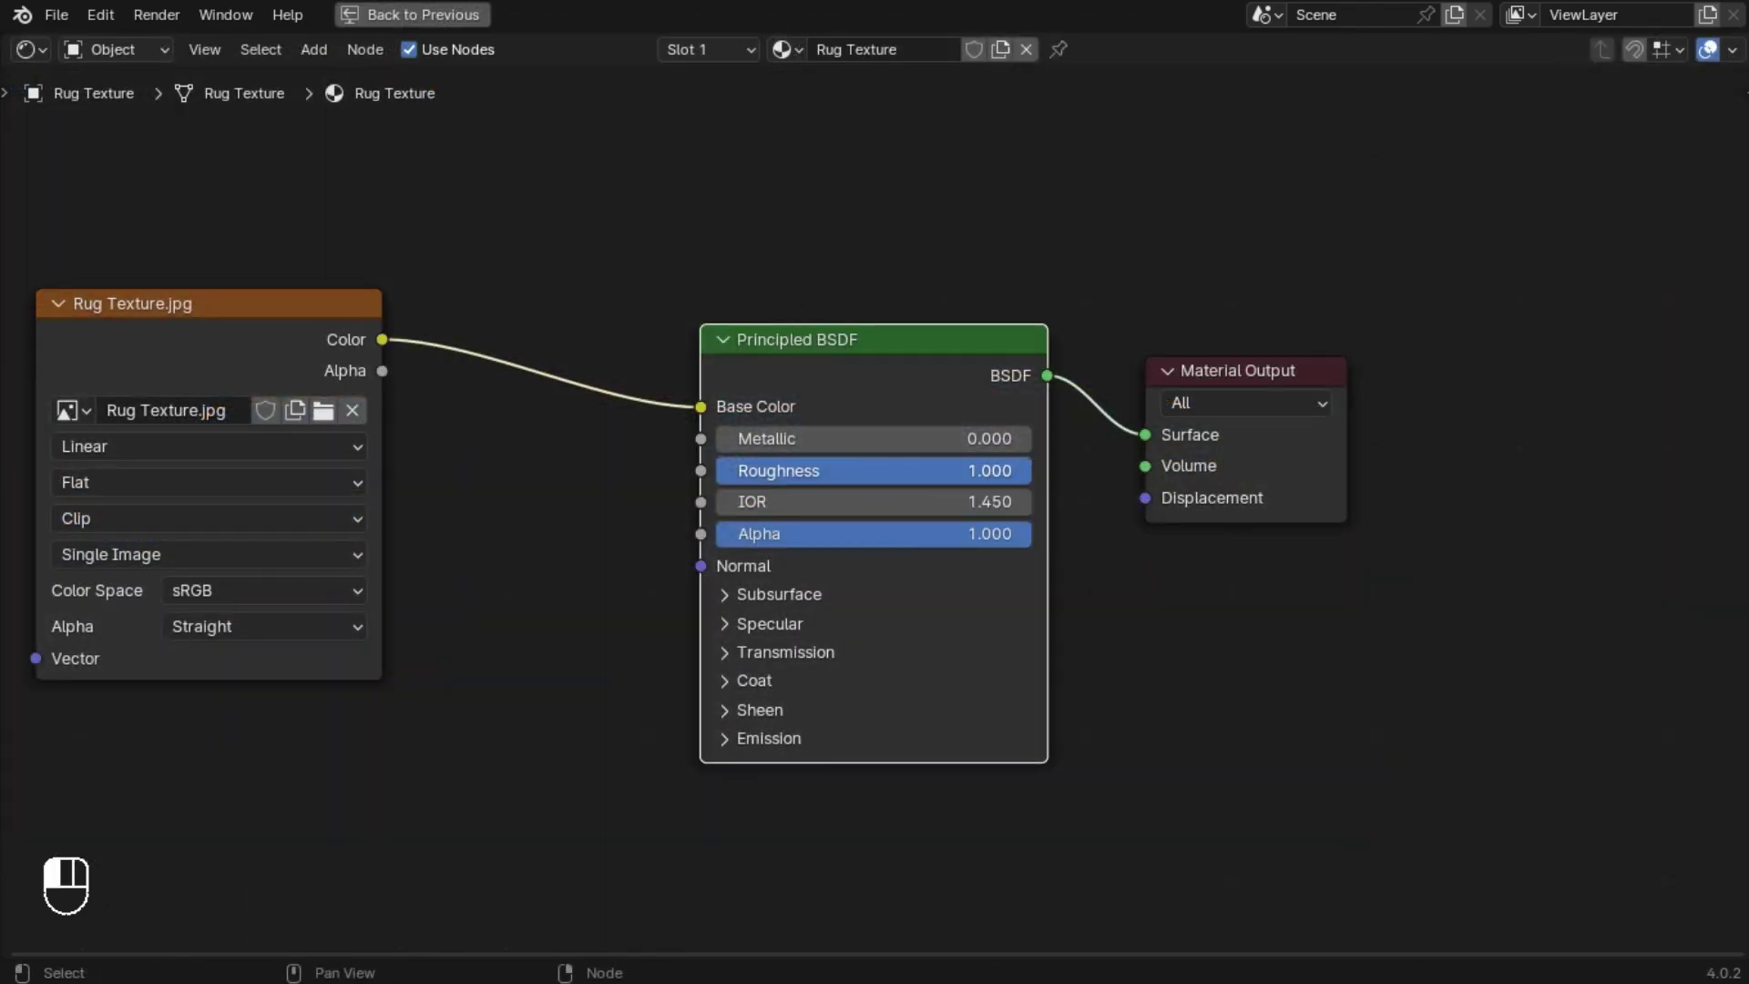
{"action": "key", "text": "shift+a"}
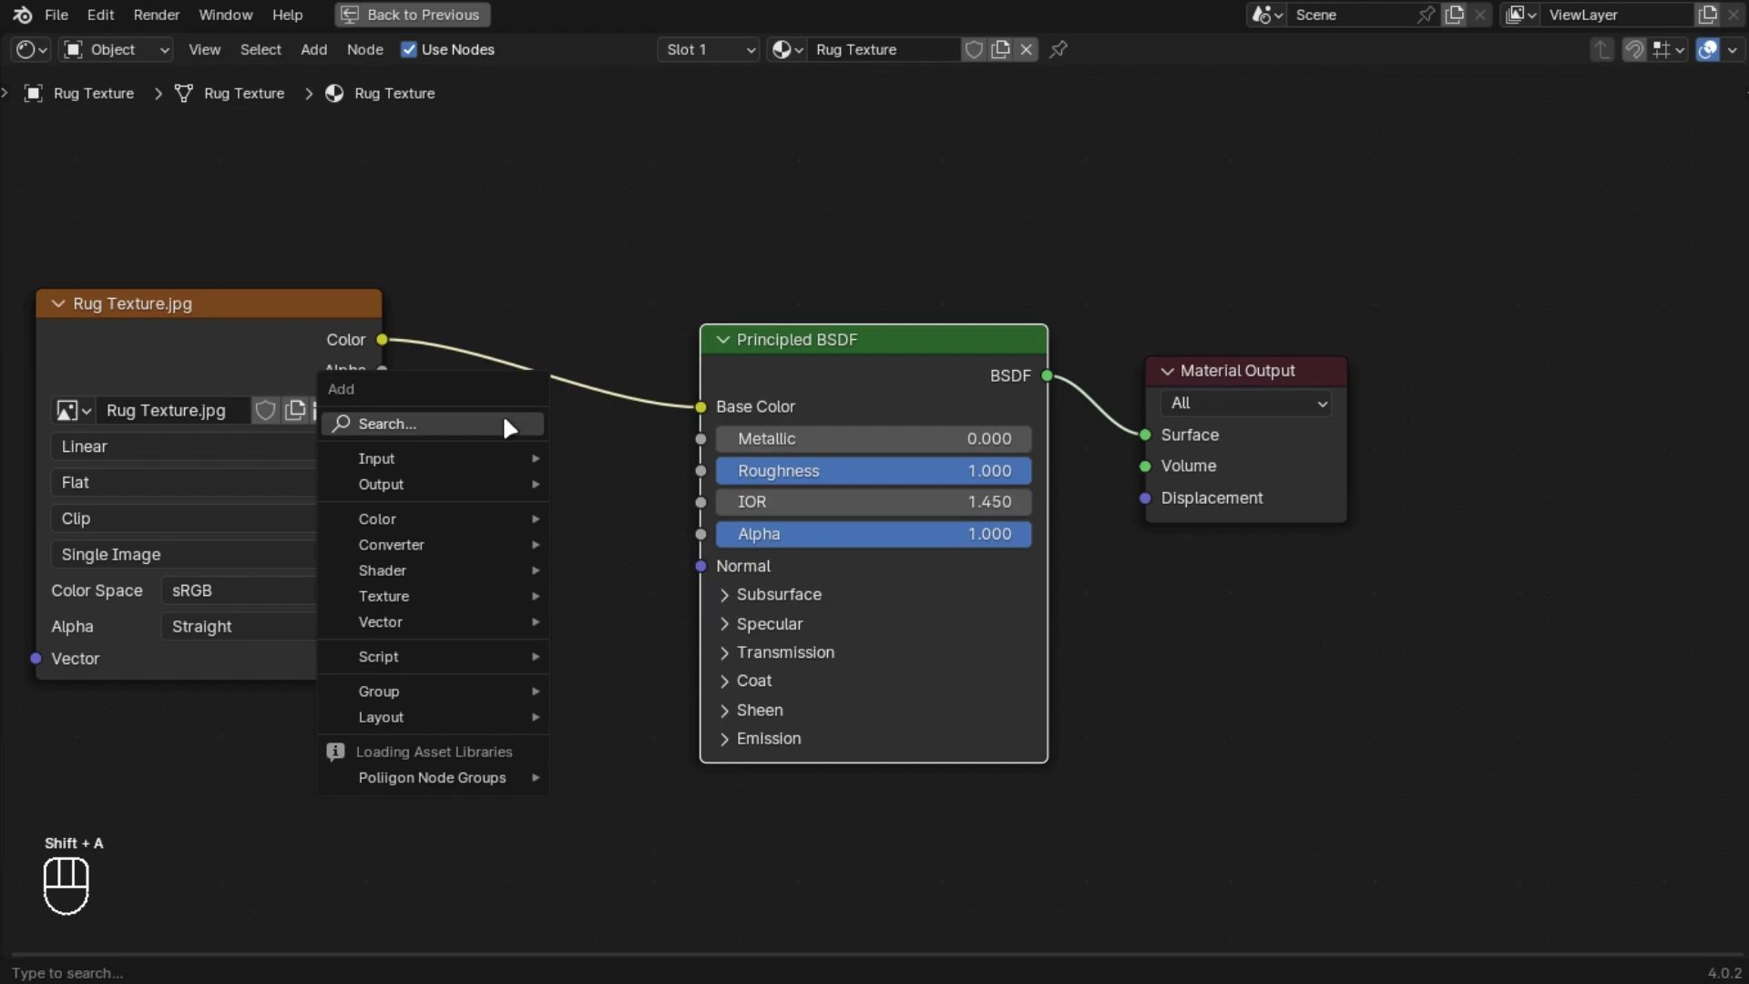
{"action": "type", "text": "bum"}
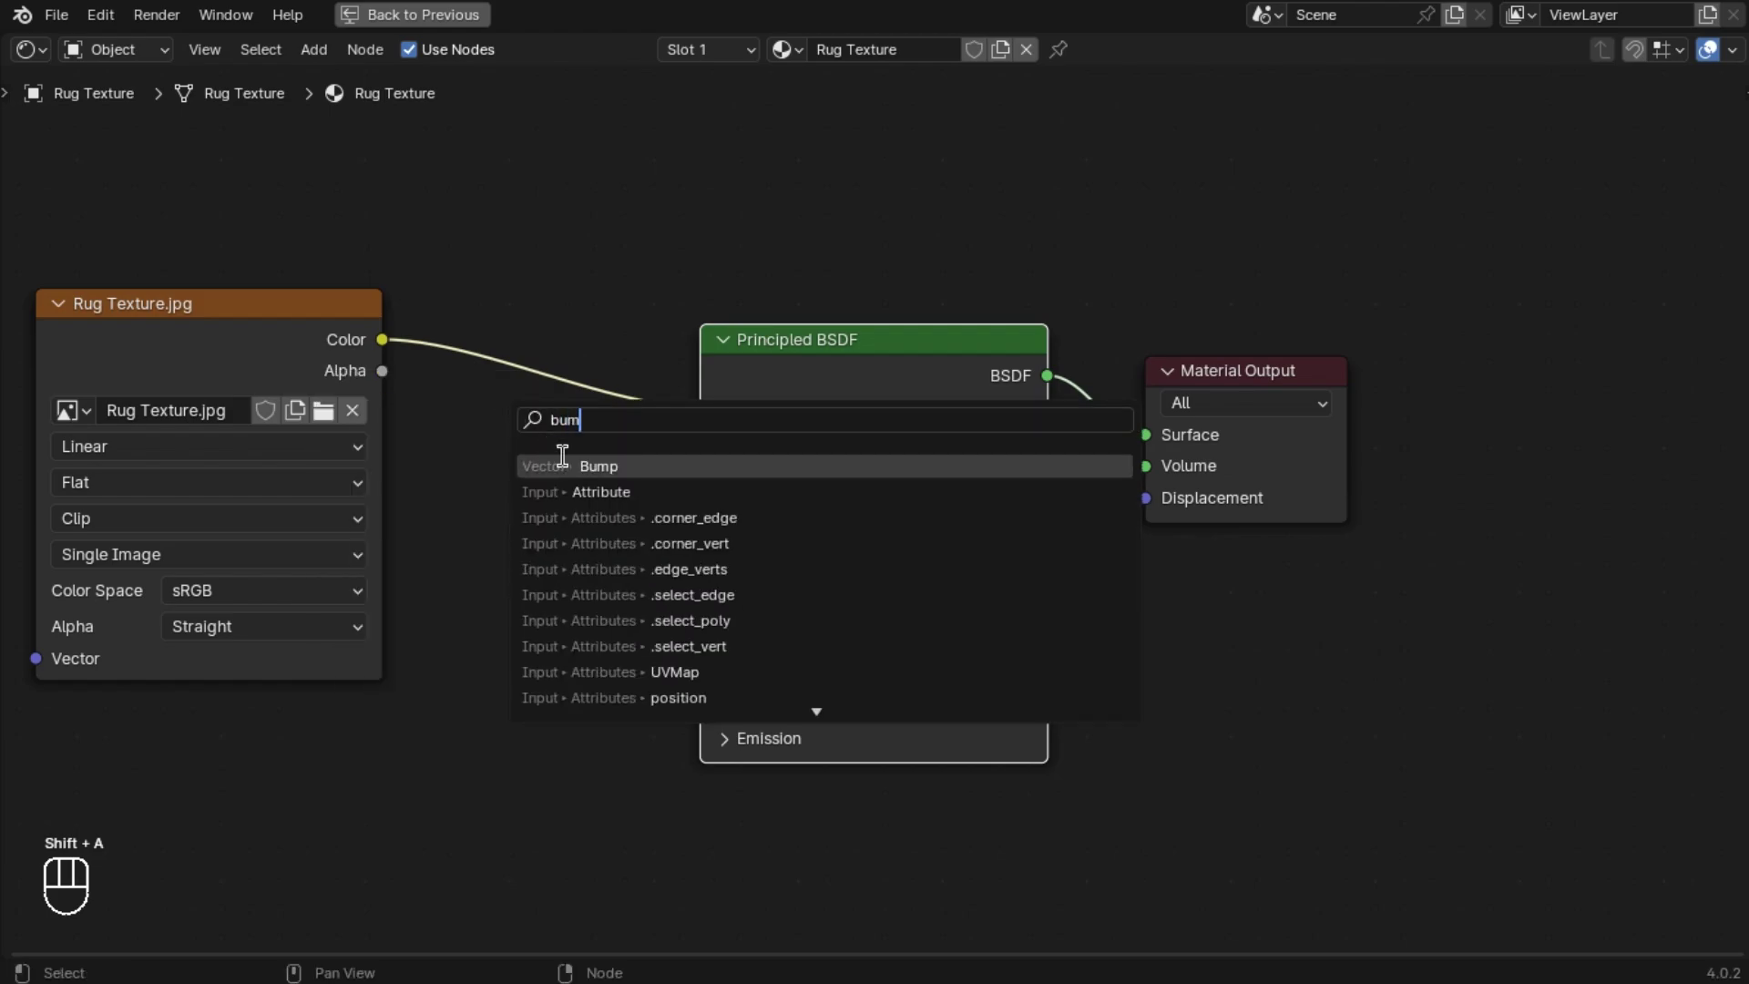
{"action": "key", "text": "Return"}
{"action": "left_click", "coordinate": [462, 472]}
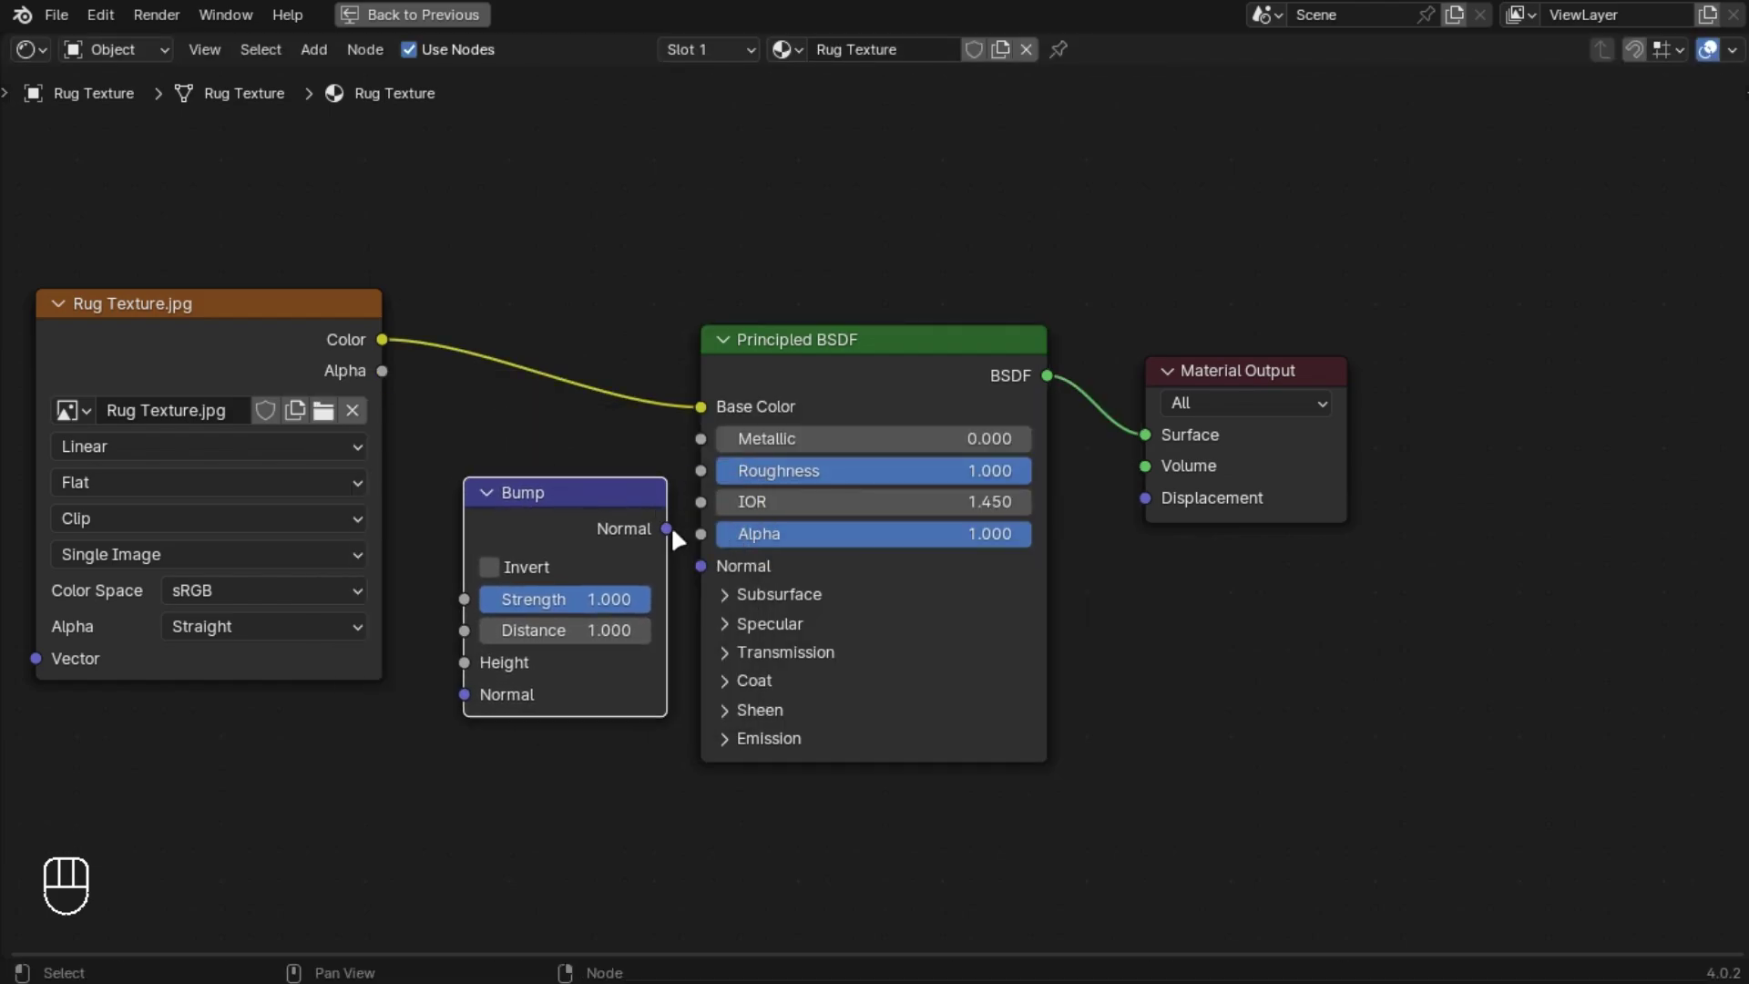
{"action": "left_click_drag", "start_coordinate": [666, 528], "coordinate": [760, 592]}
- Connect the Rug Texture.jpg node's Color output to the Bump node's Height input and return to the normal layout
{"action": "left_click", "coordinate": [383, 350]}
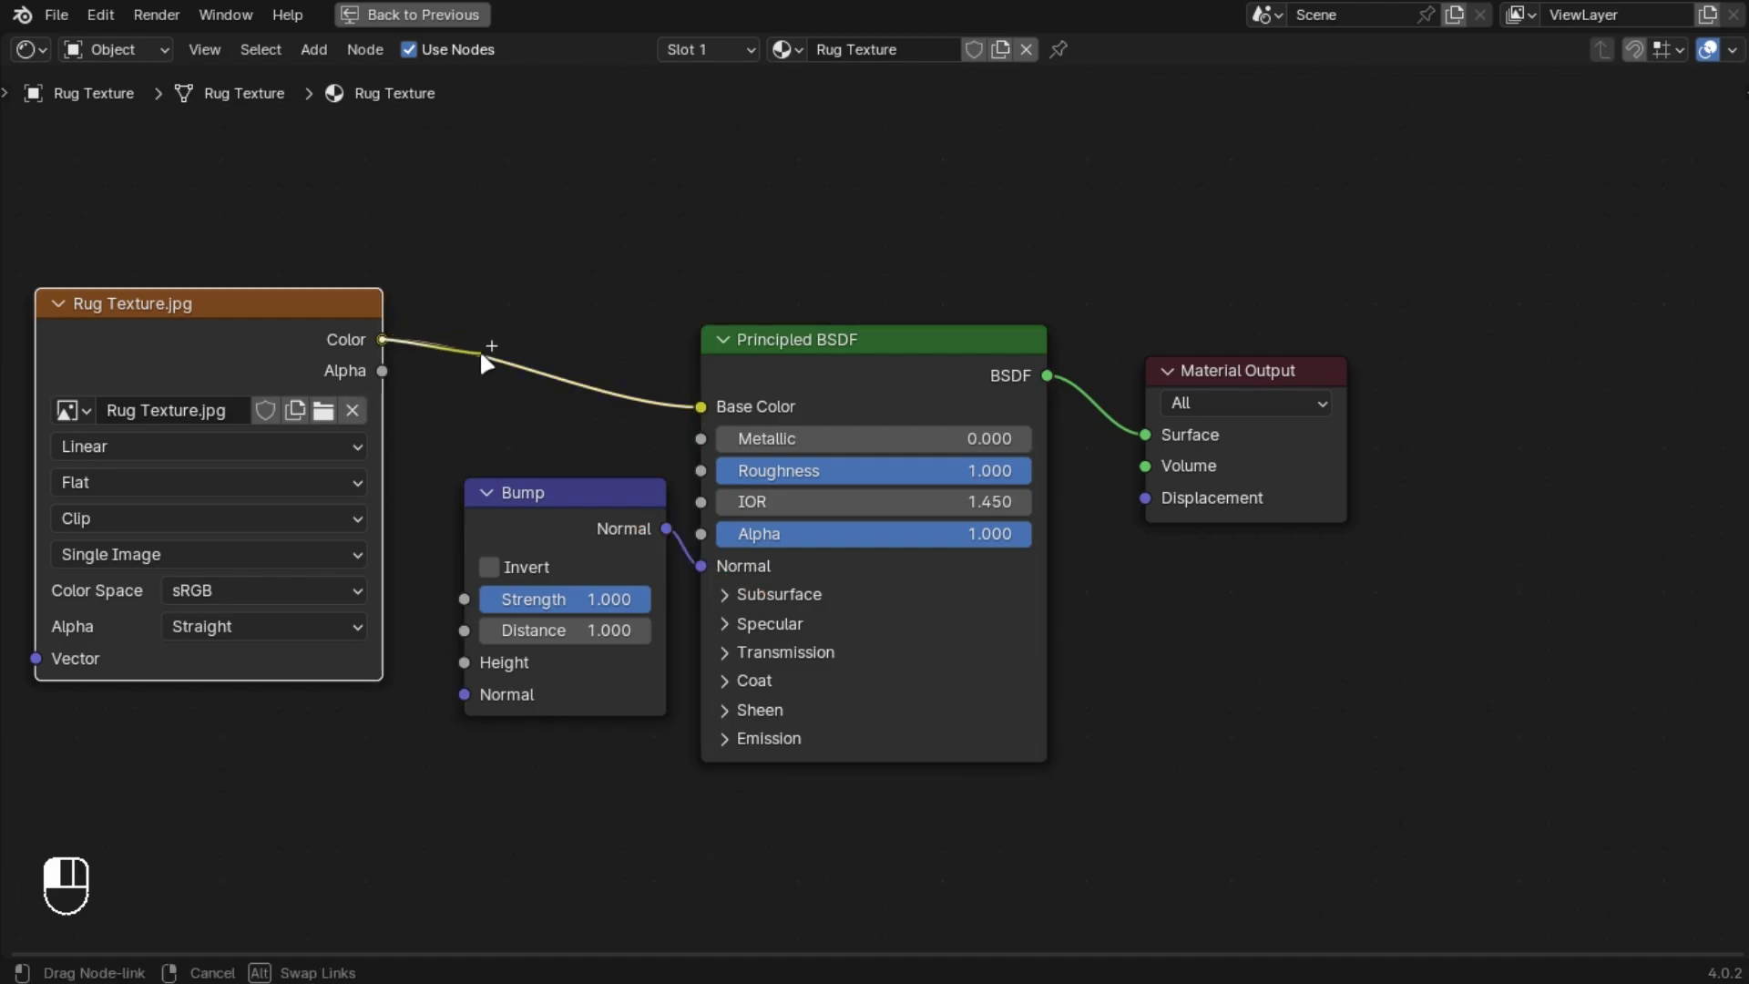
{"action": "left_click_drag", "start_coordinate": [467, 663], "coordinate": [469, 663]}
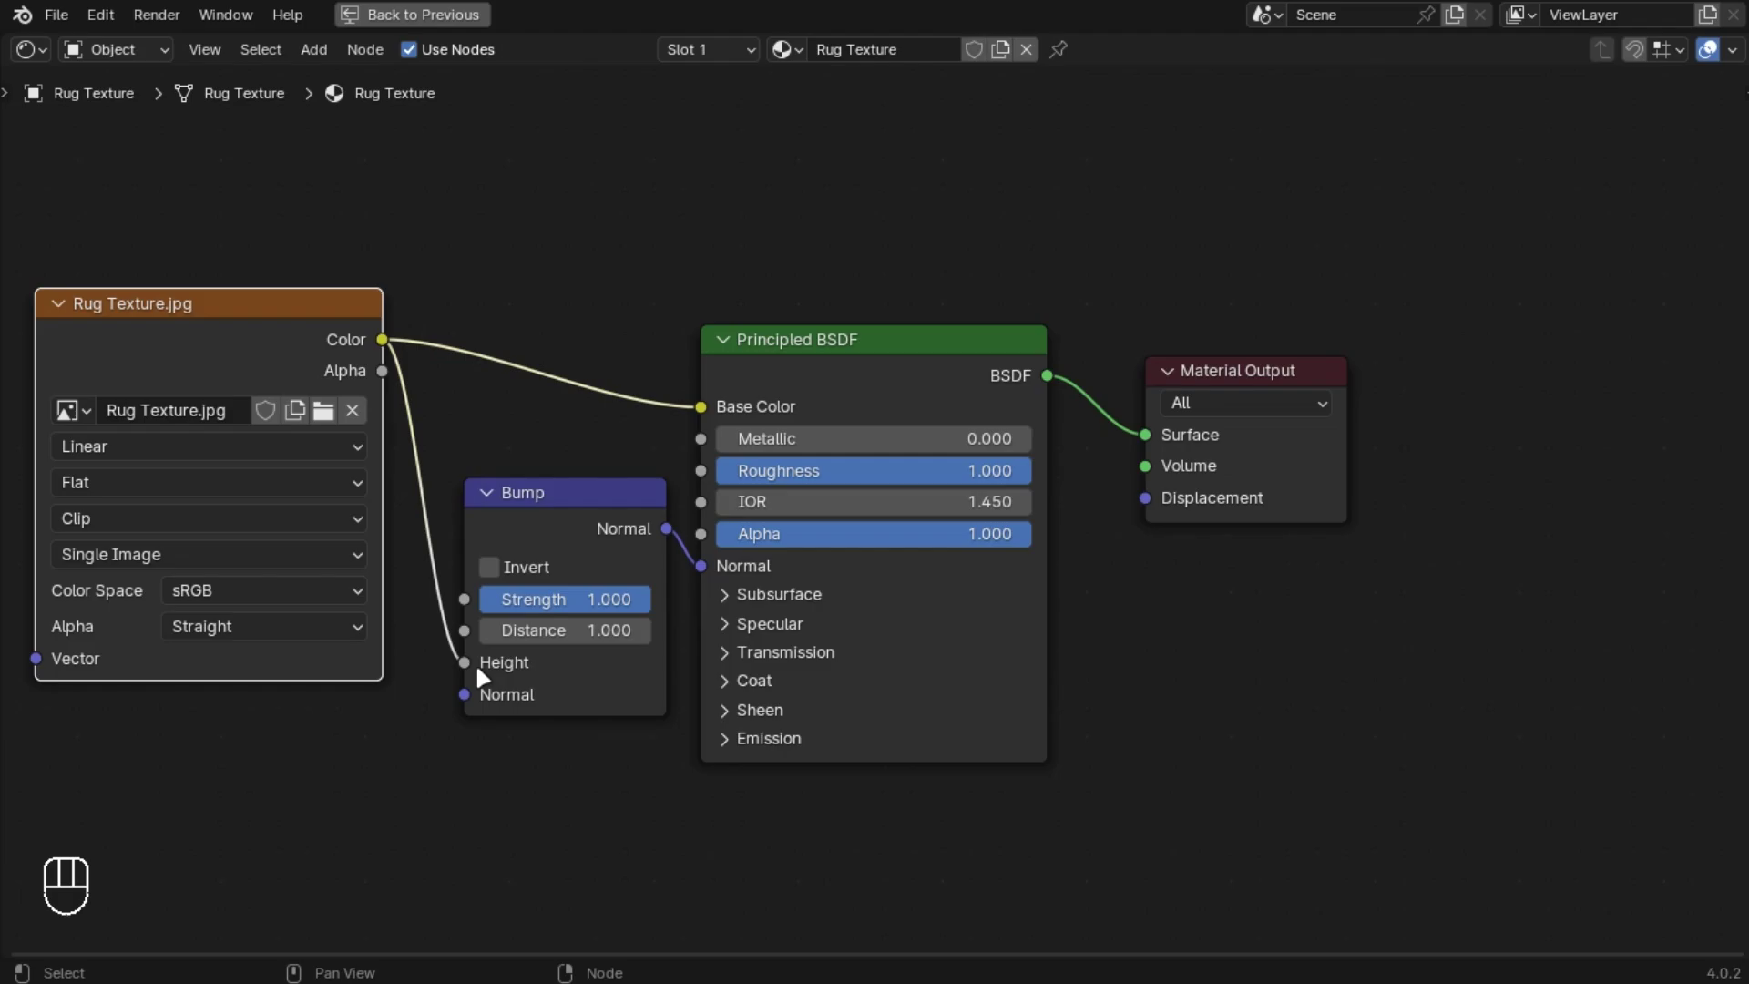
{"action": "scroll", "coordinate": [482, 663], "scroll_direction": "down", "scroll_amount": 3}
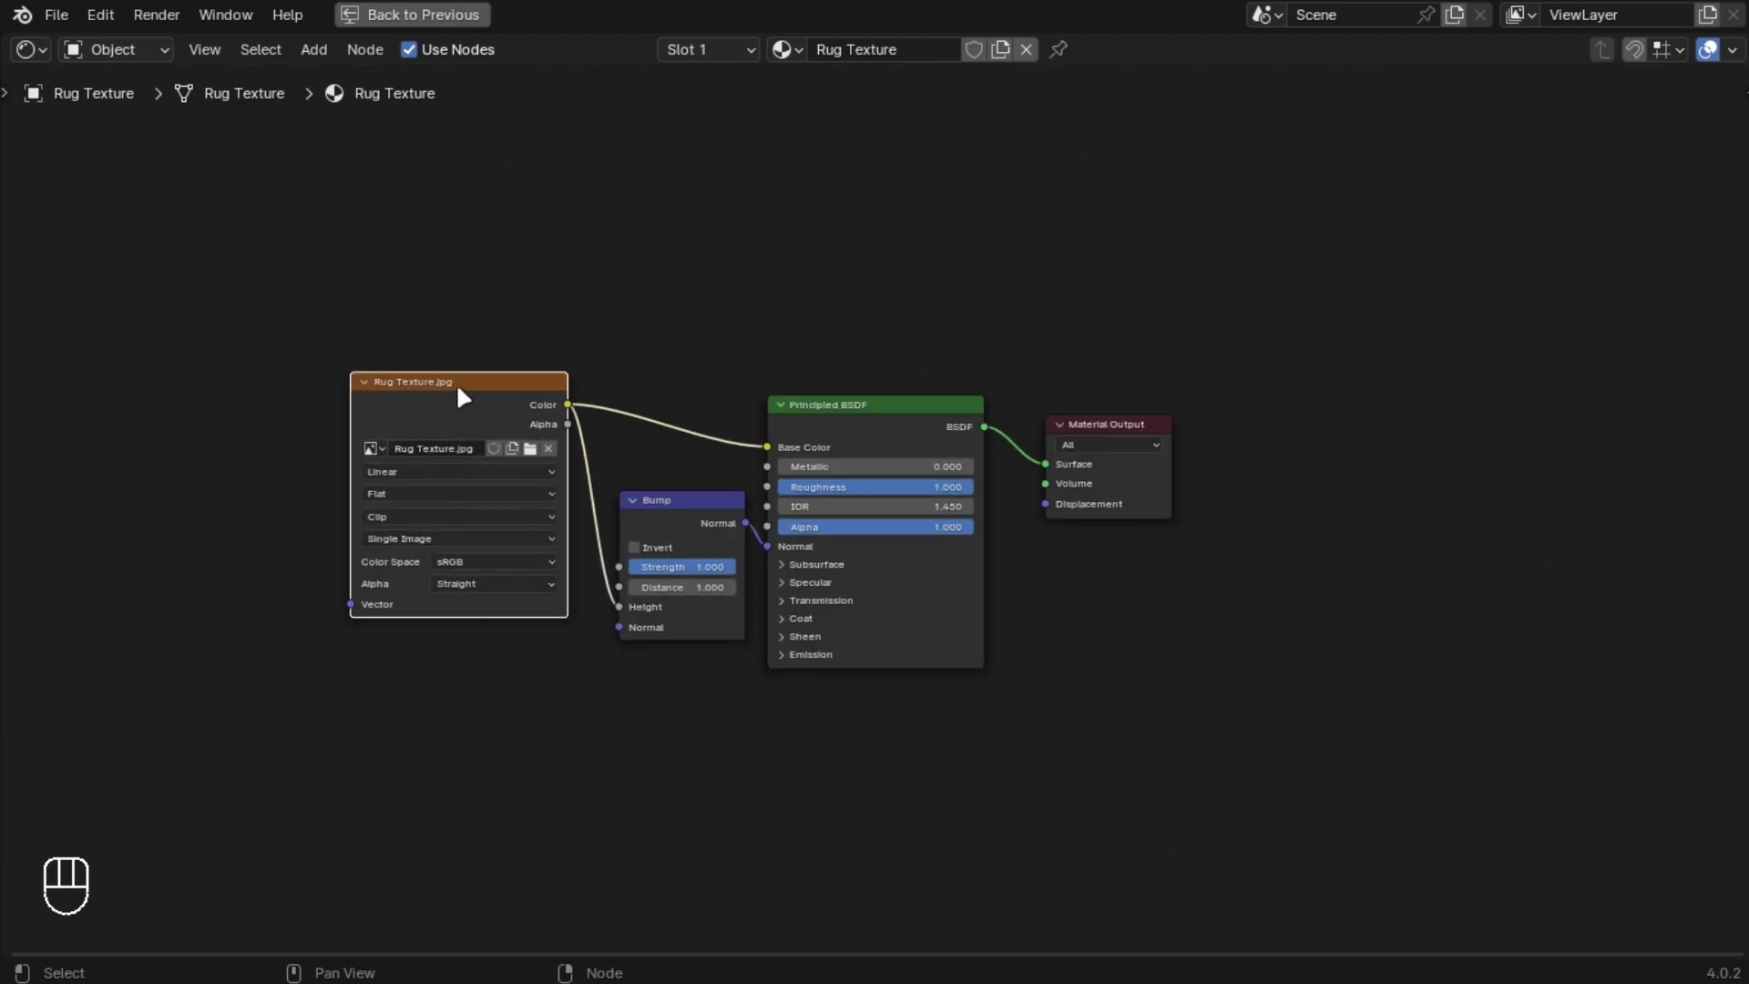
{"action": "key", "text": "ctrl+space"}
- Add a Fur curve object to the selected rug plane
{"action": "key", "text": "shift+a"}
{"action": "mouse_move", "coordinate": [770, 503]}
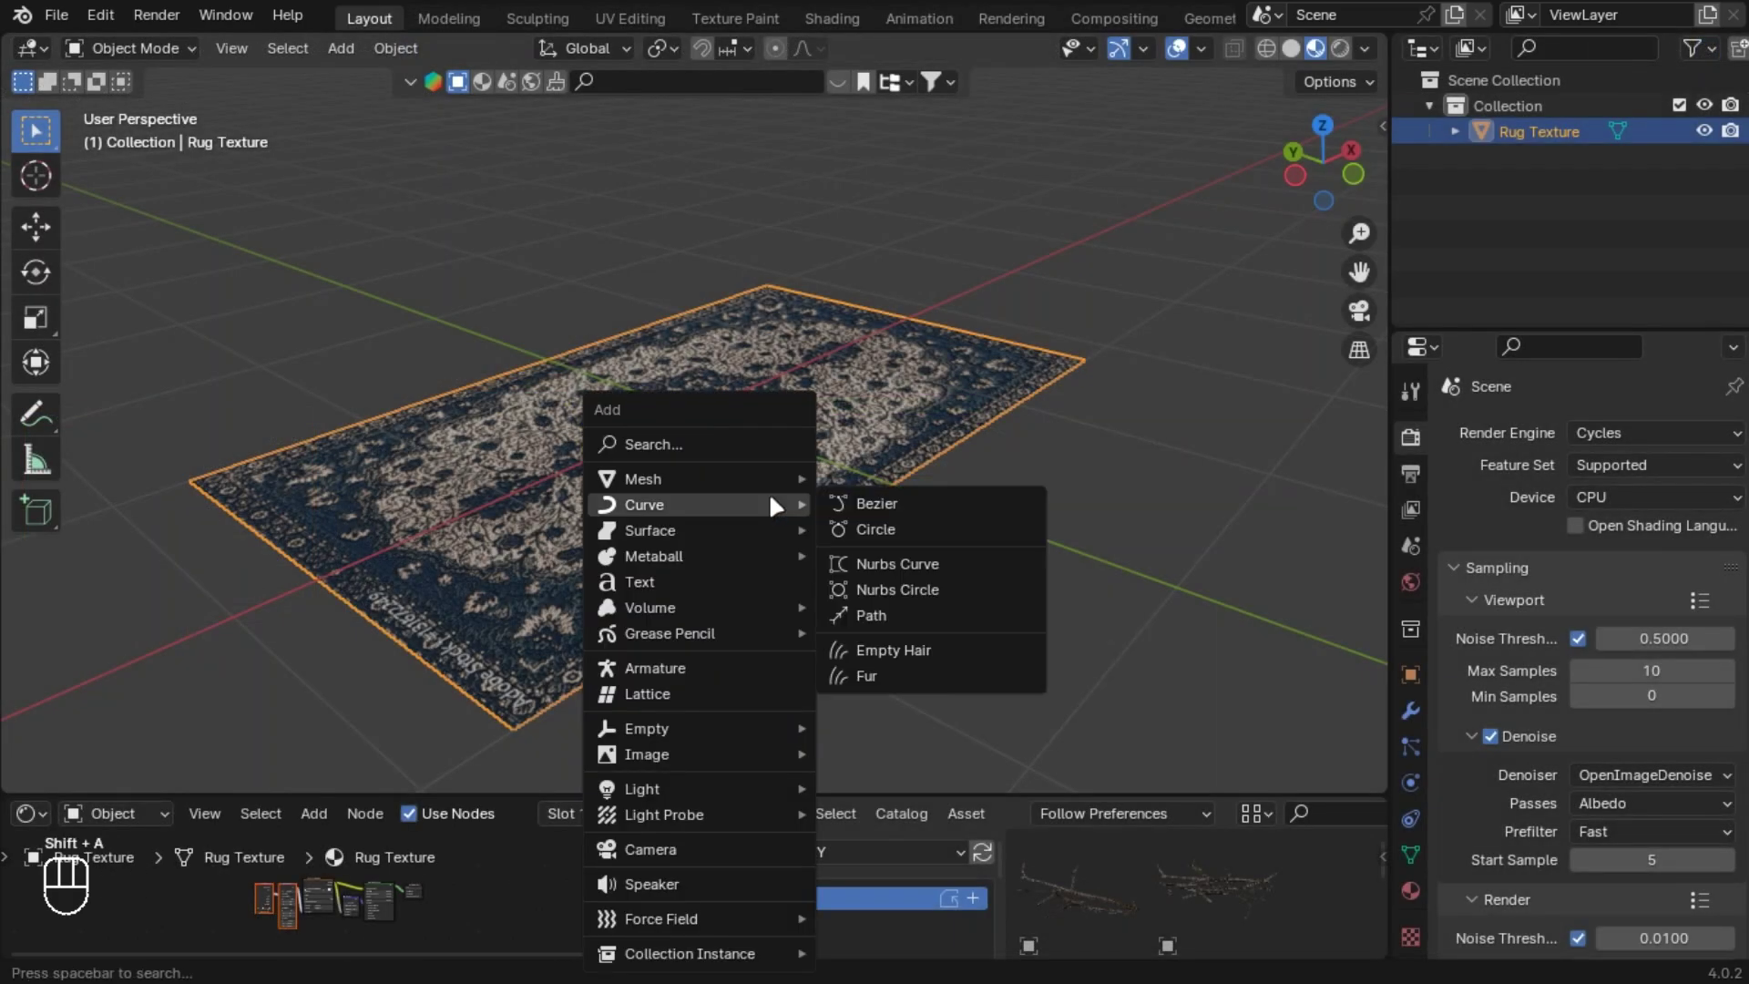
{"action": "type", "text": "fur"}
{"action": "key", "text": "Return"}
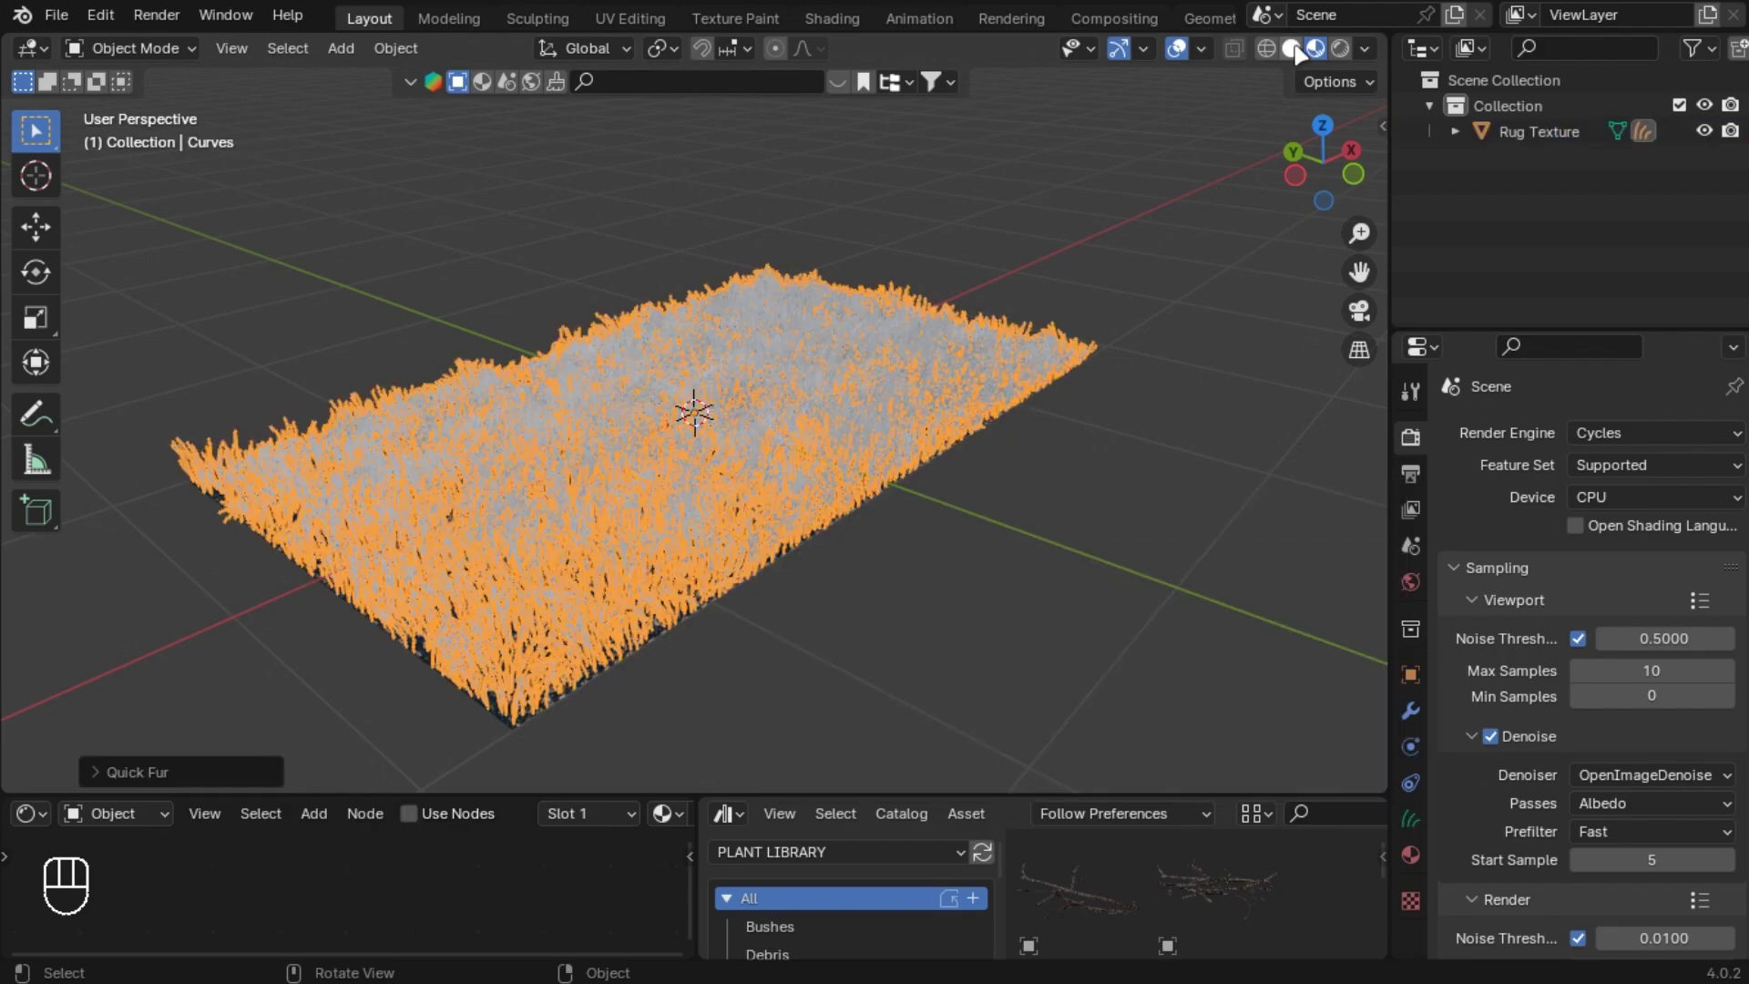
- Switch the viewport to solid shading and hide the viewport overlays
{"action": "left_click", "coordinate": [1291, 48]}
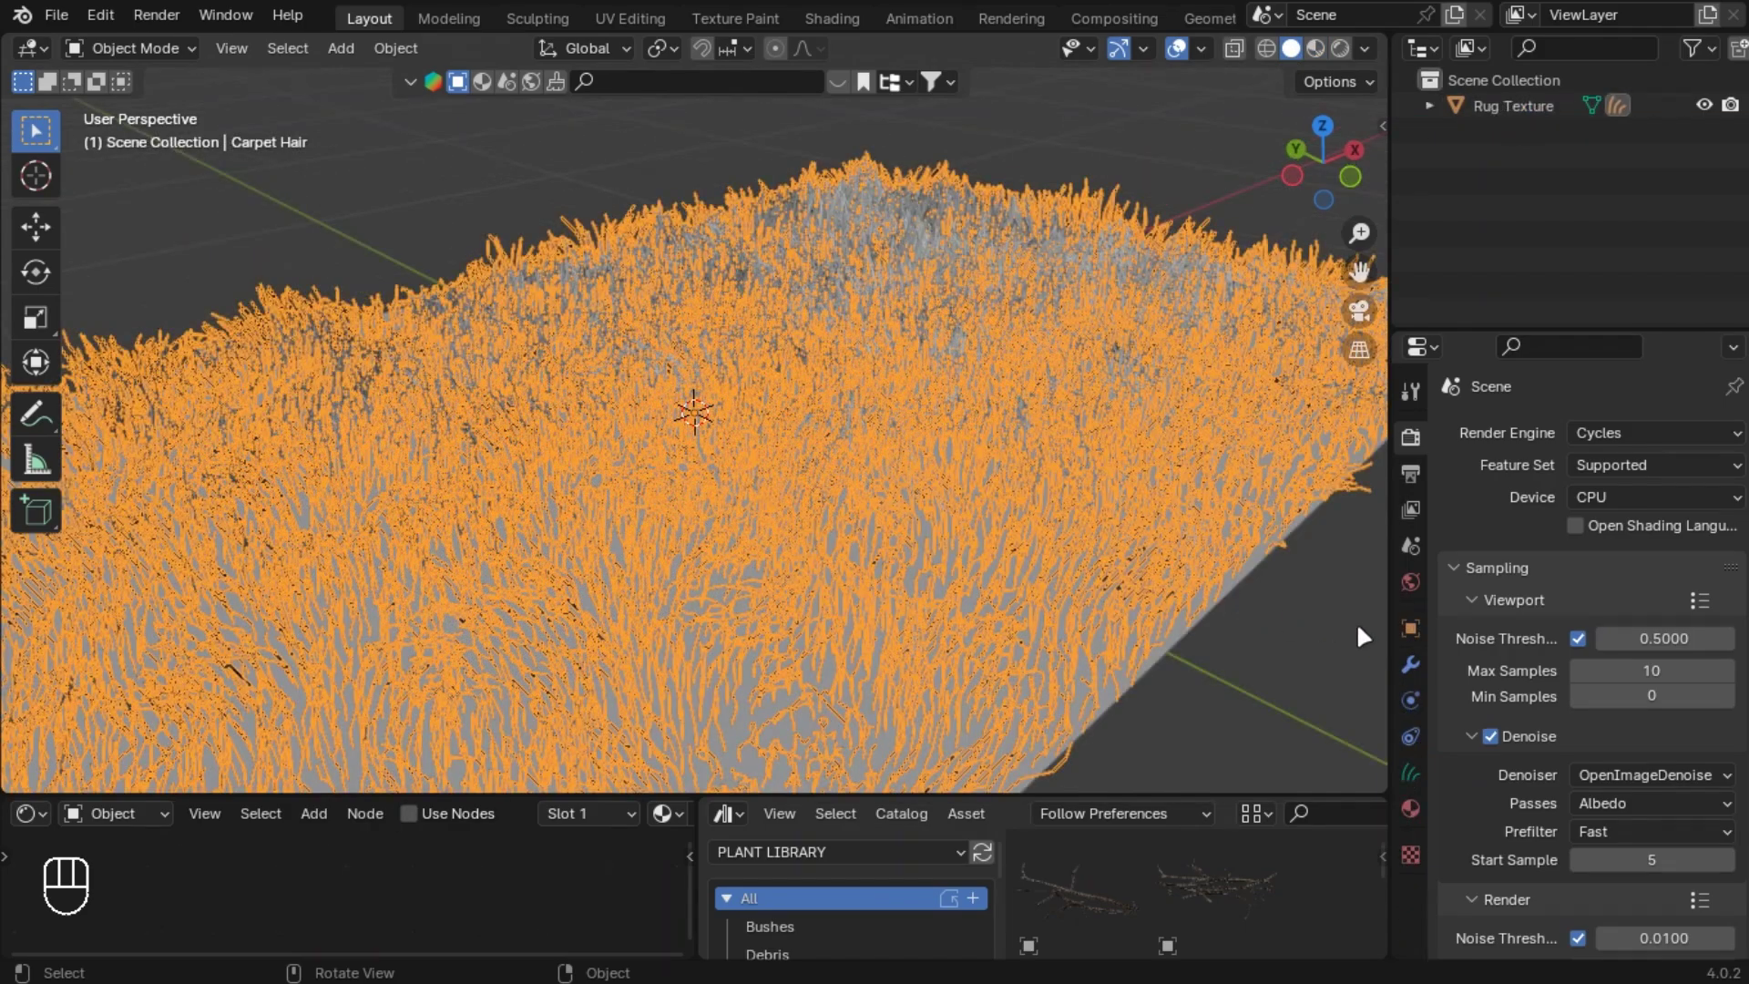
{"action": "left_click", "coordinate": [1177, 48]}
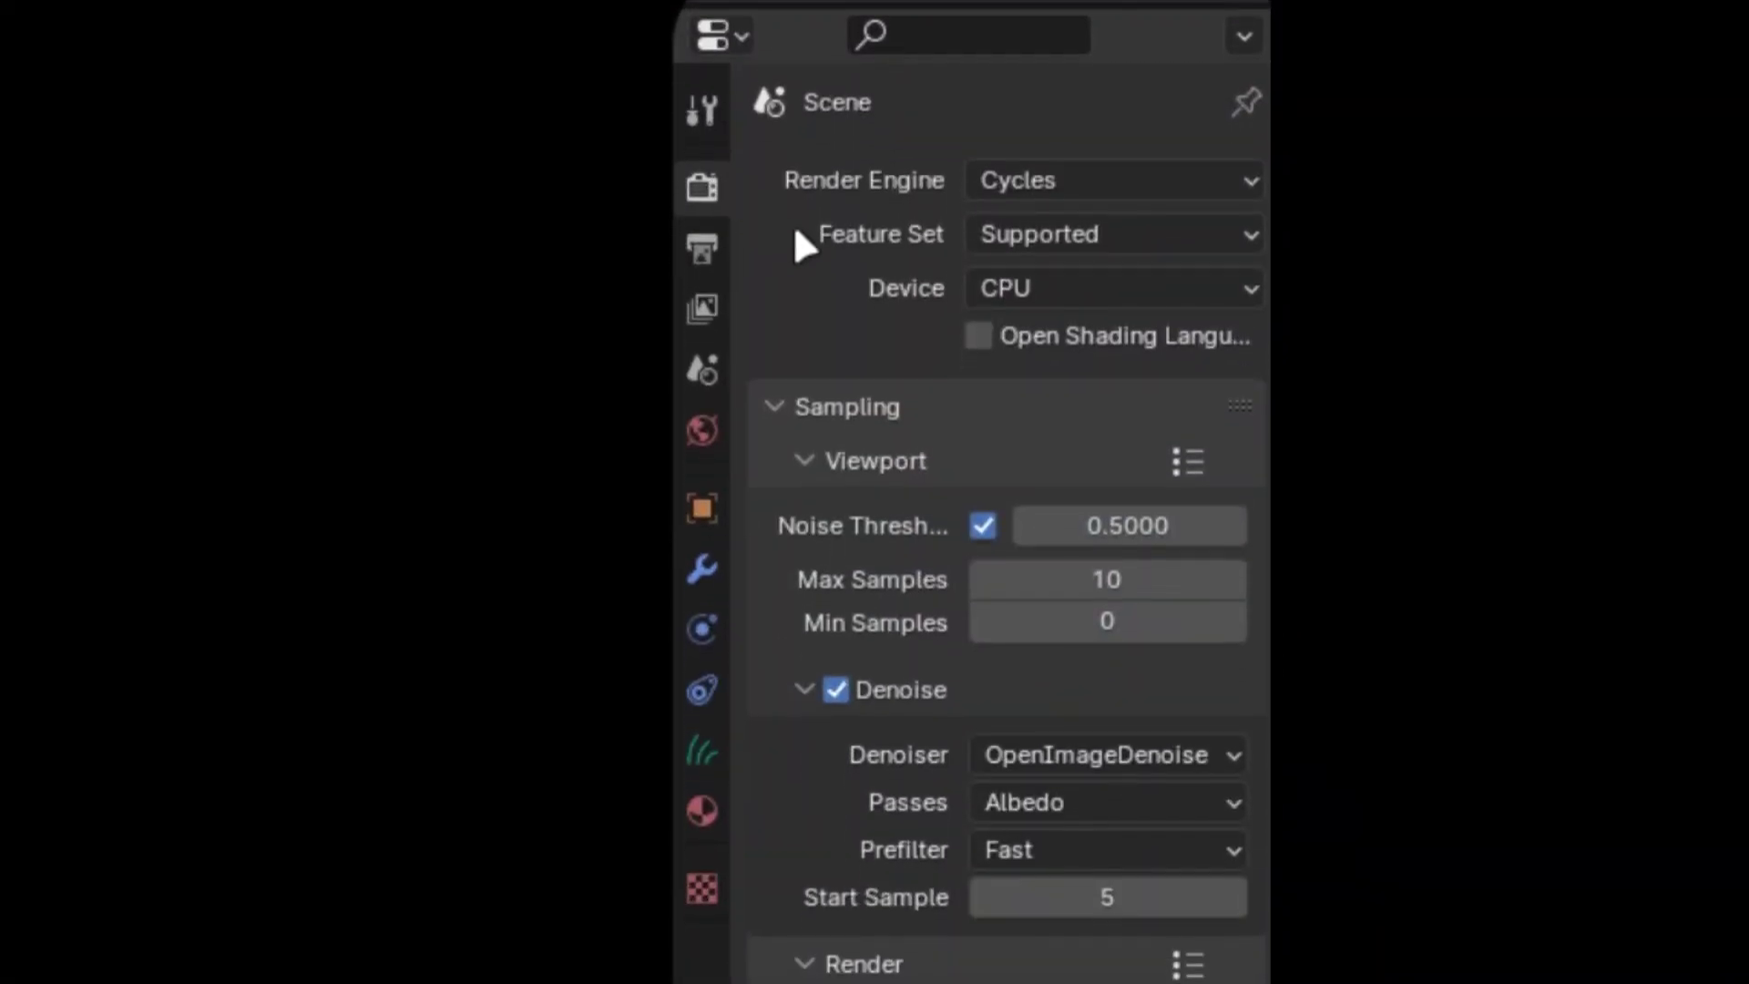
- In the Cycles render settings, expand the Curves section and change the viewport display shape of the hair curves
{"action": "scroll", "coordinate": [1539, 628], "scroll_direction": "down", "scroll_amount": 6}
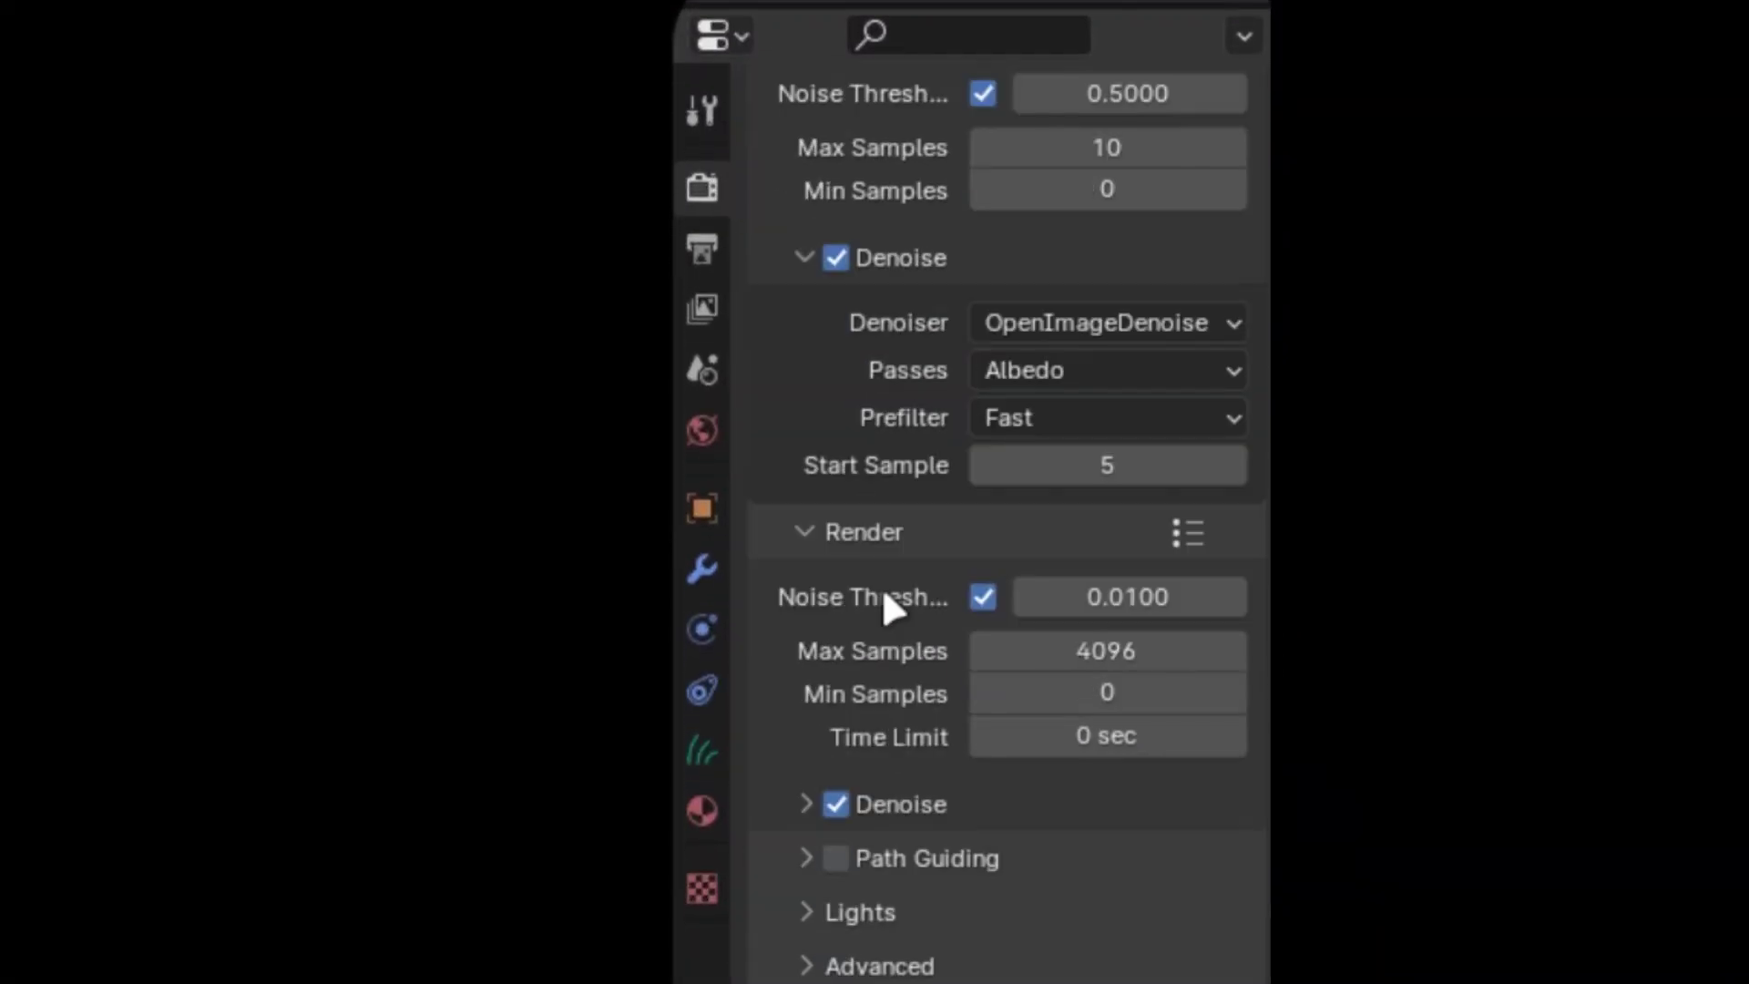
{"action": "scroll", "coordinate": [843, 846], "scroll_direction": "down", "scroll_amount": 5}
{"action": "left_click", "coordinate": [842, 876]}
{"action": "scroll", "coordinate": [968, 939], "scroll_direction": "down", "scroll_amount": 4}
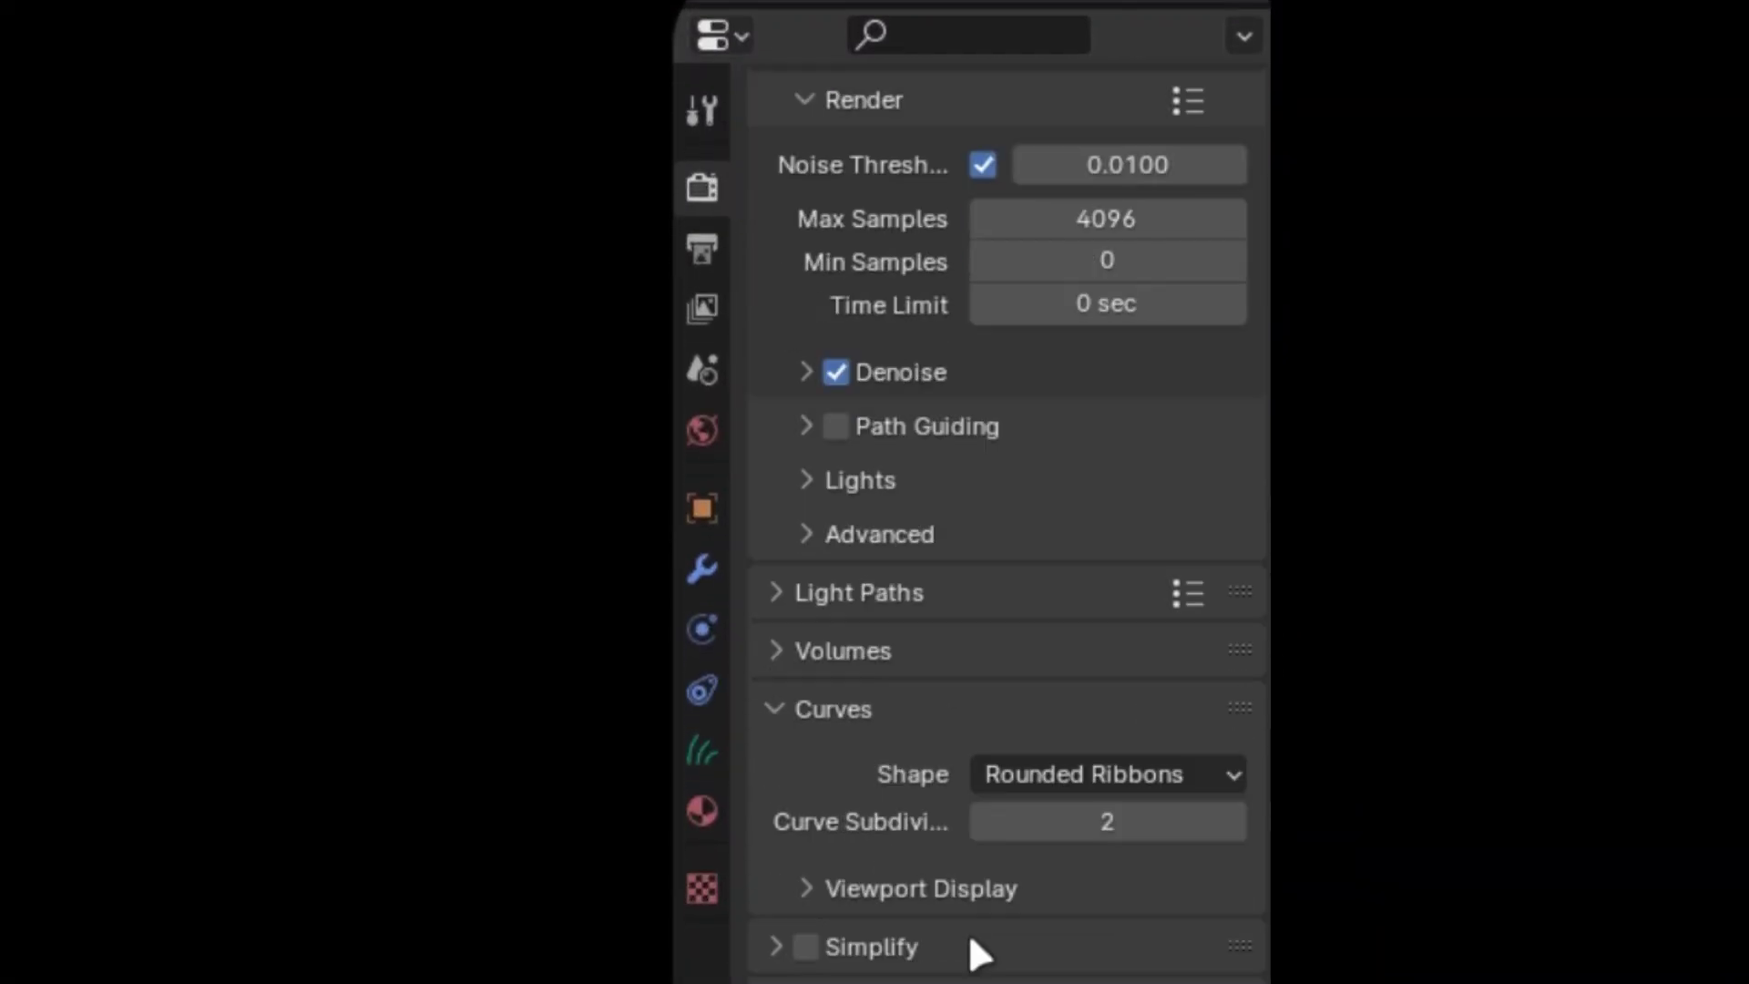
{"action": "scroll", "coordinate": [970, 943], "scroll_direction": "down", "scroll_amount": 2}
{"action": "left_click", "coordinate": [921, 801]}
{"action": "left_click", "coordinate": [1150, 870]}
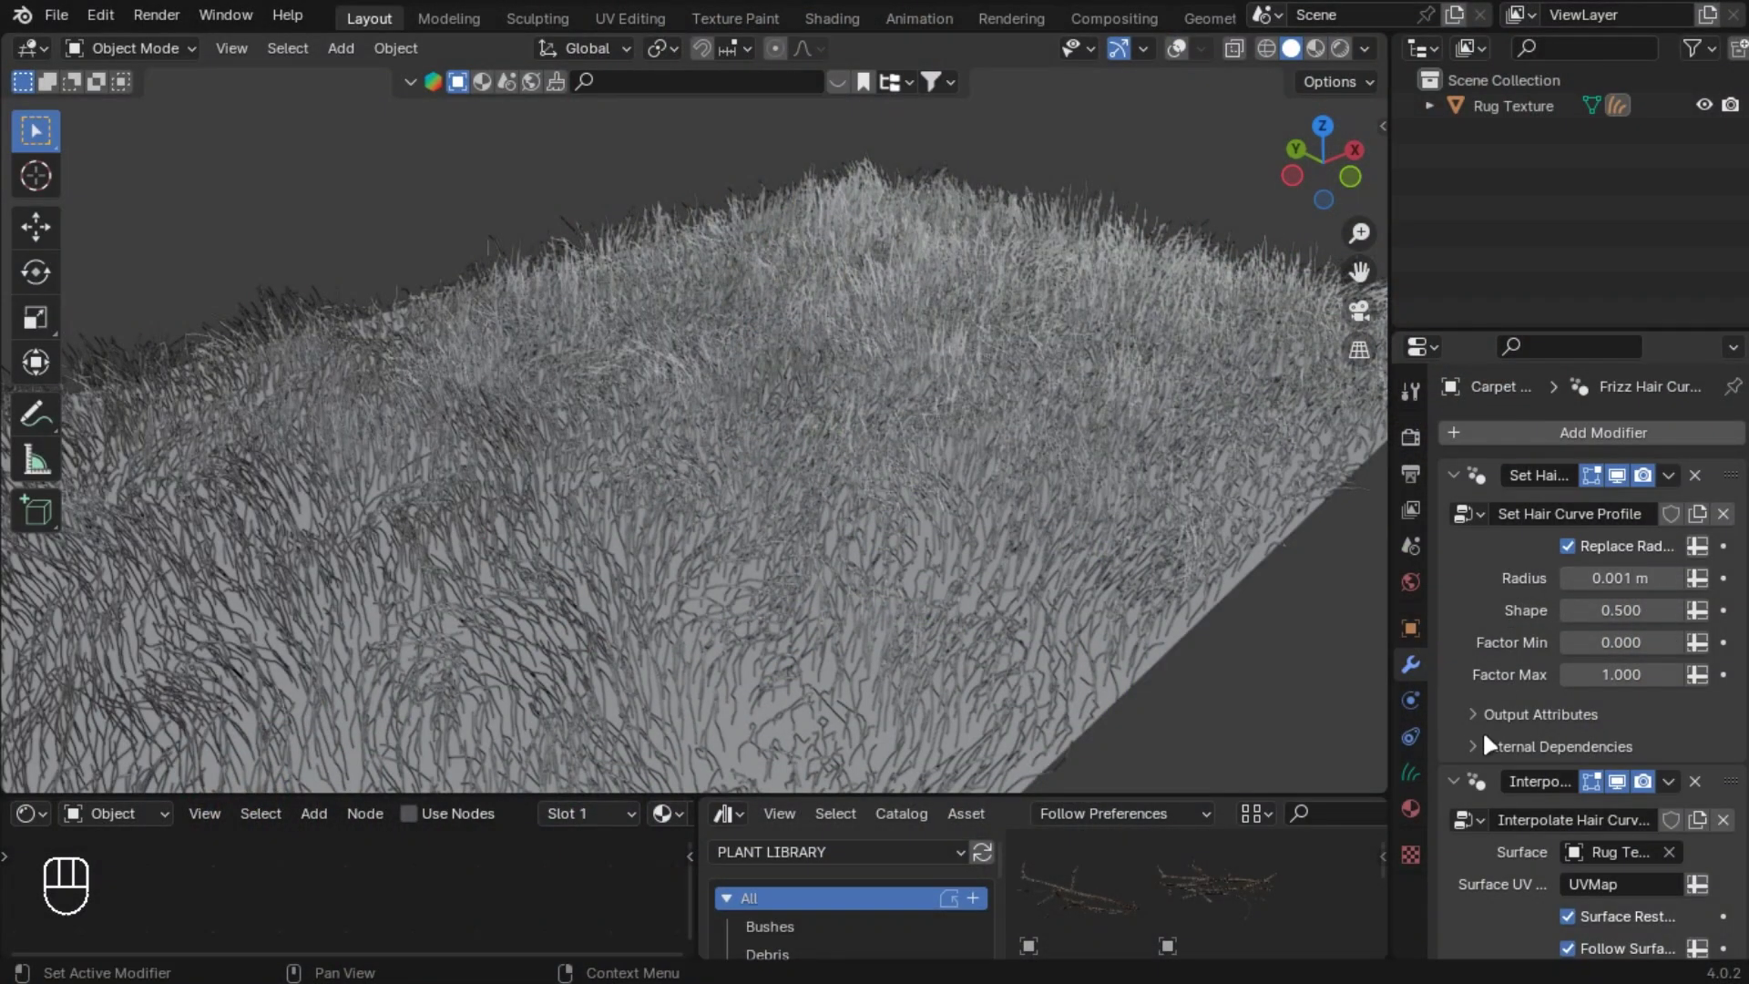
- Collapse the modifiers below Set Hair Curve Profile and disable viewport display for Interpolate, Hair Curves Noise, Frizz and Surface Deform
{"action": "left_click", "coordinate": [1454, 781]}
{"action": "scroll", "coordinate": [1457, 731], "scroll_direction": "down", "scroll_amount": 2}
{"action": "left_click", "coordinate": [1455, 715]}
{"action": "scroll", "coordinate": [1454, 697], "scroll_direction": "down", "scroll_amount": 1}
{"action": "left_click", "coordinate": [1454, 692]}
{"action": "left_click", "coordinate": [1457, 829]}
{"action": "left_click", "coordinate": [1616, 784]}
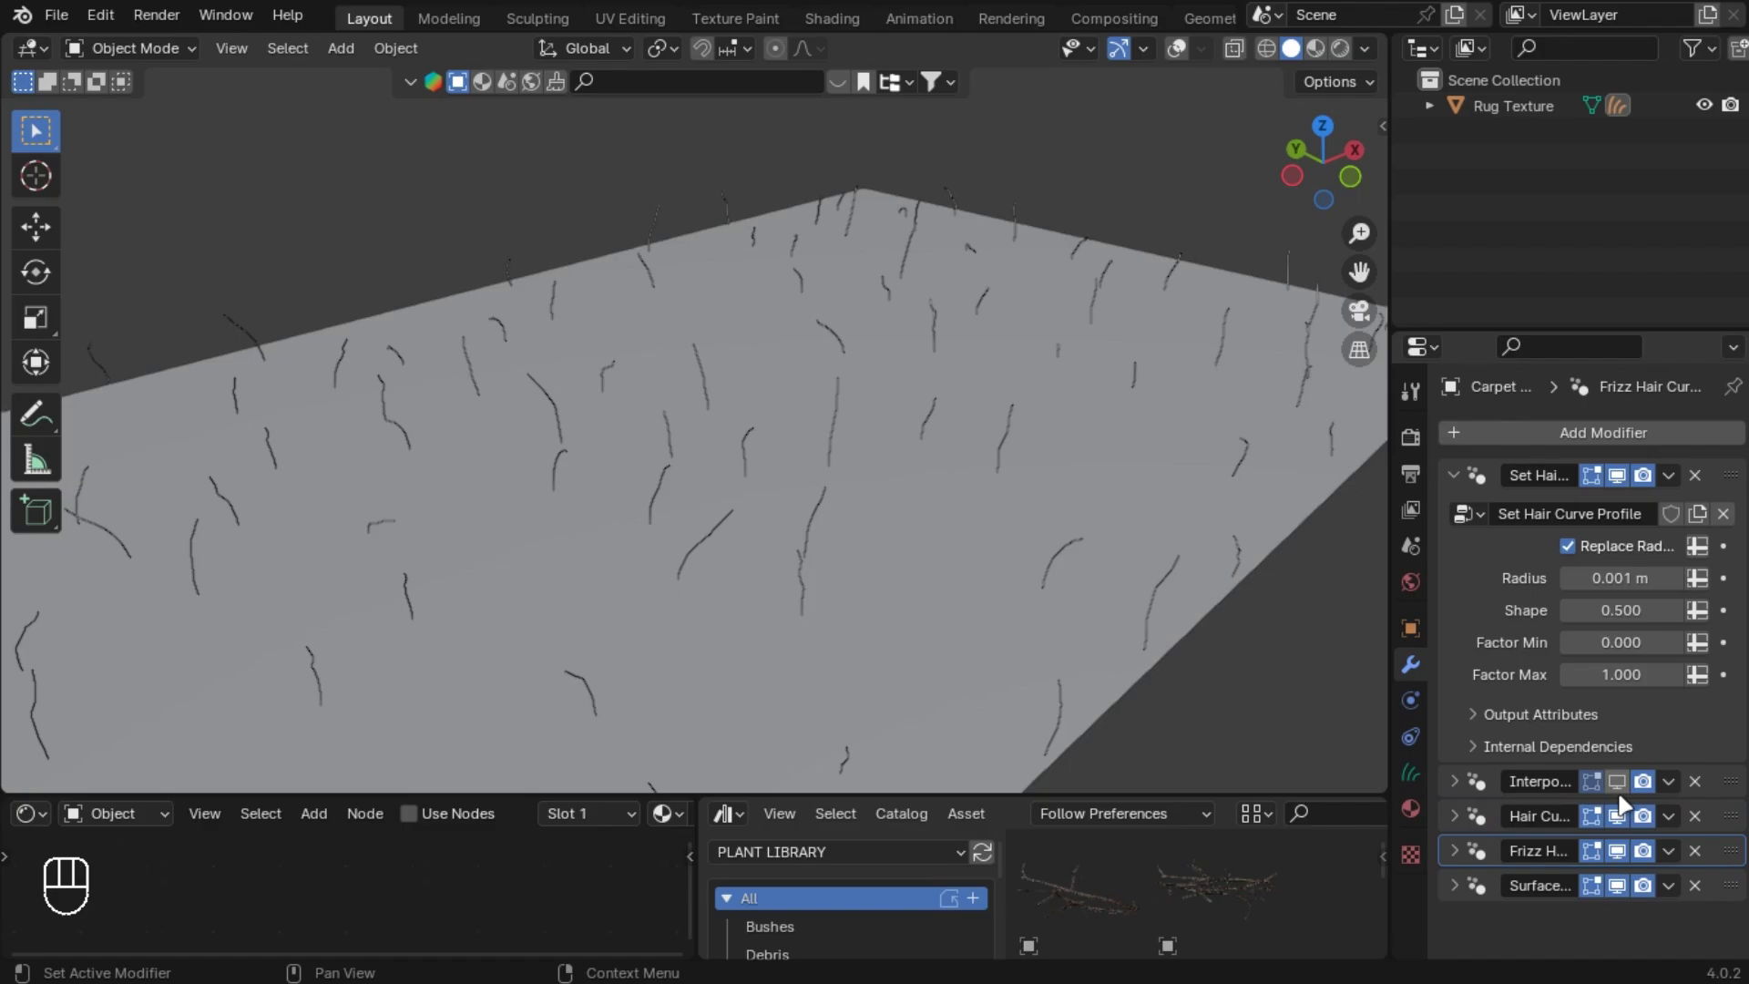
{"action": "left_click_drag", "start_coordinate": [1620, 804], "coordinate": [1618, 852]}
{"action": "middle_click_drag", "start_coordinate": [1327, 722], "coordinate": [863, 433]}
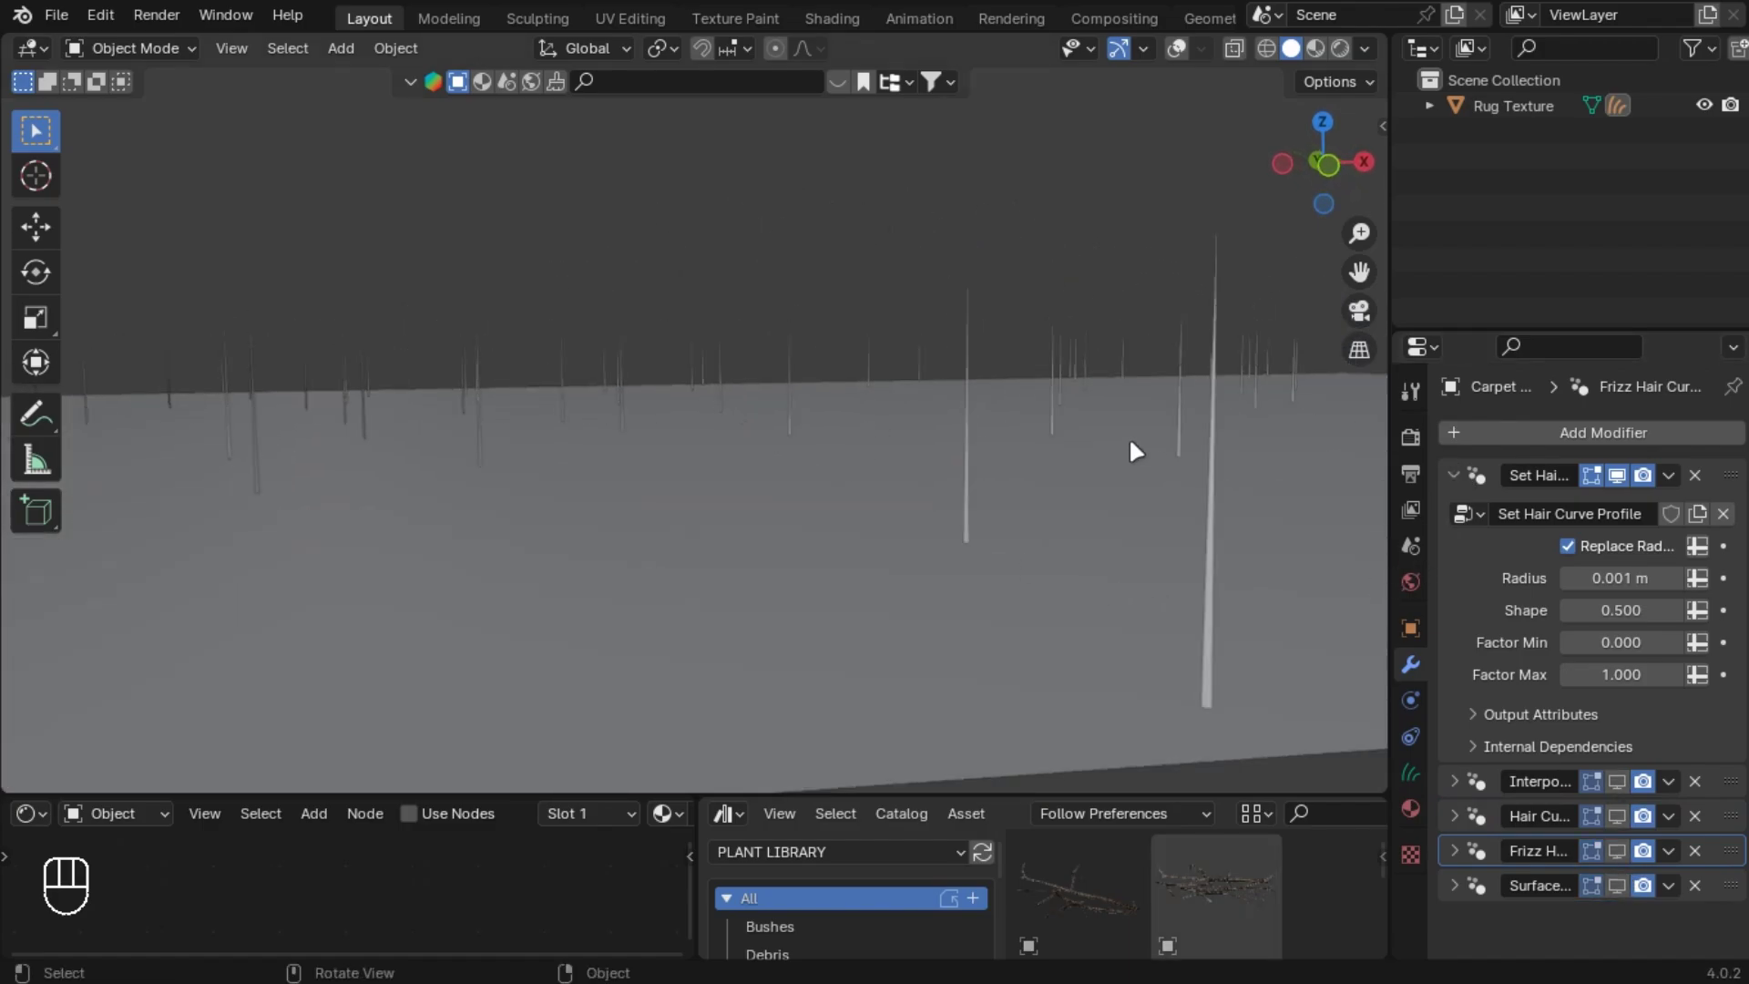
- Set the Set Hair Curve Profile radius to 0.0005 m
{"action": "left_click_drag", "start_coordinate": [1603, 574], "coordinate": [1676, 576]}
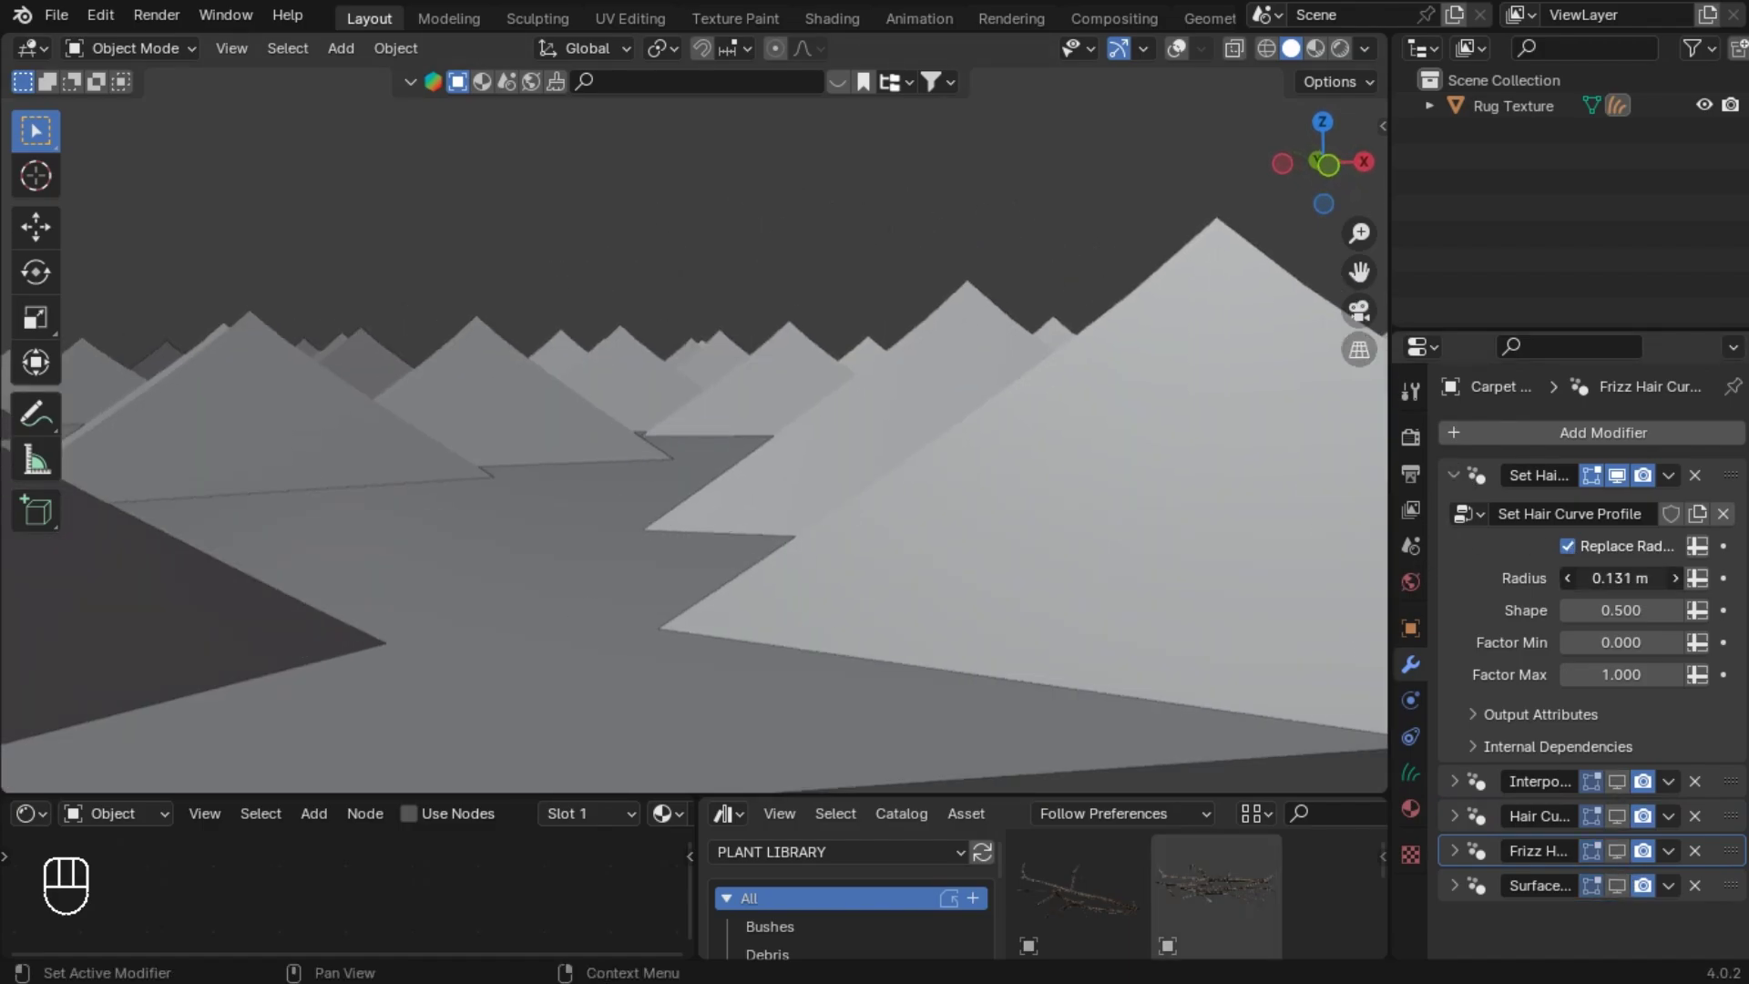
{"action": "key", "text": "ctrl+z"}
{"action": "left_click", "coordinate": [1605, 579]}
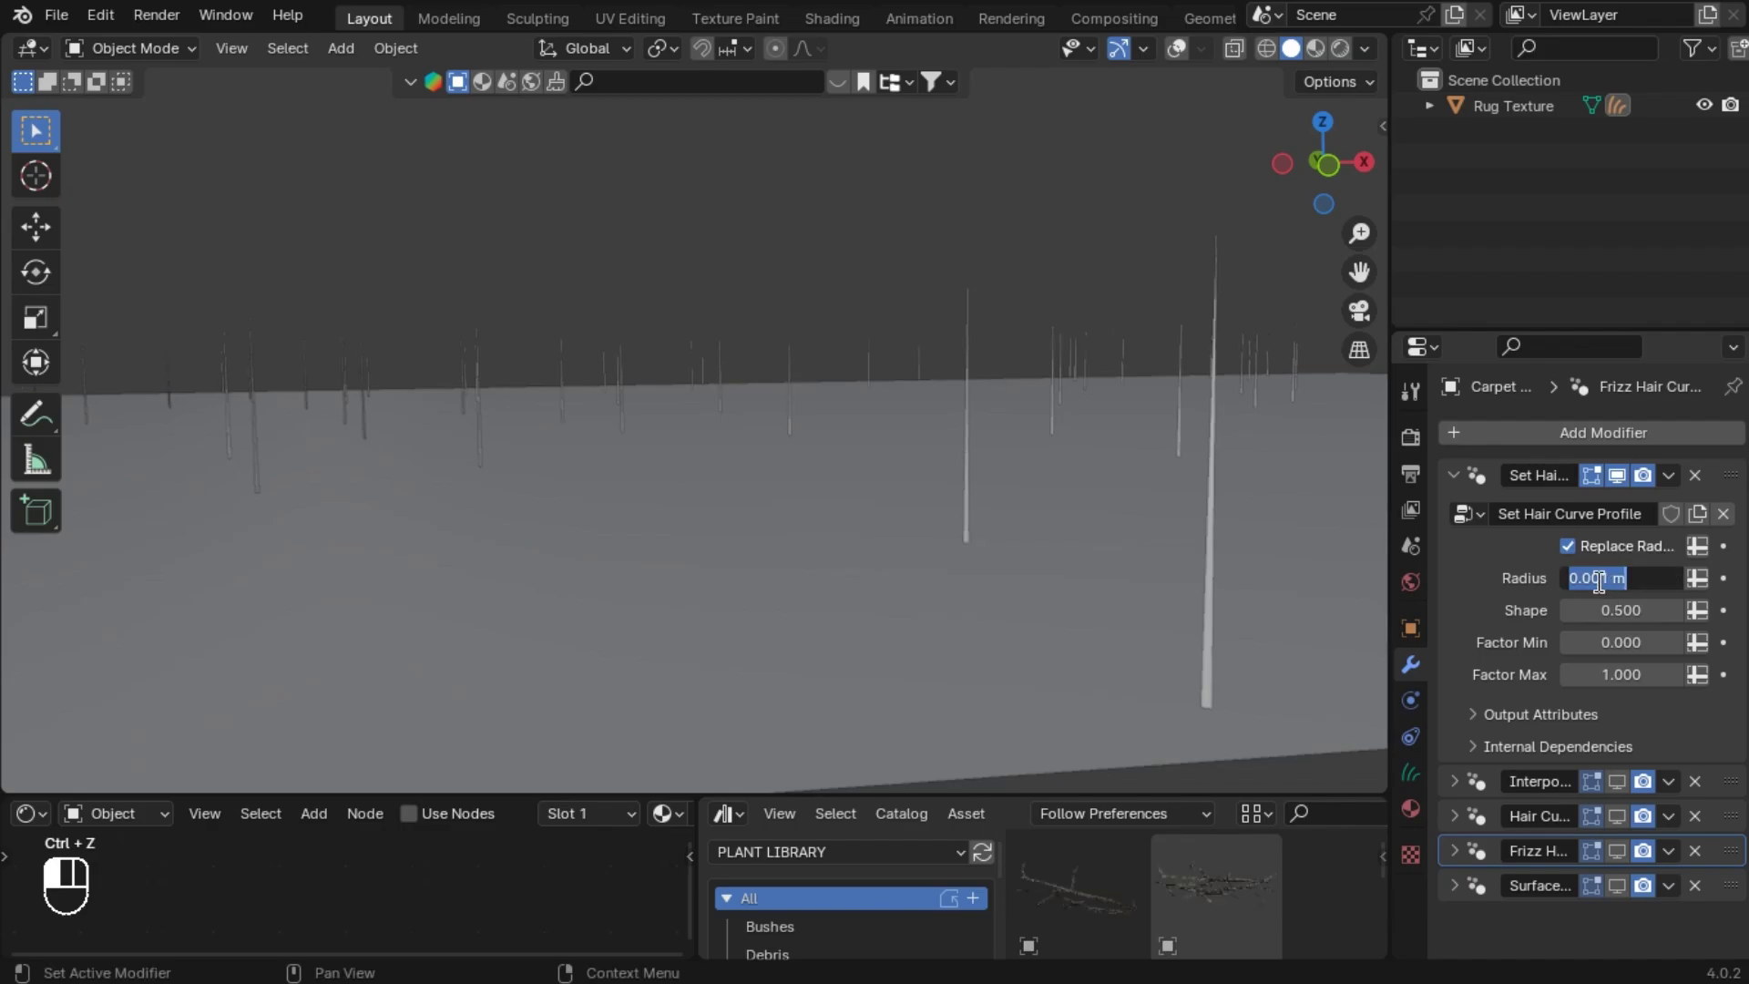
{"action": "key", "text": "Return"}
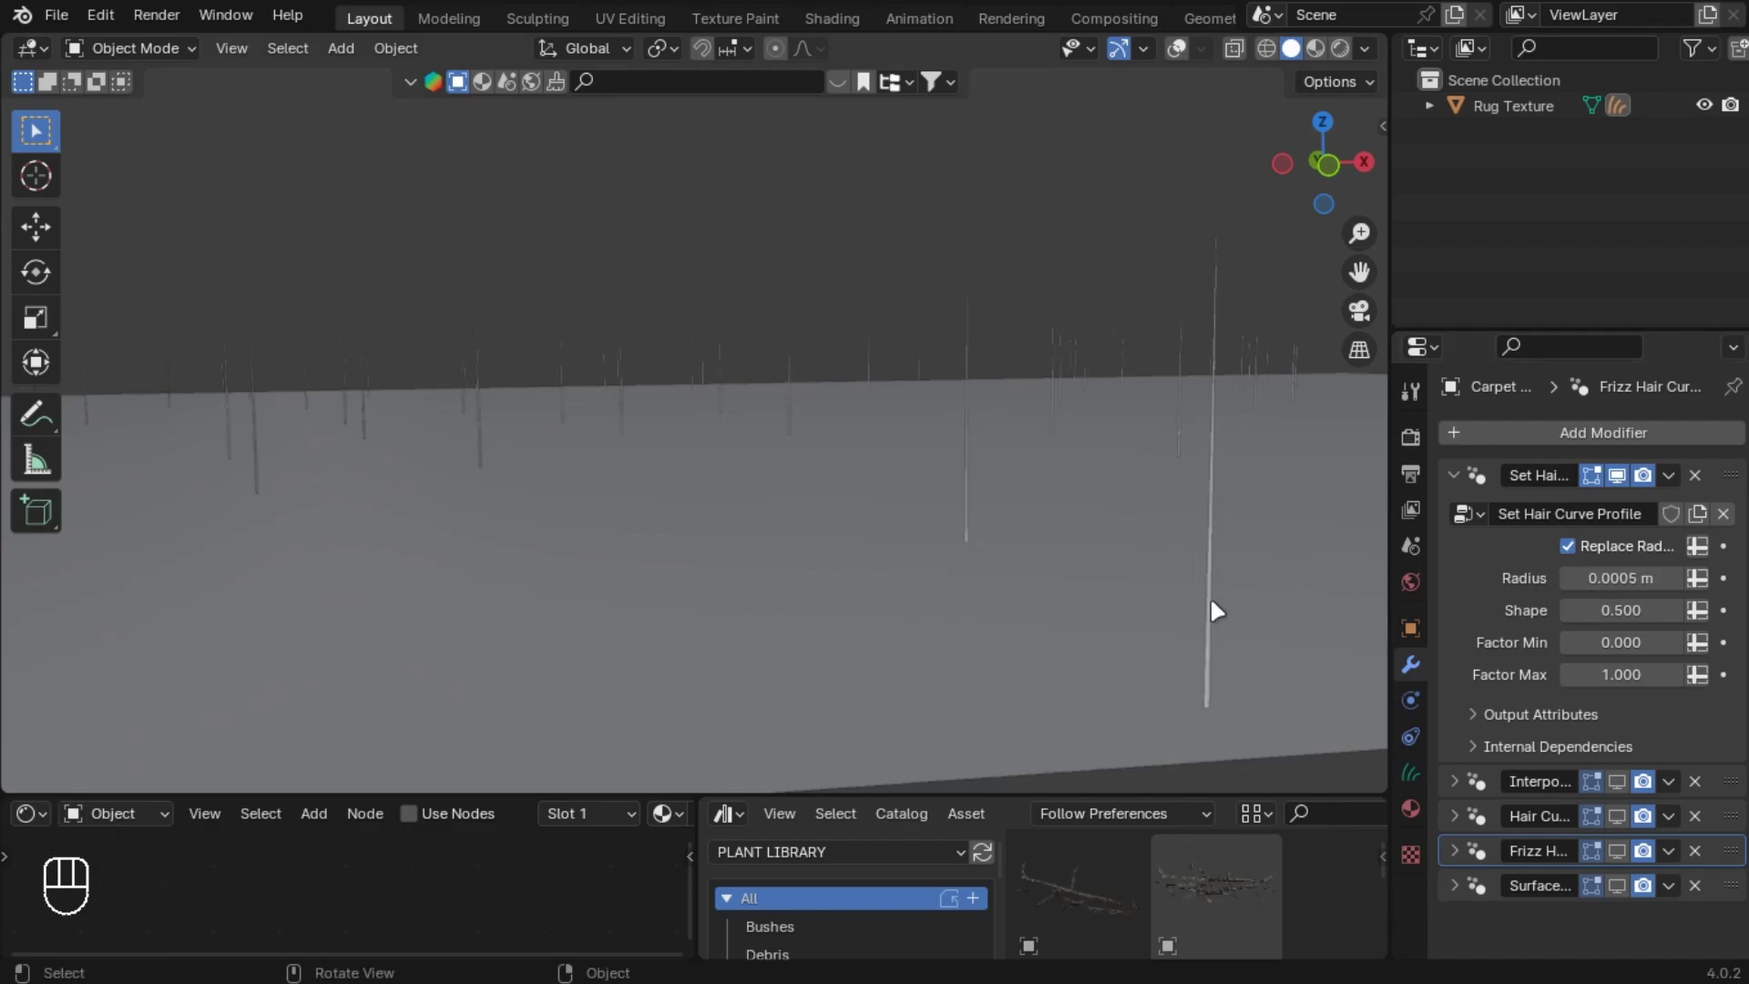
{"action": "middle_click_drag", "start_coordinate": [1209, 596], "coordinate": [1406, 583]}
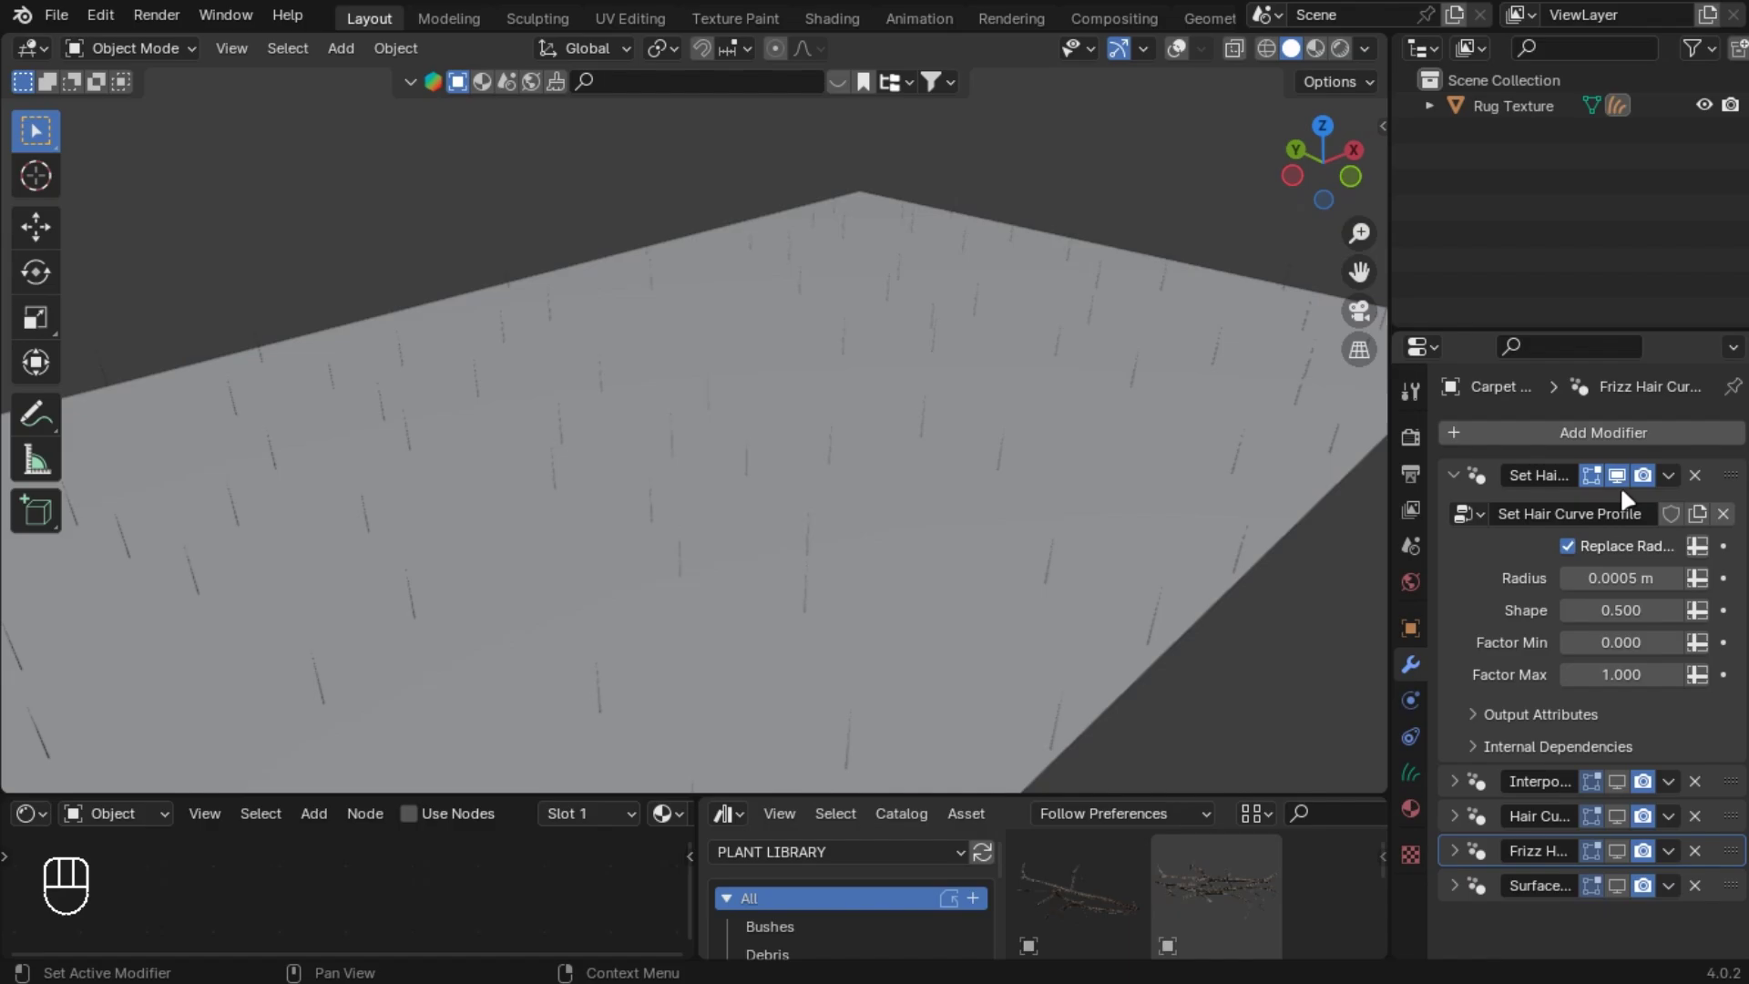
- Enable the Interpolate Hair Curves modifier in the viewport and set its density to 100
{"action": "left_click", "coordinate": [1458, 476]}
{"action": "left_click", "coordinate": [1617, 510]}
{"action": "left_click", "coordinate": [1456, 510]}
{"action": "middle_click_drag", "start_coordinate": [1175, 538], "coordinate": [1585, 683]}
{"action": "scroll", "coordinate": [1585, 684], "scroll_direction": "down", "scroll_amount": 1}
{"action": "left_click", "coordinate": [1630, 785]}
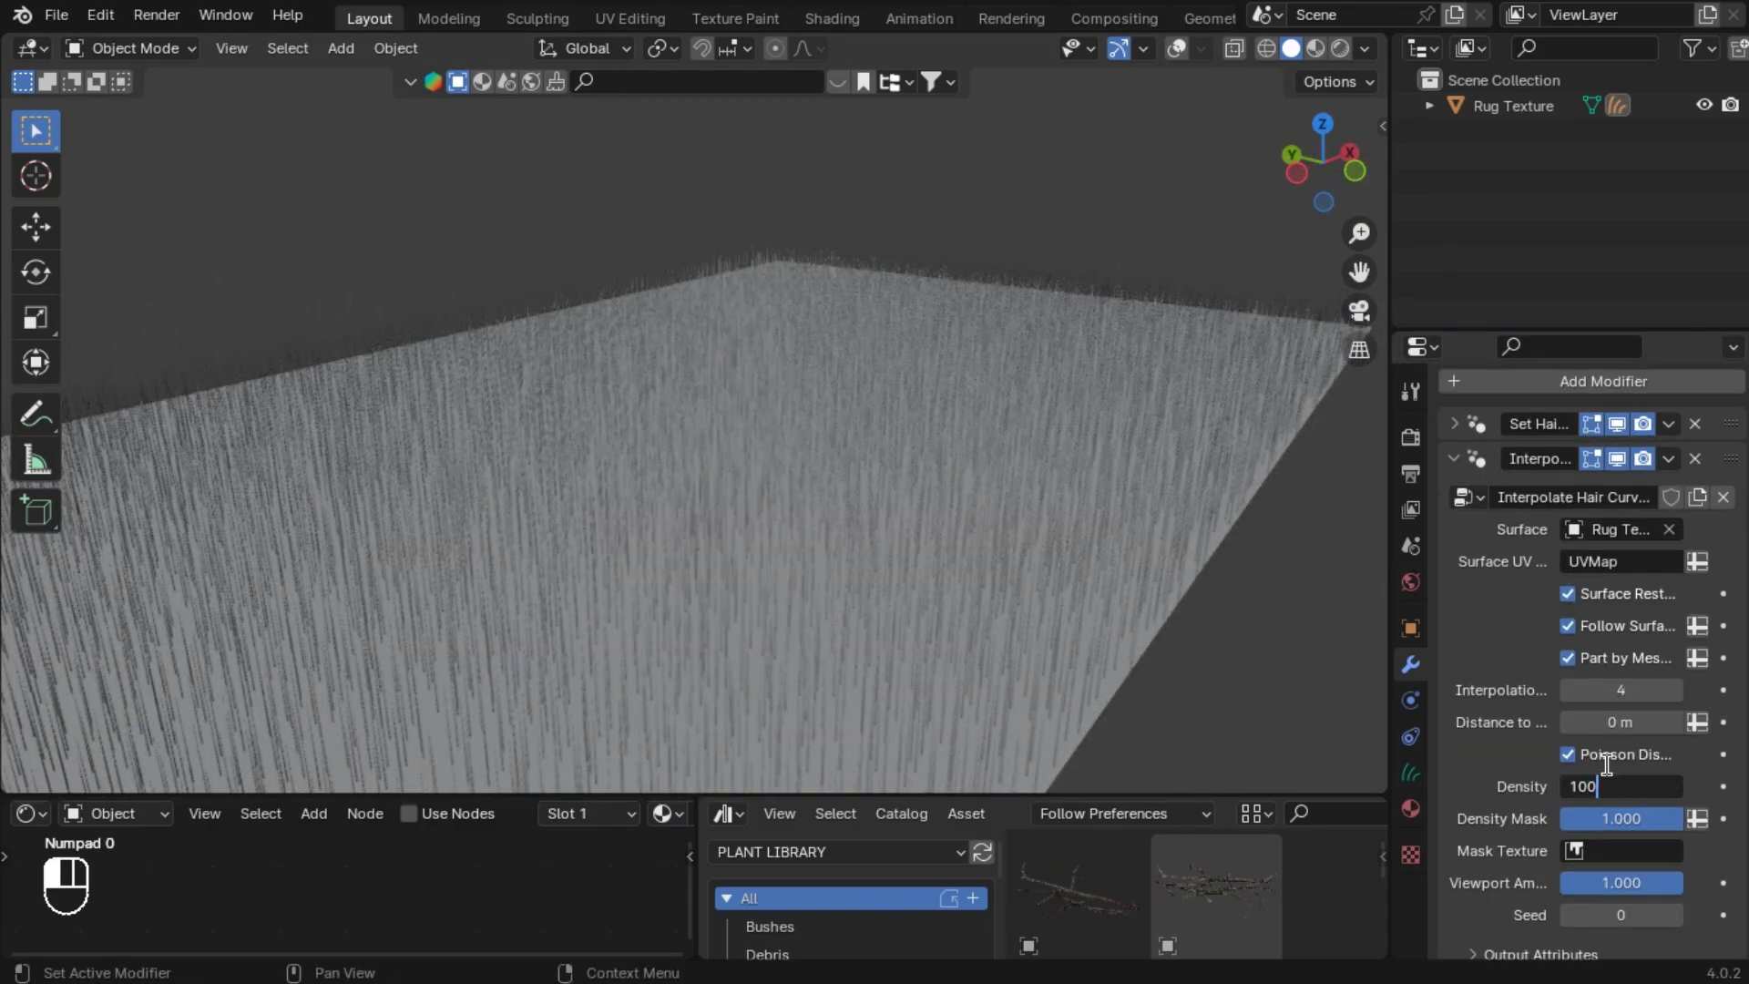
{"action": "key", "text": "Return"}
{"action": "middle_click_drag", "start_coordinate": [922, 546], "coordinate": [410, 547]}
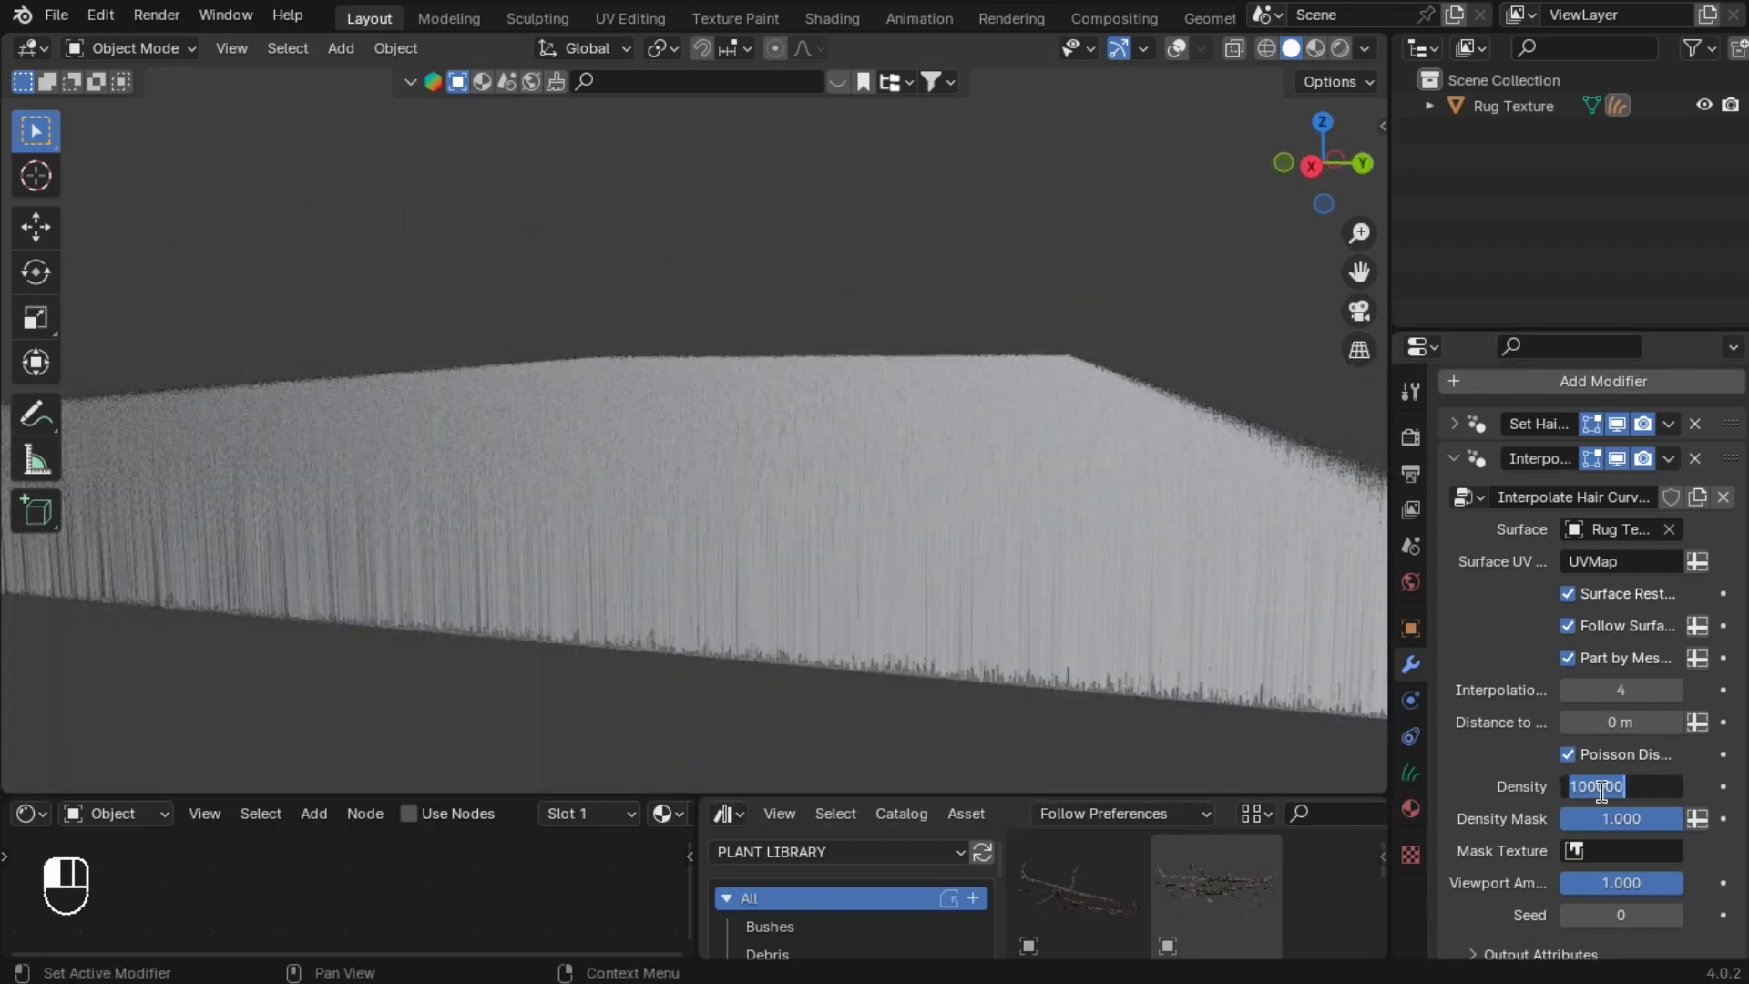
{"action": "left_click", "coordinate": [1601, 789]}
{"action": "type", "text": "10"}
{"action": "key", "text": "Return"}
{"action": "middle_click_drag", "start_coordinate": [874, 547], "coordinate": [1280, 479]}
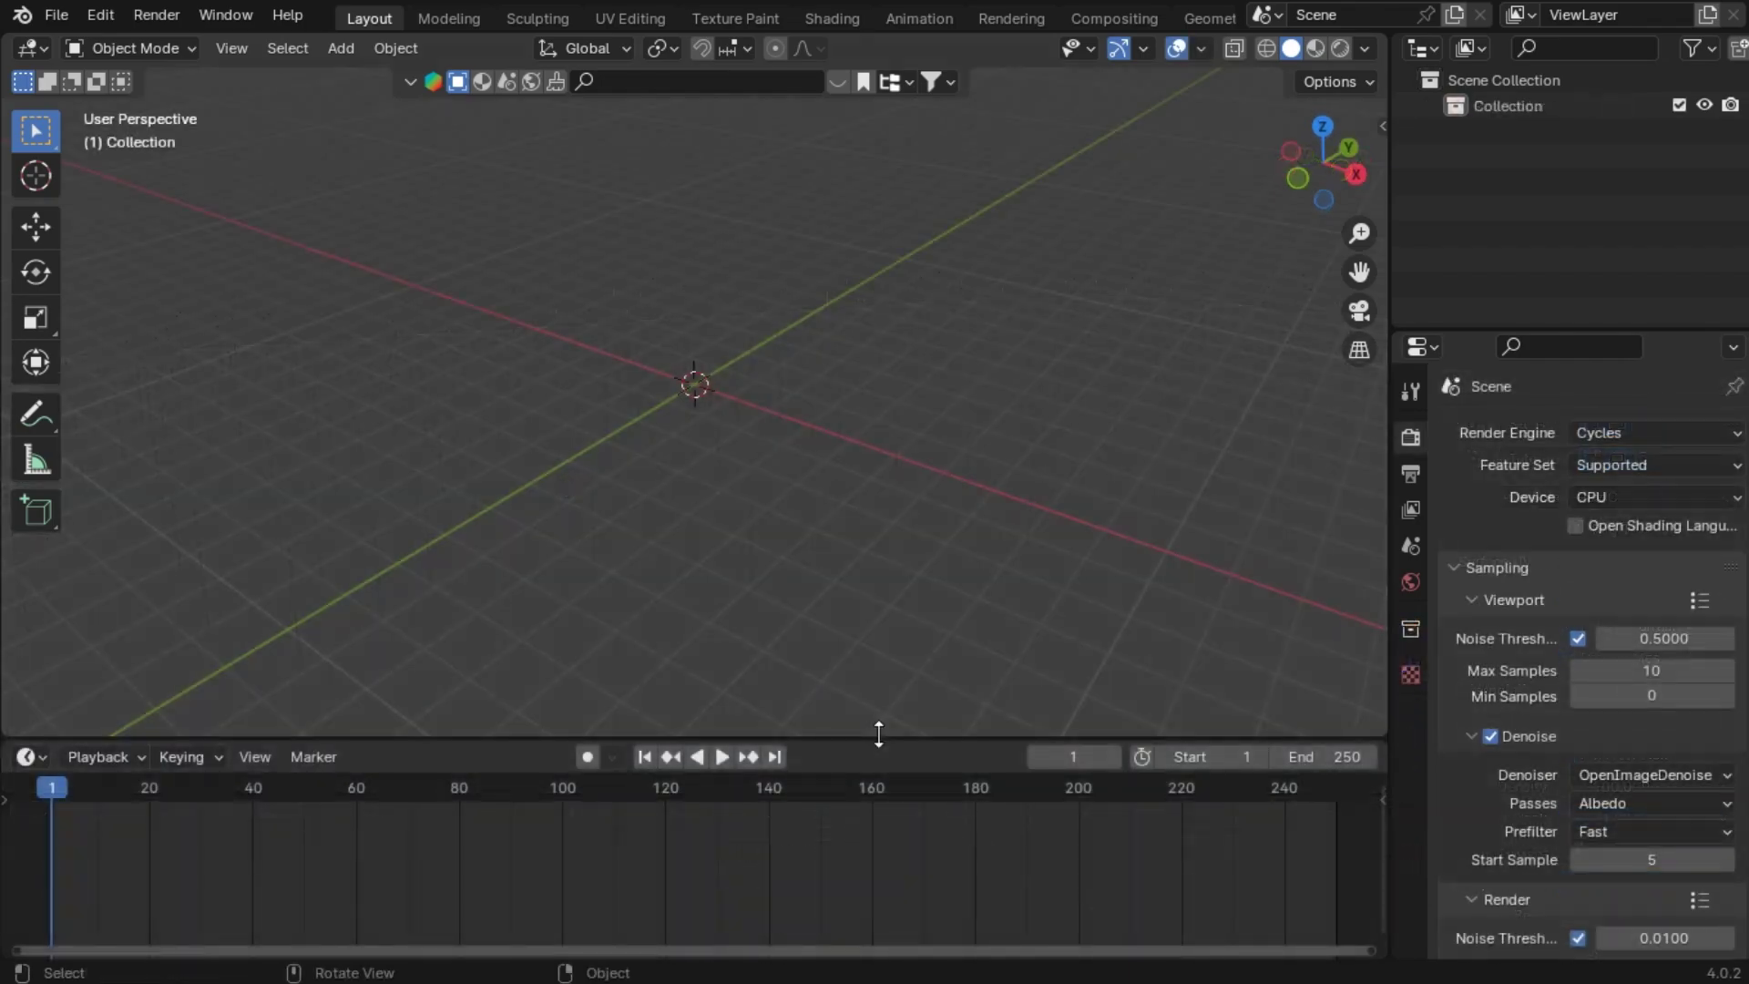
- Open a large asset browser below the viewport and browse the hair assets of the Essentials library
{"action": "left_click_drag", "start_coordinate": [878, 733], "coordinate": [145, 533]}
{"action": "left_click", "coordinate": [28, 545]}
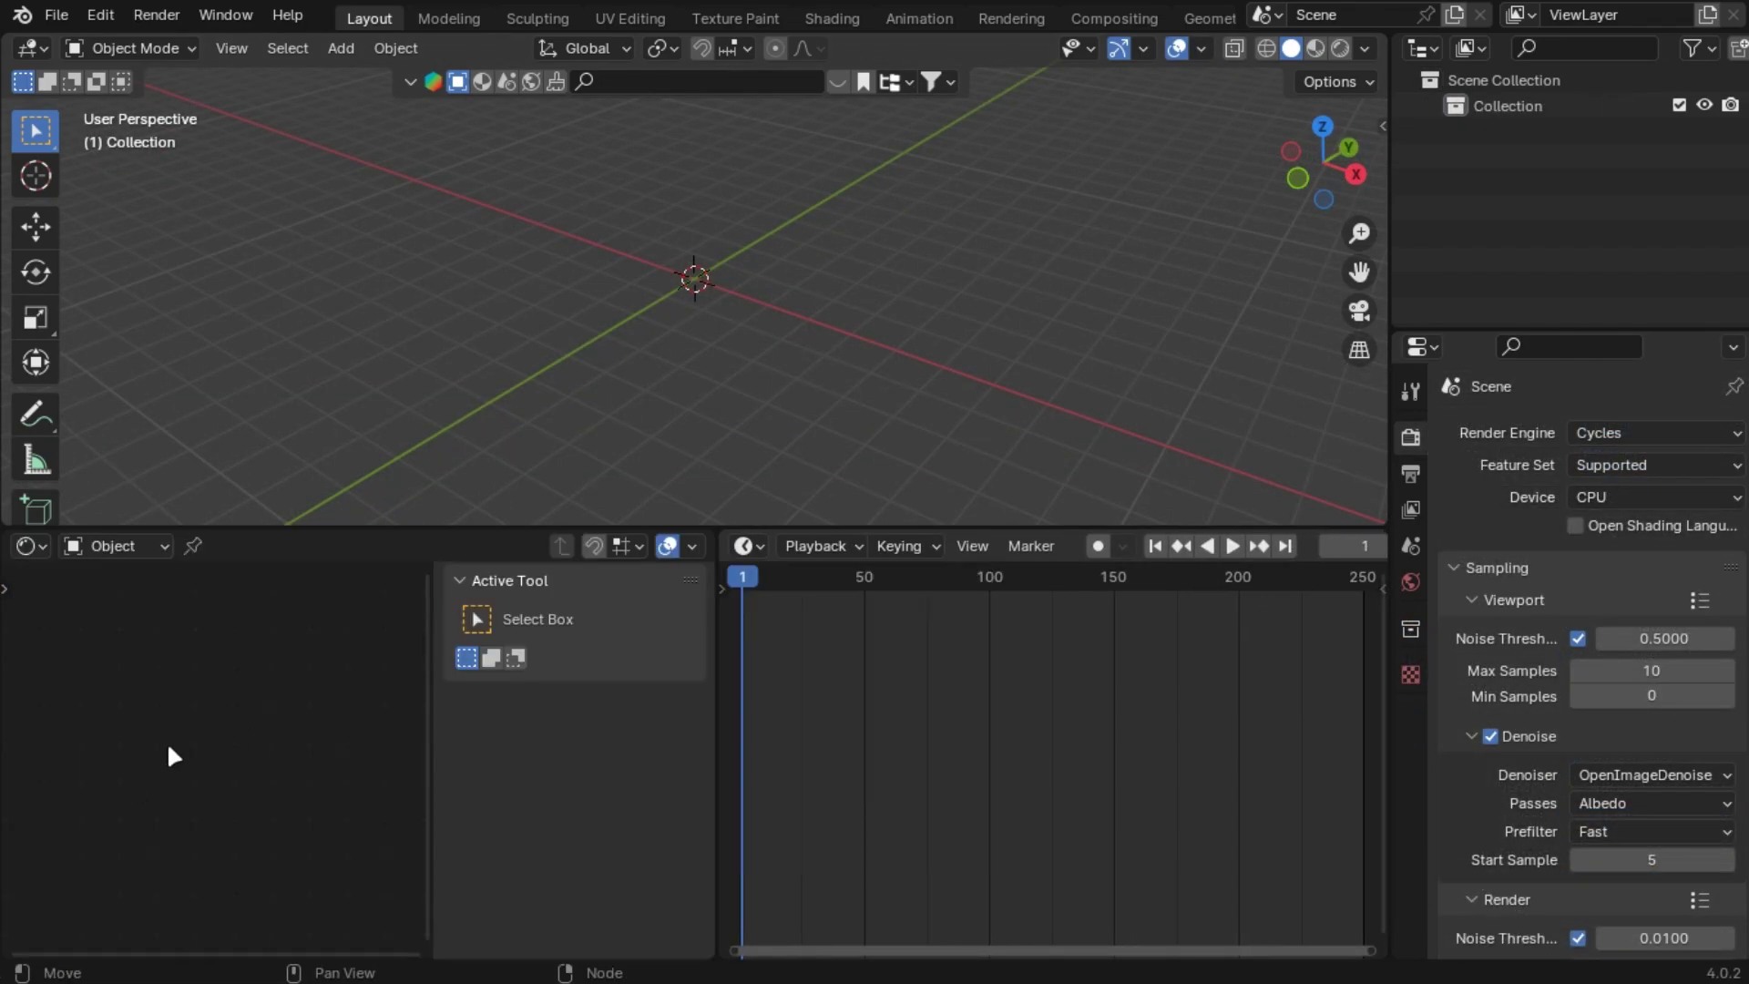
{"action": "left_click", "coordinate": [743, 545]}
{"action": "left_click", "coordinate": [1564, 700]}
{"action": "left_click", "coordinate": [856, 580]}
{"action": "left_click", "coordinate": [820, 715]}
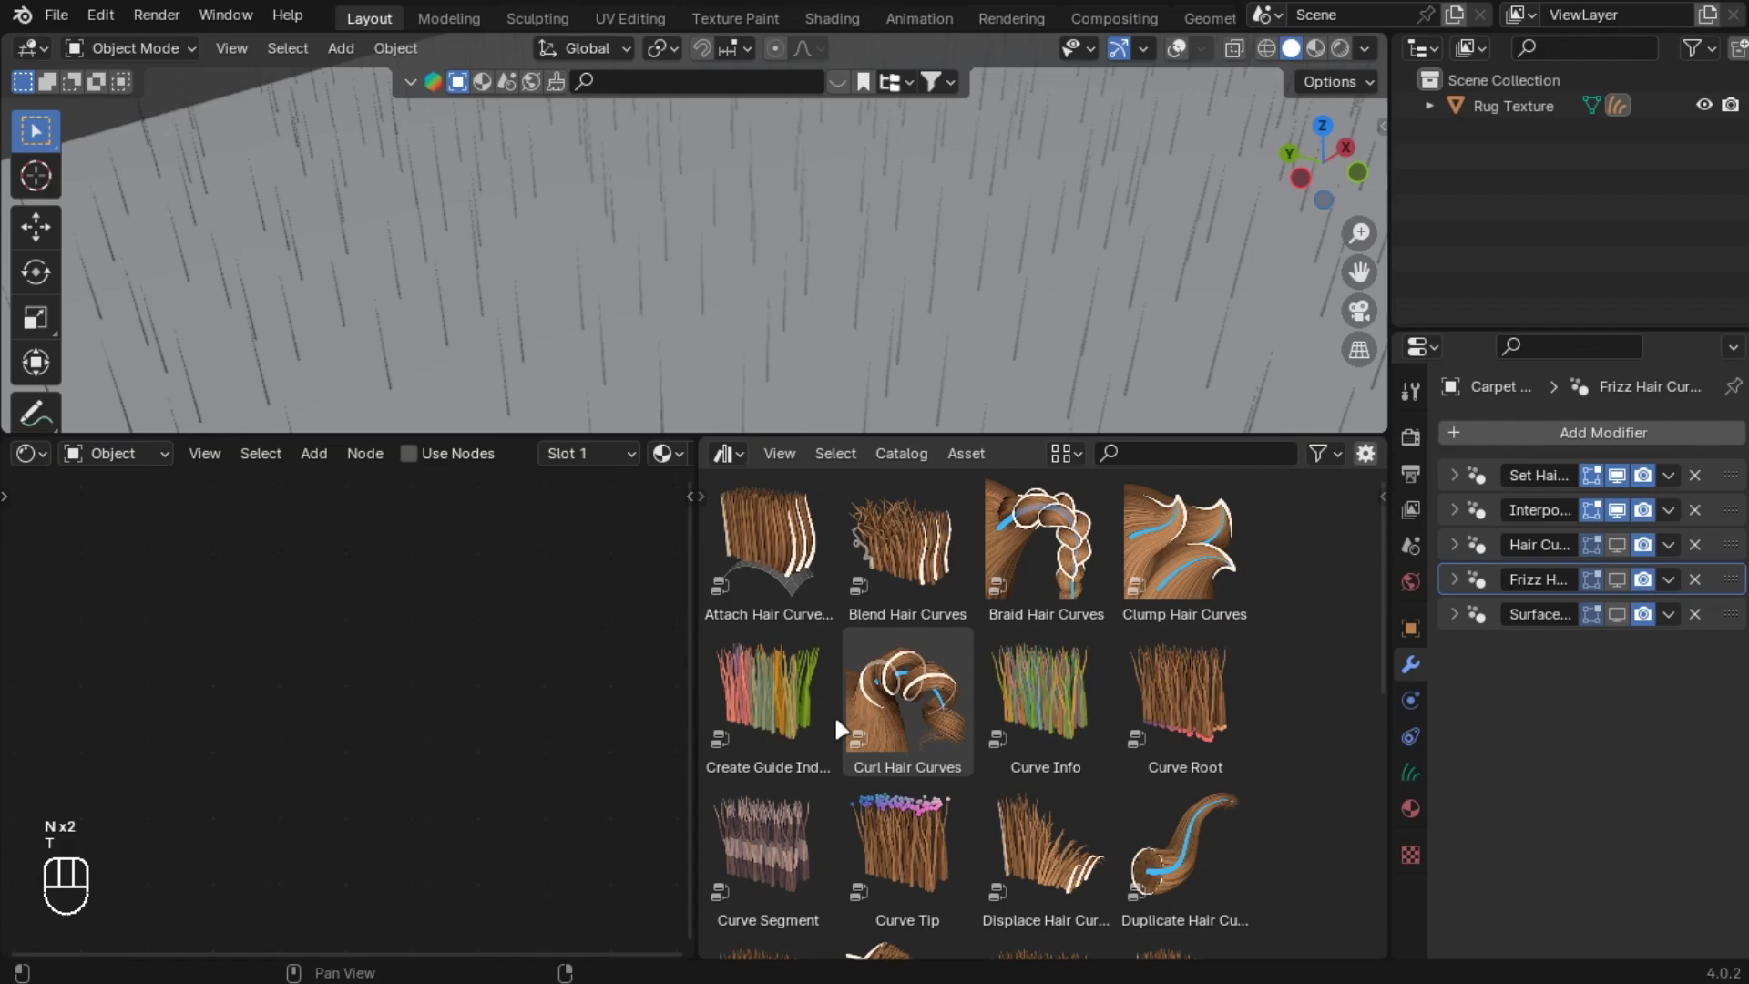
{"action": "scroll", "coordinate": [835, 714], "scroll_direction": "down", "scroll_amount": 10}
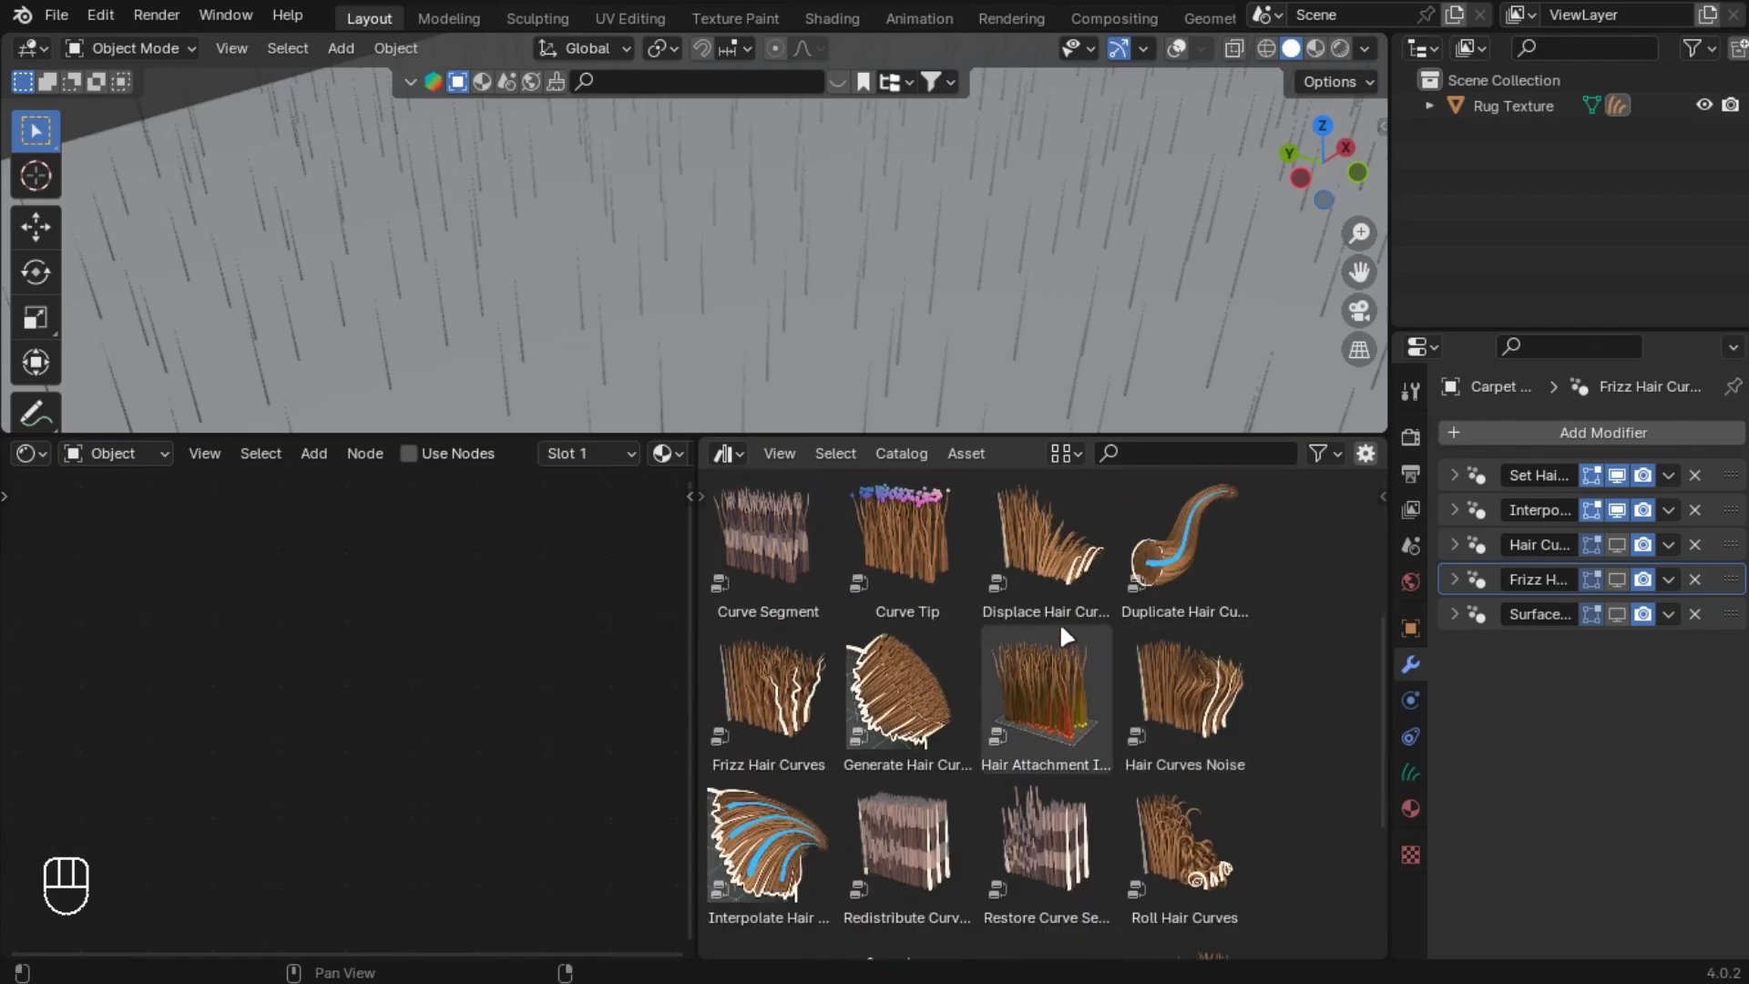
- Search the assets for "trim", apply Trim Hair Curves to the carpet hair and place it directly after Interpolate Hair Curves
{"action": "left_click", "coordinate": [1145, 448]}
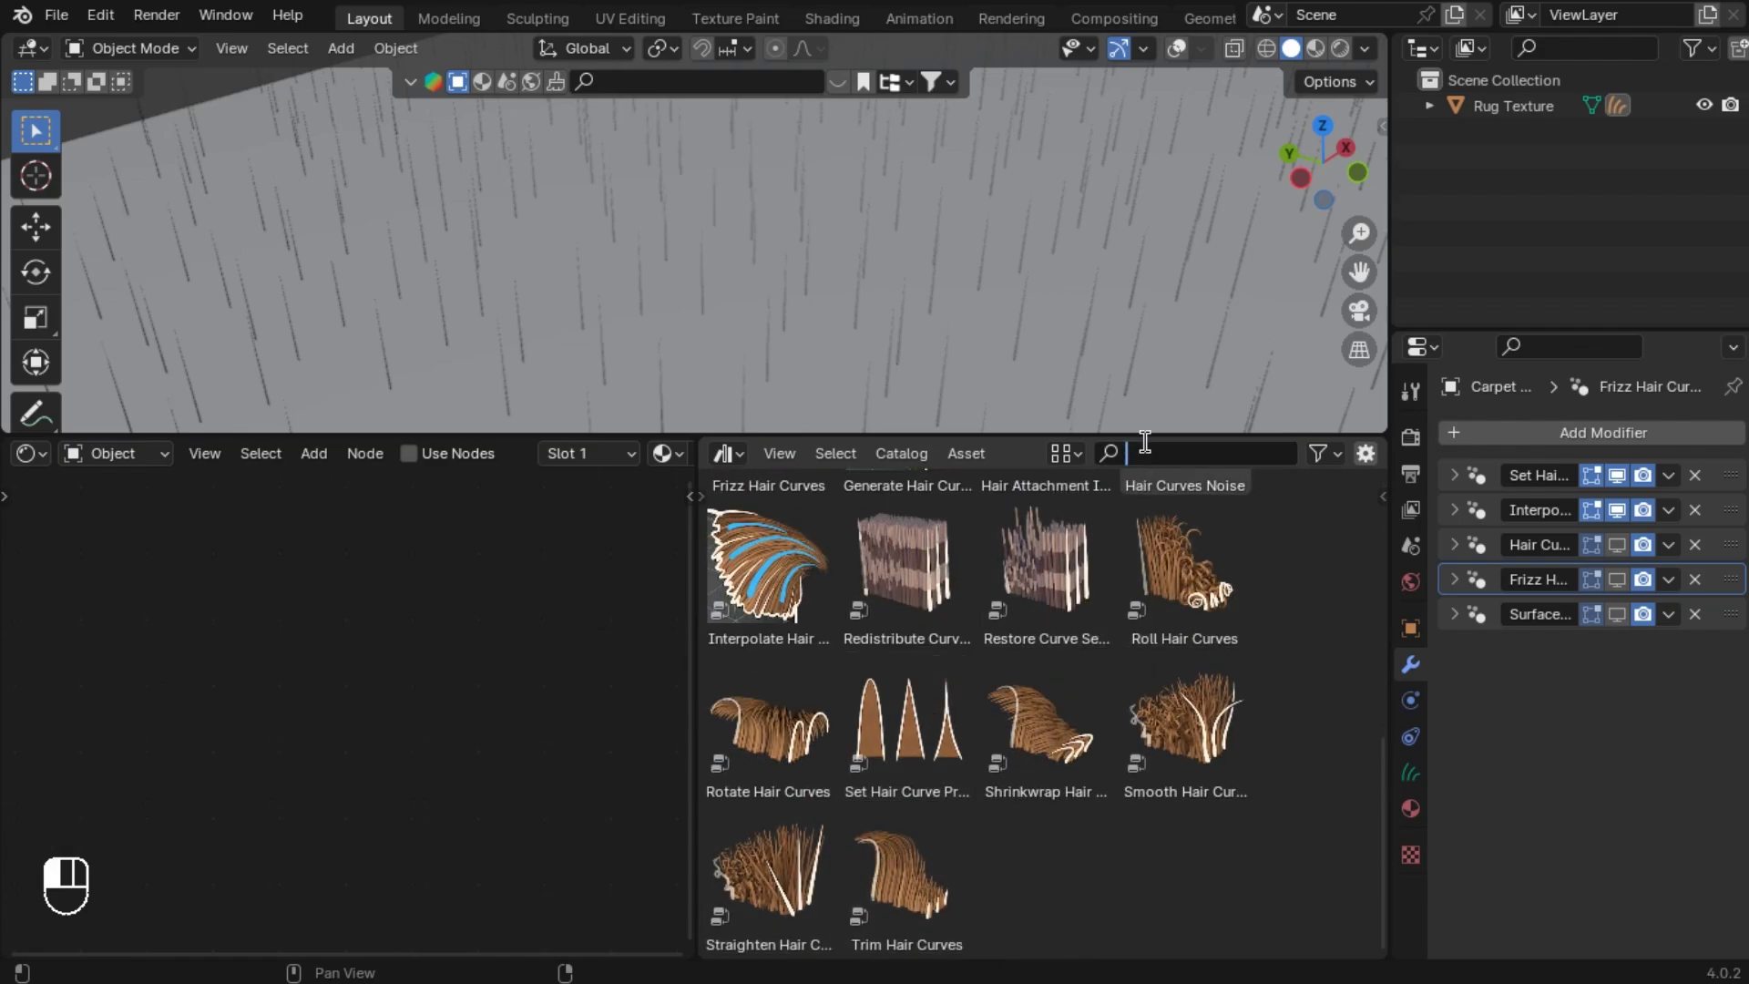
{"action": "type", "text": "trim"}
{"action": "left_click_drag", "start_coordinate": [763, 546], "coordinate": [1018, 314]}
{"action": "left_click_drag", "start_coordinate": [1731, 648], "coordinate": [1731, 533]}
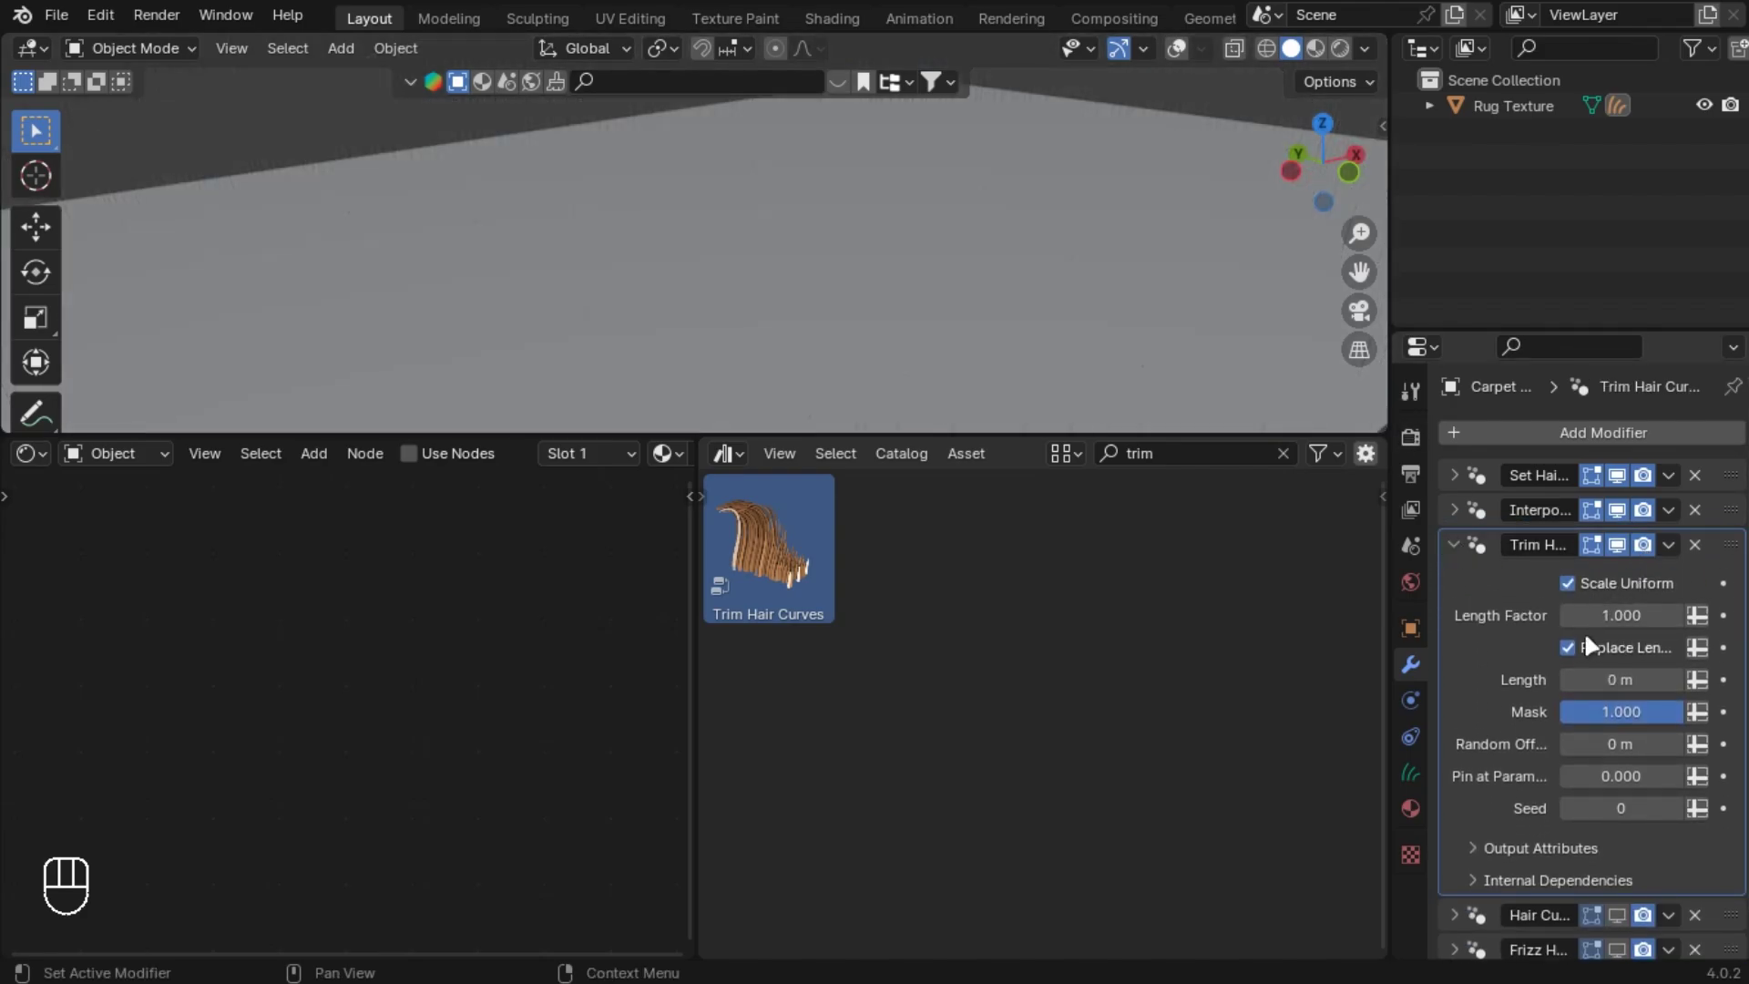
- Set Trim Hair Curves to Scale Uniform without Replace Length, with length 0 m and length factor 0.1, and enlarge the viewport again
{"action": "left_click_drag", "start_coordinate": [1583, 630], "coordinate": [1637, 620]}
{"action": "key", "text": "Return"}
{"action": "type", "text": ".1"}
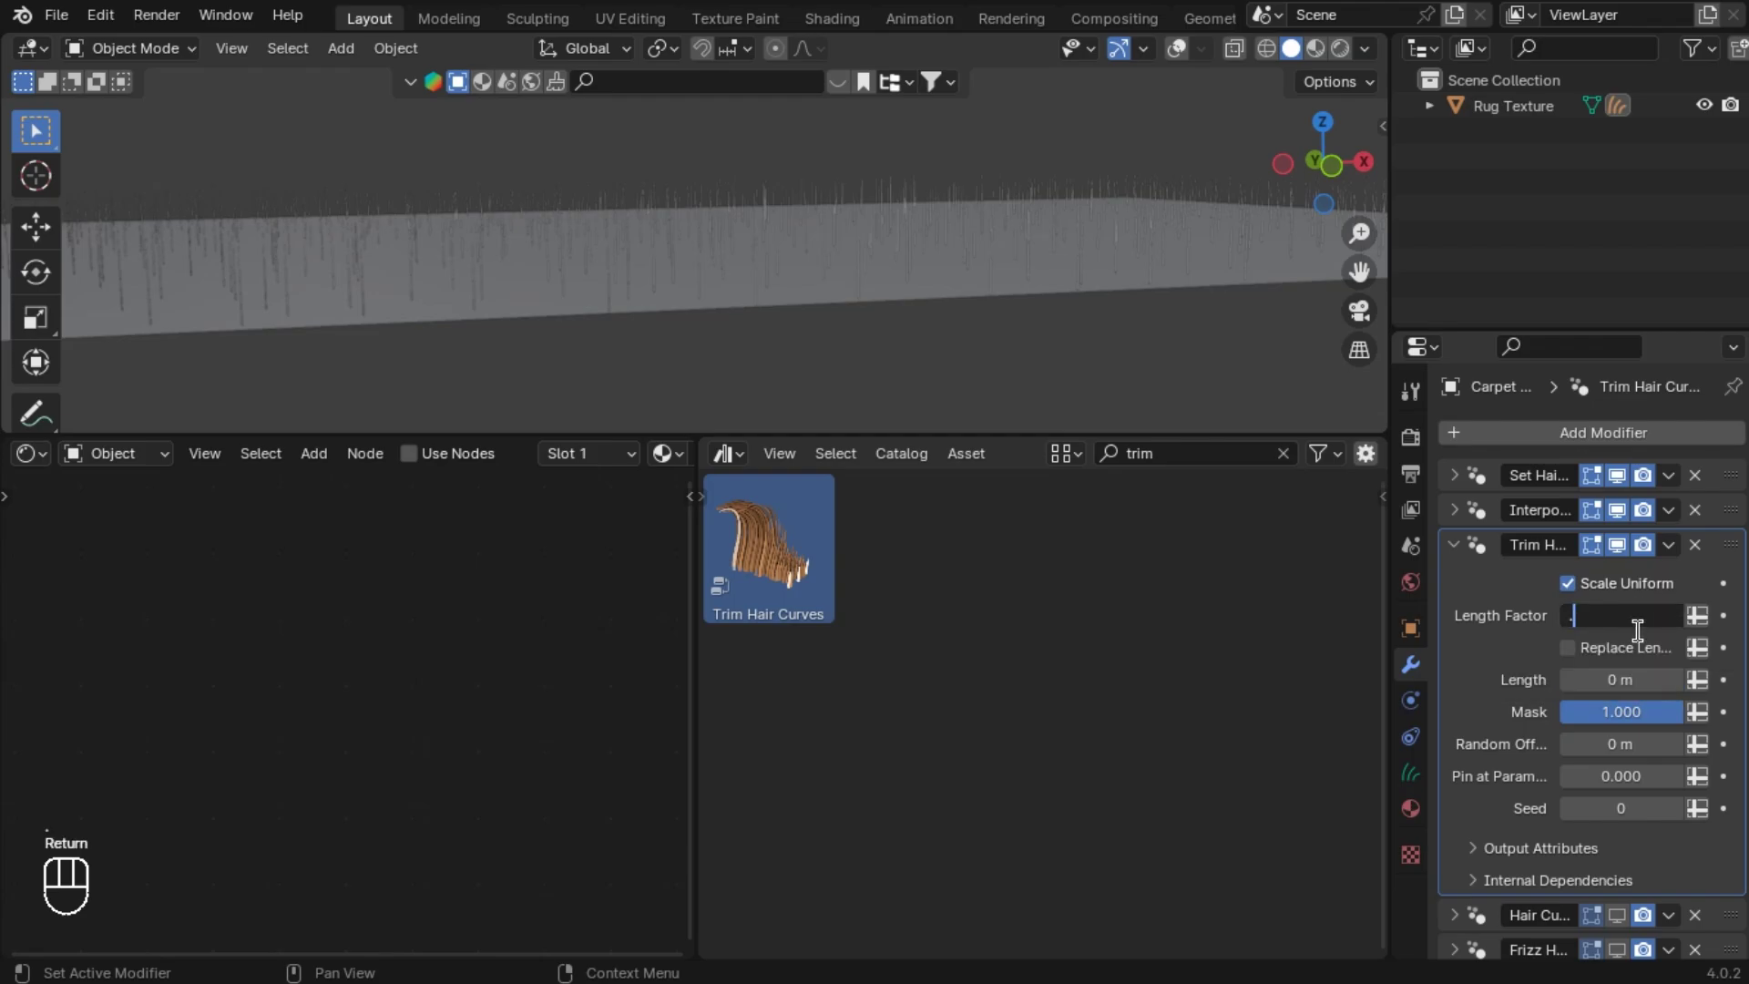
{"action": "key", "text": "Return"}
{"action": "scroll", "coordinate": [998, 304], "scroll_direction": "up", "scroll_amount": 3}
{"action": "middle_click_drag", "start_coordinate": [910, 239], "coordinate": [517, 278]}
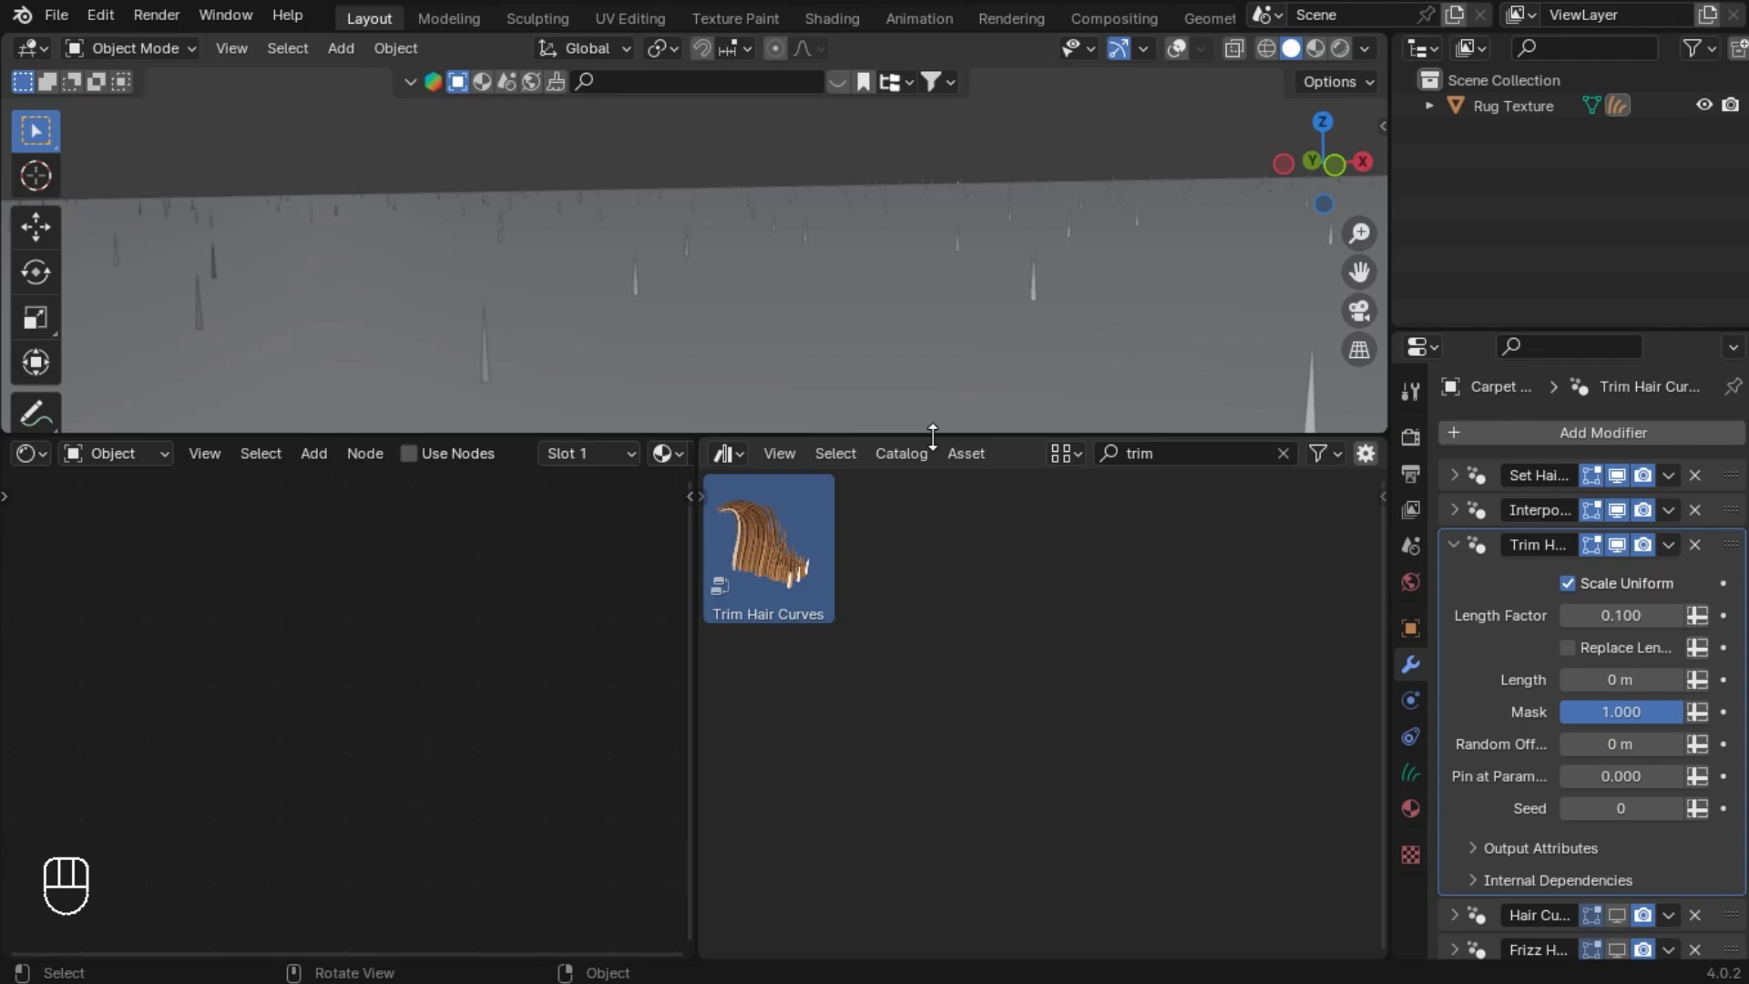
{"action": "left_click_drag", "start_coordinate": [931, 436], "coordinate": [942, 742]}
{"action": "left_click", "coordinate": [1454, 544]}
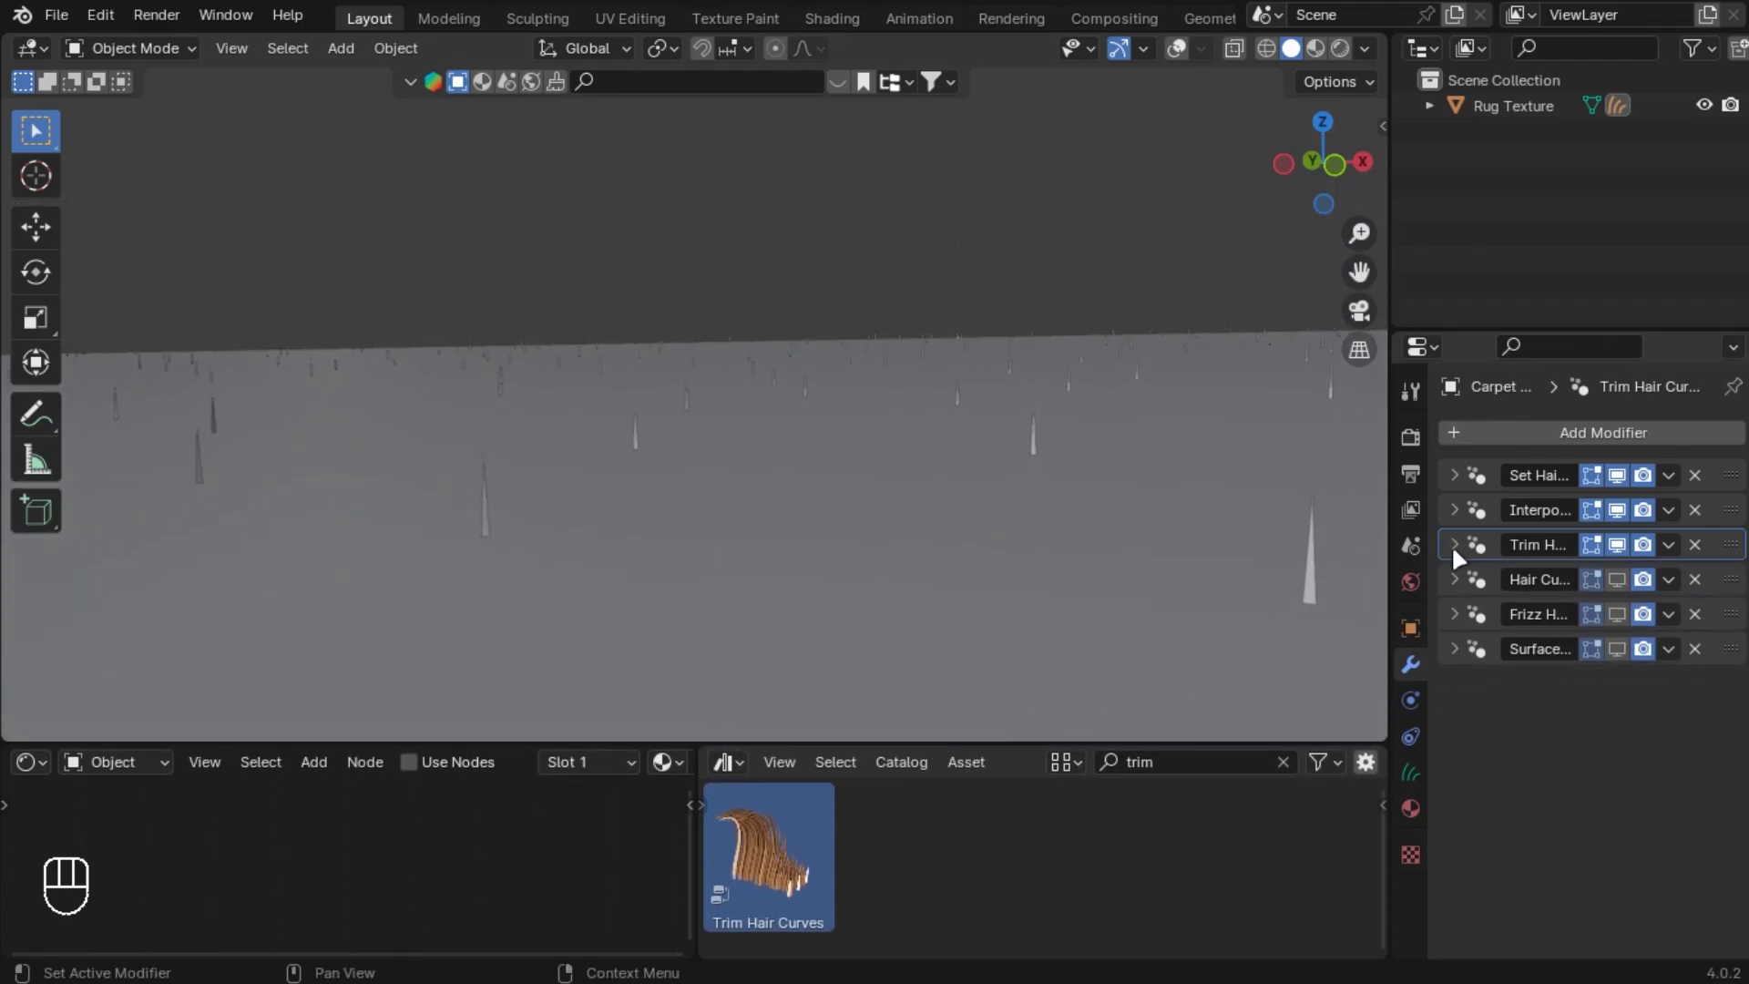
- Expand the Hair Curves Noise modifier and enable it in the viewport
{"action": "left_click", "coordinate": [1454, 579]}
{"action": "left_click", "coordinate": [1617, 579]}
{"action": "scroll", "coordinate": [790, 544], "scroll_direction": "down", "scroll_amount": 4}
{"action": "middle_click_drag", "start_coordinate": [663, 485], "coordinate": [708, 470]}
{"action": "scroll", "coordinate": [708, 470], "scroll_direction": "up", "scroll_amount": 5}
{"action": "scroll", "coordinate": [692, 458], "scroll_direction": "down", "scroll_amount": 2}
{"action": "scroll", "coordinate": [680, 448], "scroll_direction": "up", "scroll_amount": 2}
- Set the Hair Curves Noise factor to 0.1 and enable Preserve Length
{"action": "left_click_drag", "start_coordinate": [1640, 682], "coordinate": [1571, 679]}
{"action": "key", "text": "Return"}
{"action": "type", "text": "0.1"}
{"action": "key", "text": "Return"}
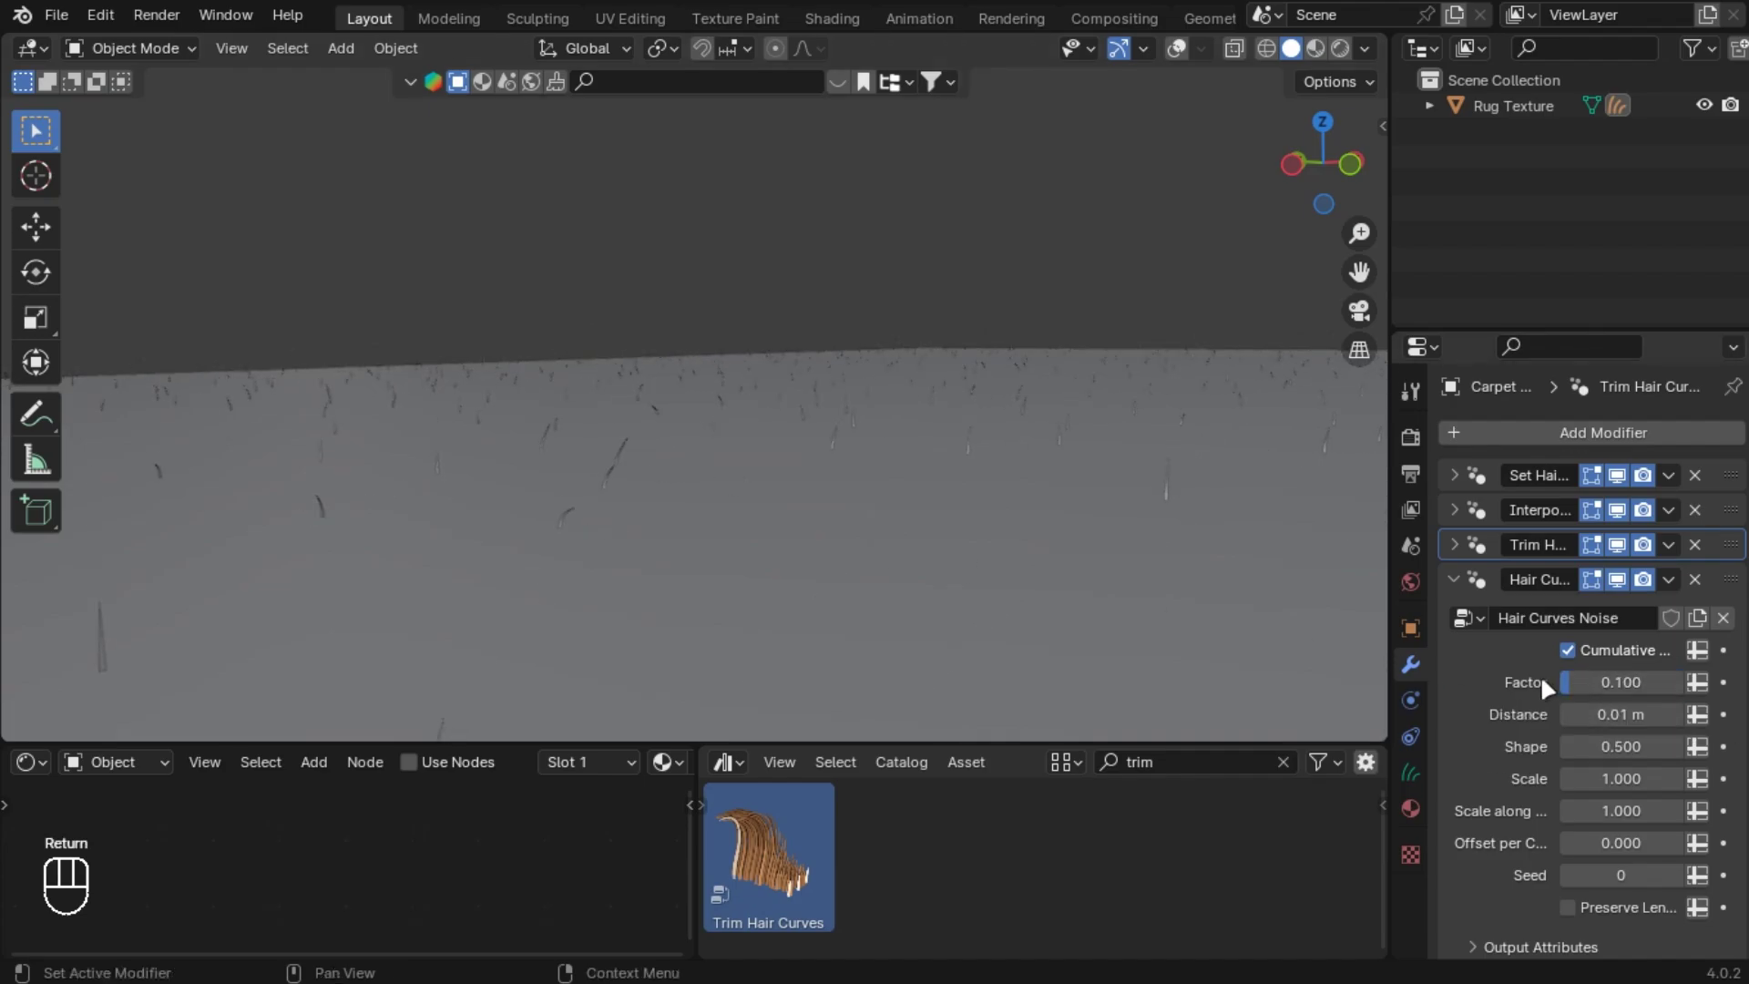
{"action": "middle_click_drag", "start_coordinate": [638, 633], "coordinate": [625, 428]}
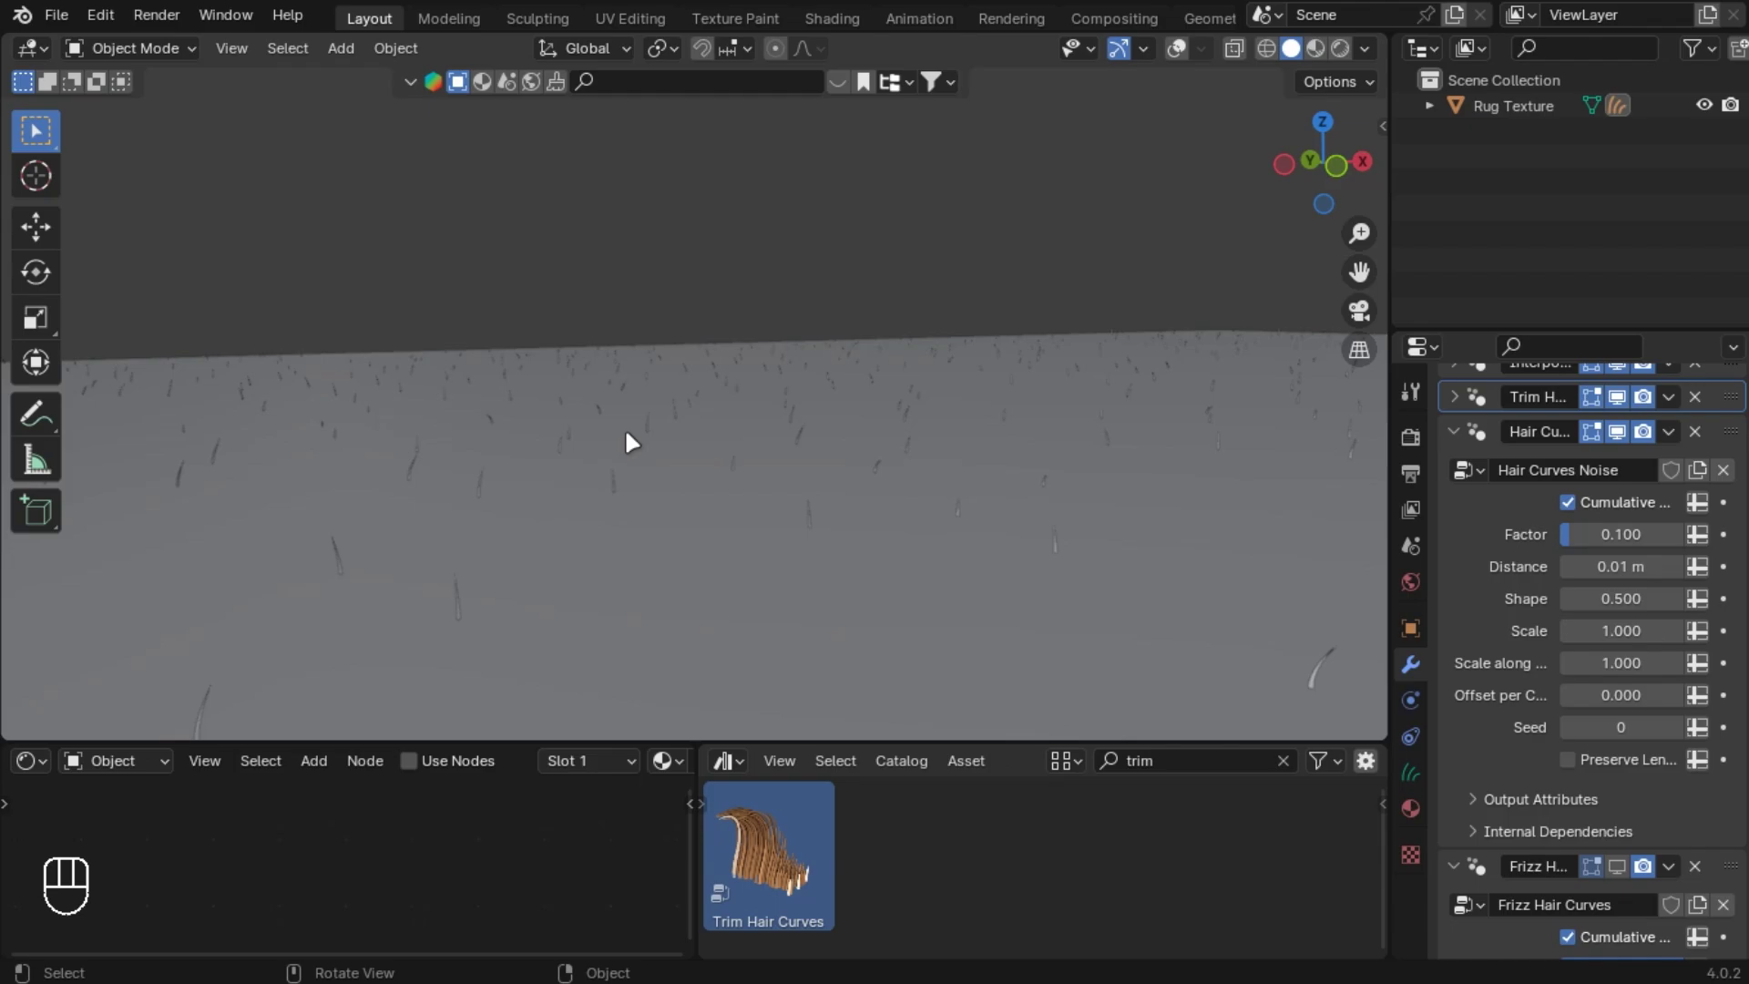
{"action": "scroll", "coordinate": [1619, 656], "scroll_direction": "up", "scroll_amount": 3}
{"action": "scroll", "coordinate": [1635, 785], "scroll_direction": "down", "scroll_amount": 3}
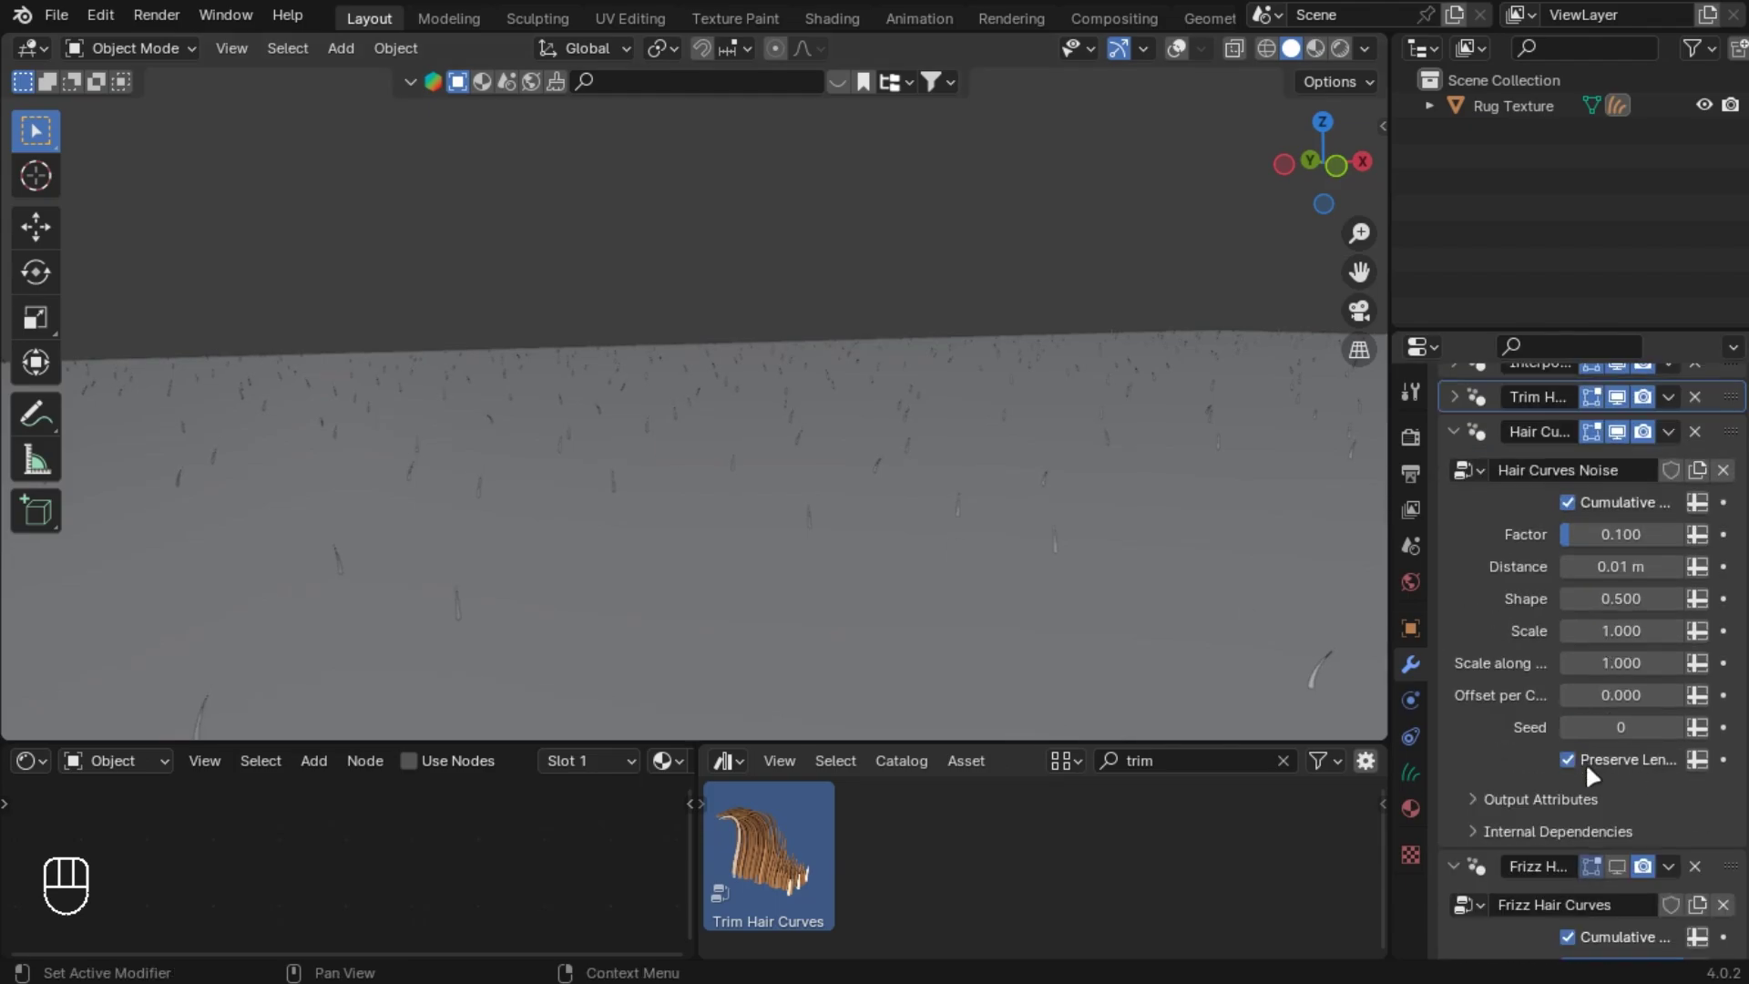
- Set the Frizz Hair Curves factor to 0.1 and enable the Frizz and Surface Deform modifiers in the viewport
{"action": "left_click", "coordinate": [1483, 463]}
{"action": "type", "text": "0.1"}
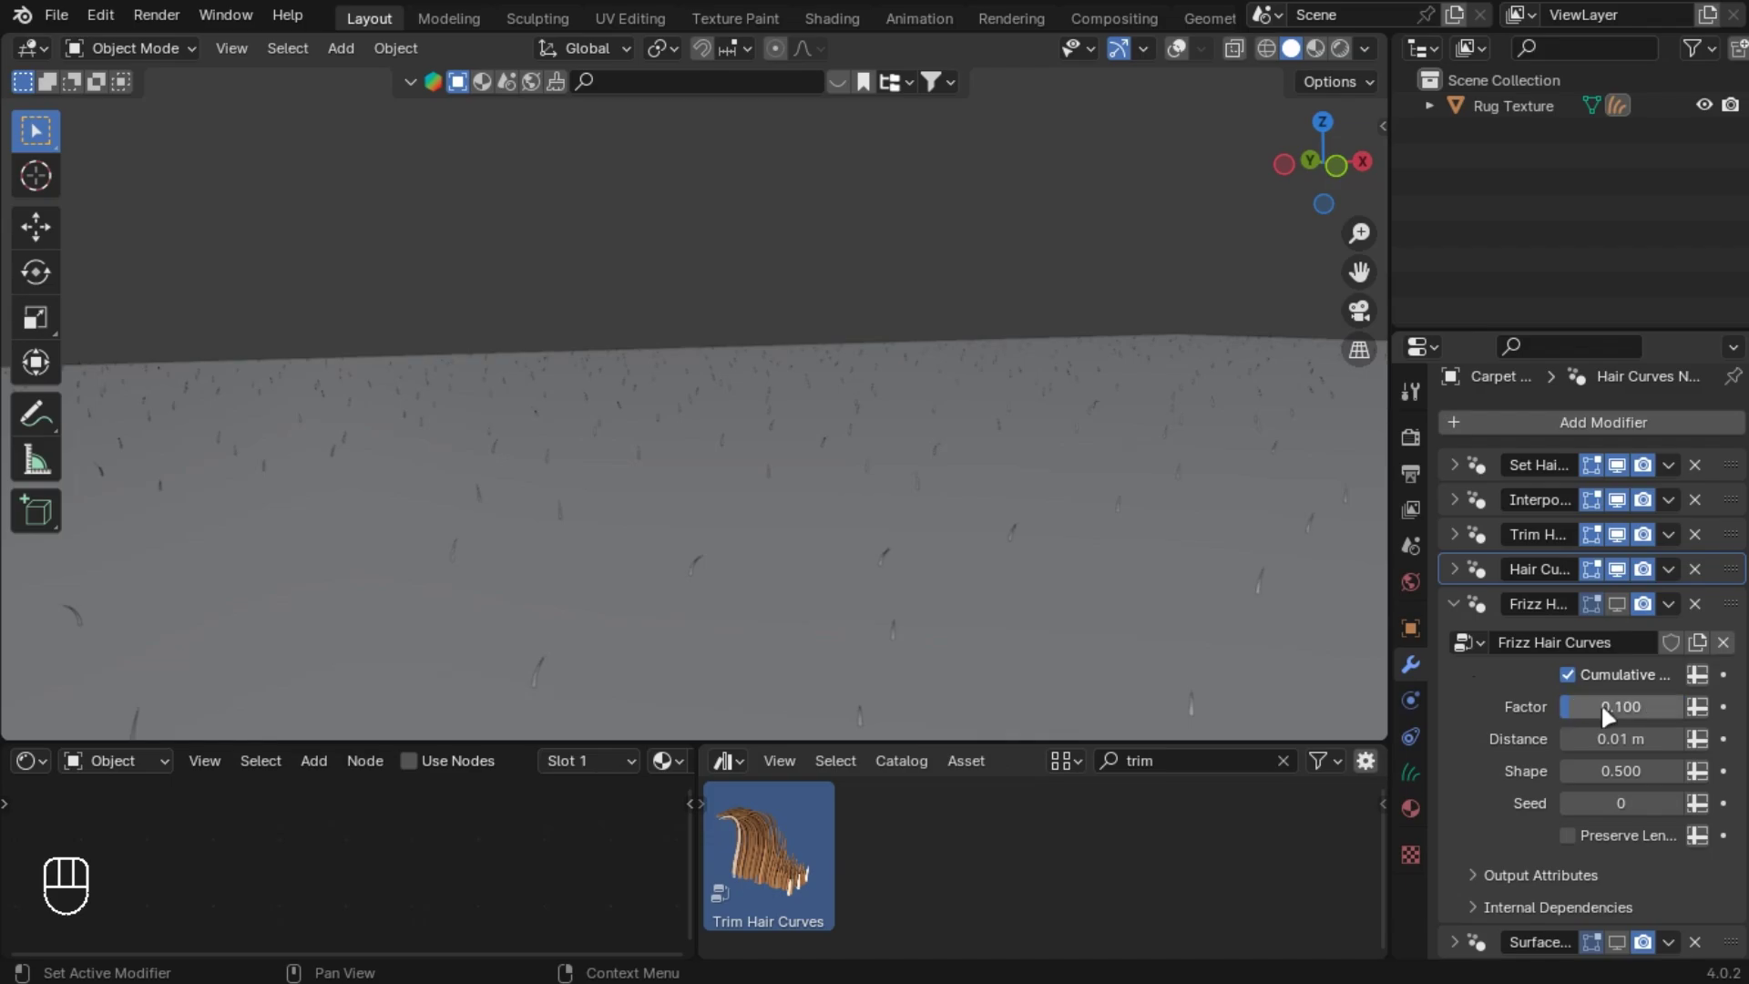
{"action": "key", "text": "Return"}
{"action": "middle_click_drag", "start_coordinate": [1143, 708], "coordinate": [1282, 628]}
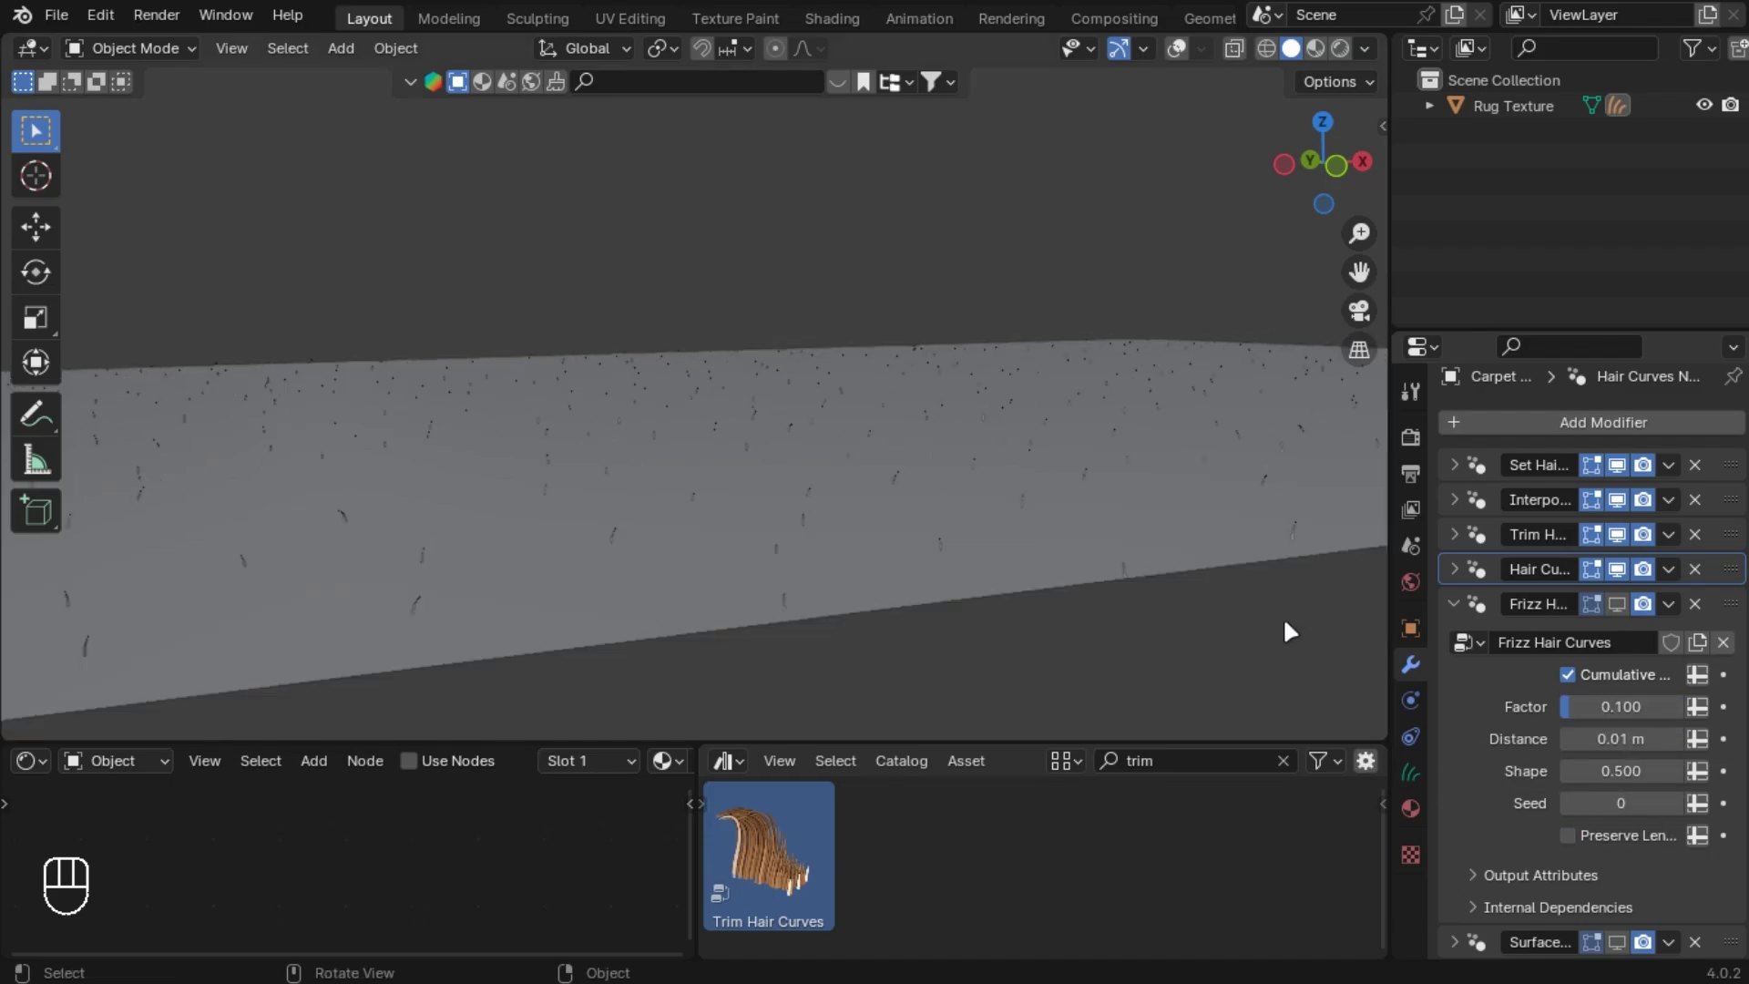
{"action": "left_click", "coordinate": [1616, 603]}
{"action": "scroll", "coordinate": [1020, 542], "scroll_direction": "up", "scroll_amount": 3}
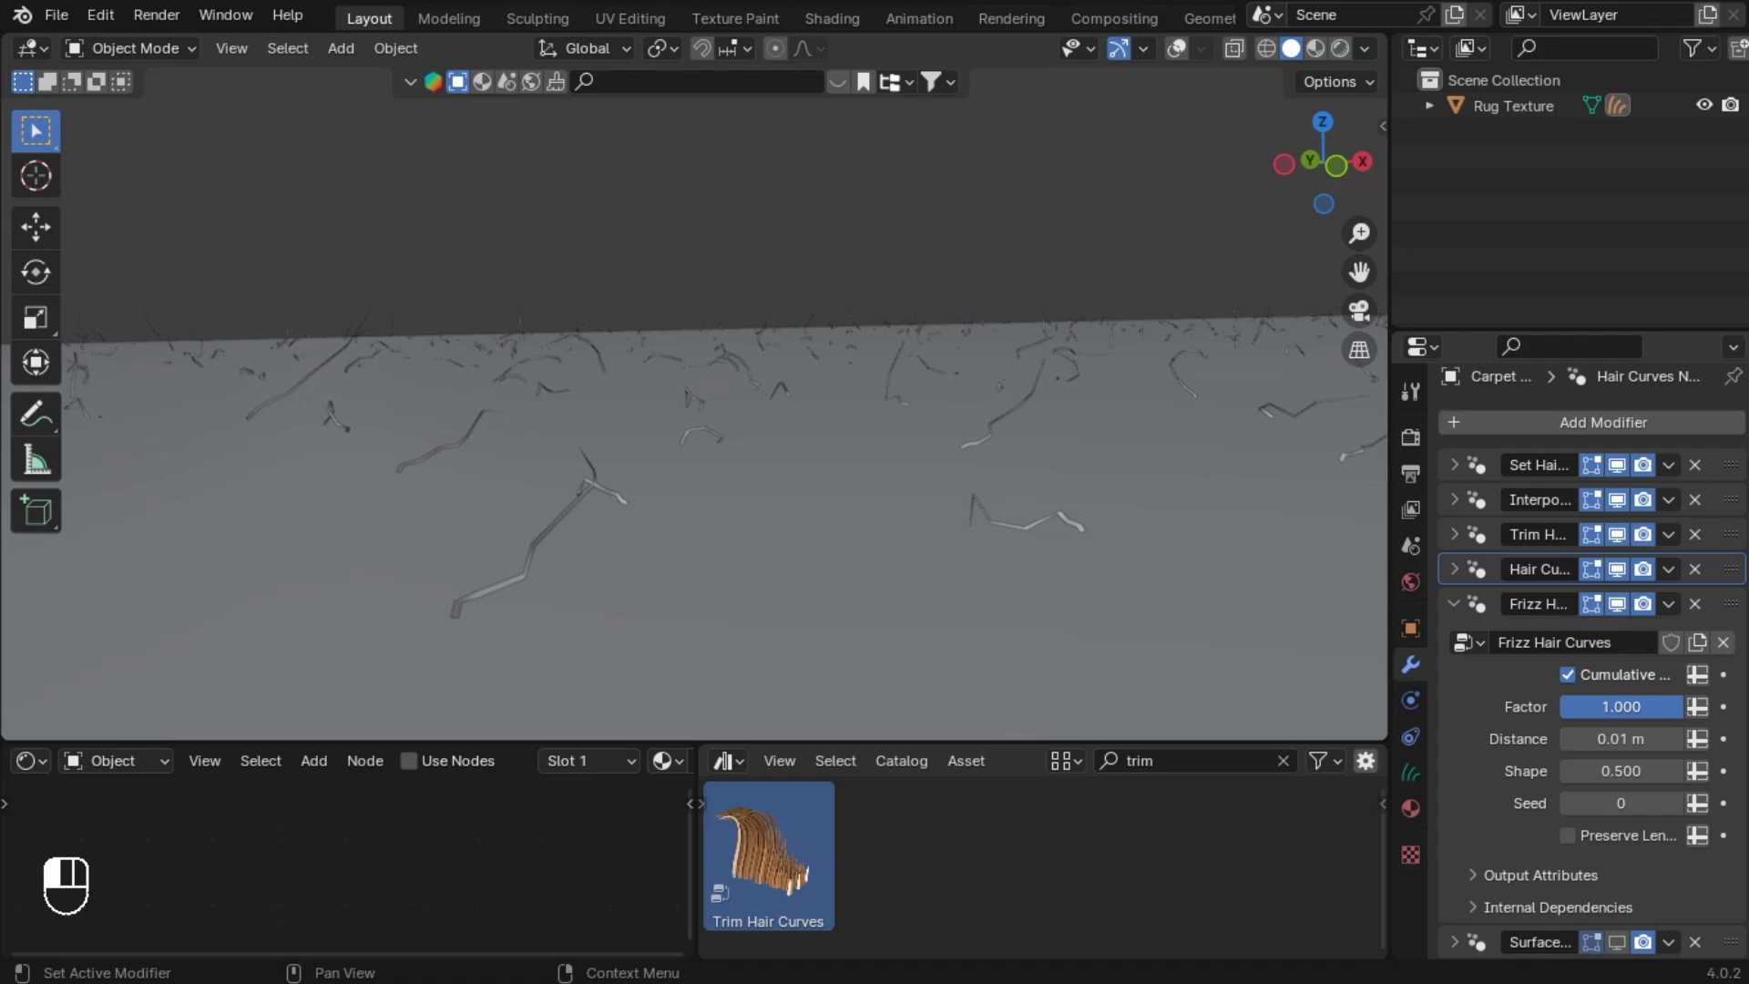
{"action": "left_click", "coordinate": [1454, 604]}
{"action": "scroll", "coordinate": [664, 586], "scroll_direction": "down", "scroll_amount": 3}
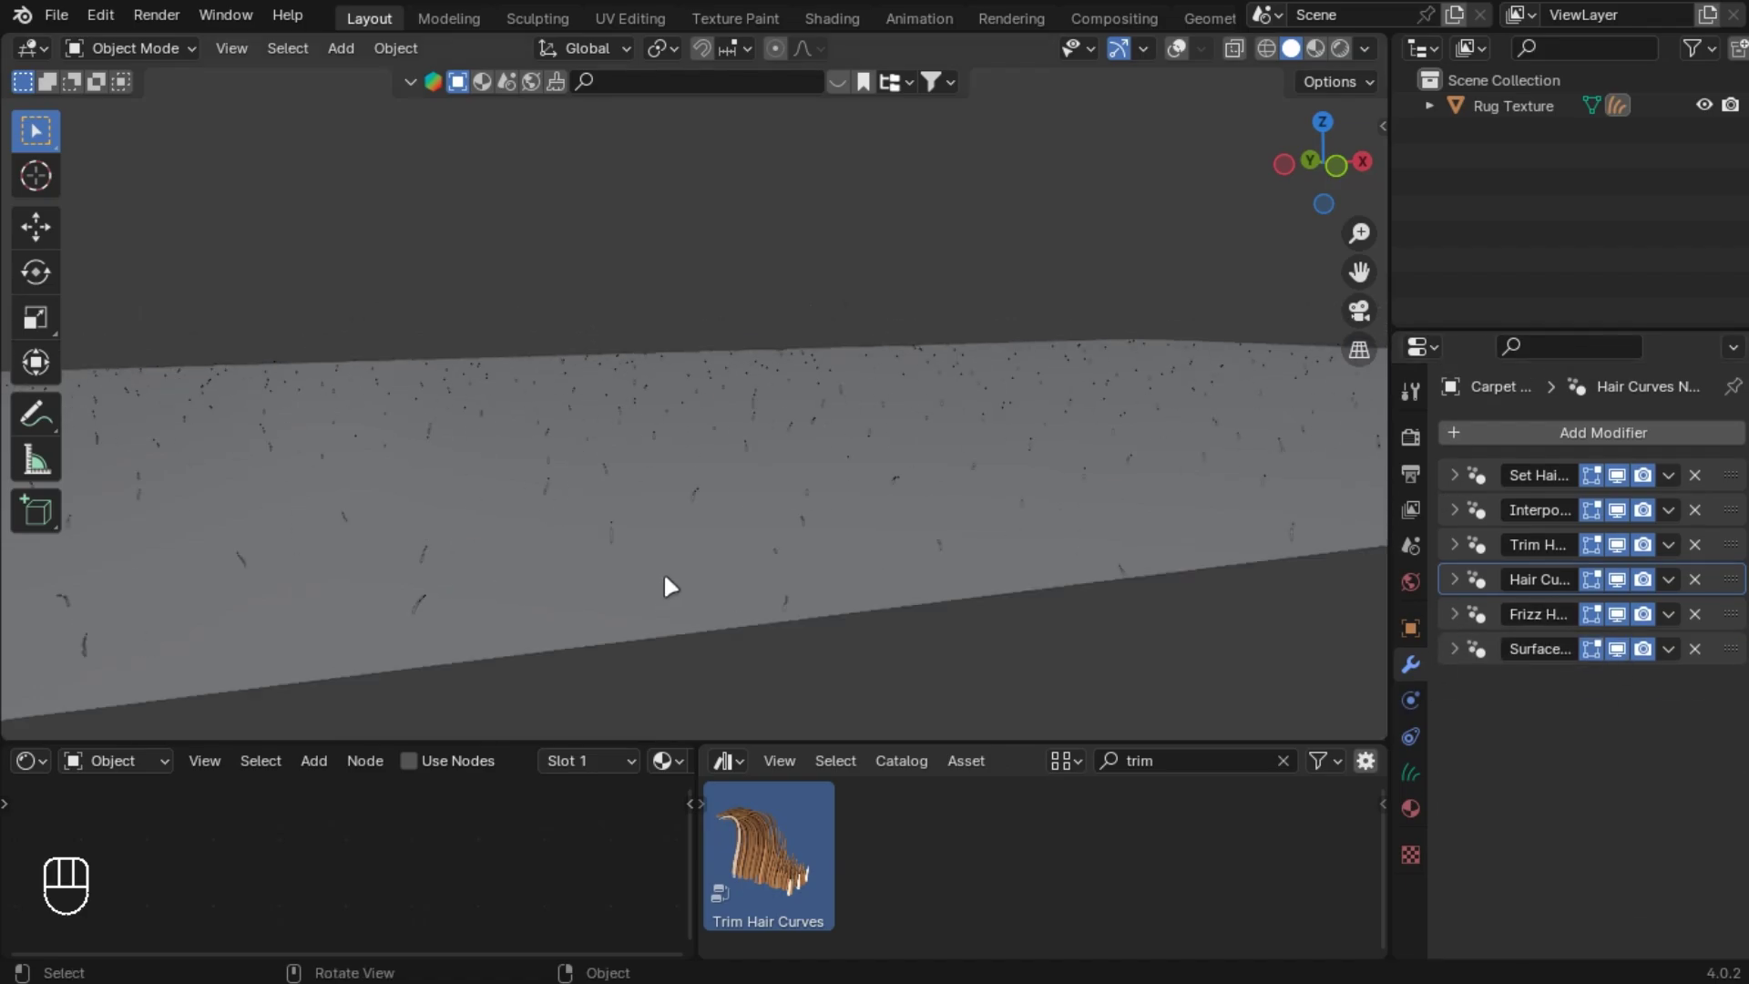
- Set the Interpolate Hair Curves density to 10000 for full carpet coverage
{"action": "middle_click_drag", "start_coordinate": [664, 585], "coordinate": [775, 643]}
{"action": "left_click", "coordinate": [1455, 511]}
{"action": "scroll", "coordinate": [1555, 700], "scroll_direction": "down", "scroll_amount": 3}
{"action": "left_click", "coordinate": [1656, 678]}
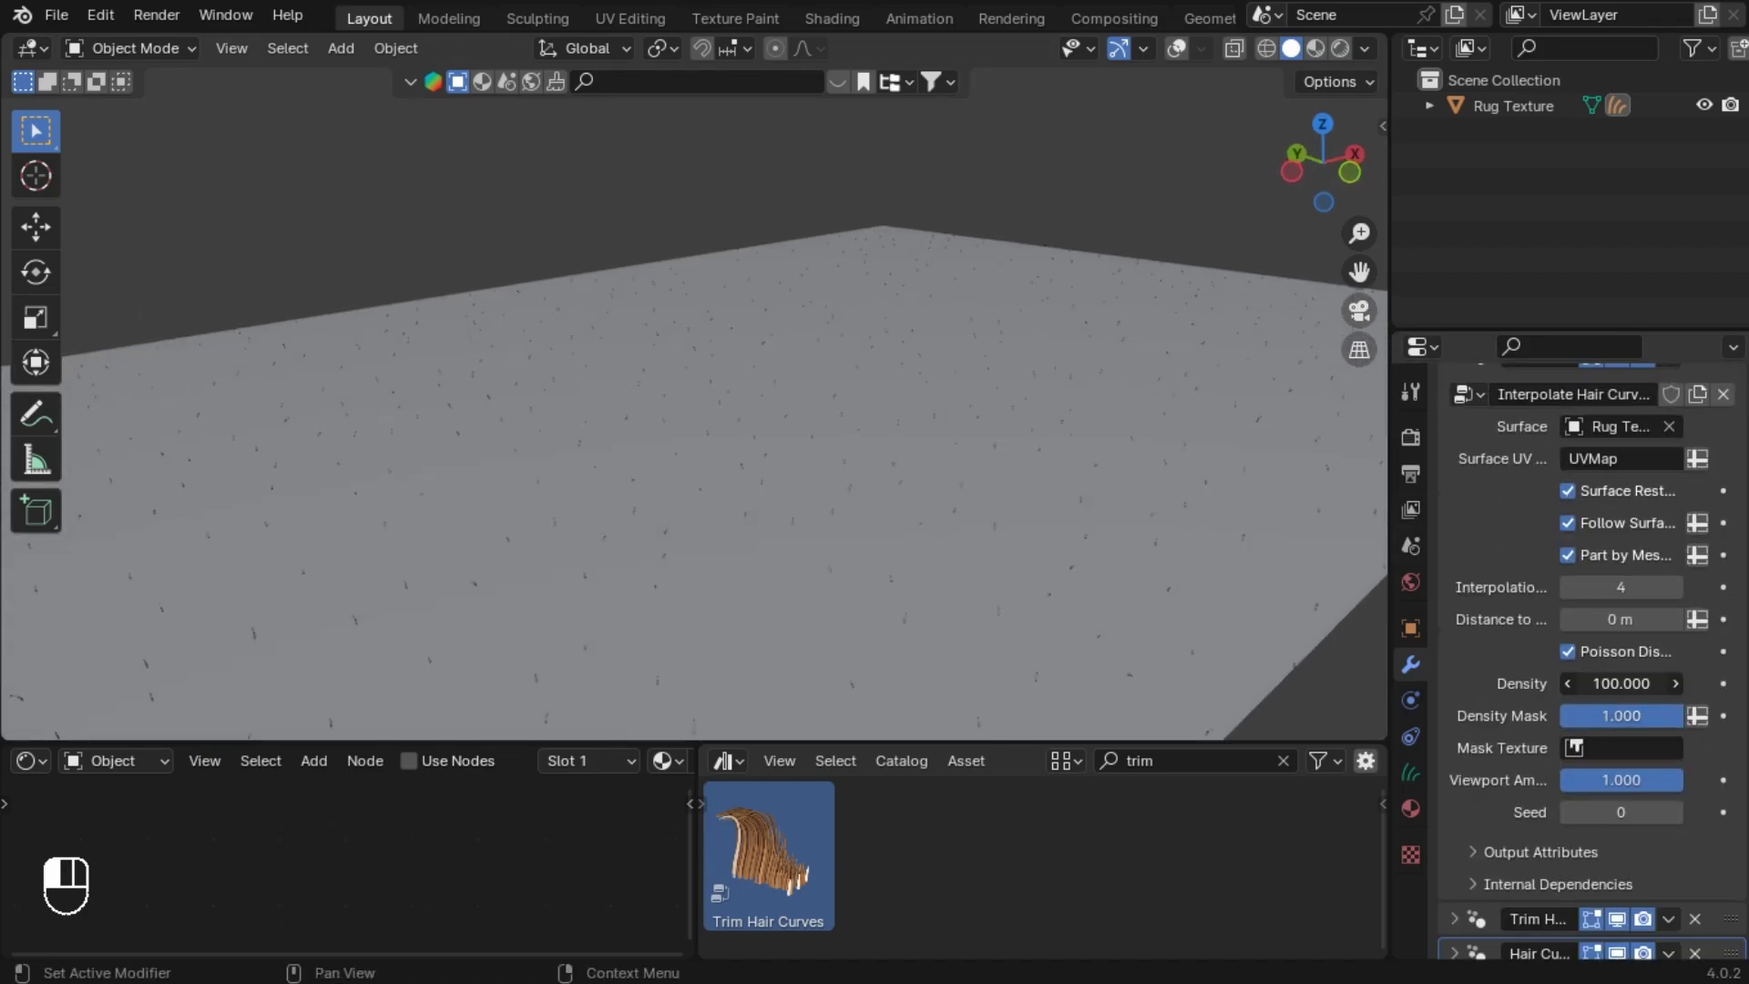
{"action": "type", "text": "10000"}
{"action": "key", "text": "Return"}
{"action": "middle_click_drag", "start_coordinate": [717, 472], "coordinate": [762, 485]}
{"action": "scroll", "coordinate": [762, 484], "scroll_direction": "up", "scroll_amount": 4}
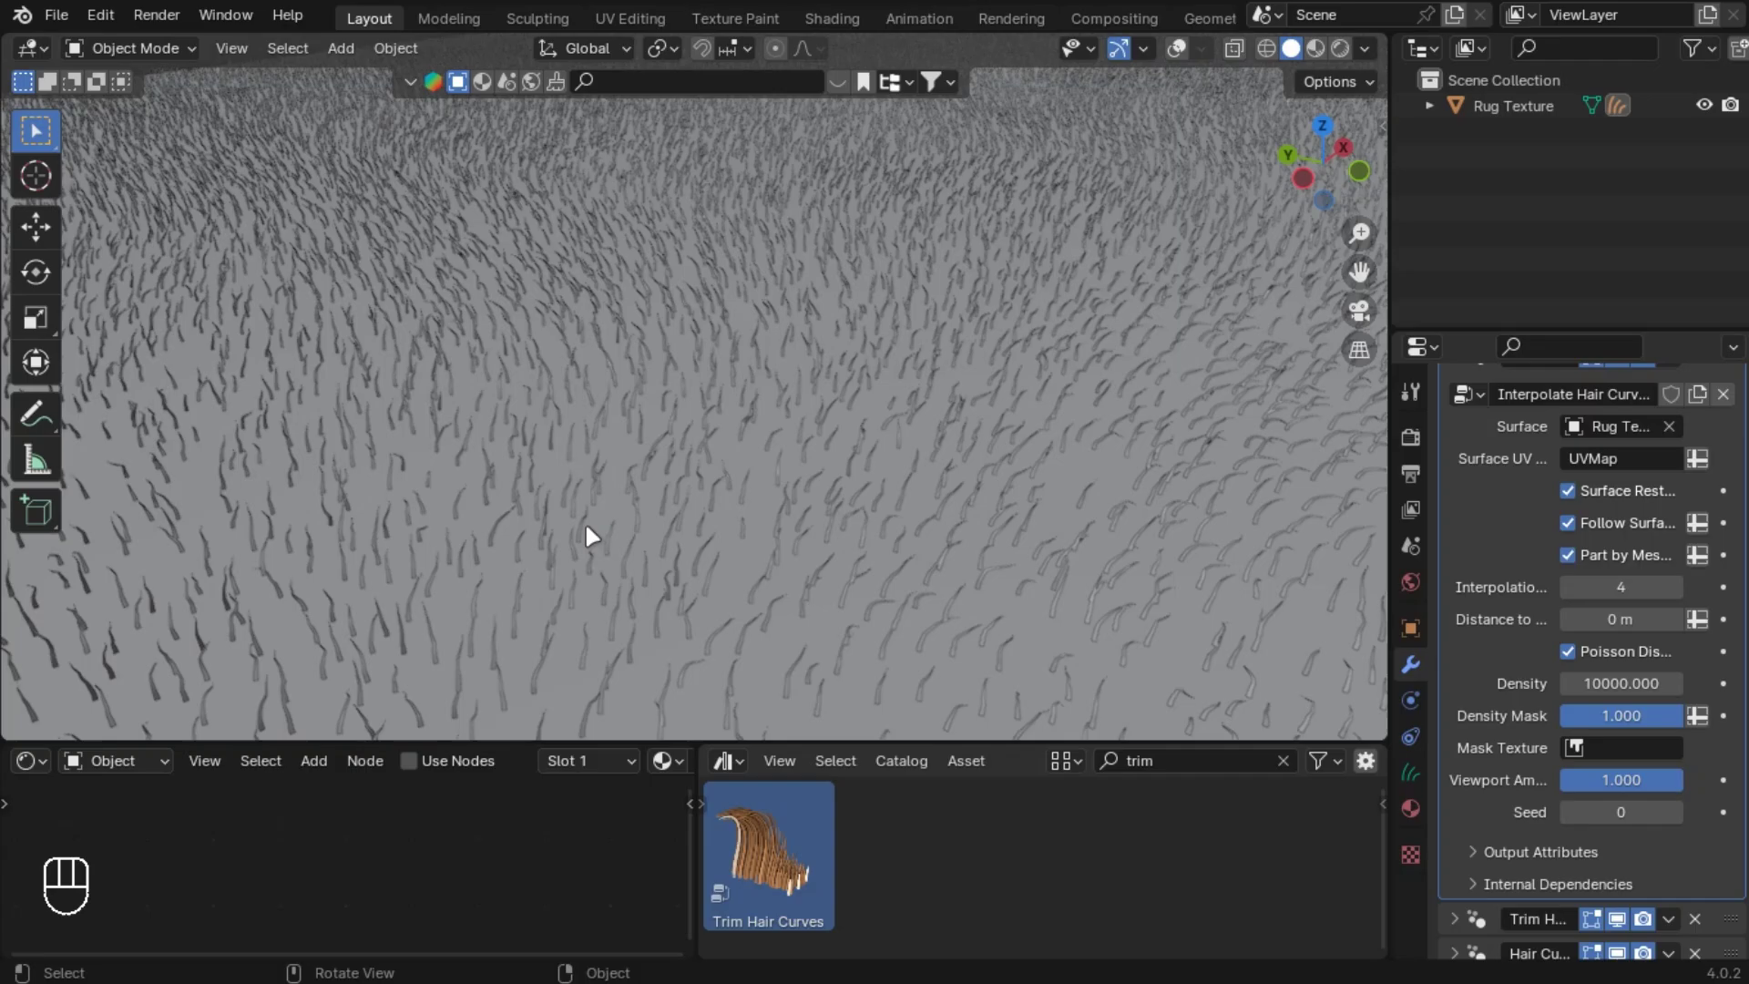
{"action": "scroll", "coordinate": [585, 525], "scroll_direction": "down", "scroll_amount": 4}
{"action": "middle_click_drag", "start_coordinate": [586, 525], "coordinate": [611, 570]}
{"action": "scroll", "coordinate": [527, 469], "scroll_direction": "up", "scroll_amount": 4}
{"action": "scroll", "coordinate": [612, 570], "scroll_direction": "down", "scroll_amount": 4}
- Copy all nodes of the plane's Rug Texture material from the maximized shader editor and return to the normal layout
{"action": "key", "text": "a"}
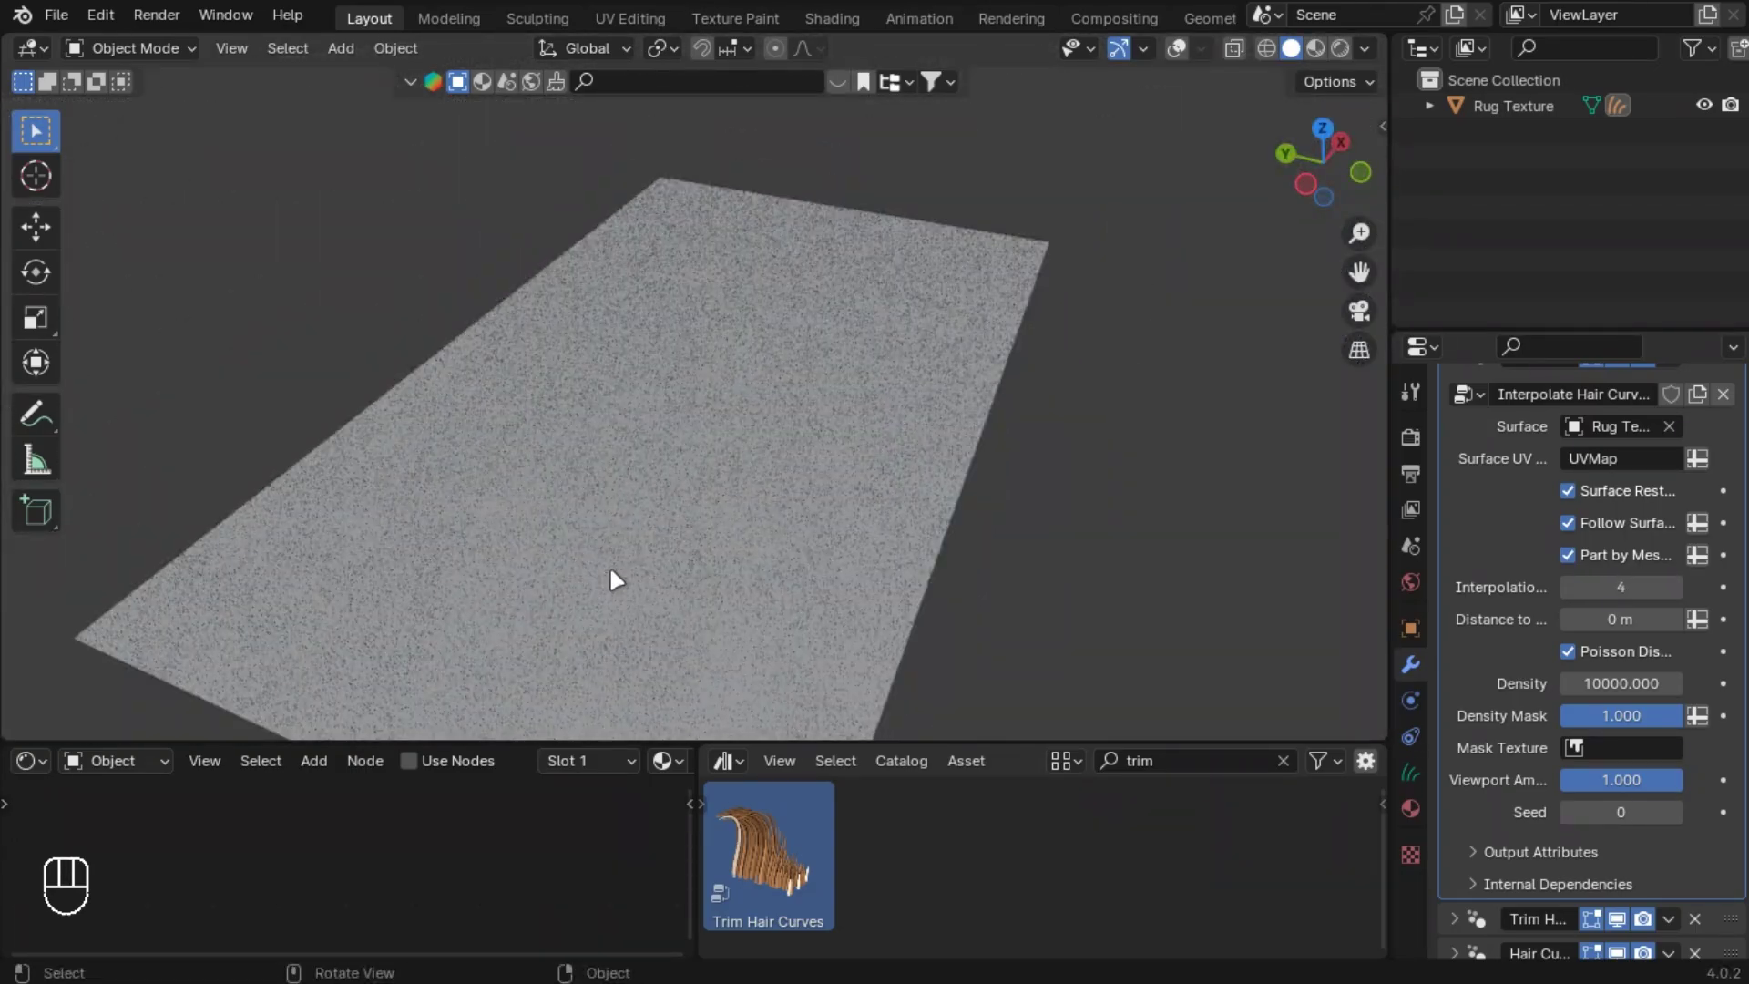
{"action": "key", "text": "ctrl+space"}
{"action": "key", "text": "a"}
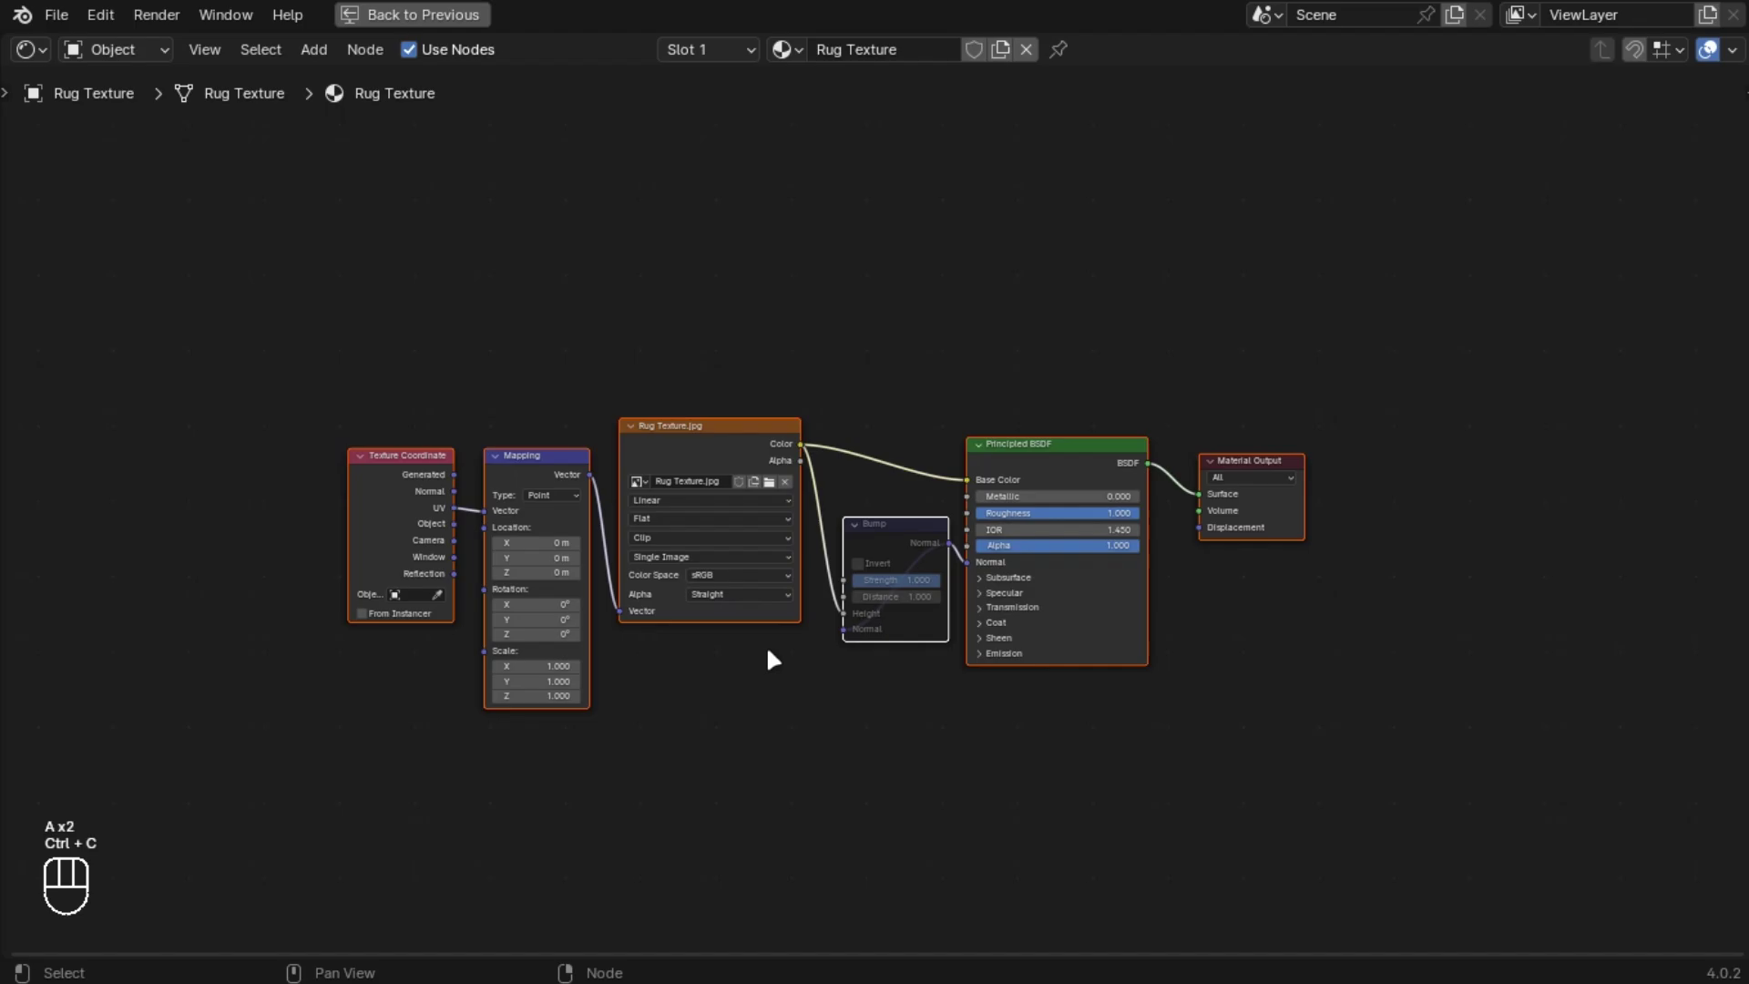
{"action": "key", "text": "ctrl+space"}
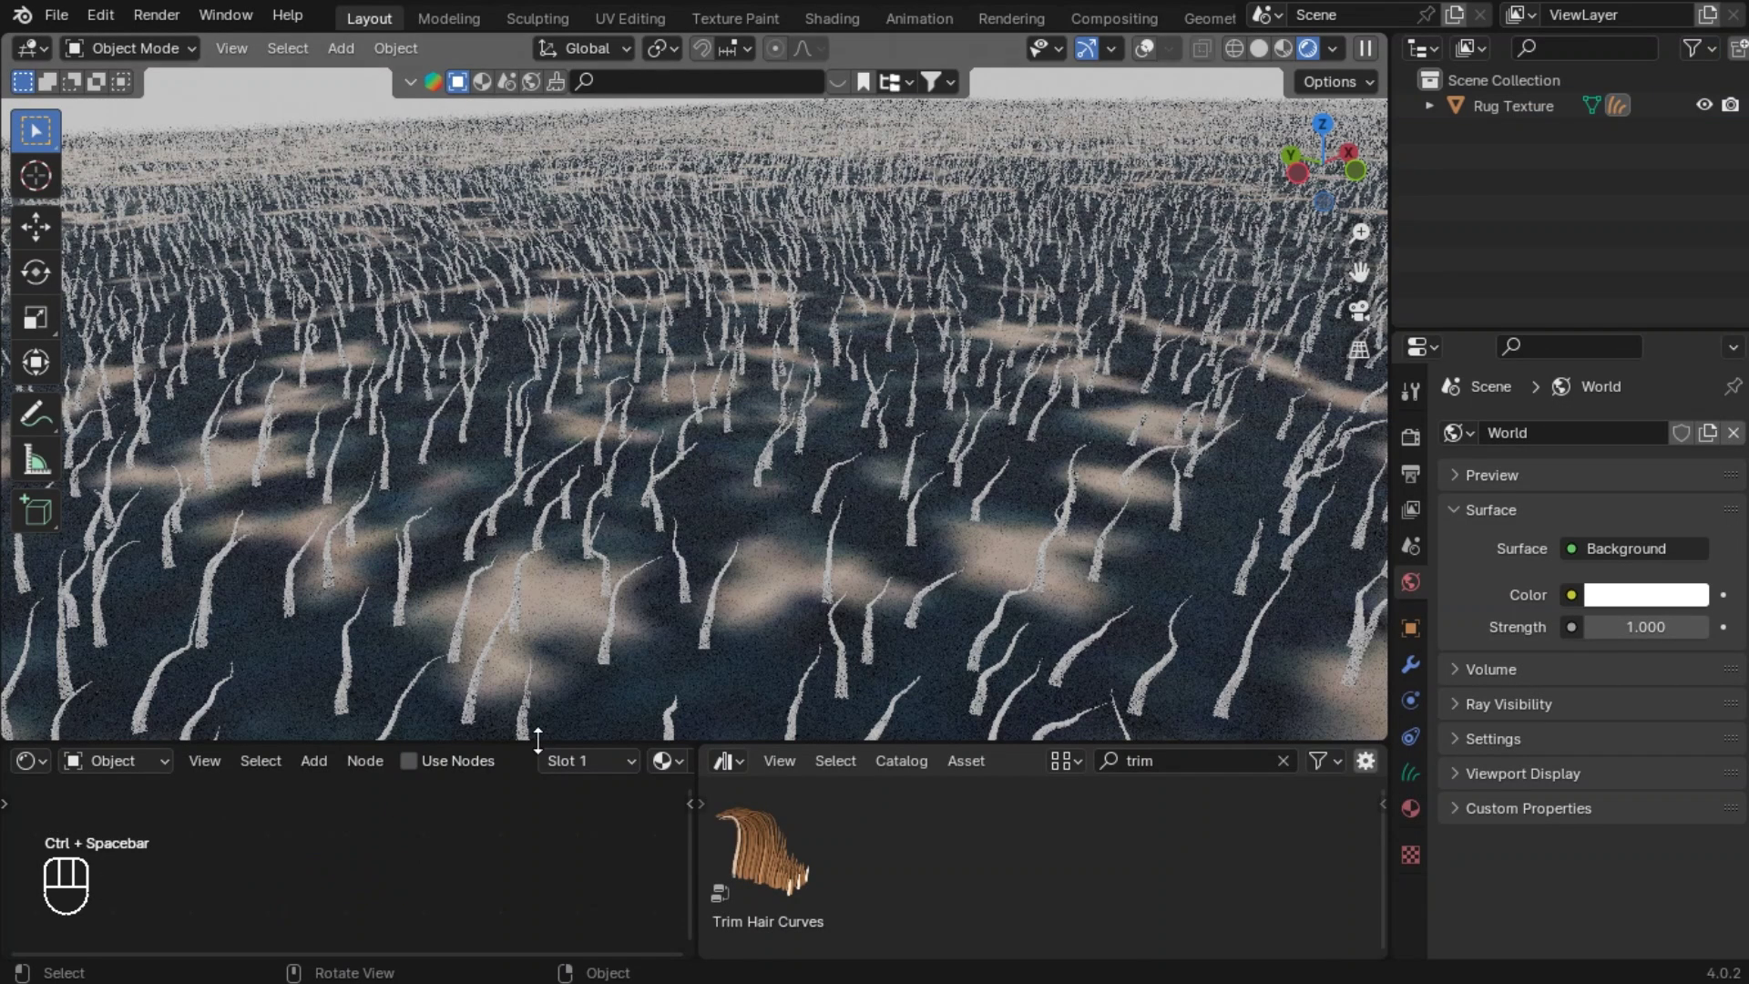
- Maximize the shader editor for the Carpet Hair object and enable Use Nodes on its Fur Material
{"action": "scroll", "coordinate": [516, 758], "scroll_direction": "down", "scroll_amount": 5}
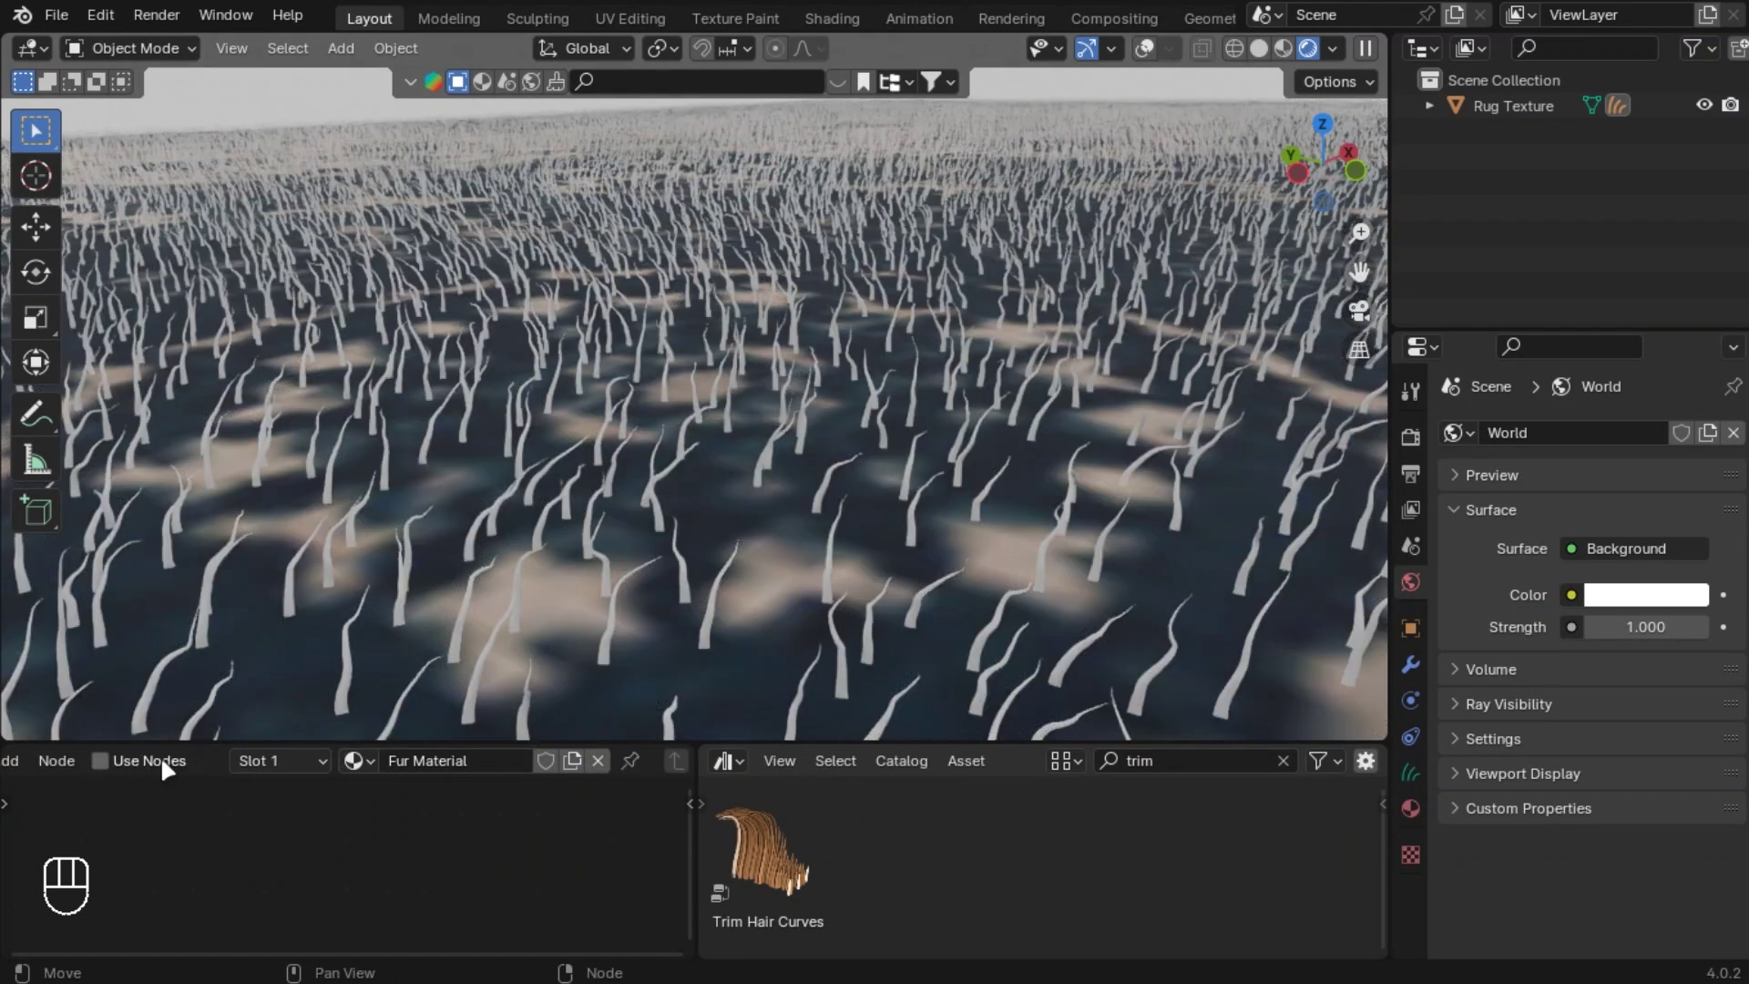
{"action": "key", "text": "ctrl+space"}
{"action": "left_click", "coordinate": [441, 50]}
{"action": "scroll", "coordinate": [979, 616], "scroll_direction": "up", "scroll_amount": 10}
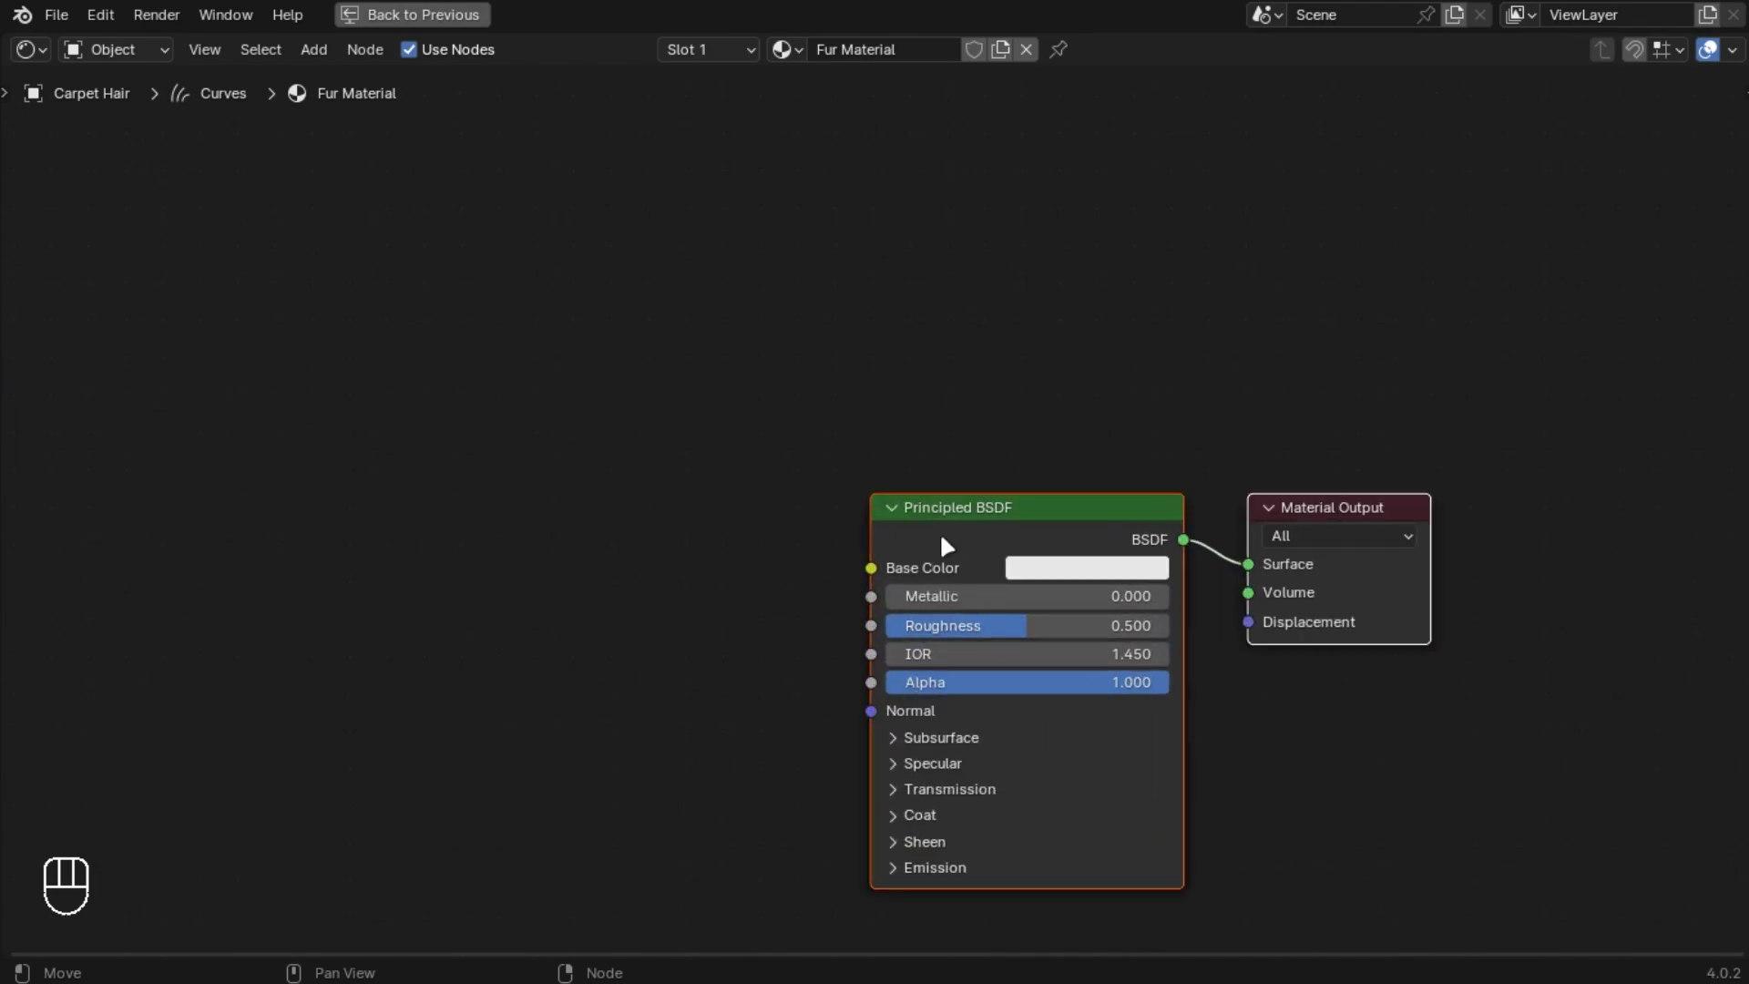
- Replace the Fur Material's default nodes with the copied rug nodes, and remove the pasted bump and Principled BSDF nodes
{"action": "key", "text": "Delete"}
{"action": "key", "text": "ctrl+v"}
{"action": "scroll", "coordinate": [860, 539], "scroll_direction": "up", "scroll_amount": 2}
{"action": "left_click", "coordinate": [860, 539]}
{"action": "key", "text": "Delete"}
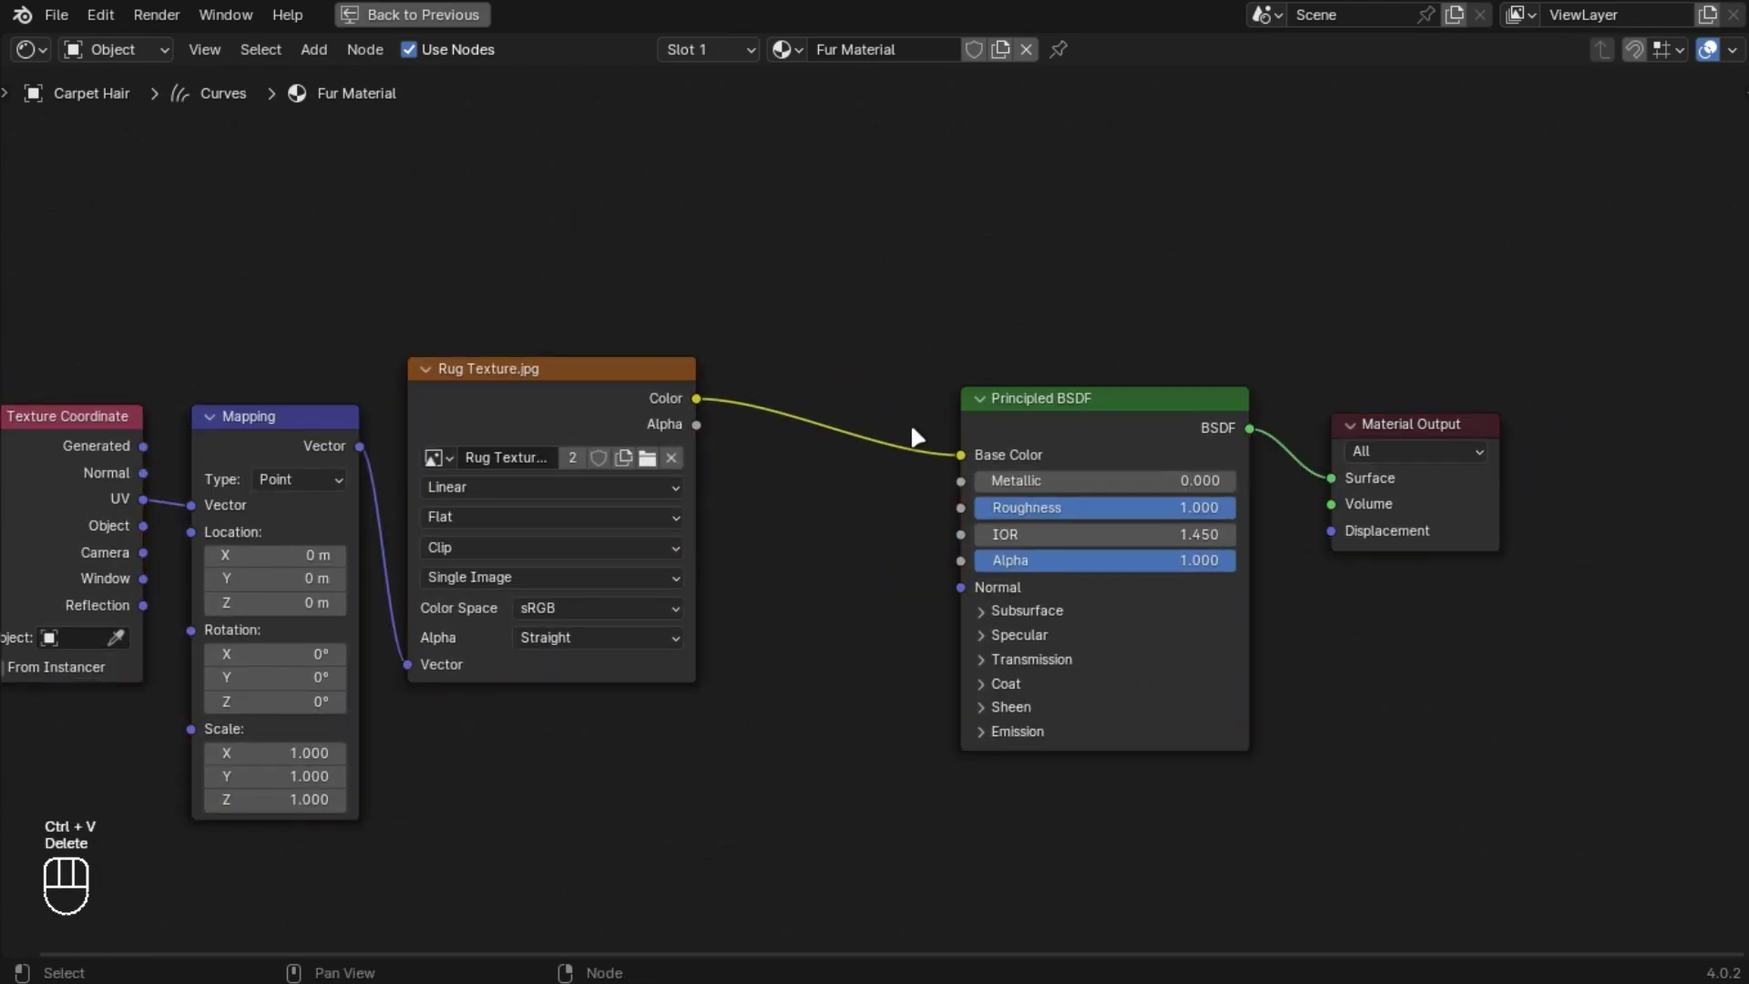
{"action": "left_click", "coordinate": [1004, 403]}
{"action": "key", "text": "Delete"}
- Add a Principled Hair BSDF between the rug texture colour and Material Output, with Roughness, Radial Roughness and Coat at 1
{"action": "key", "text": "shift+a"}
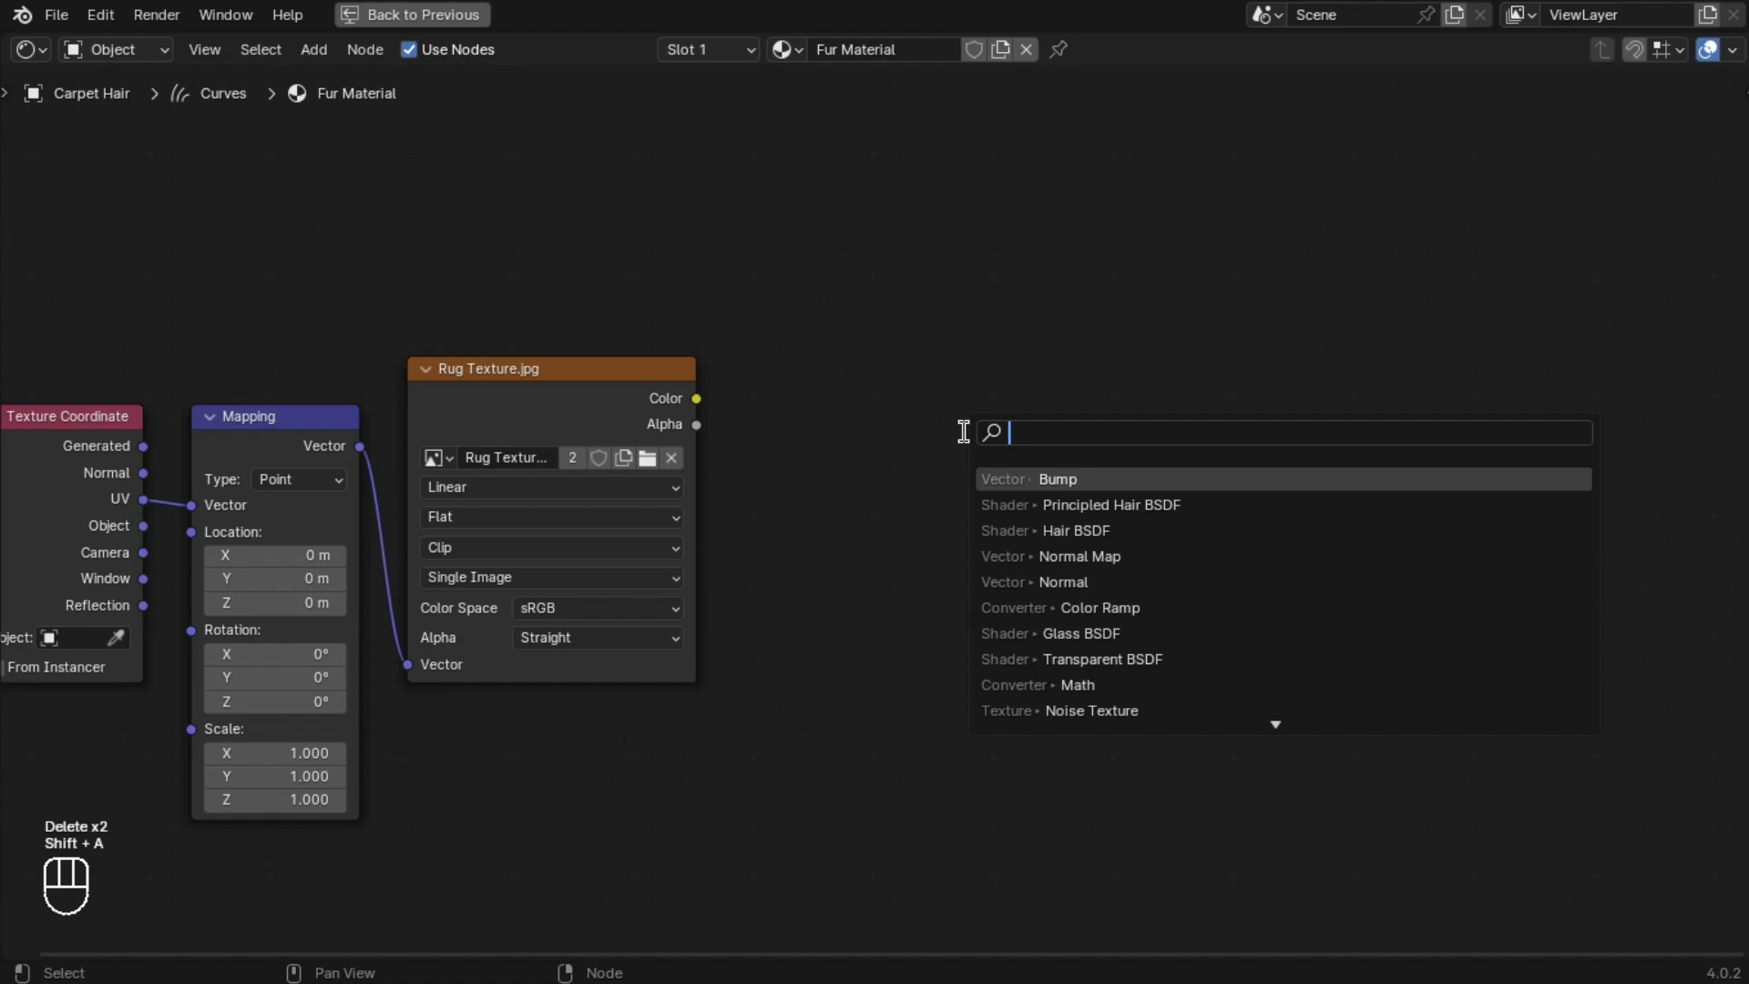
{"action": "type", "text": "princ"}
{"action": "key", "text": "Down"}
{"action": "key", "text": "Down"}
{"action": "key", "text": "Return"}
{"action": "left_click", "coordinate": [936, 399]}
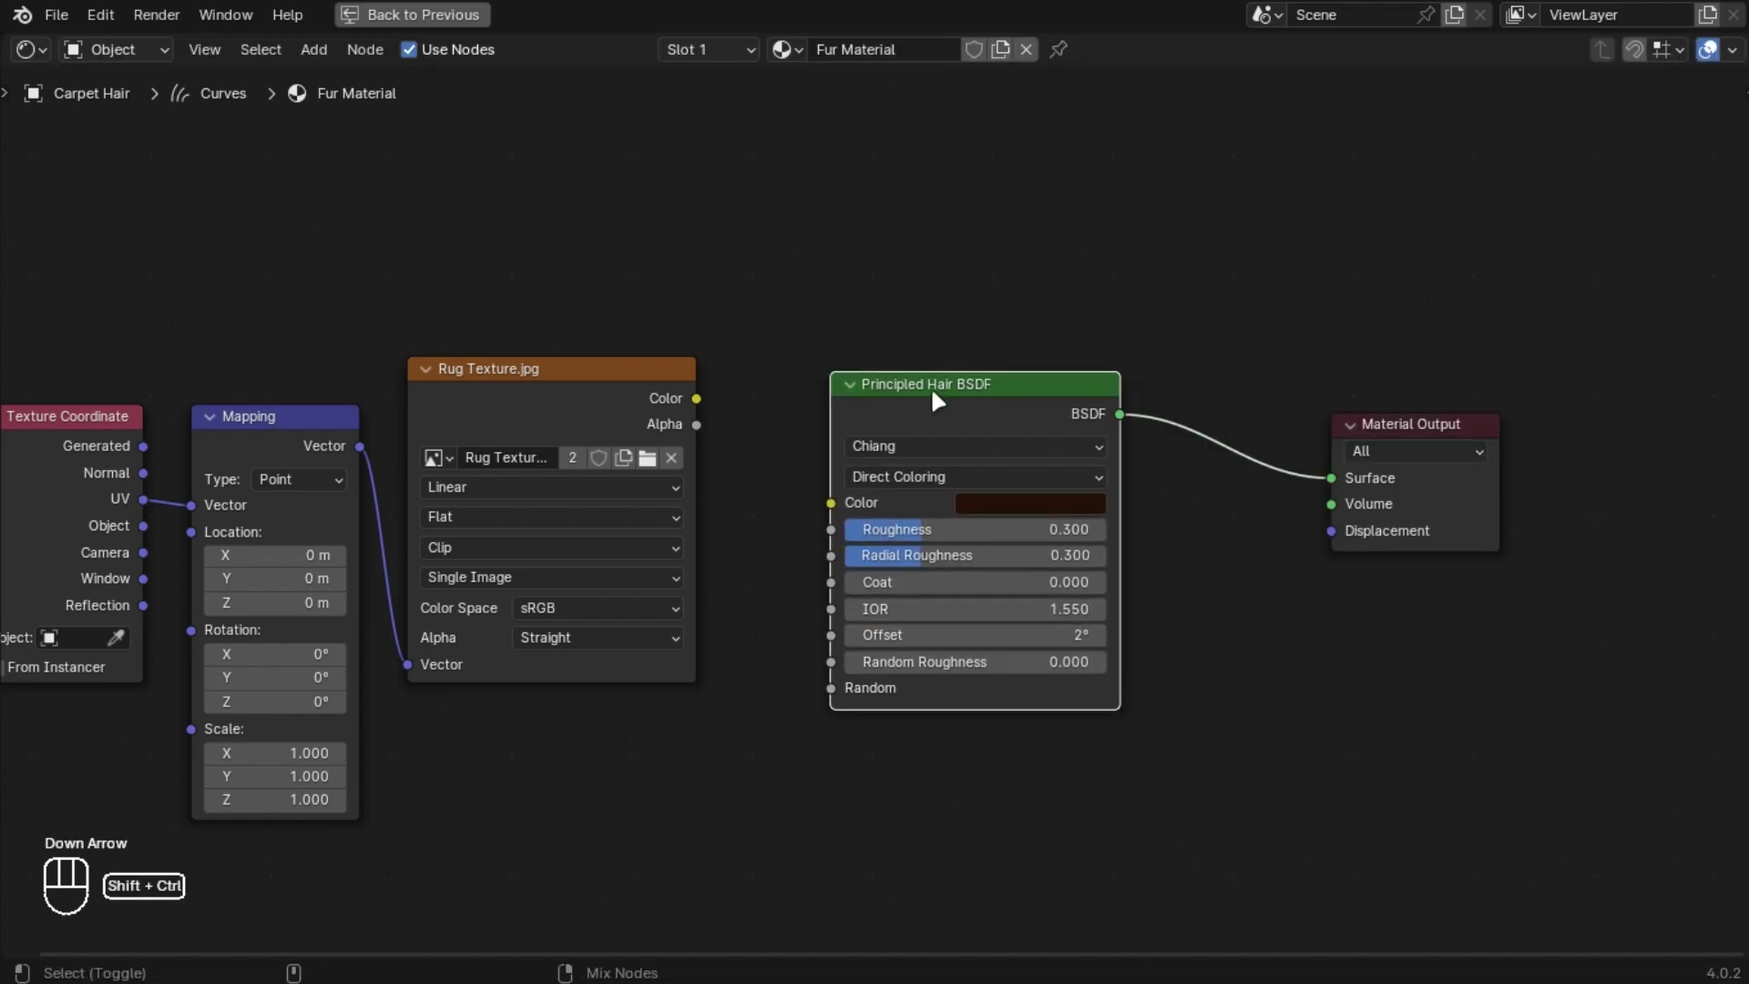
{"action": "left_click_drag", "start_coordinate": [696, 398], "coordinate": [1038, 543]}
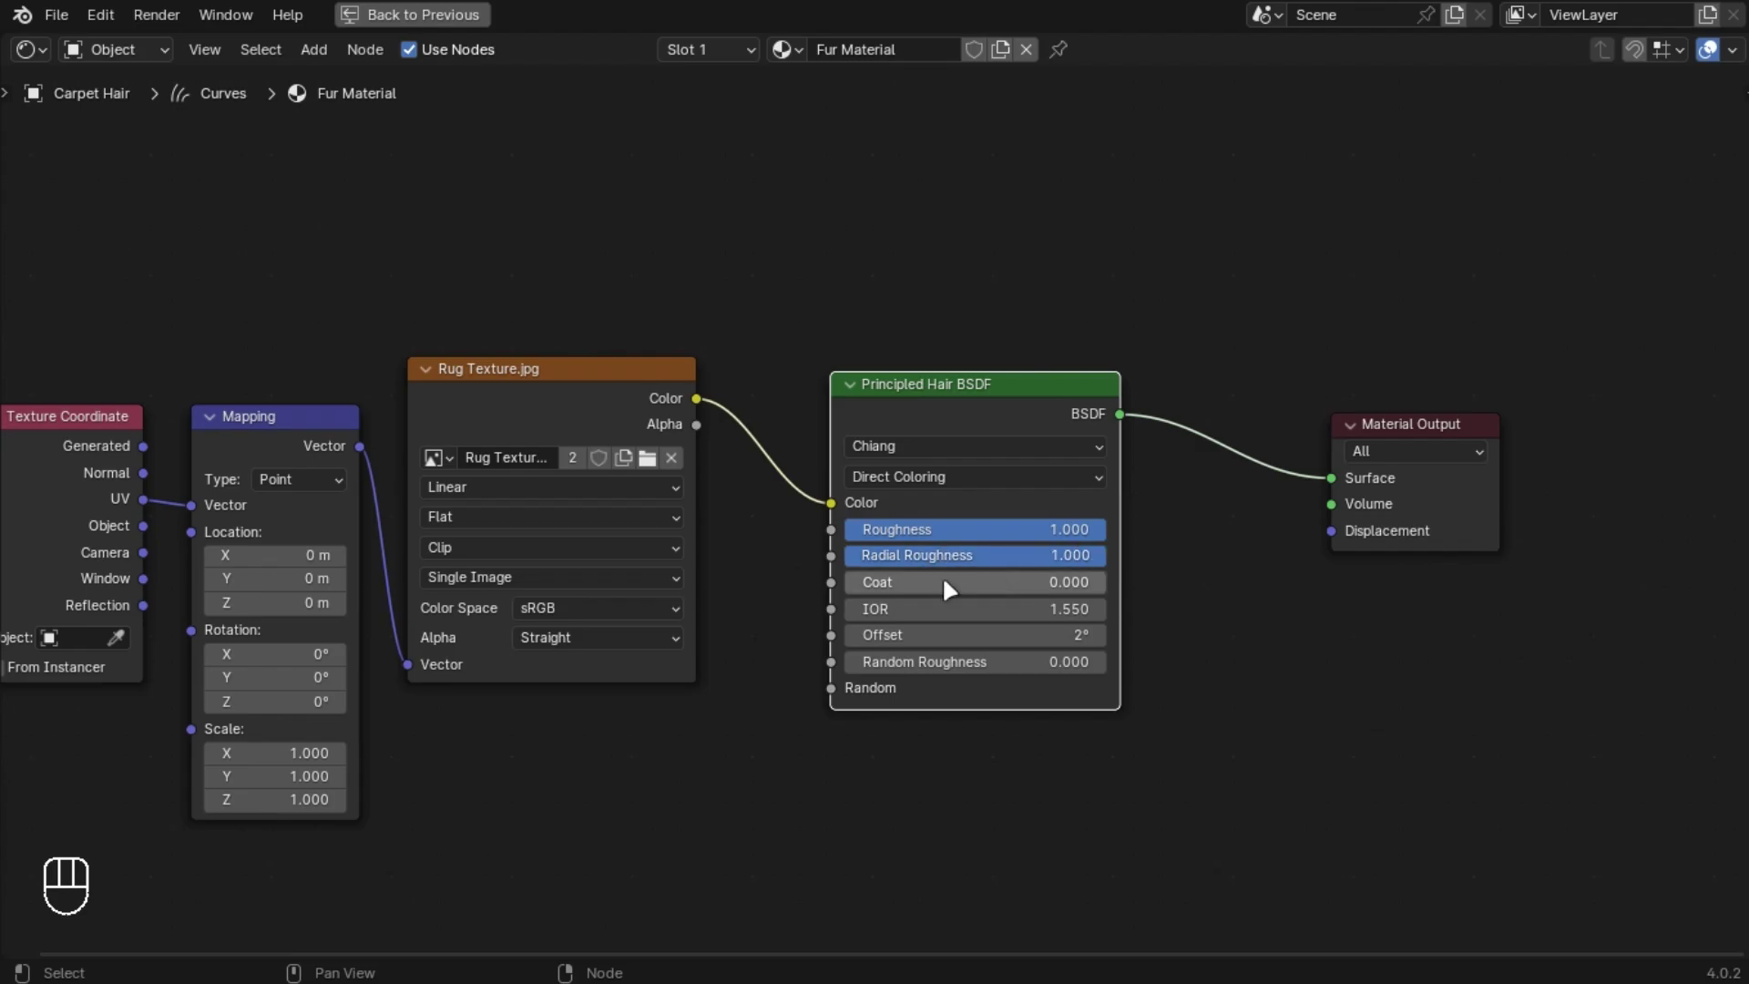
{"action": "left_click_drag", "start_coordinate": [942, 581], "coordinate": [1069, 581]}
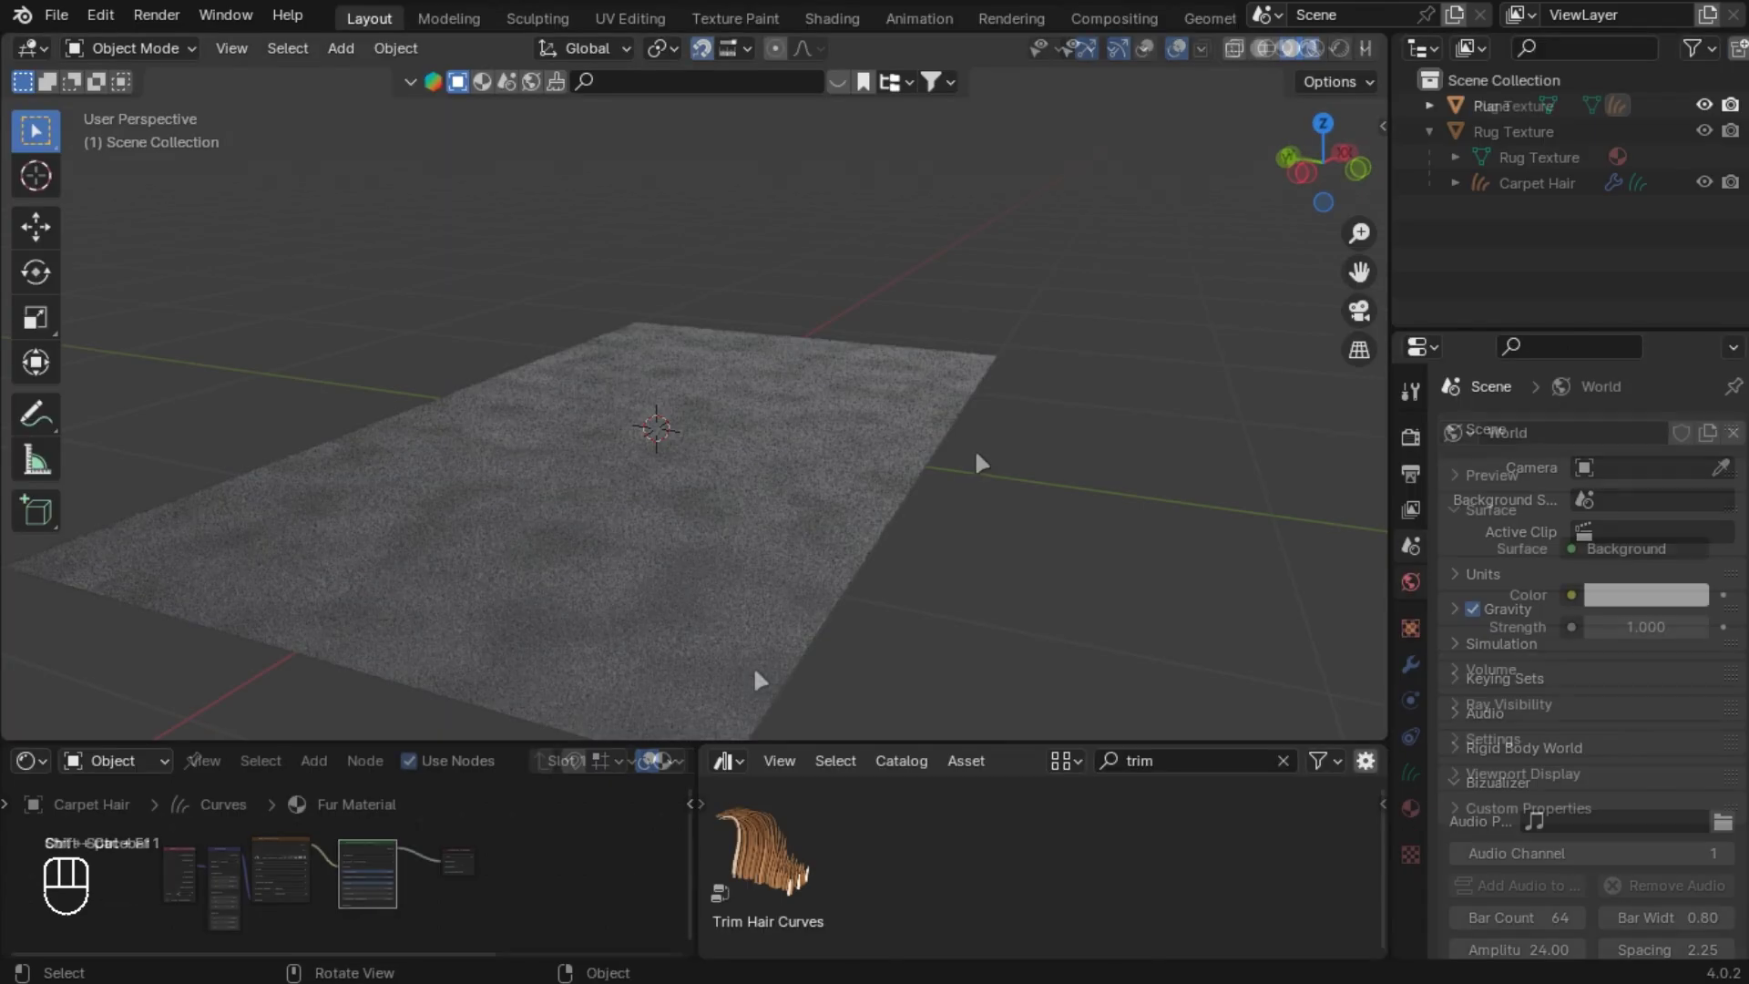
- Hide the Carpet Hair object in the viewport and add a new mesh plane at the scene origin
{"action": "middle_click_drag", "start_coordinate": [617, 496], "coordinate": [819, 446]}
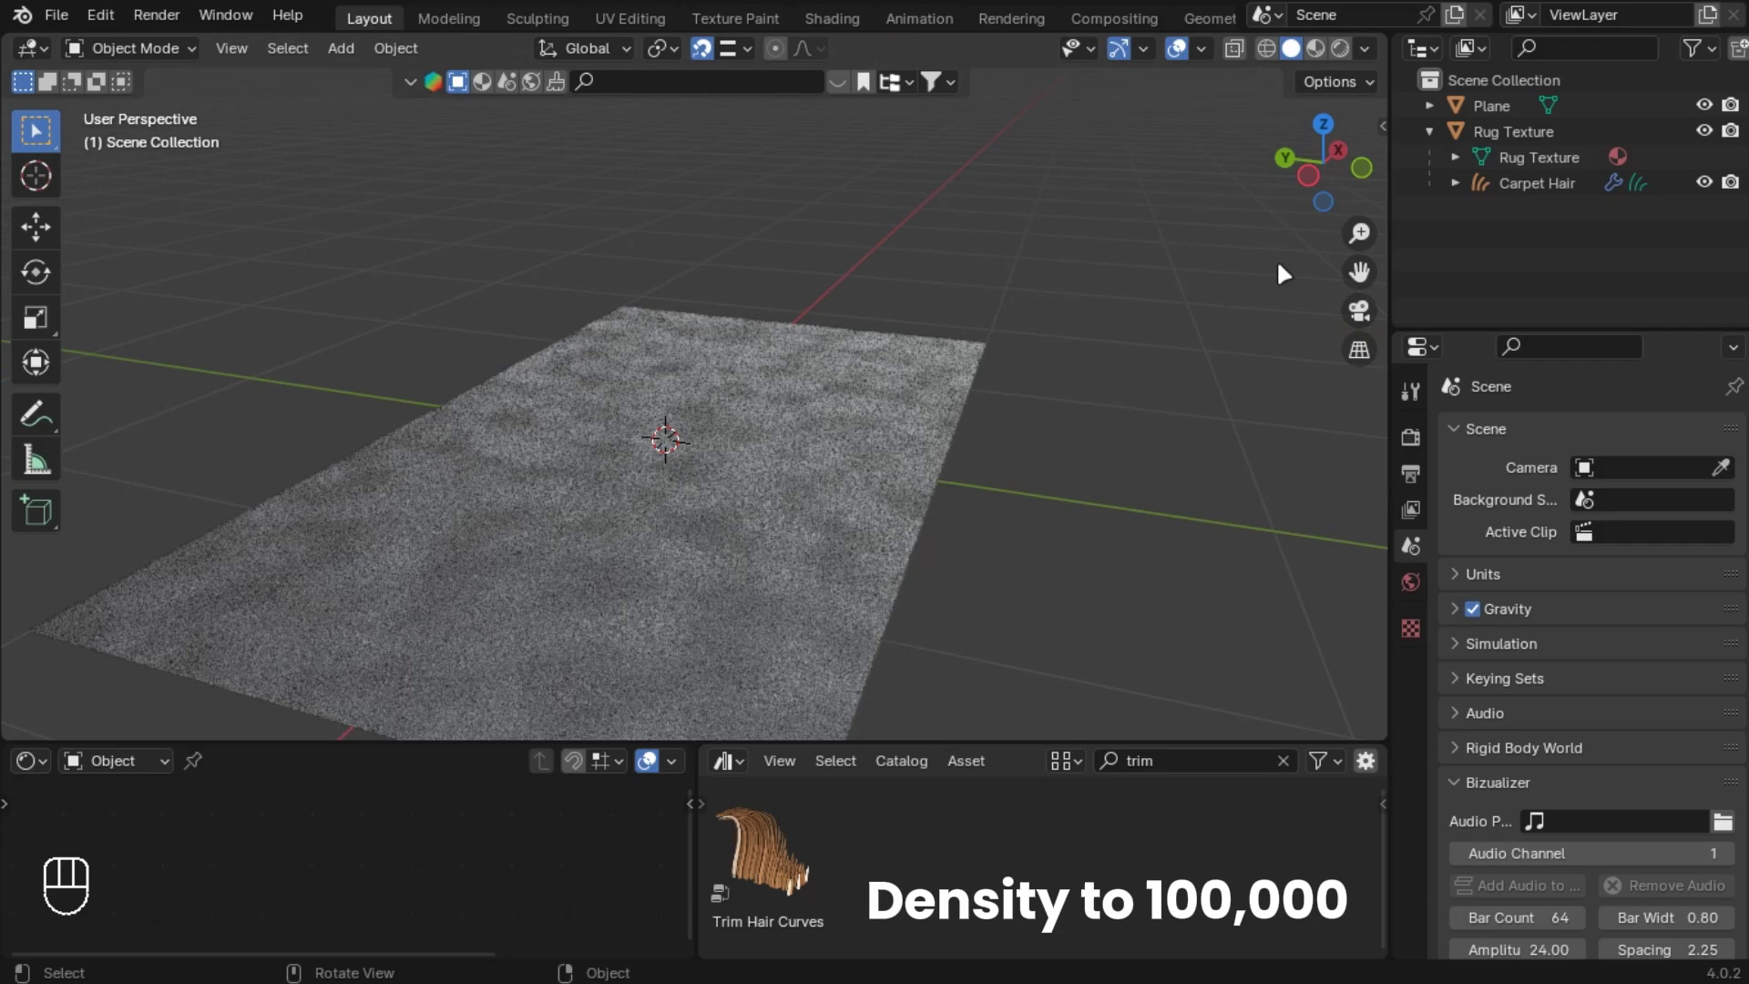
{"action": "left_click", "coordinate": [1704, 182]}
{"action": "key", "text": "shift+a"}
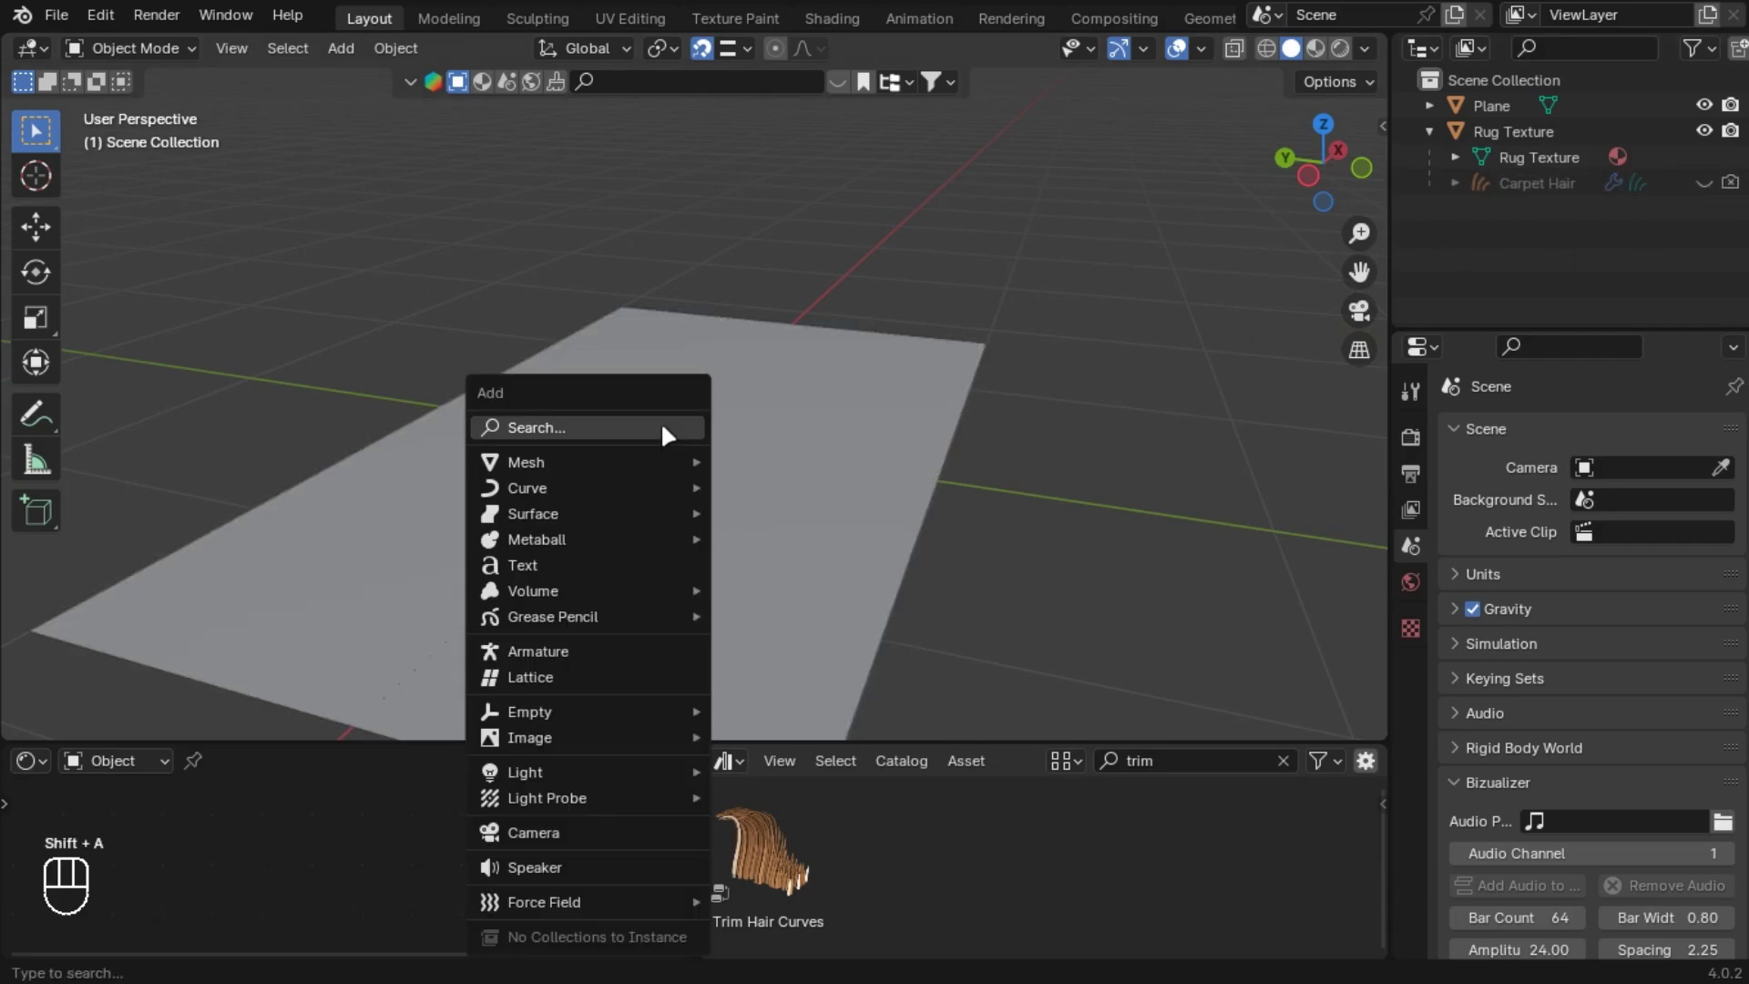
{"action": "type", "text": "plane"}
{"action": "key", "text": "Return"}
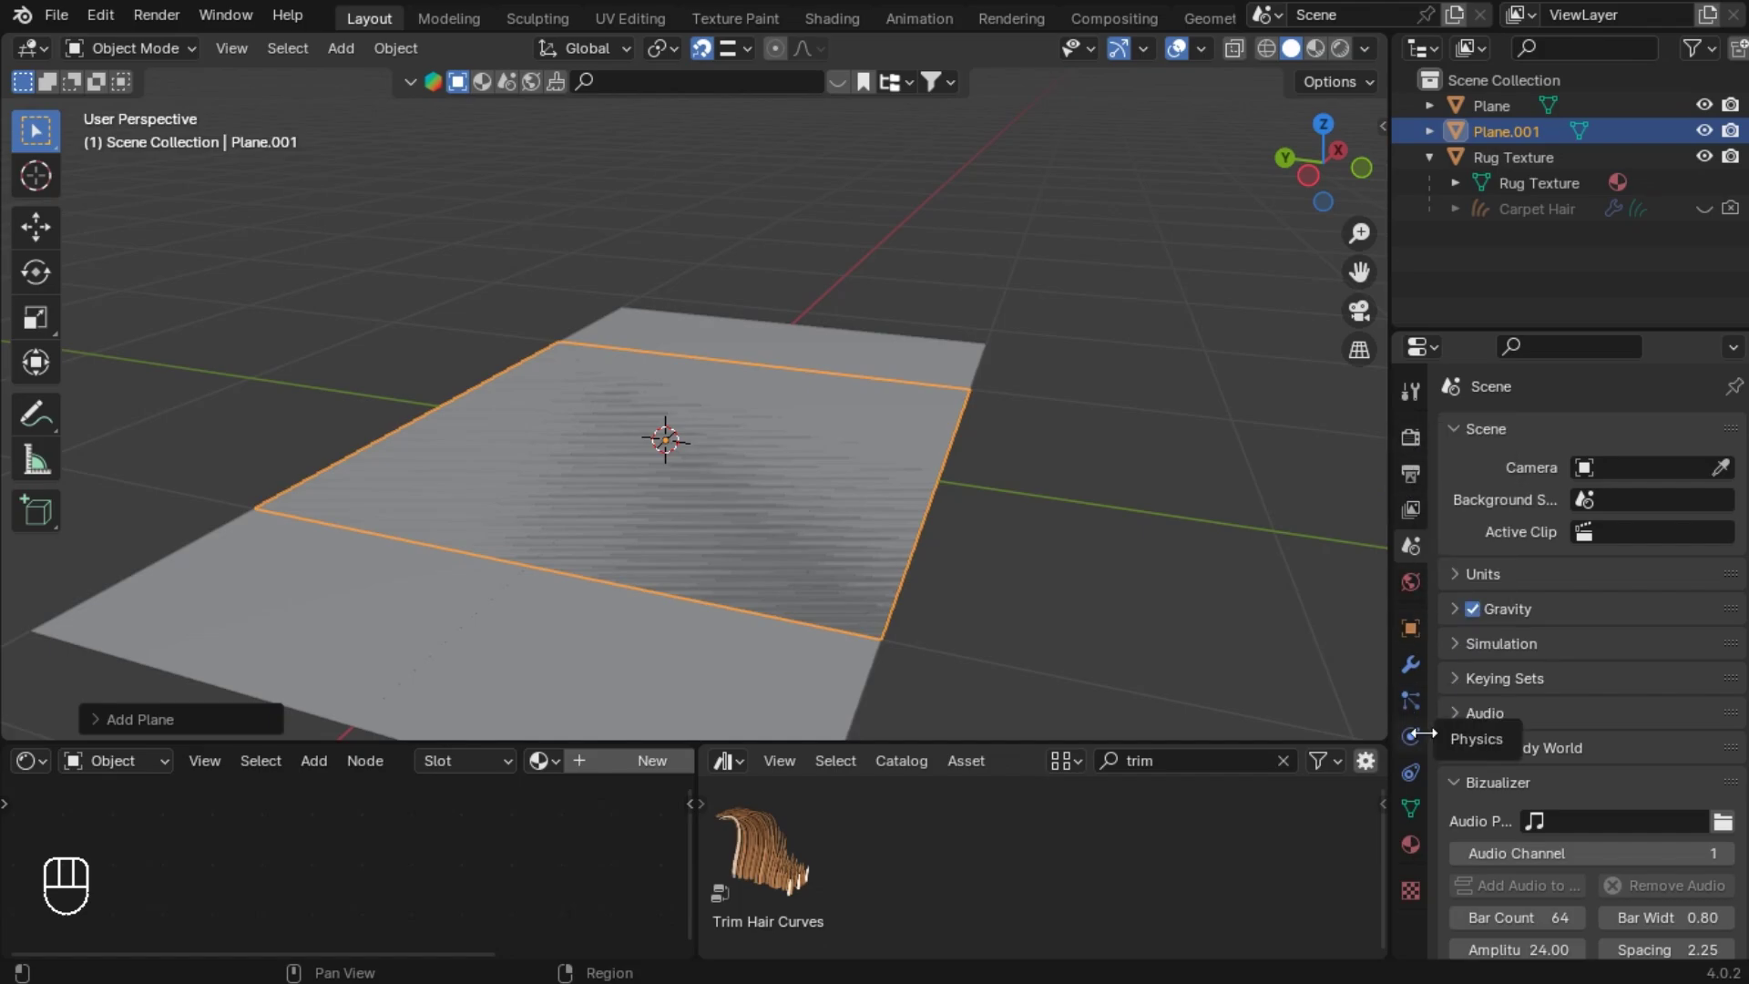
- Set the new plane's scale to 1.736 in X and 0.001 in Y
{"action": "left_click", "coordinate": [1410, 627]}
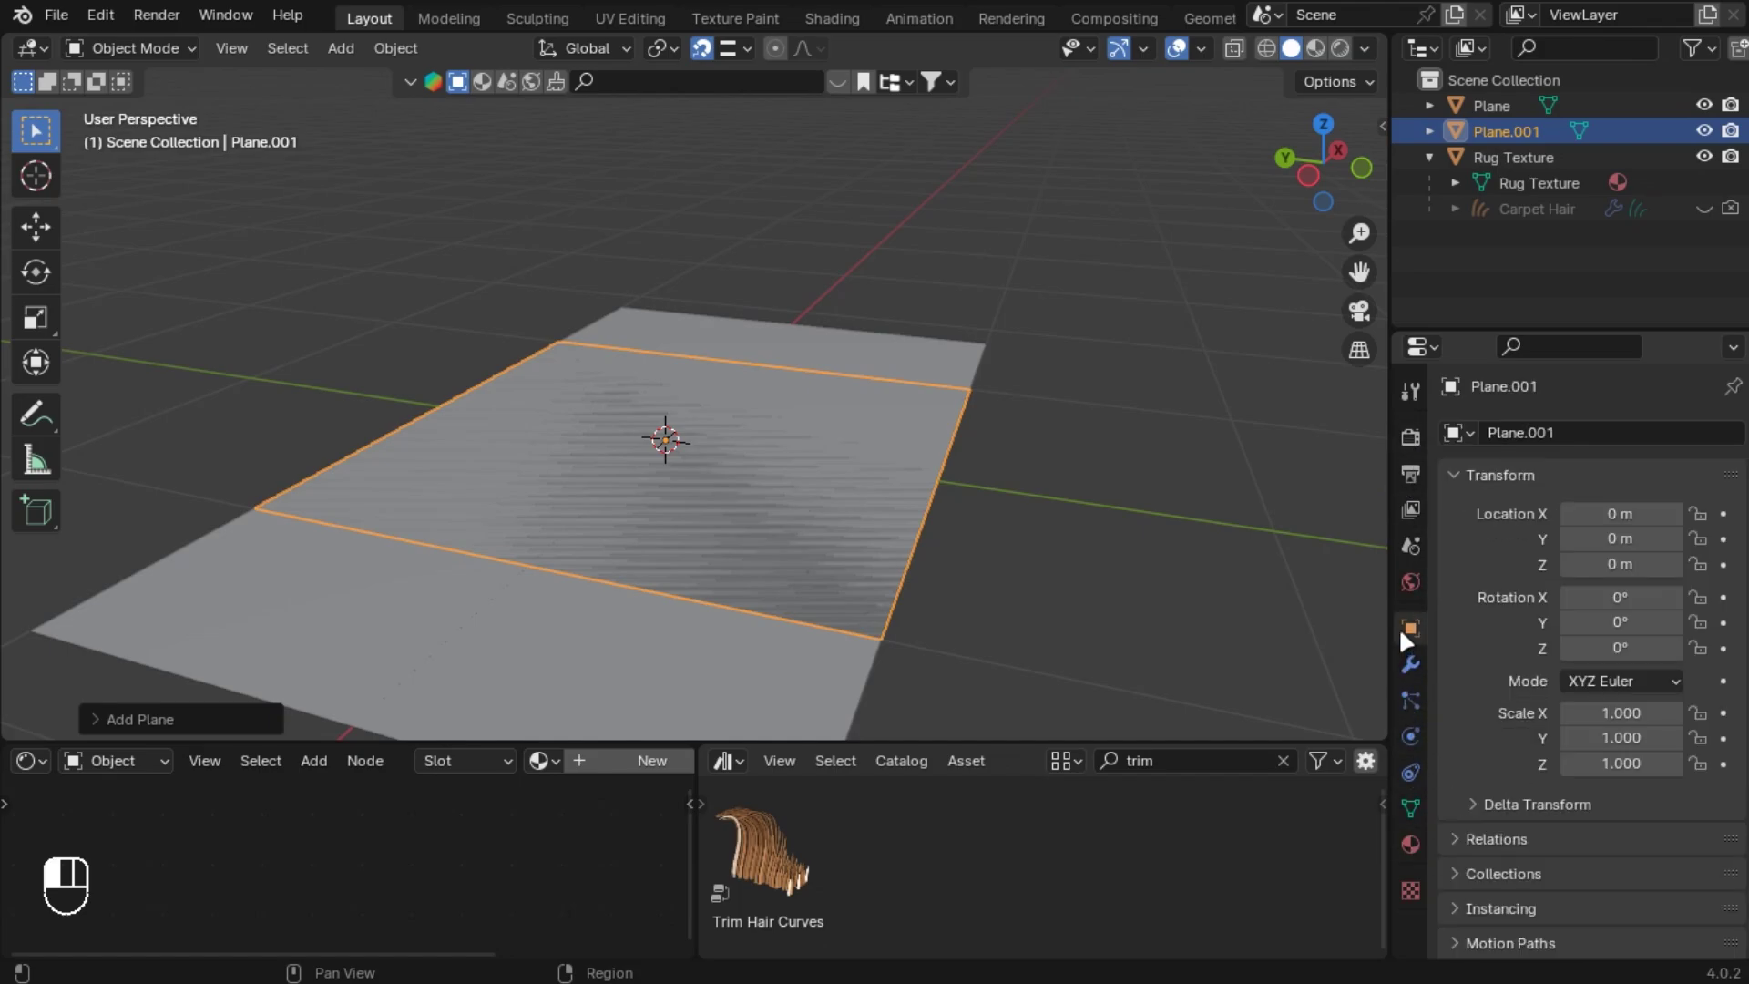
{"action": "double_click", "coordinate": [1599, 709]}
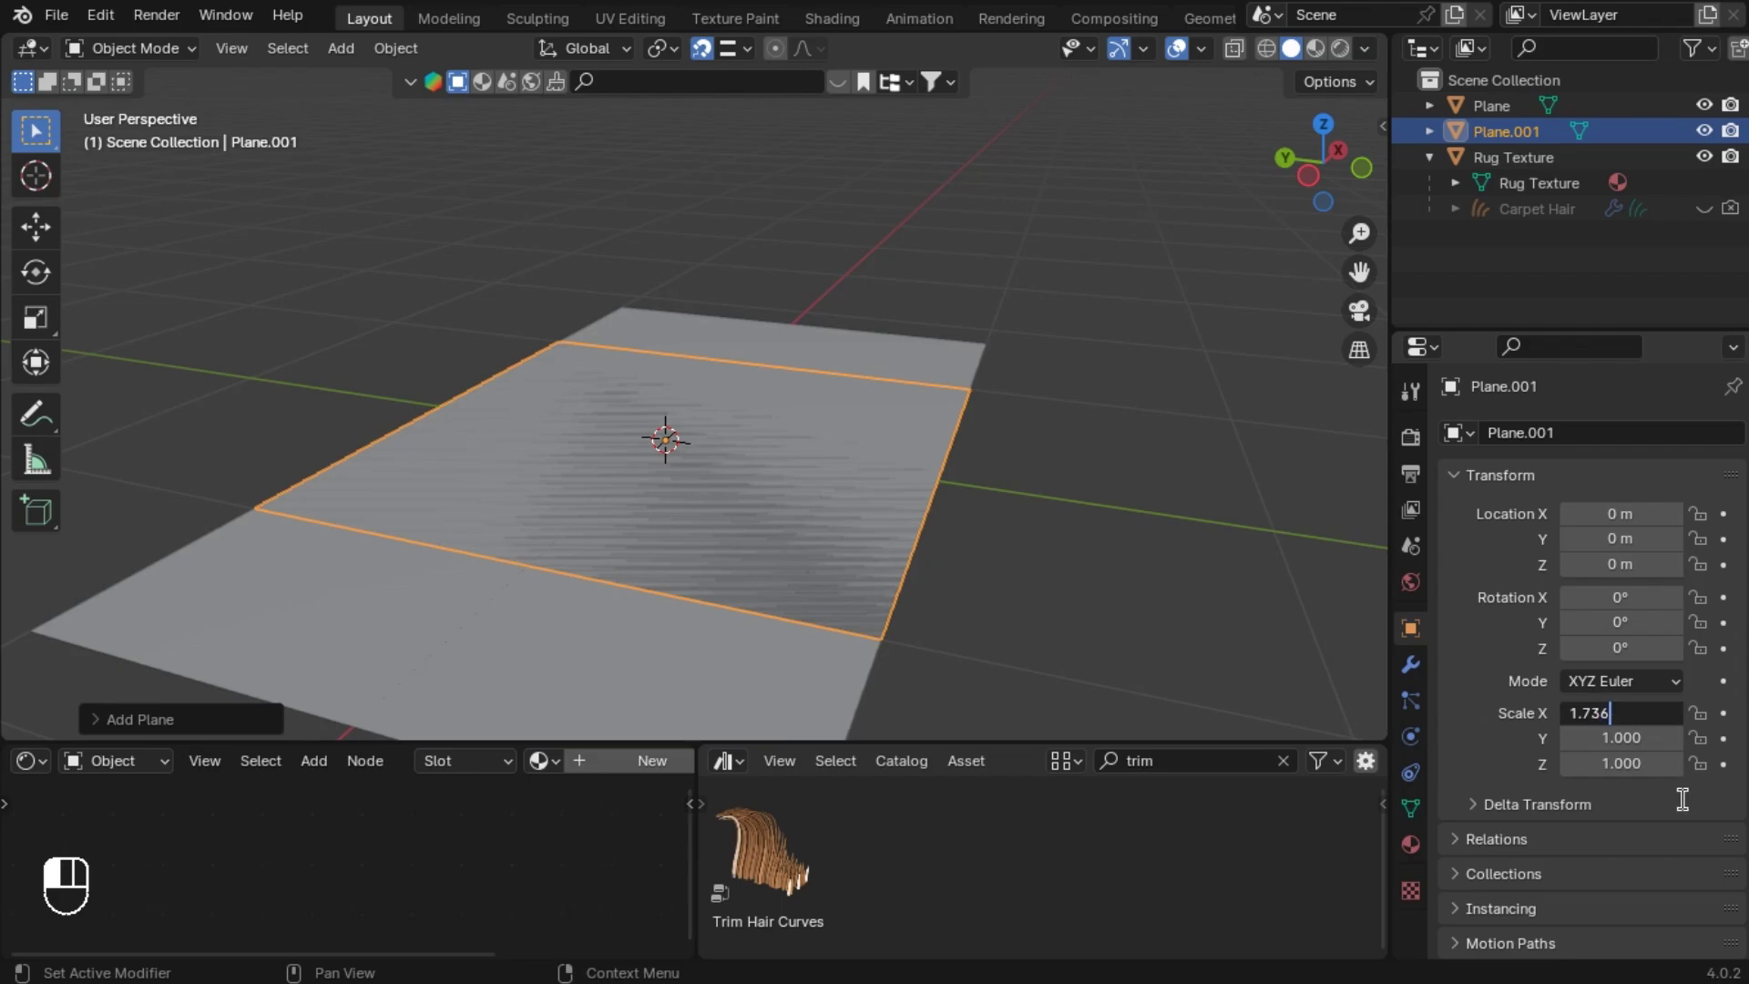
{"action": "type", "text": "1.736"}
{"action": "key", "text": "Return"}
{"action": "double_click", "coordinate": [1628, 738]}
{"action": "type", "text": ".00"}
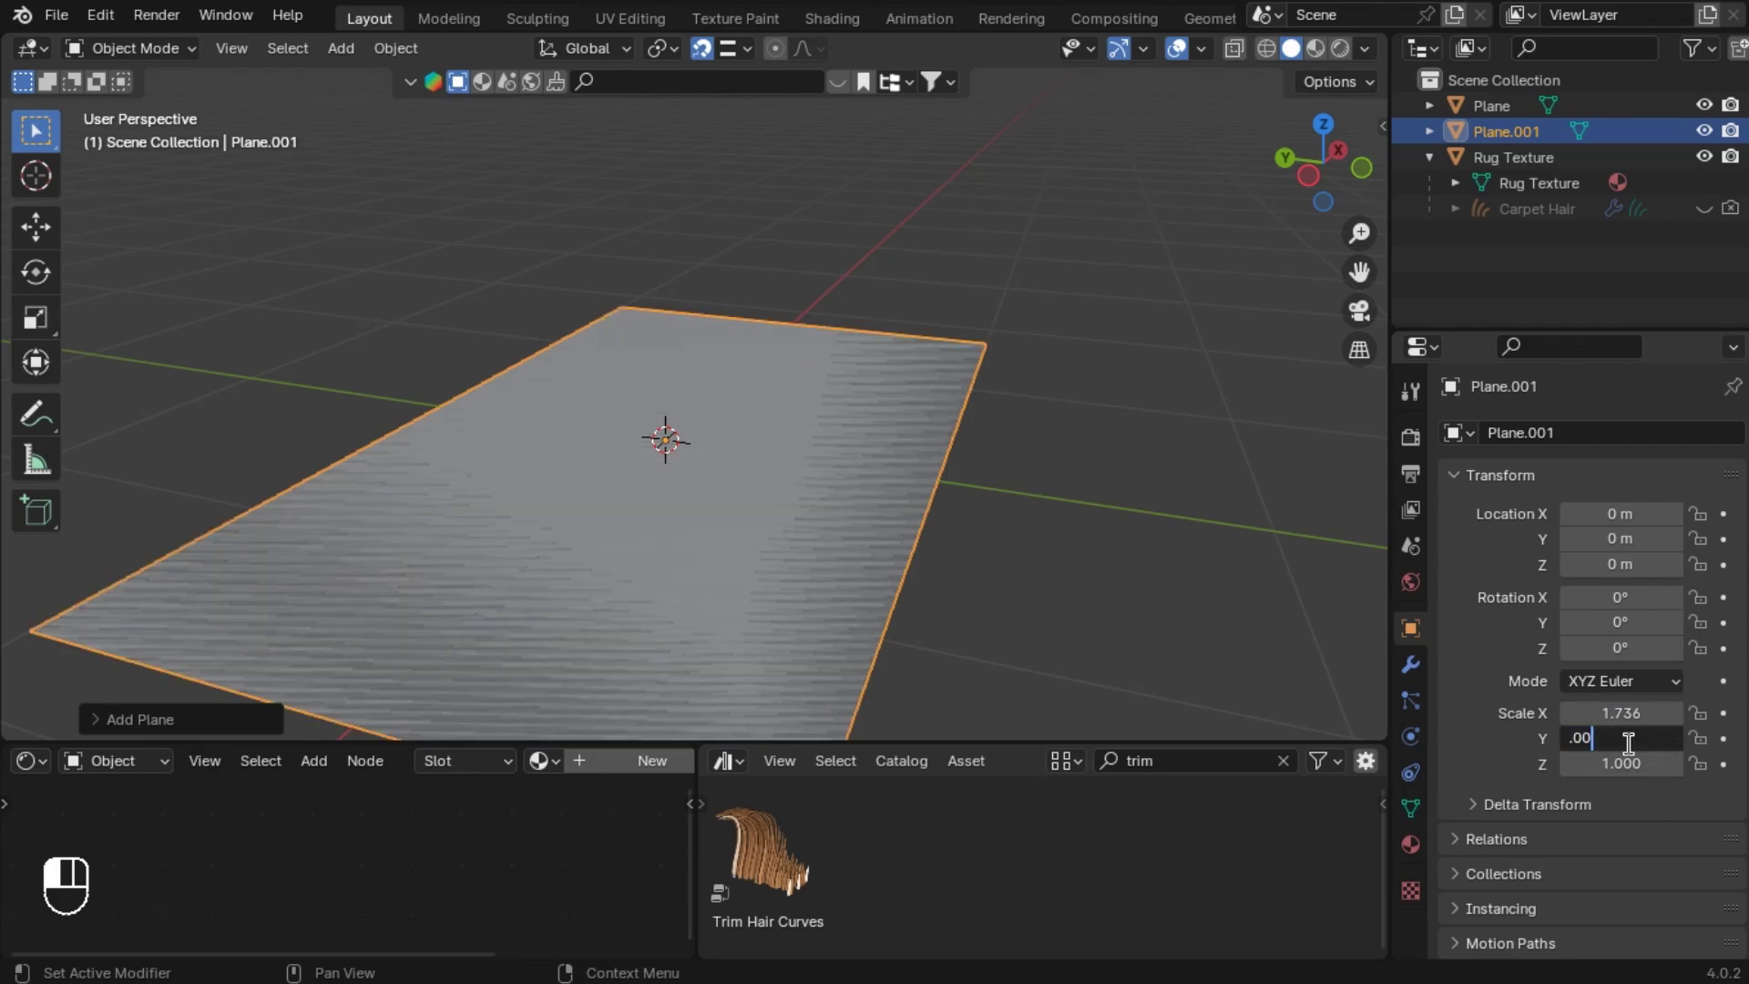
{"action": "type", "text": "1"}
{"action": "key", "text": "Return"}
- Move the thin strip along the Y axis to the long edge of the rug
{"action": "middle_click_drag", "start_coordinate": [819, 501], "coordinate": [745, 159]}
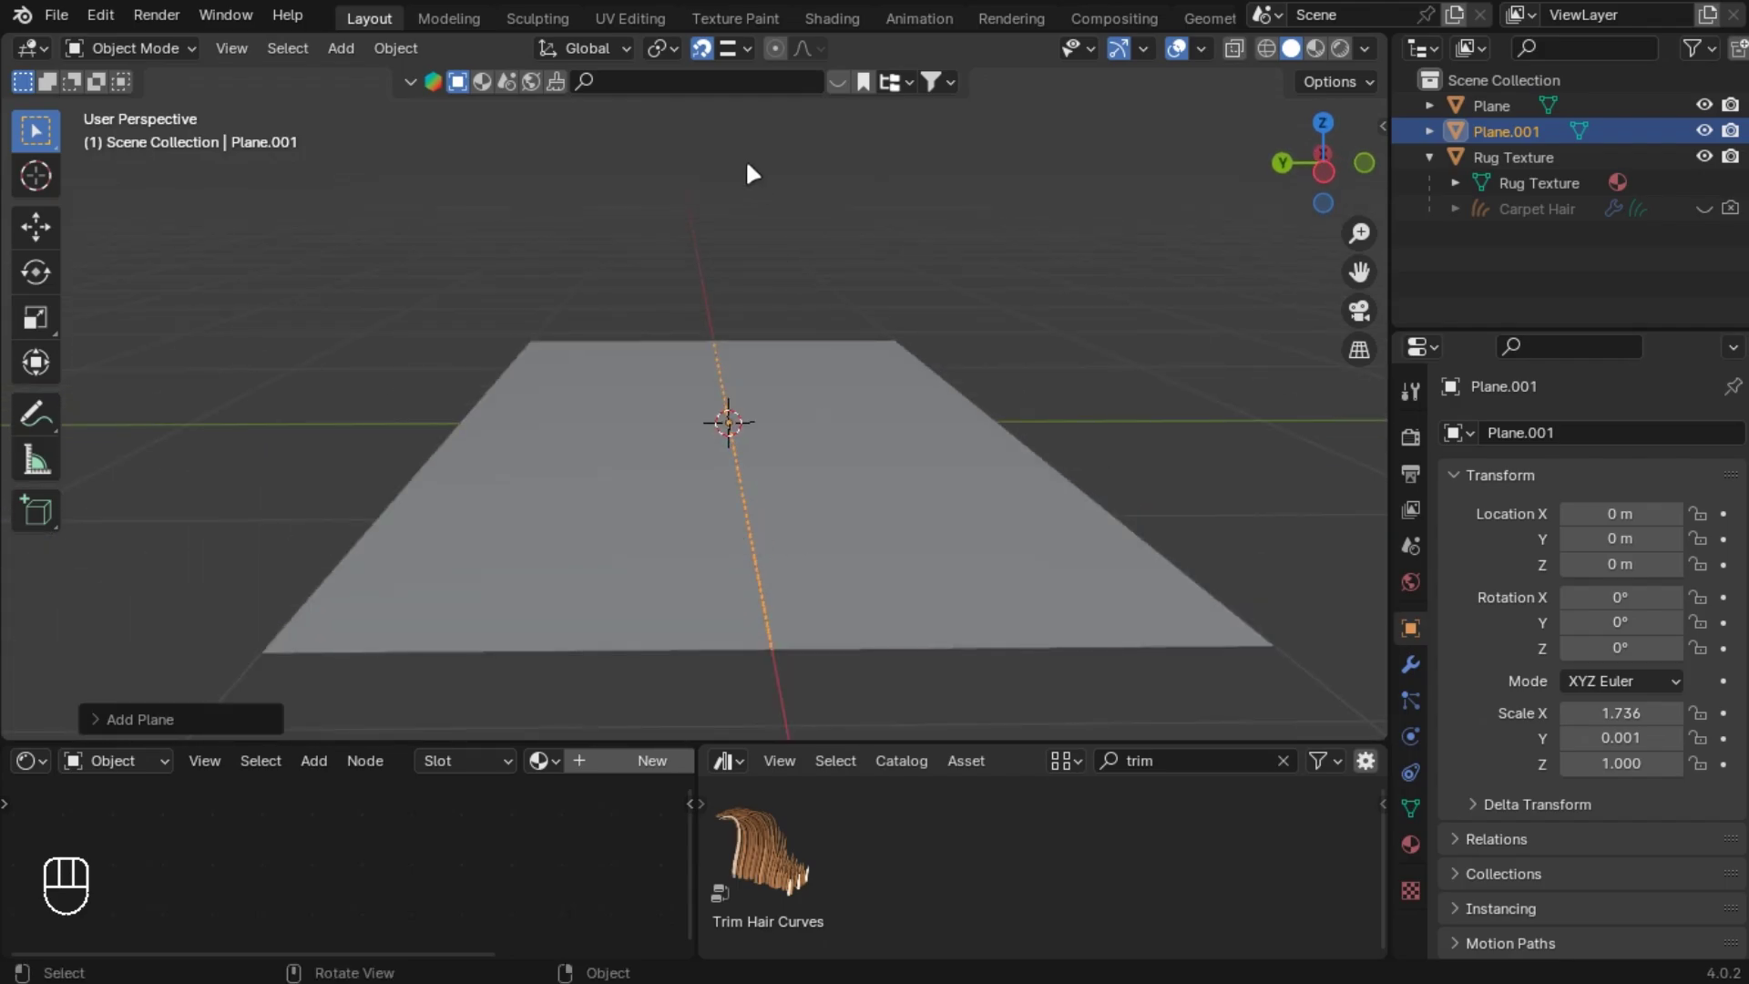
{"action": "key", "text": "g"}
{"action": "middle_click_drag", "start_coordinate": [931, 472], "coordinate": [840, 480]}
{"action": "key", "text": "y"}
{"action": "left_click", "coordinate": [987, 516]}
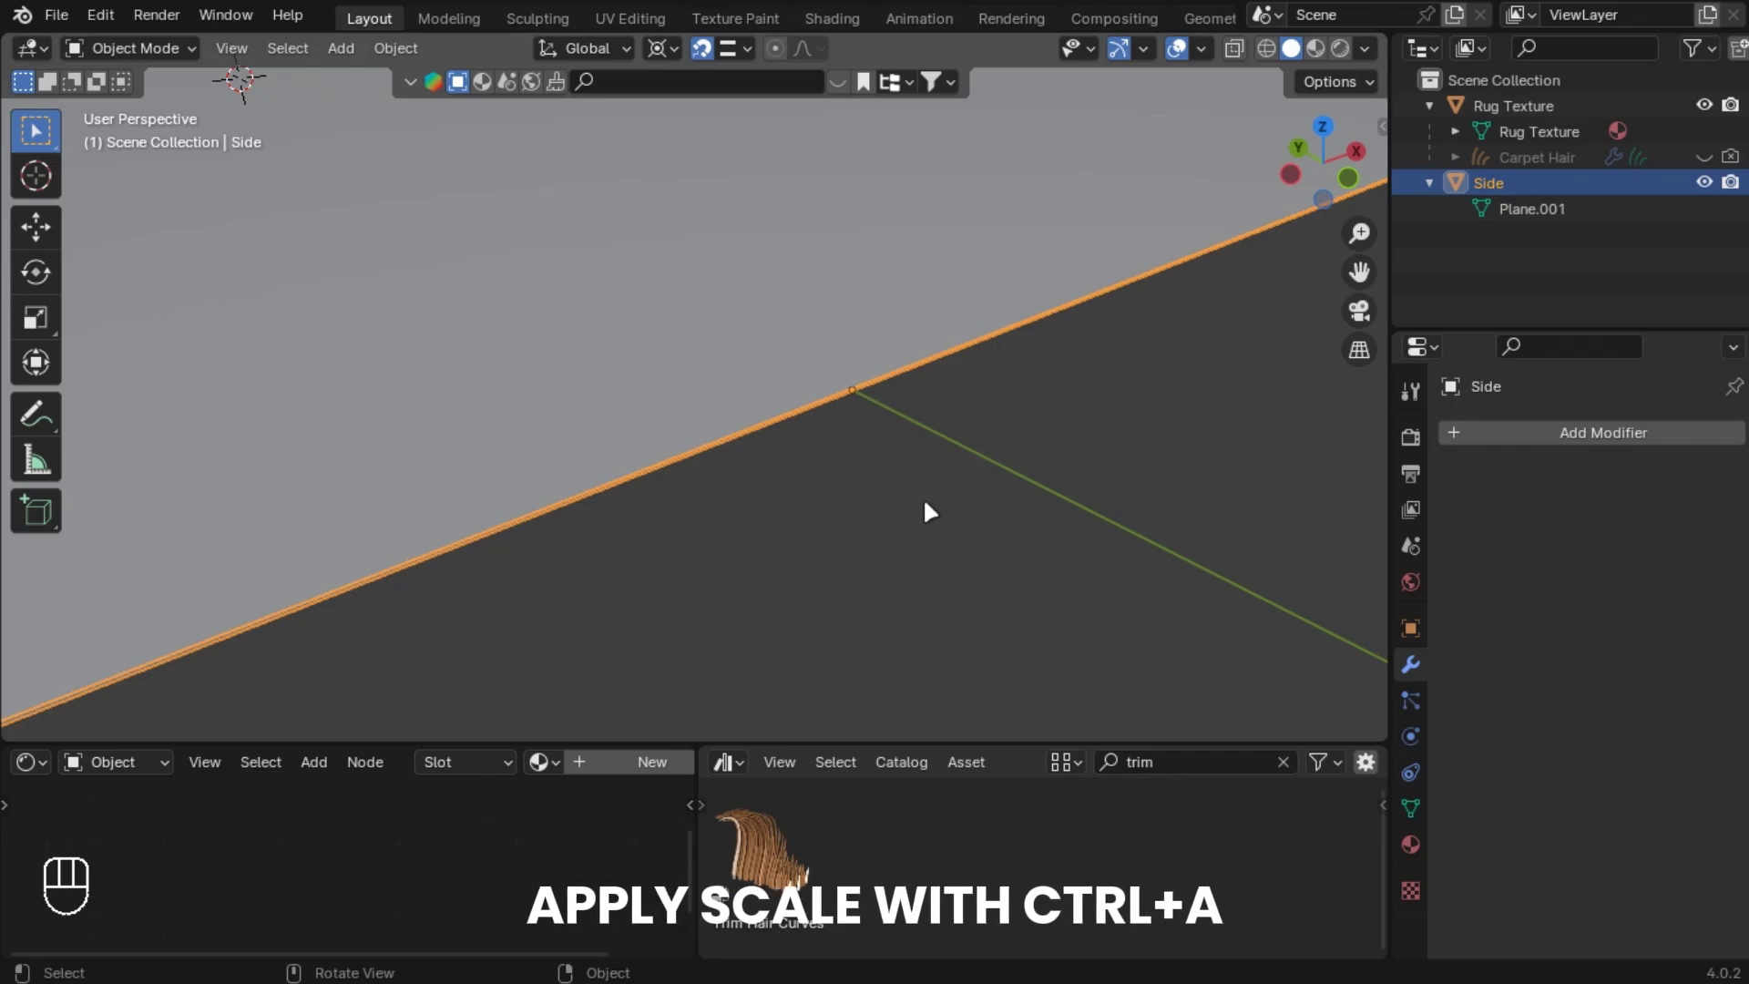
- Add Quick Fur to the Side strip
{"action": "key", "text": "shift+a"}
{"action": "type", "text": "fur"}
{"action": "key", "text": "Return"}
- Rotate the strip's fur curves 90 degrees about the X axis so they point away from the rug
{"action": "middle_click_drag", "start_coordinate": [818, 409], "coordinate": [944, 428]}
{"action": "type", "text": "r"}
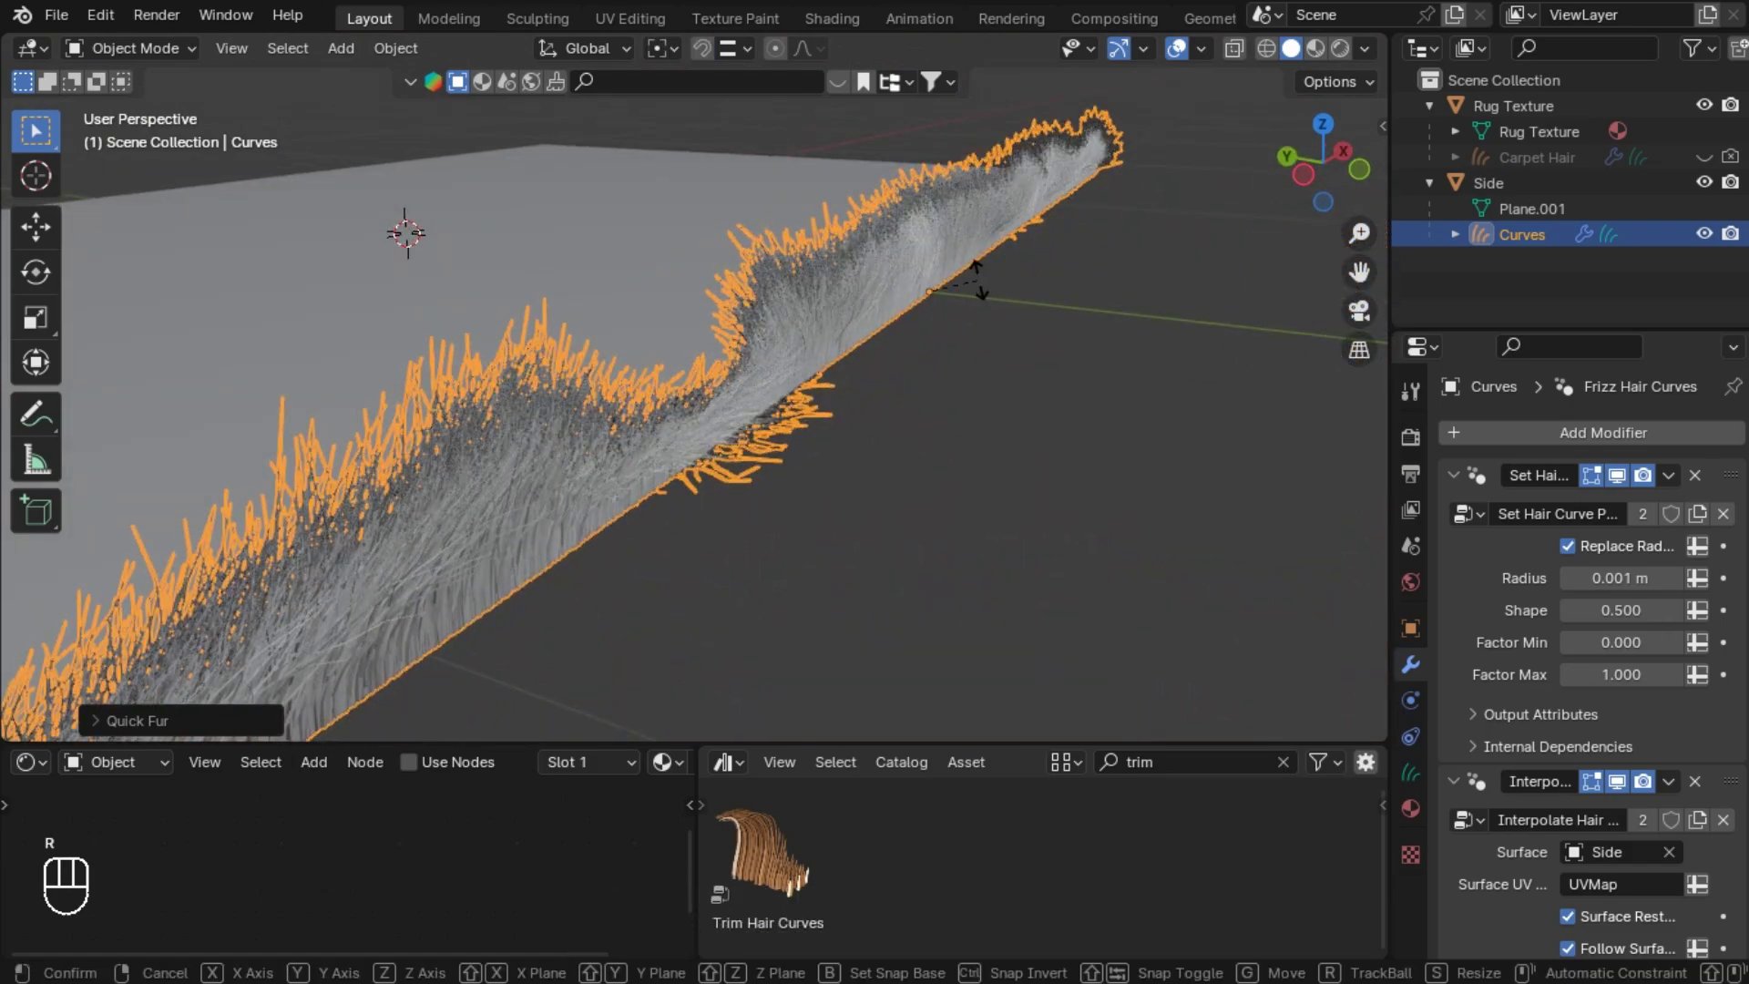
{"action": "type", "text": "x"}
{"action": "type", "text": "90"}
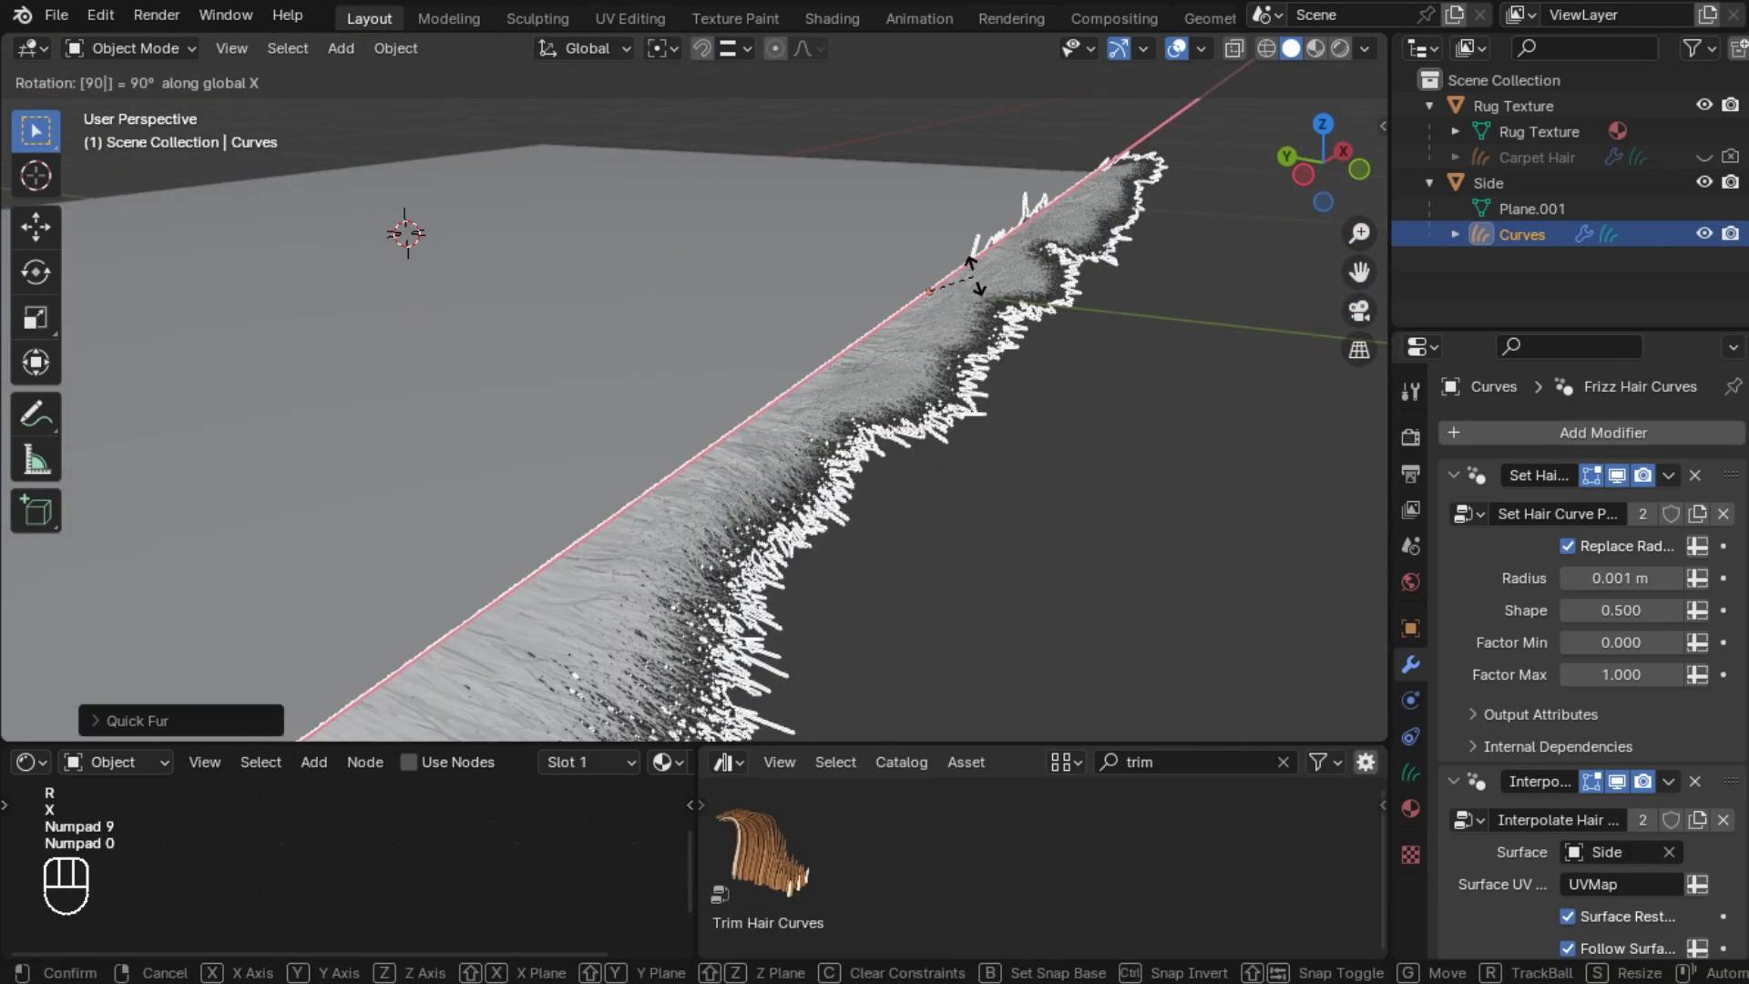
{"action": "key", "text": "Return"}
- Examine the side fur's Set Hair Curve Profile, Interpolate, Noise and Frizz modifier settings
{"action": "middle_click_drag", "start_coordinate": [970, 271], "coordinate": [1066, 182]}
{"action": "scroll", "coordinate": [875, 501], "scroll_direction": "down", "scroll_amount": 5}
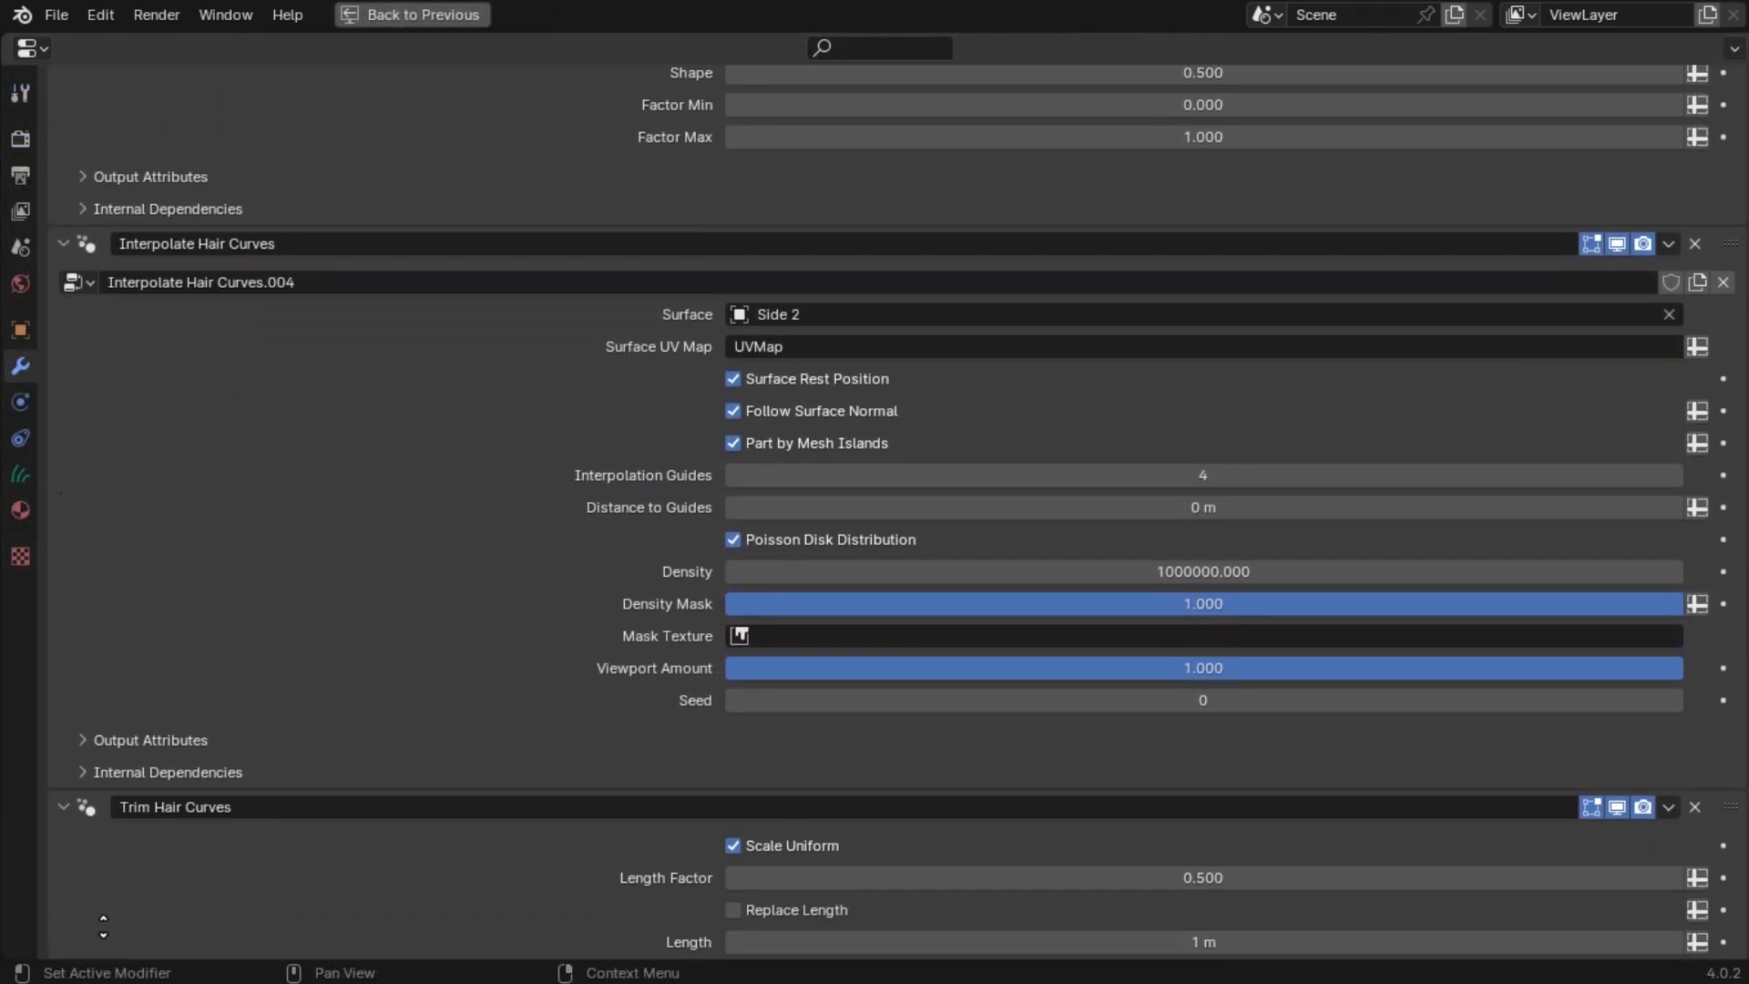
{"action": "middle_click_drag", "start_coordinate": [103, 924], "coordinate": [234, 722]}
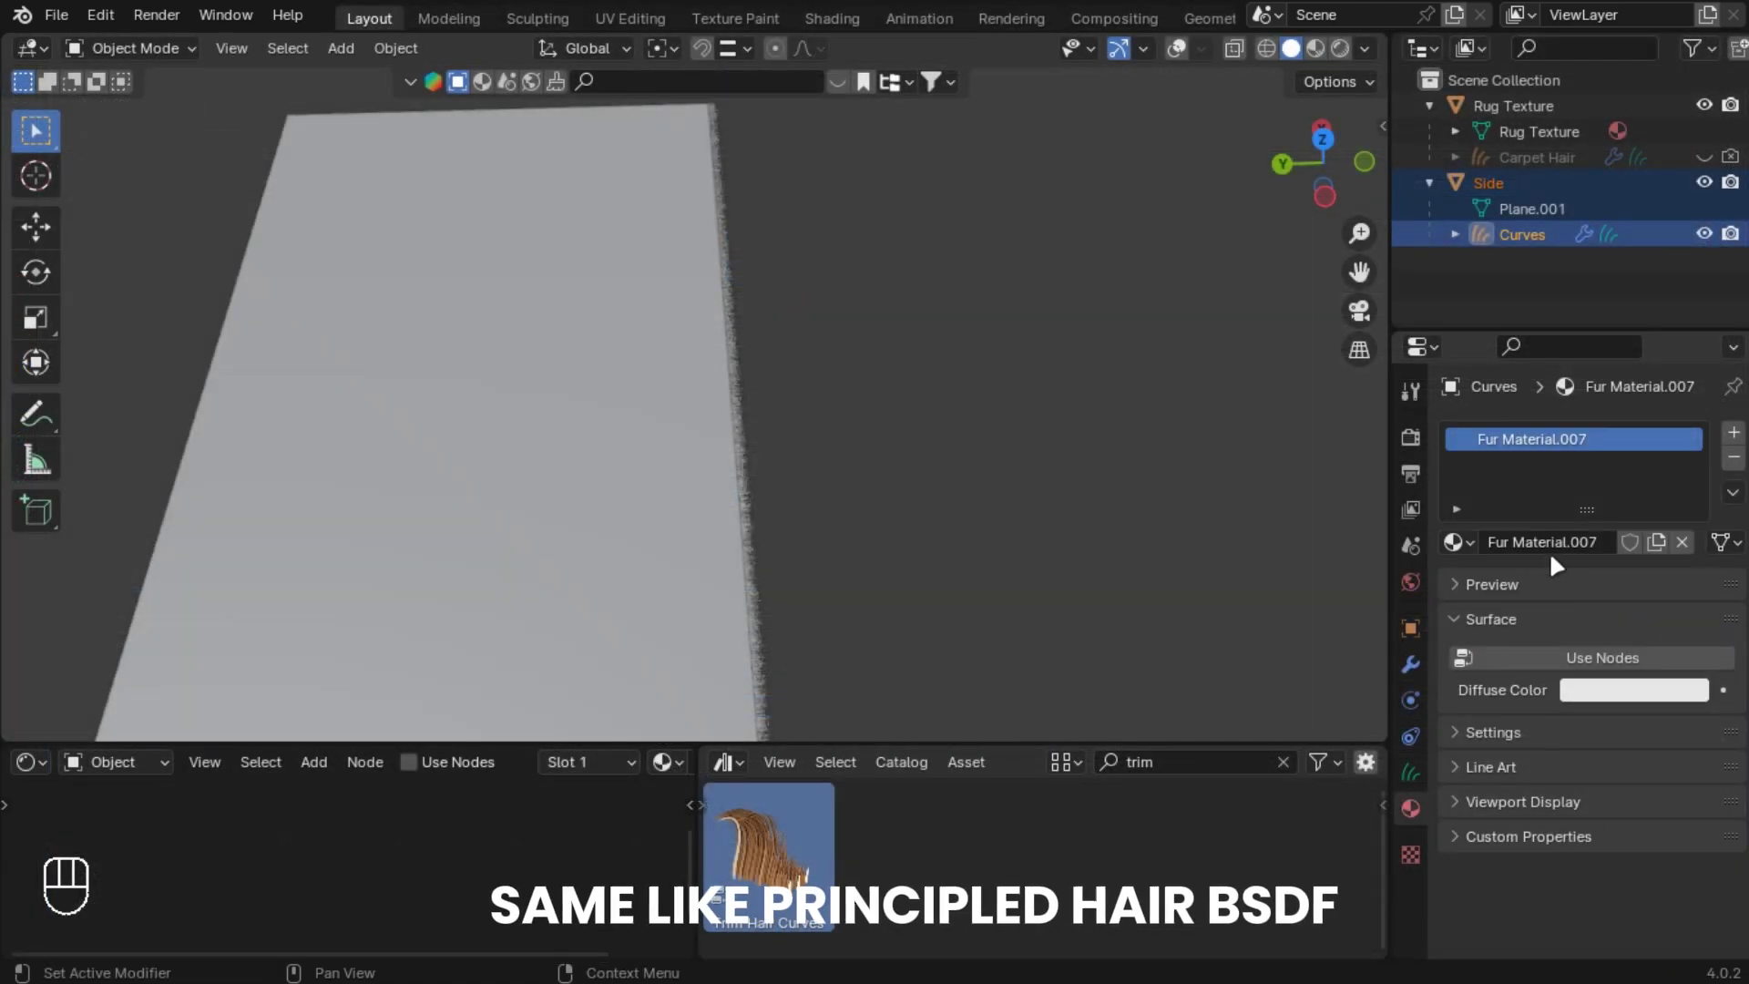
- Enable nodes on the side Curves' fur material and set its surface shader to Principled Hair BSDF
{"action": "left_click", "coordinate": [1532, 234]}
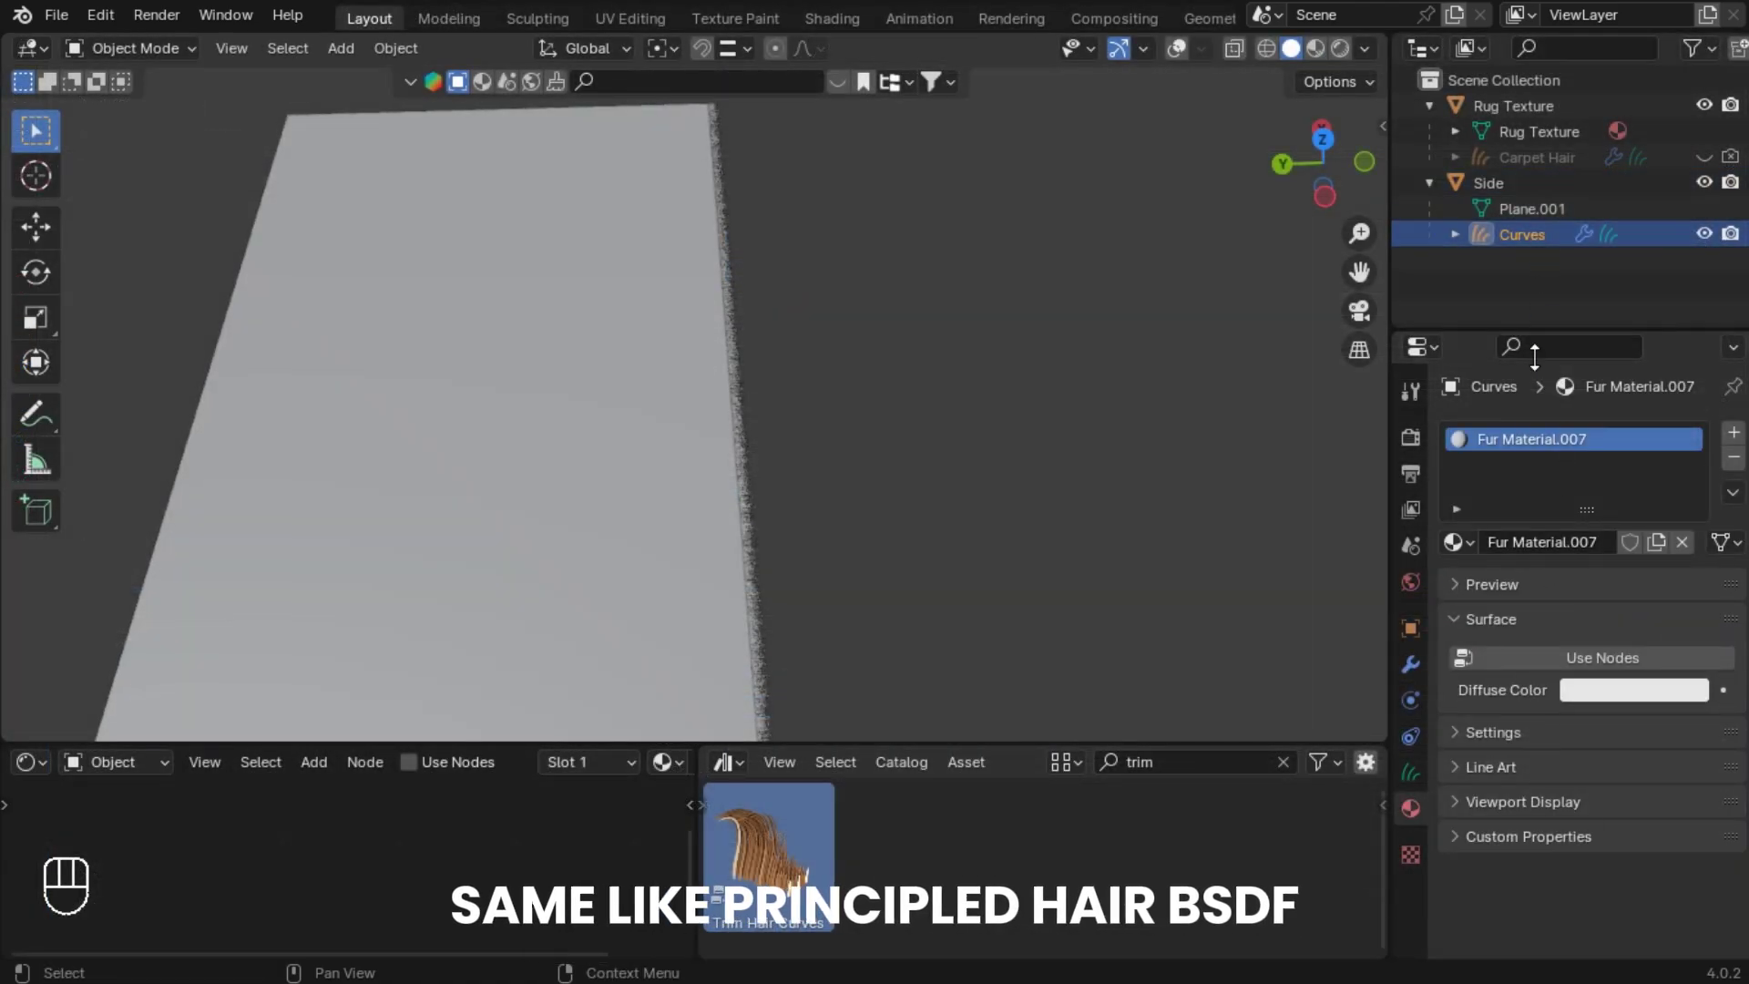
{"action": "left_click", "coordinate": [1585, 657]}
{"action": "left_click", "coordinate": [1588, 656]}
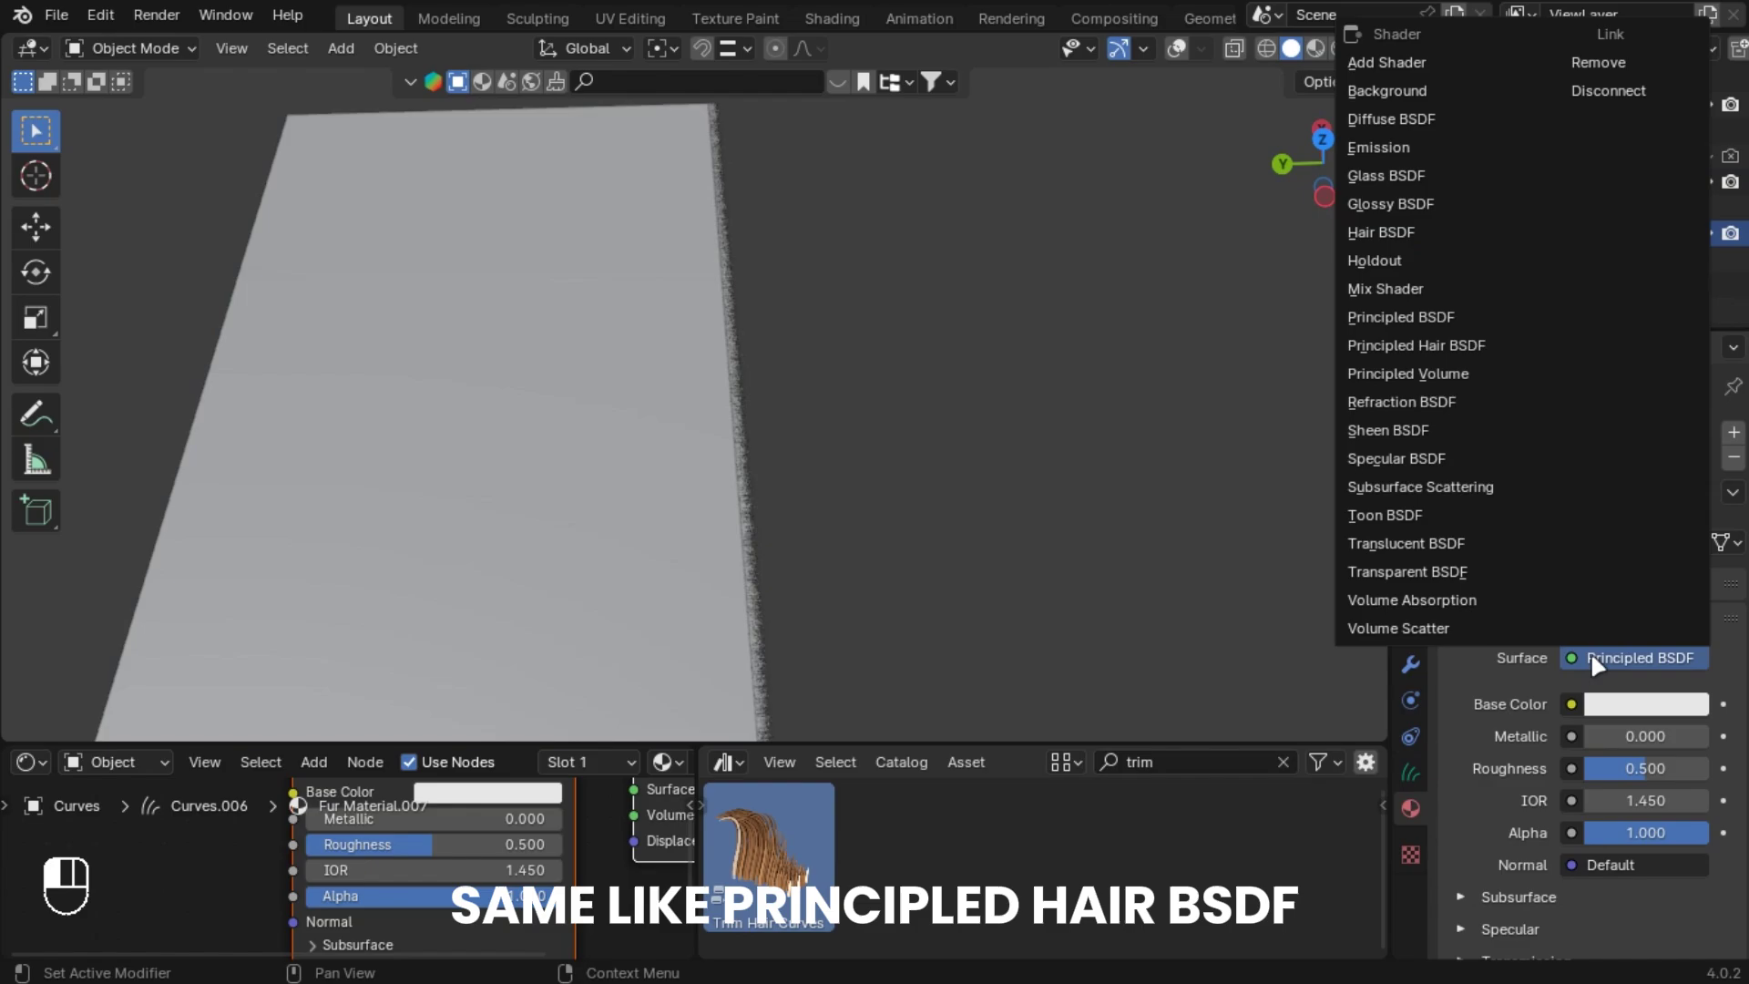
{"action": "left_click", "coordinate": [1421, 347]}
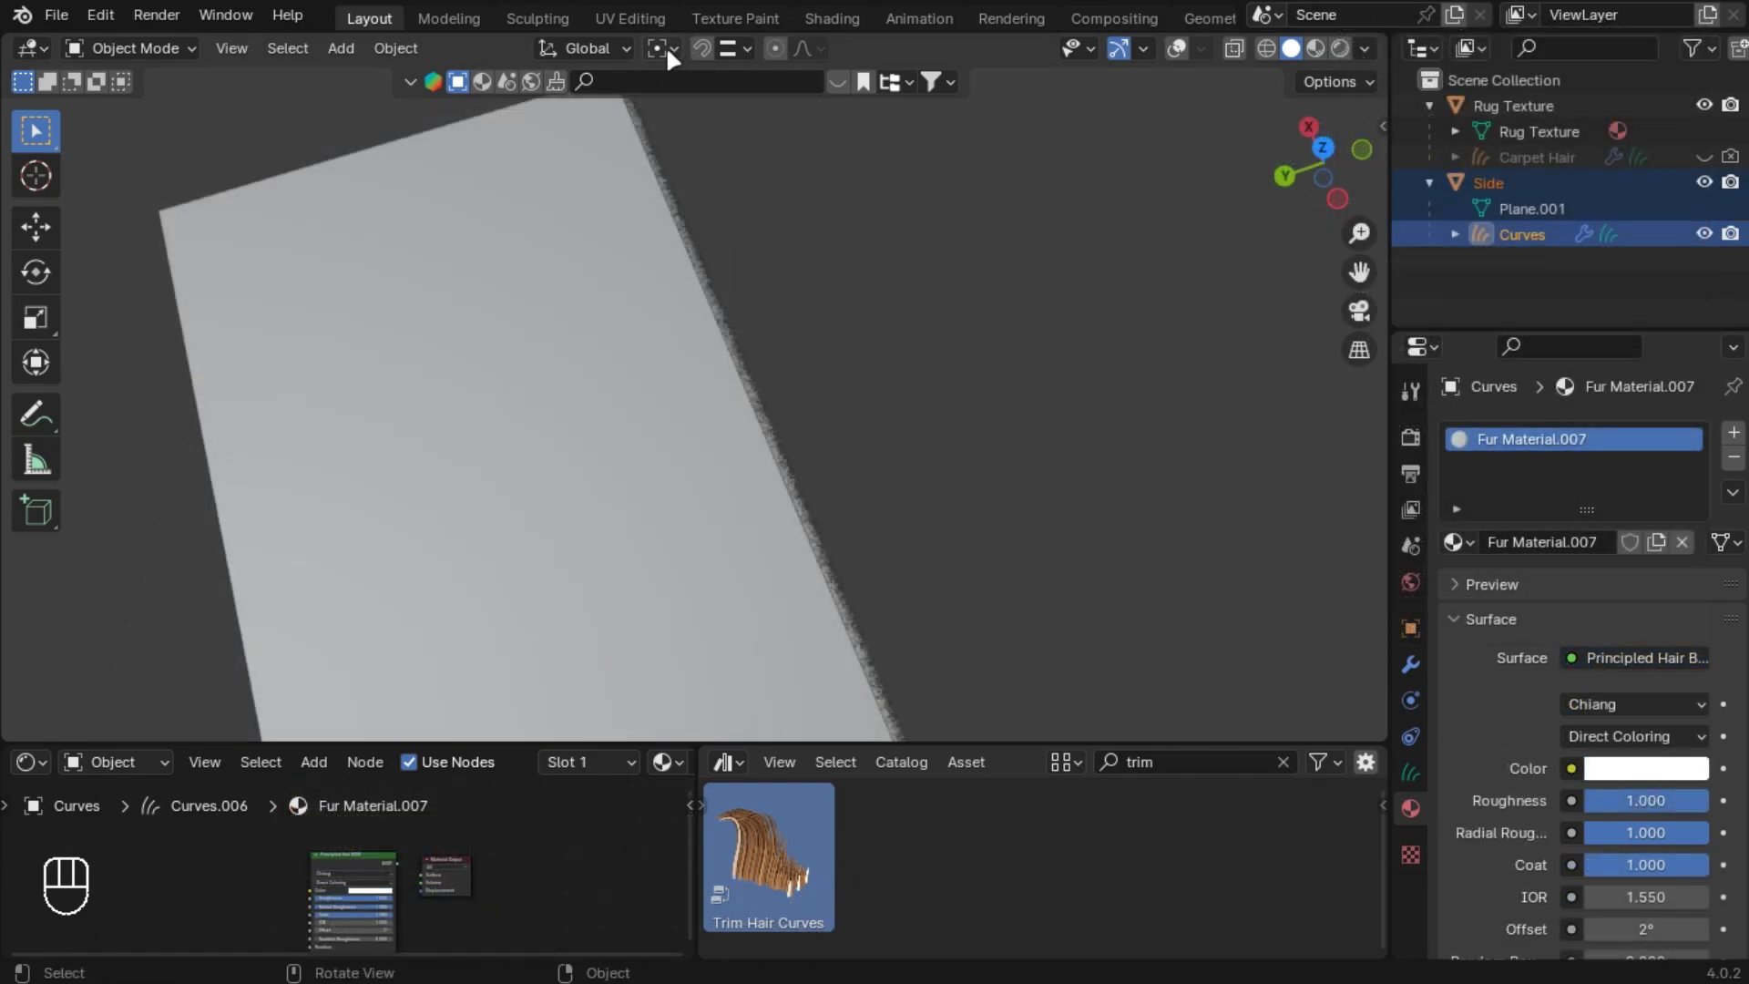
- Set the transform pivot point to the 3D Cursor and duplicate the Side strip together with its fur curves
{"action": "left_click", "coordinate": [663, 49]}
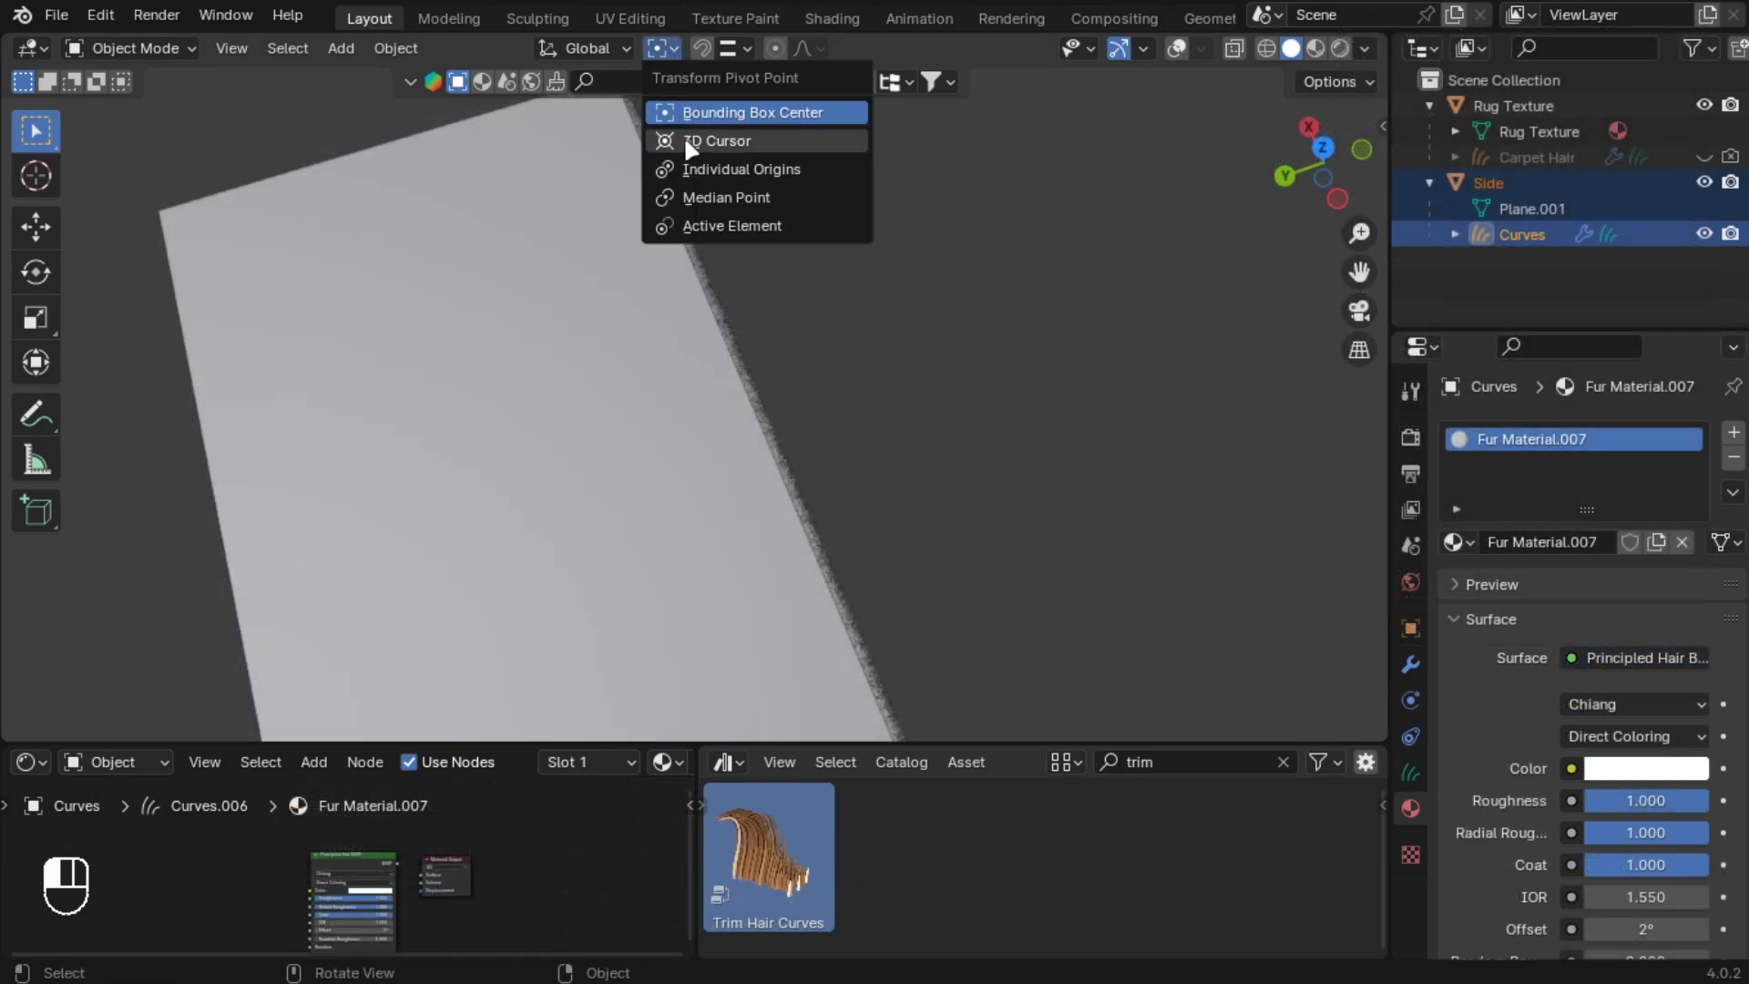
{"action": "left_click", "coordinate": [688, 142]}
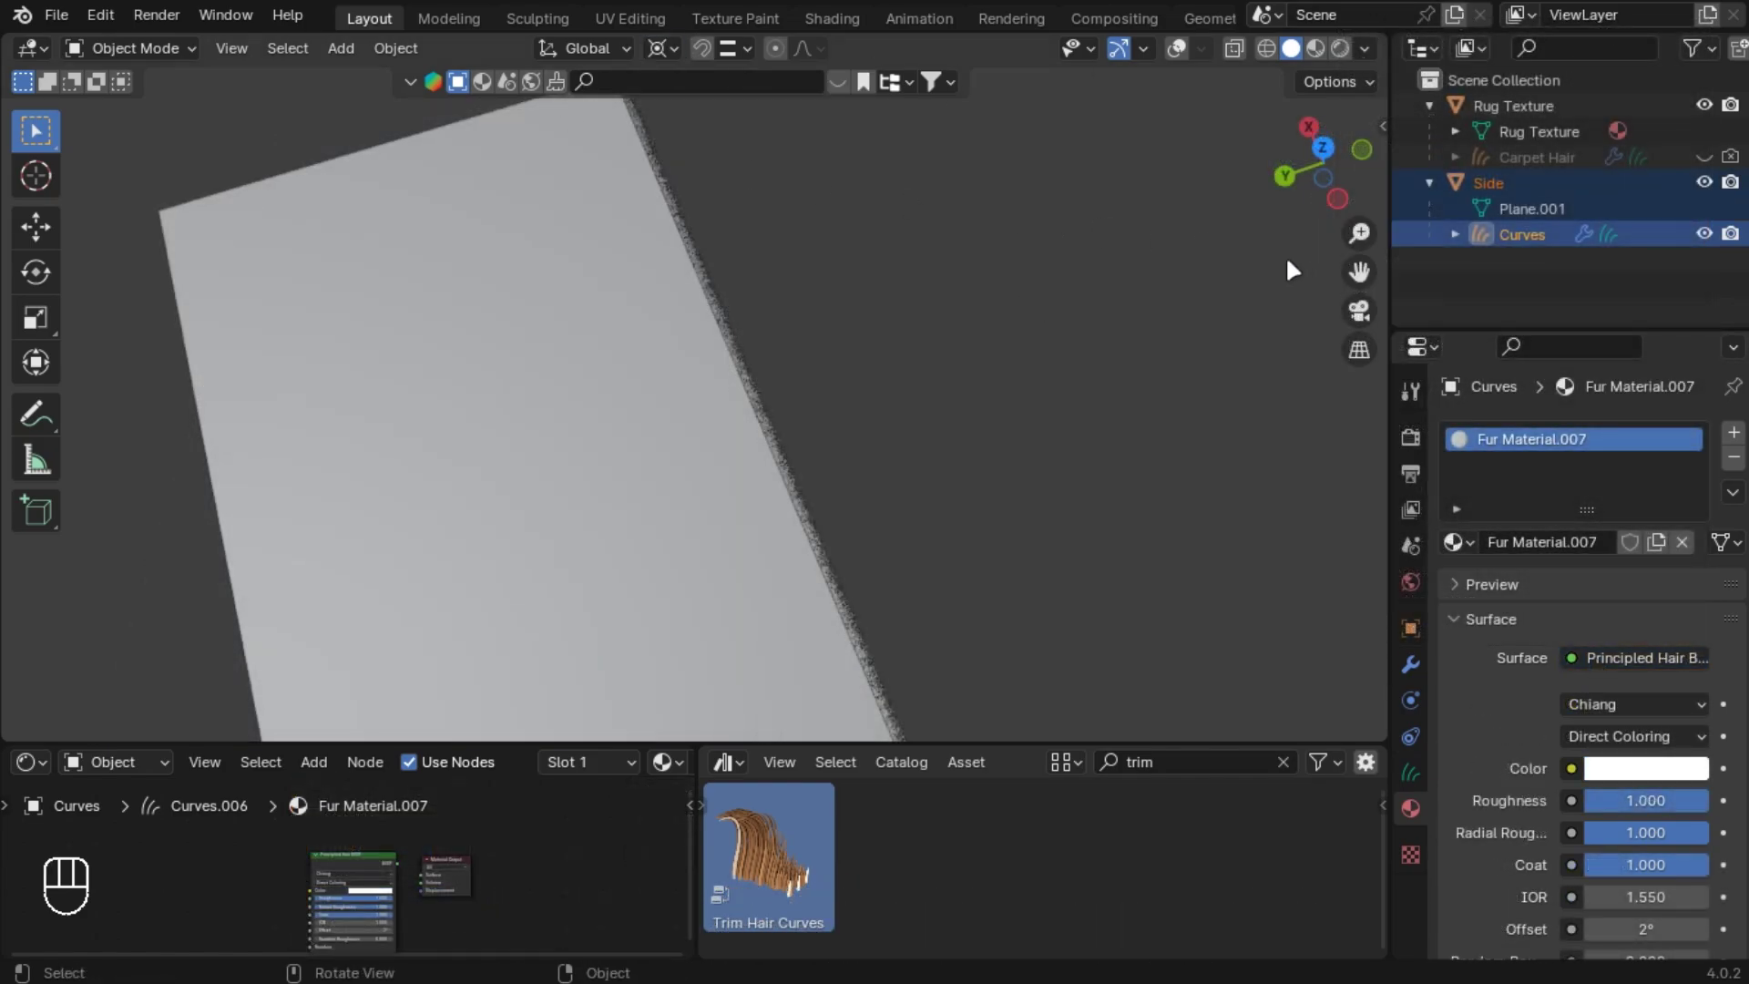
{"action": "left_click", "coordinate": [1426, 182]}
{"action": "left_click", "coordinate": [1495, 184]}
{"action": "left_click", "coordinate": [1429, 182]}
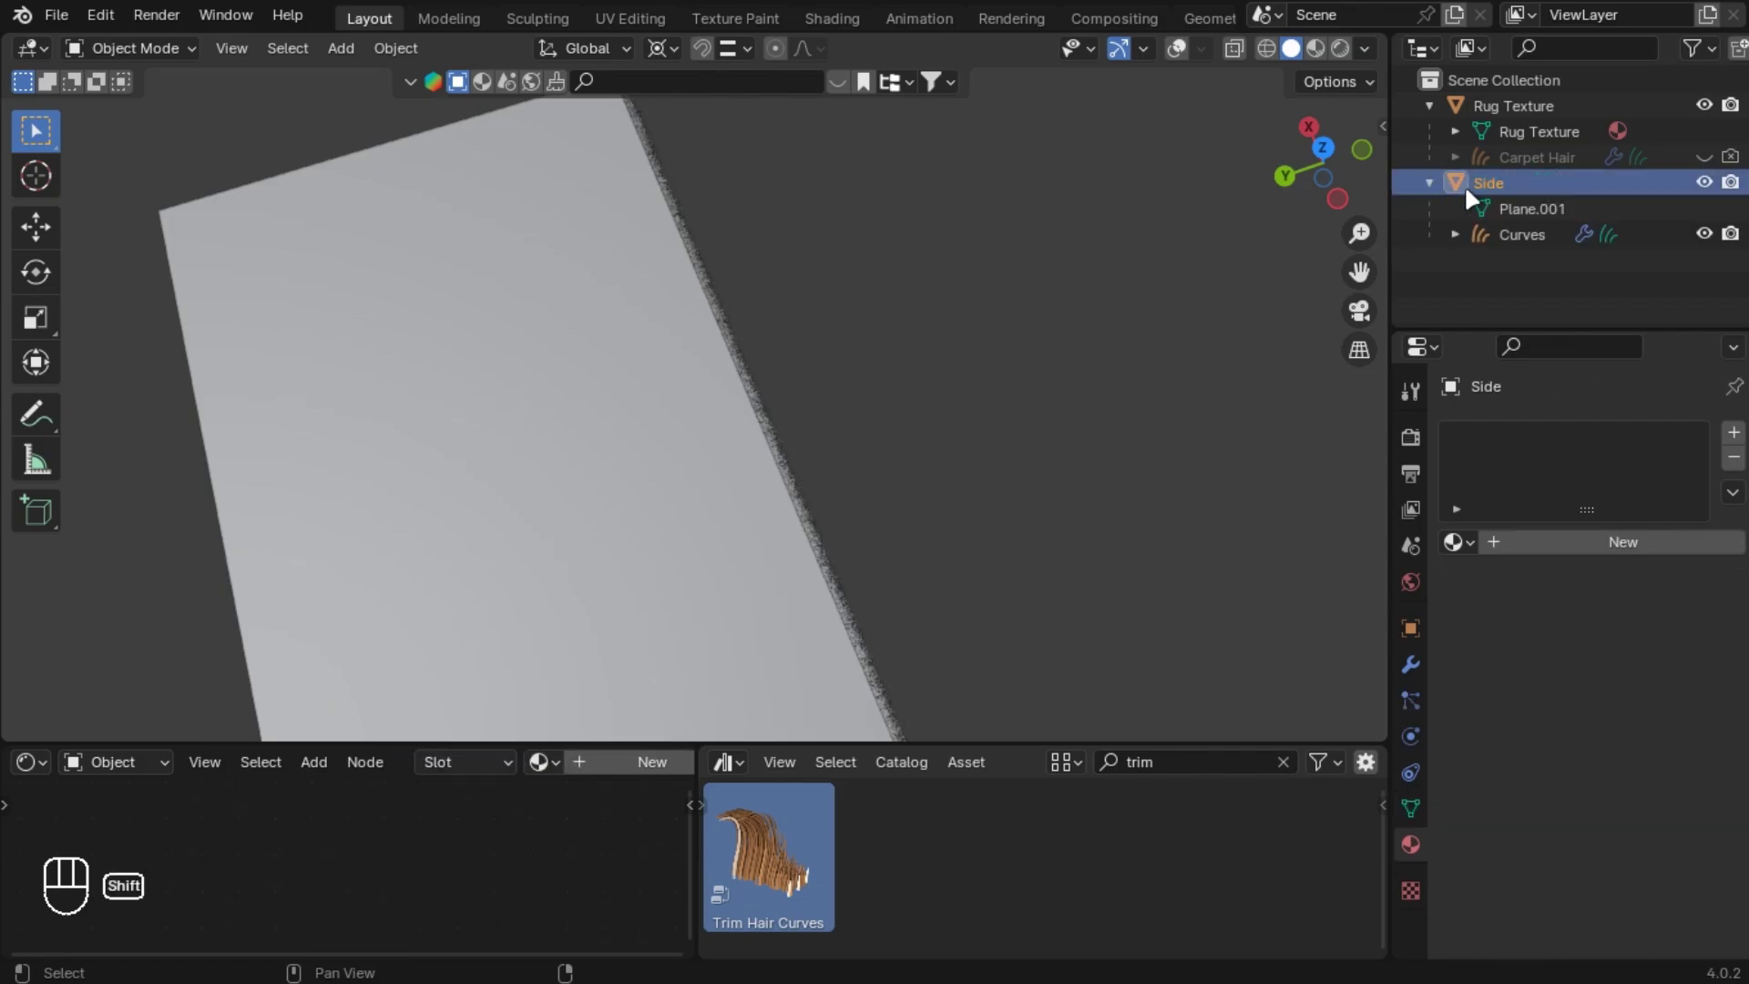
{"action": "left_click", "coordinate": [1521, 234], "text": "shift"}
{"action": "key", "text": "ctrl+c"}
{"action": "left_click", "coordinate": [1430, 182]}
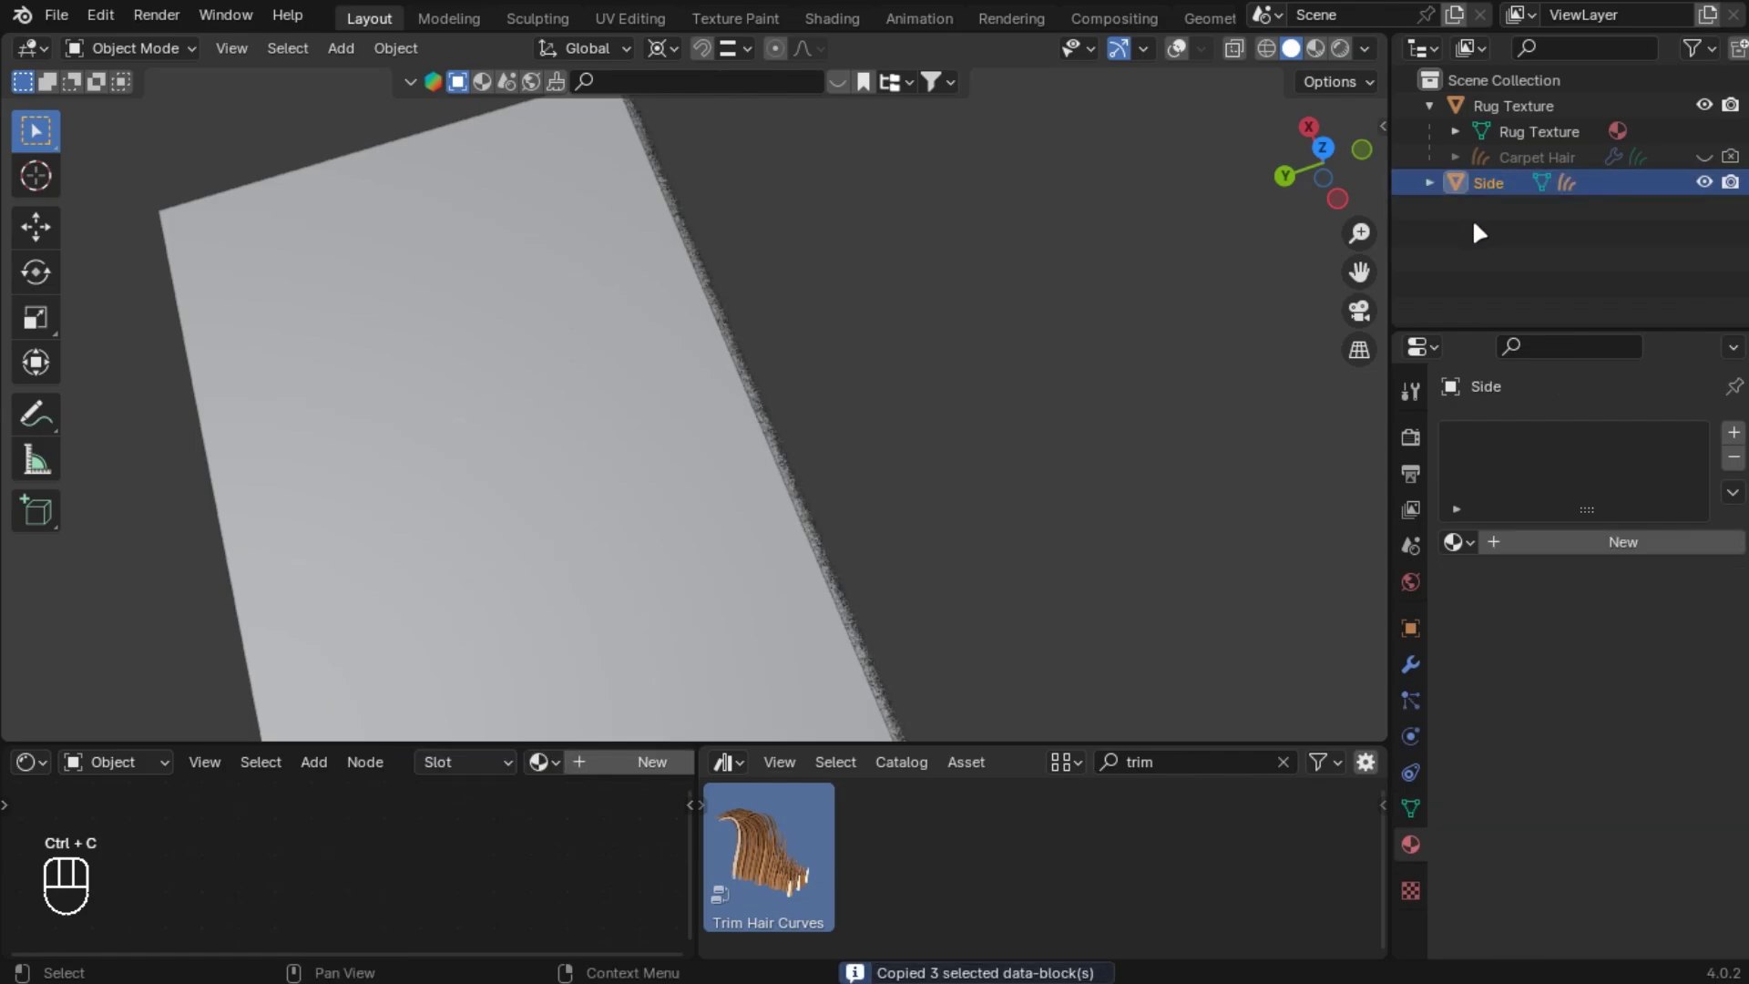
{"action": "key", "text": "ctrl+v"}
- Rename the duplicated strip as Side 2
{"action": "left_click", "coordinate": [1496, 210]}
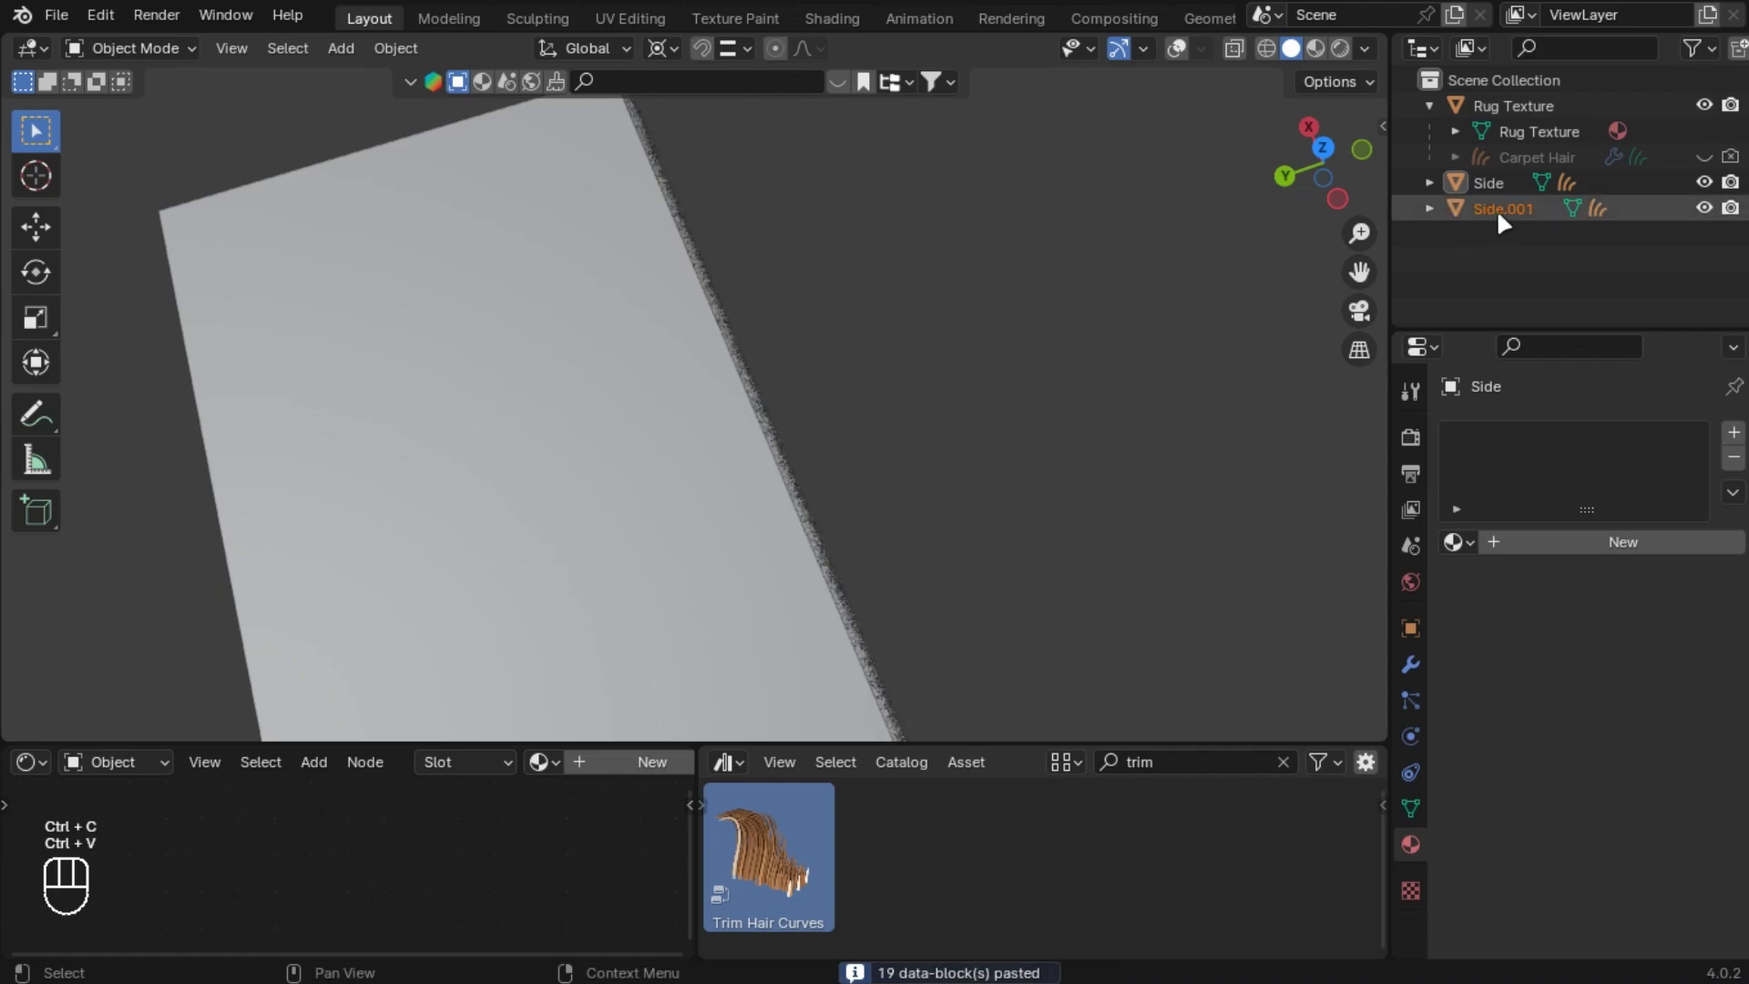
{"action": "double_click", "coordinate": [1499, 208]}
{"action": "key", "text": "Right"}
{"action": "key", "text": "shift+Left"}
{"action": "key", "text": "shift+Left"}
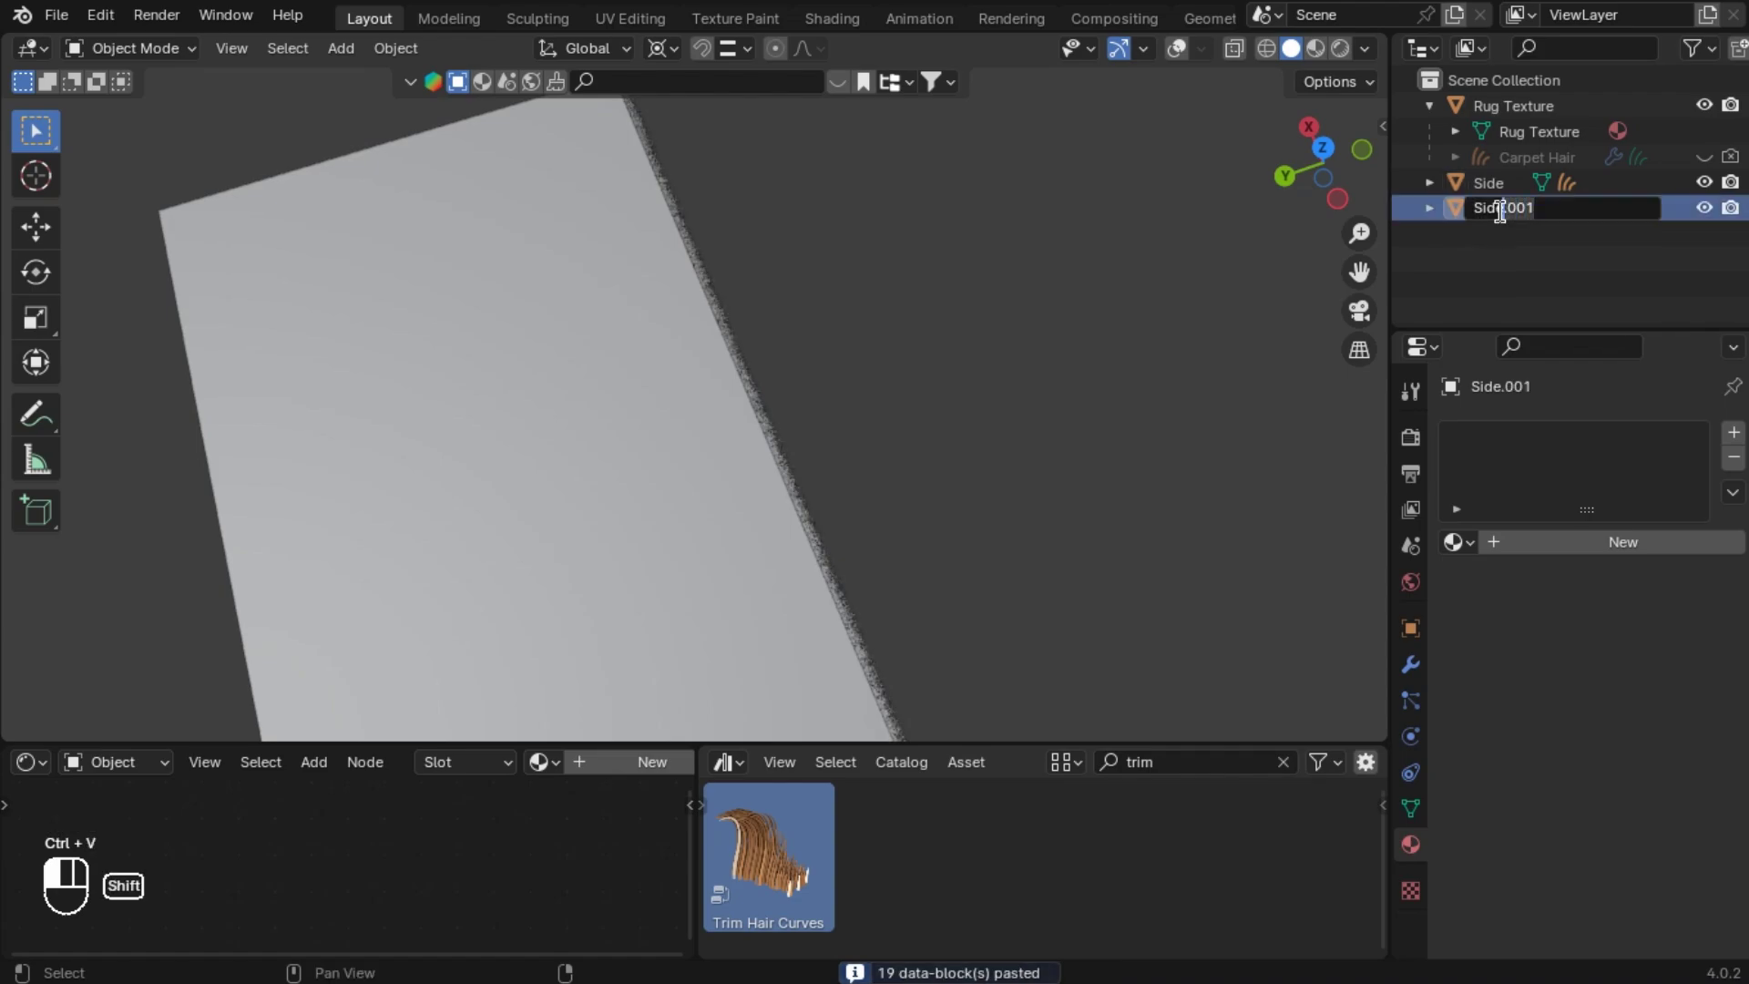
{"action": "key", "text": "BackSpace"}
{"action": "key", "text": "BackSpace"}
{"action": "type", "text": "2"}
{"action": "key", "text": "Return"}
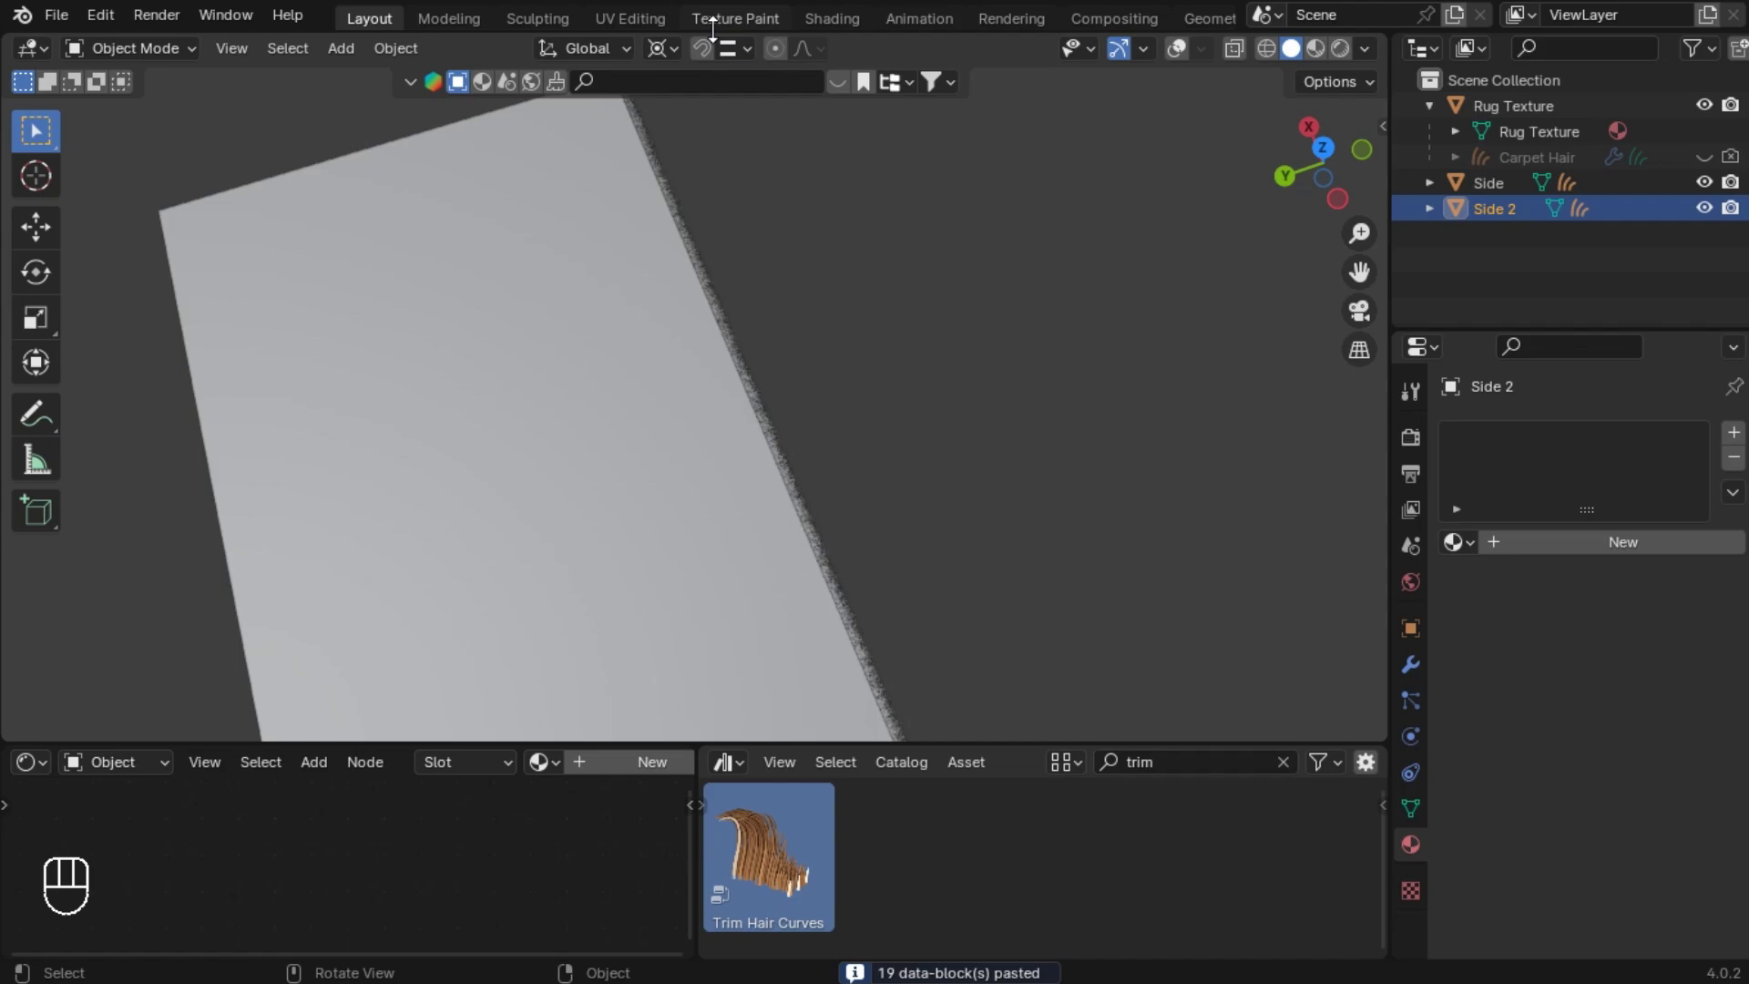
- Turn on the viewport overlays and rotate Side 2 by 180 degrees about Z around the 3D Cursor
{"action": "left_click", "coordinate": [671, 49]}
{"action": "left_click", "coordinate": [670, 141]}
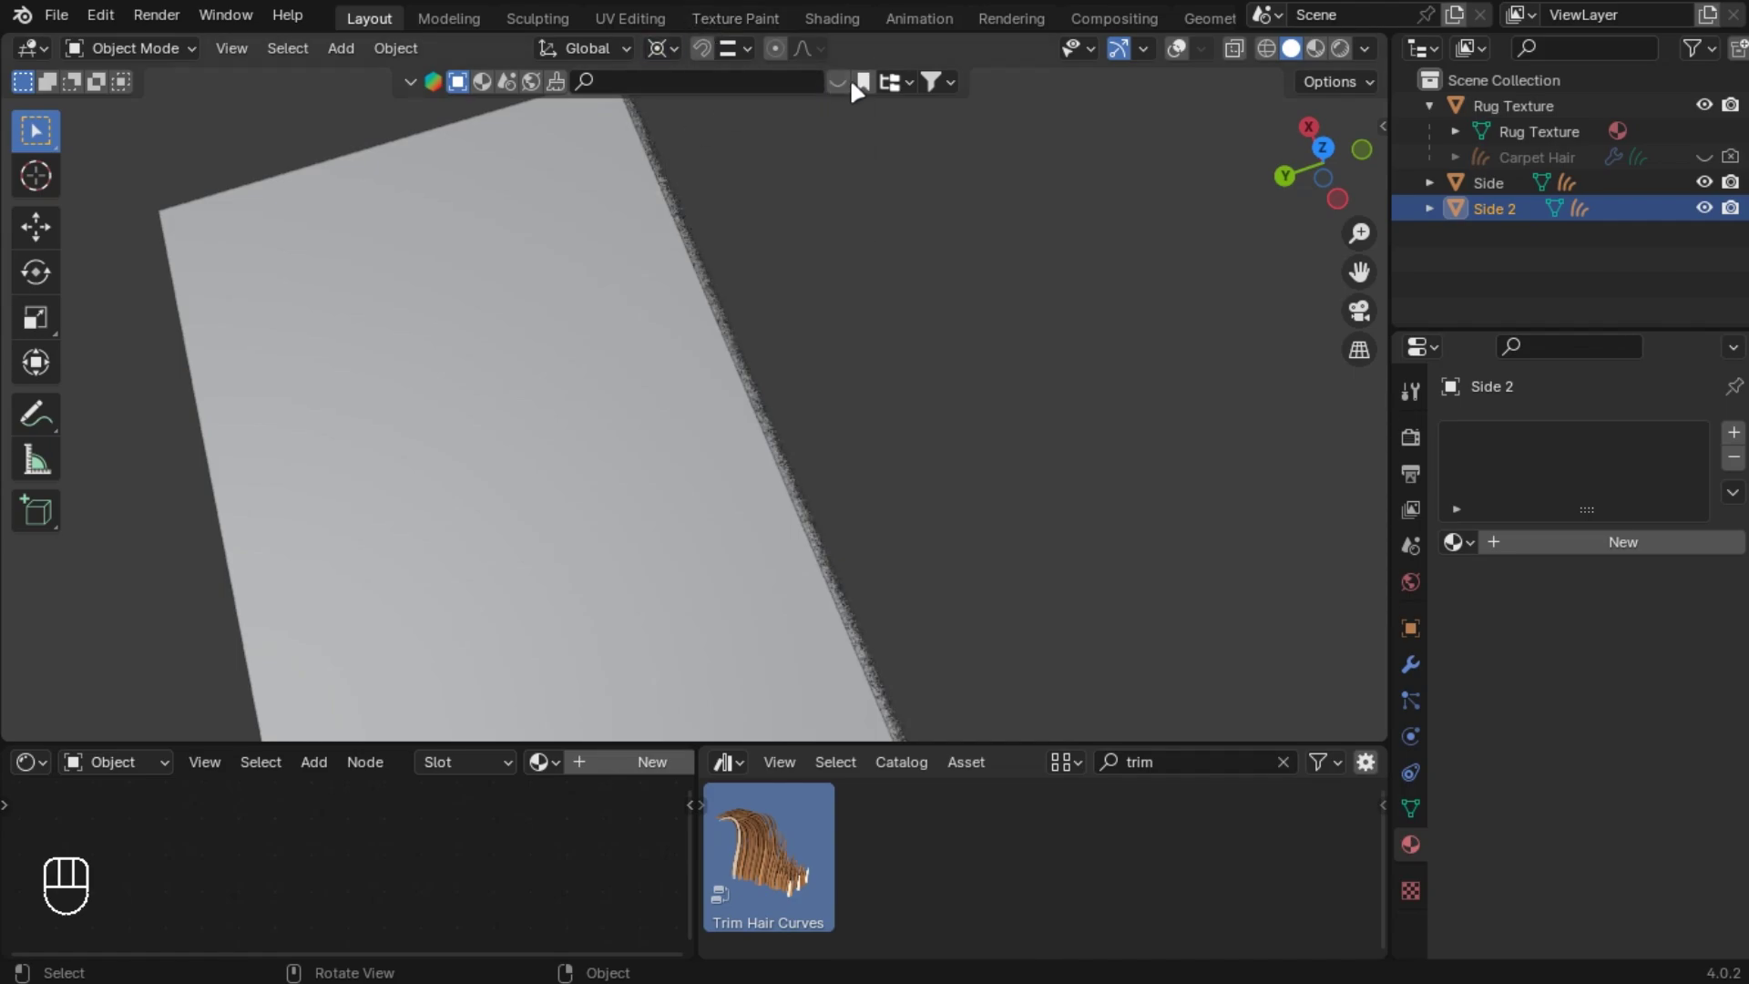
{"action": "left_click", "coordinate": [1178, 50]}
{"action": "scroll", "coordinate": [703, 450], "scroll_direction": "down", "scroll_amount": 3}
{"action": "type", "text": "rz"}
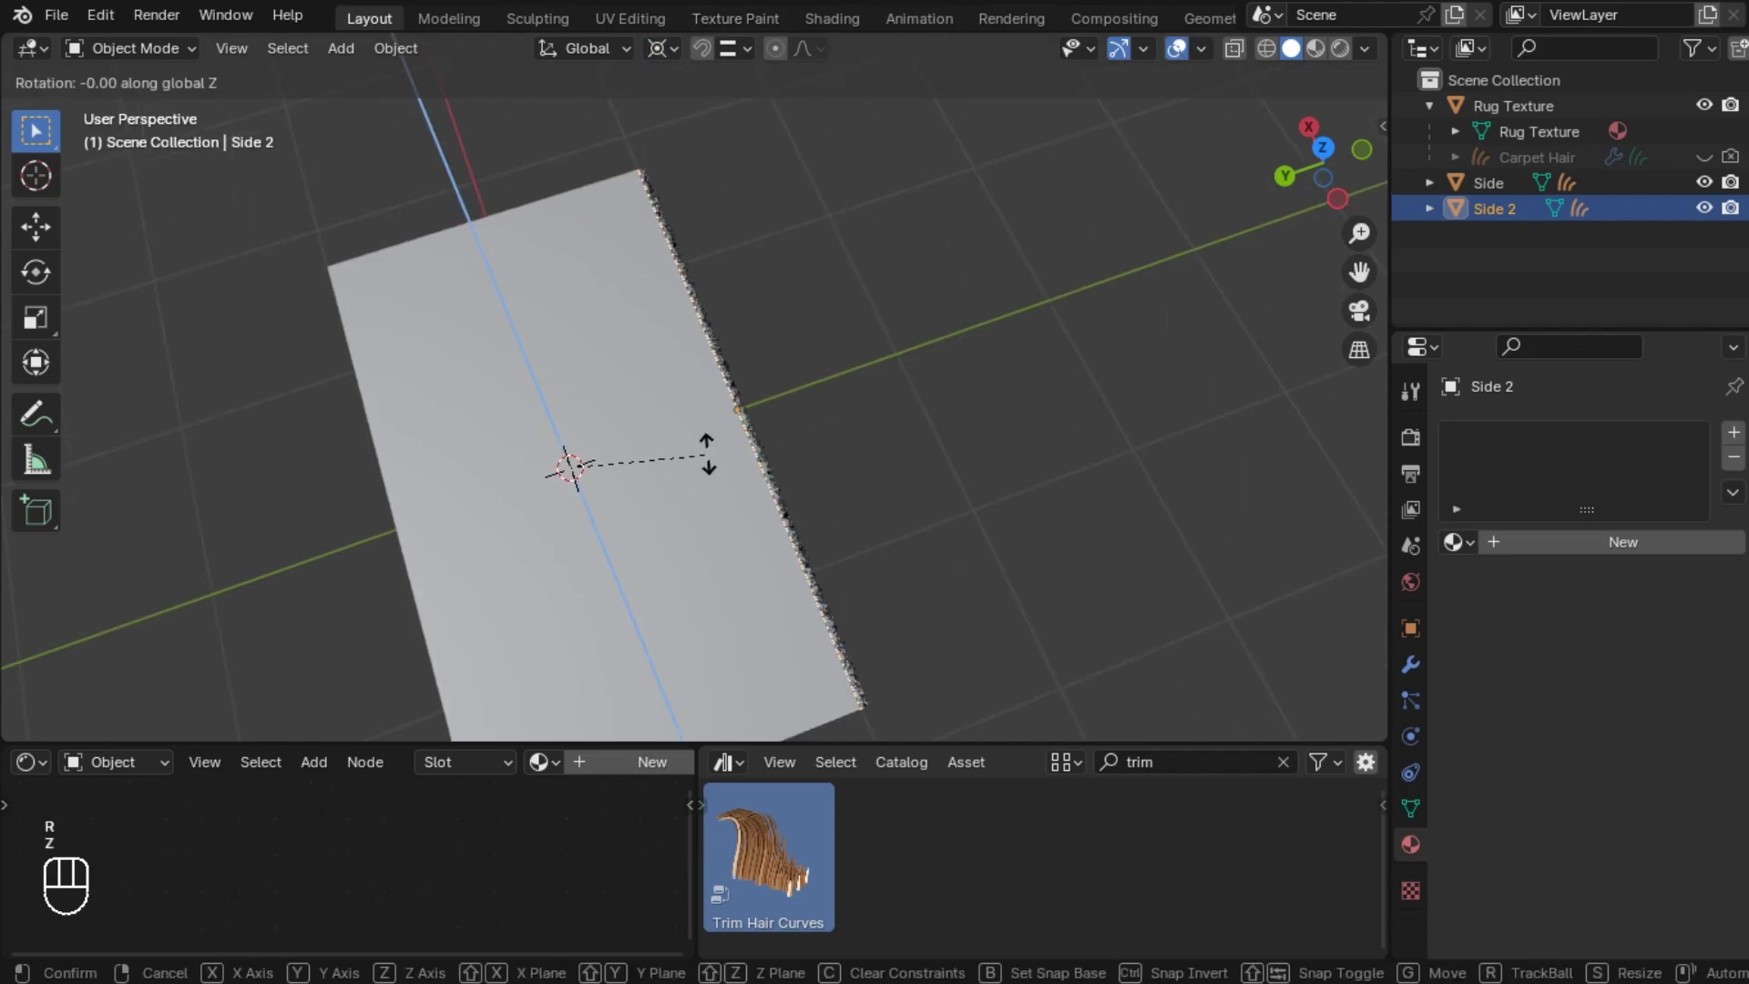
{"action": "type", "text": "180"}
{"action": "key", "text": "Return"}
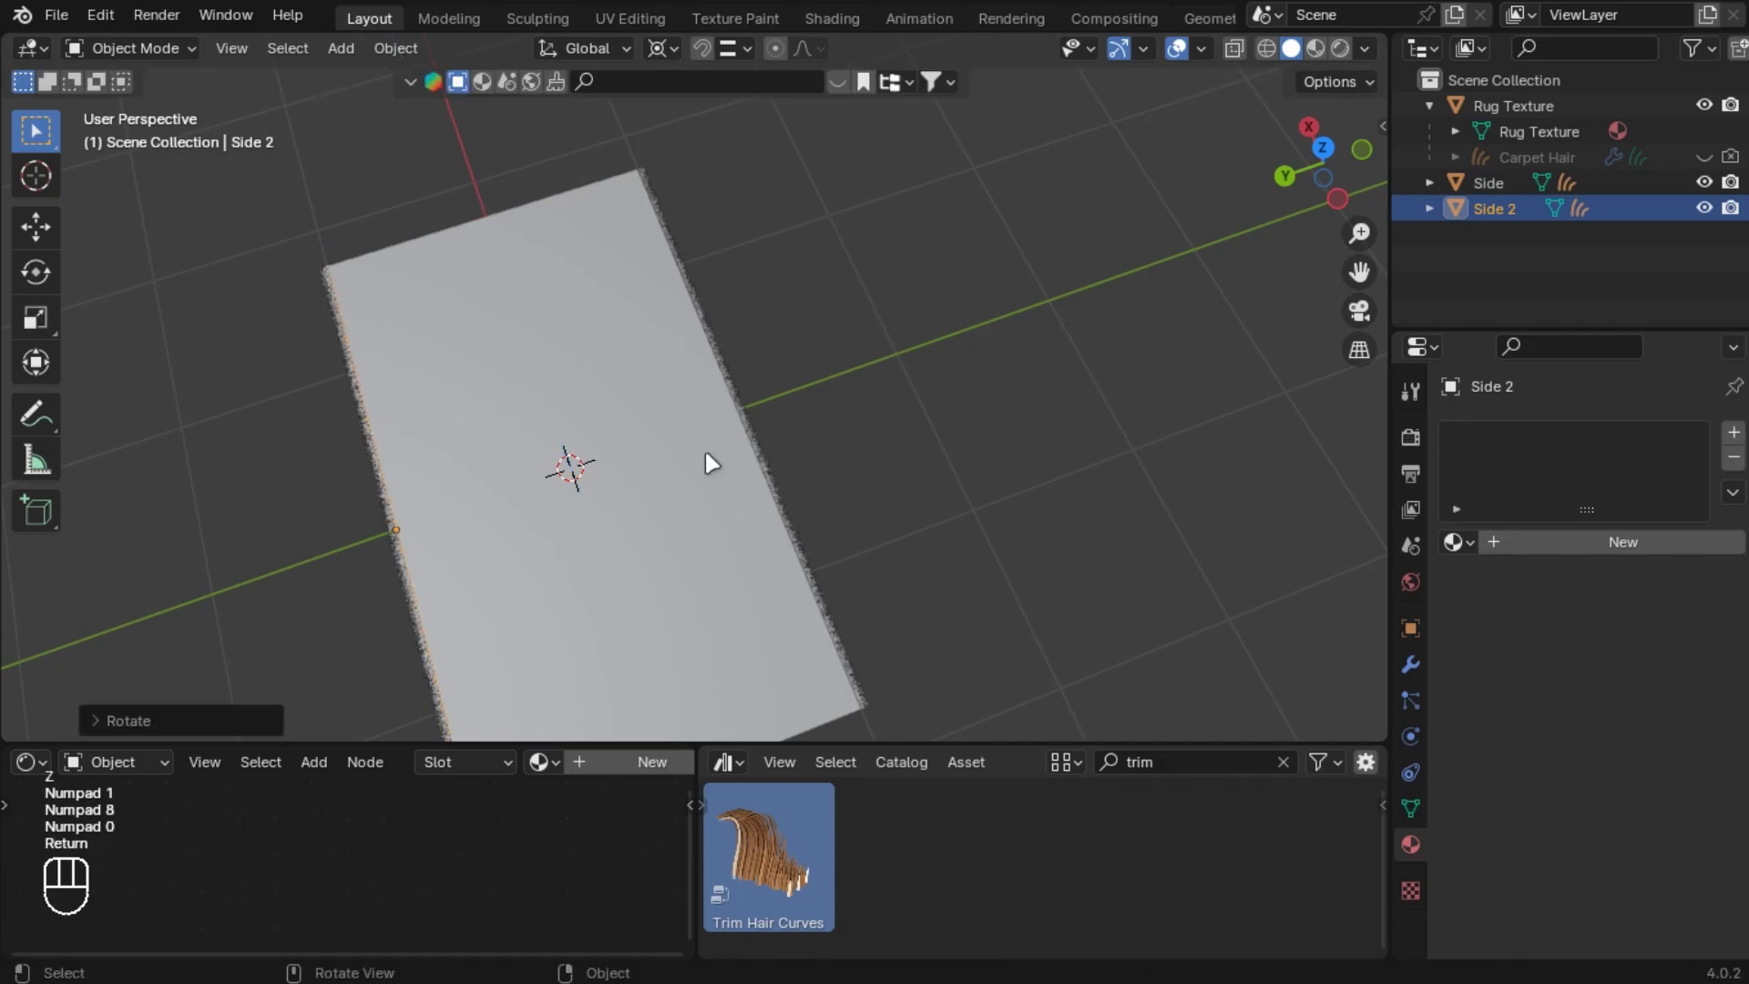
- Paste another copy of the Side strip with its fur and rename it as Side 3
{"action": "scroll", "coordinate": [704, 449], "scroll_direction": "up", "scroll_amount": 8}
{"action": "scroll", "coordinate": [964, 562], "scroll_direction": "down", "scroll_amount": 8}
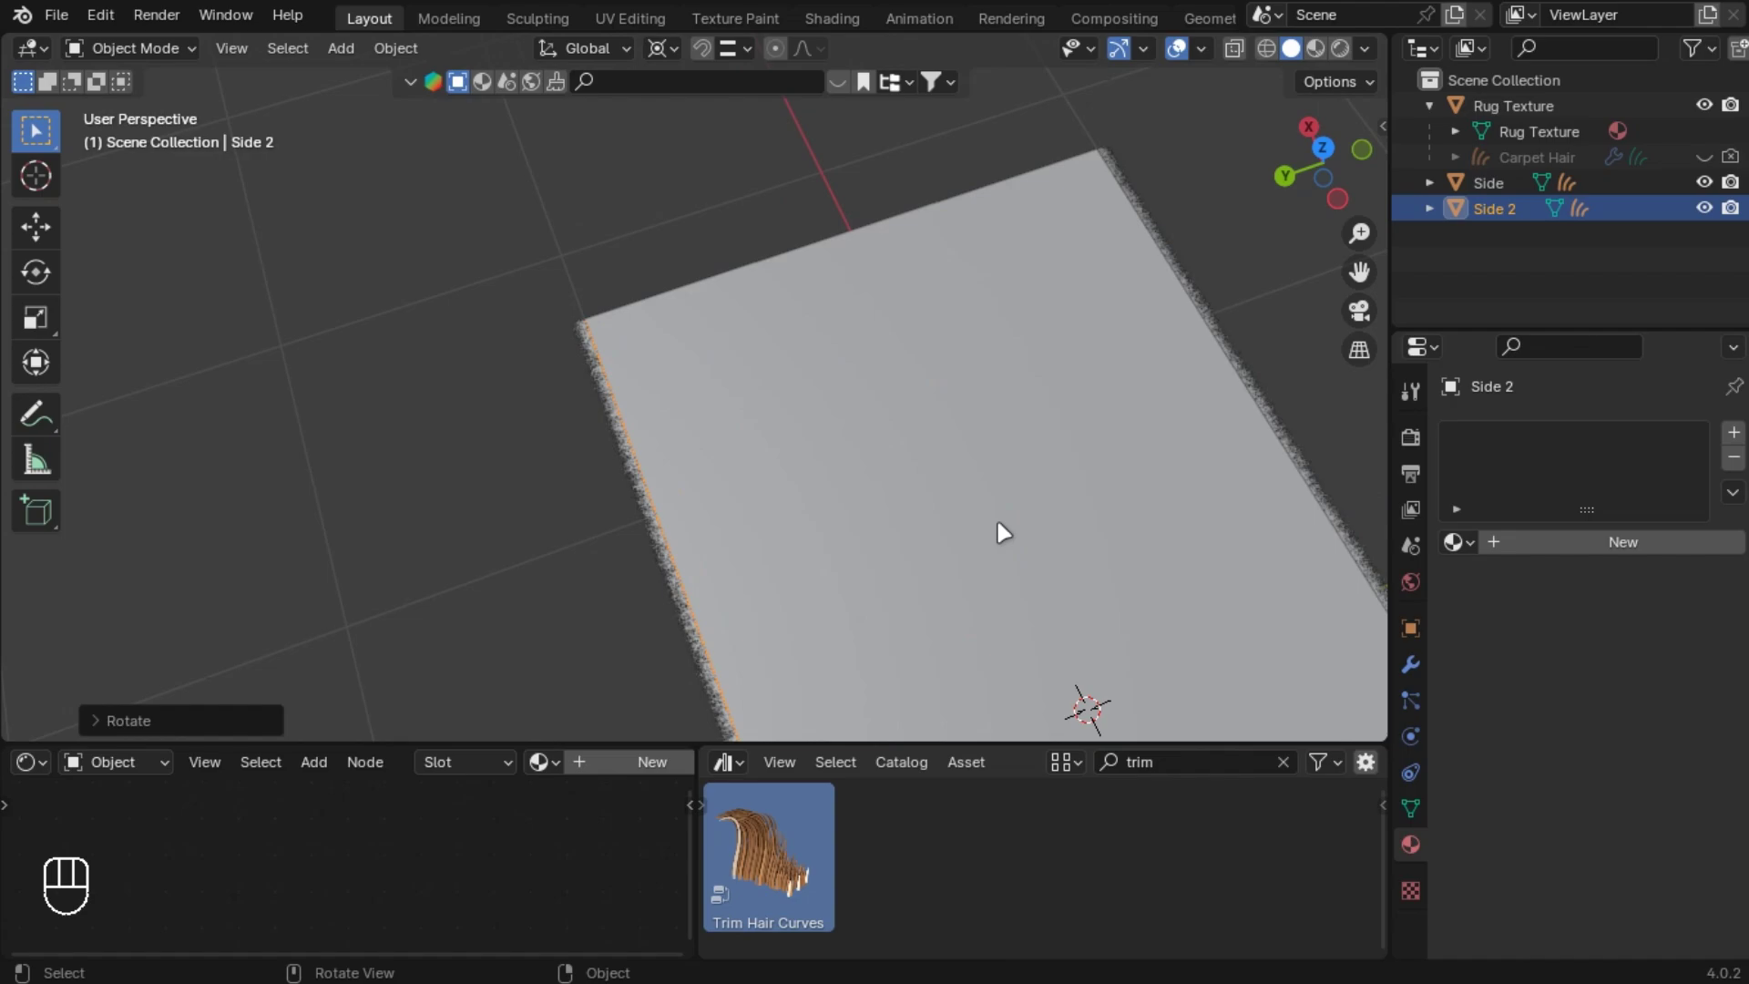
{"action": "key", "text": "ctrl+v"}
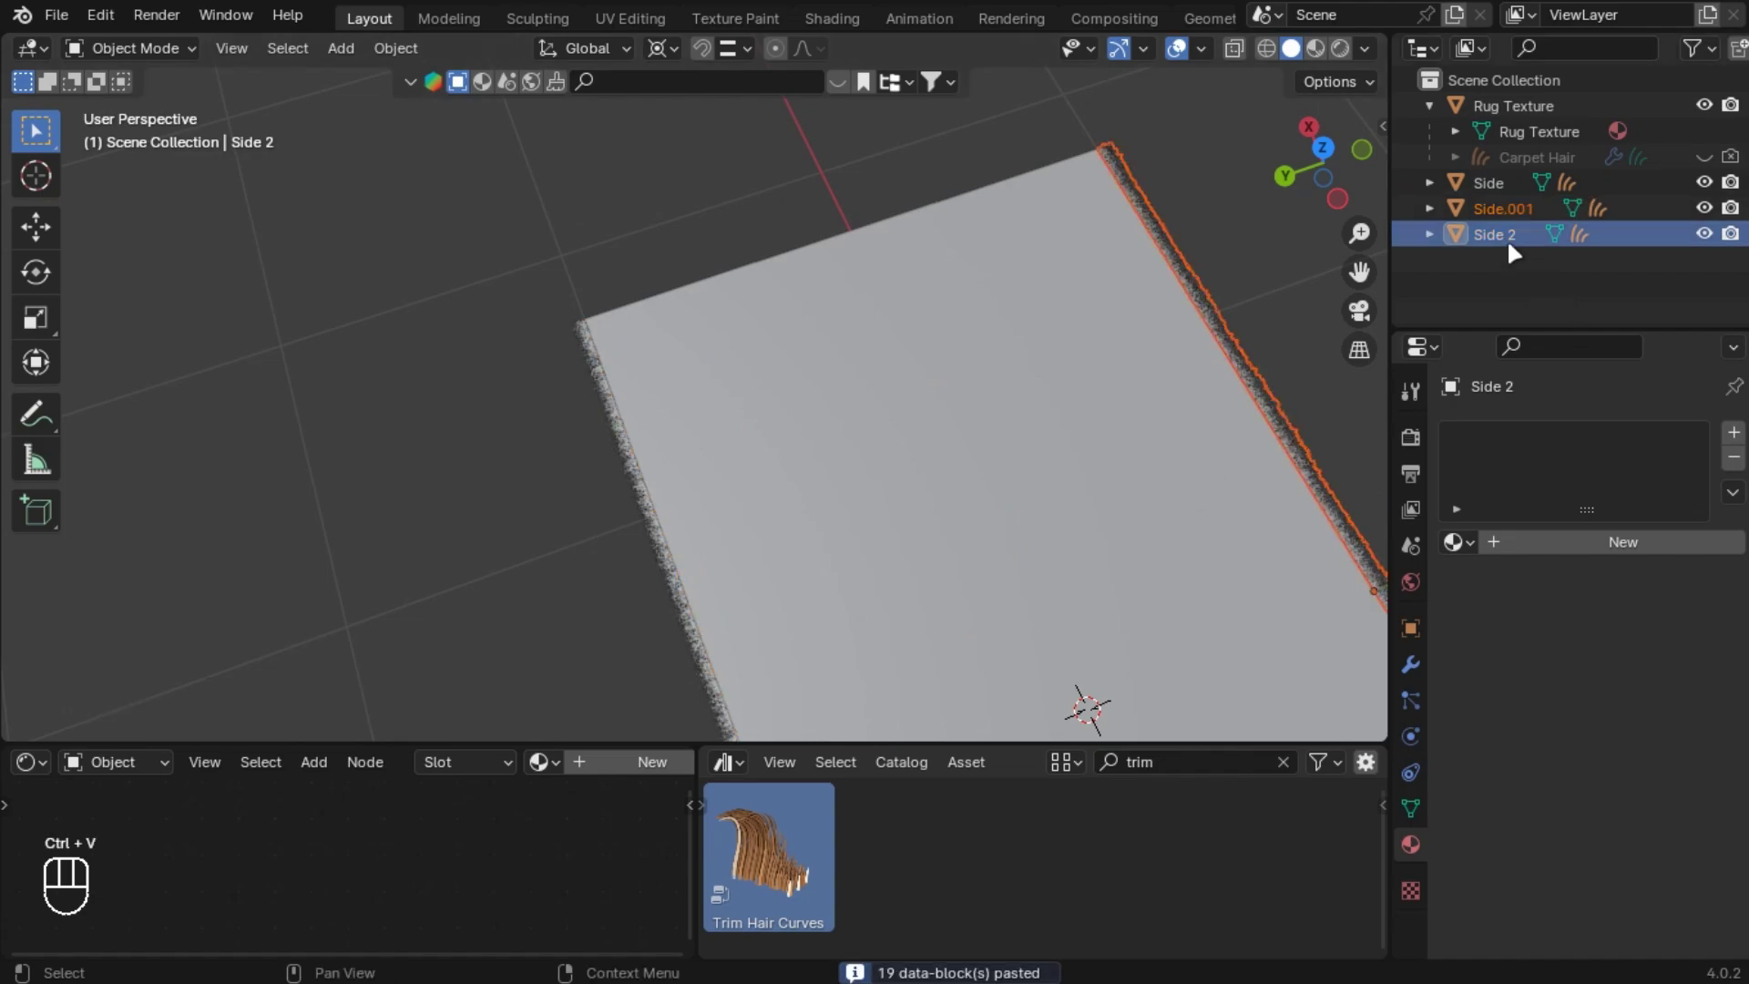
{"action": "double_click", "coordinate": [1496, 208]}
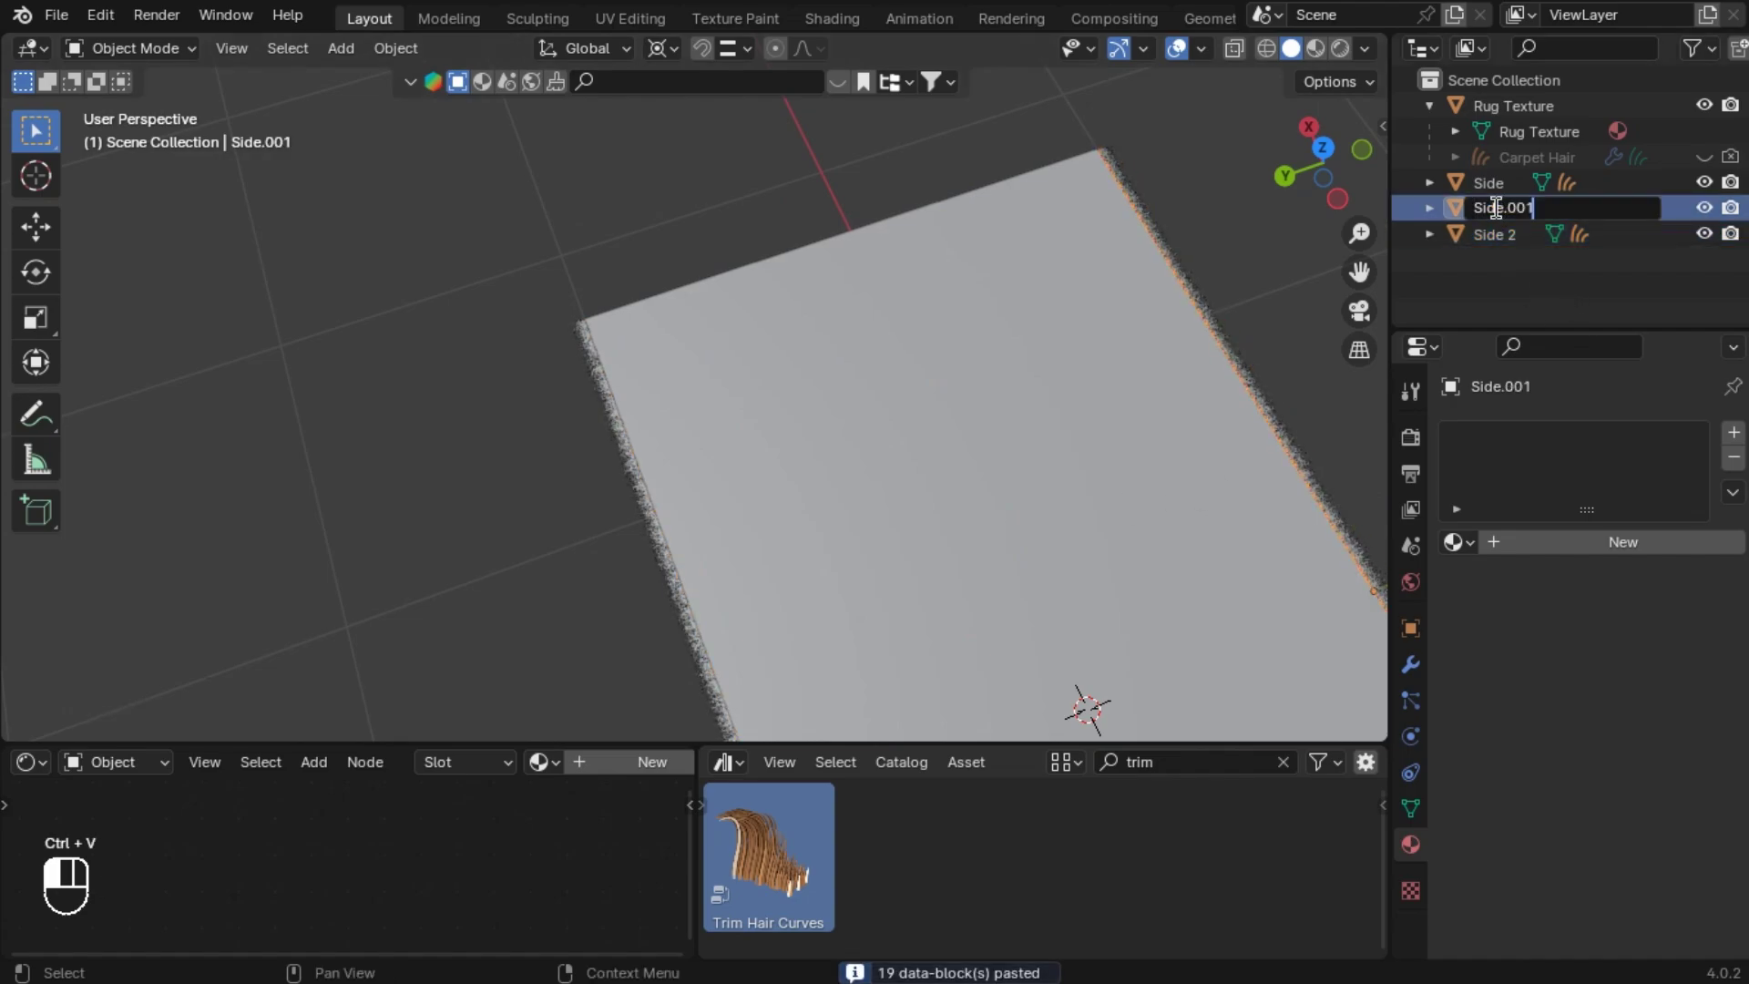
{"action": "key", "text": "ctrl+shift+Left"}
{"action": "key", "text": "ctrl+shift+Left"}
{"action": "type", "text": "3"}
{"action": "key", "text": "Return"}
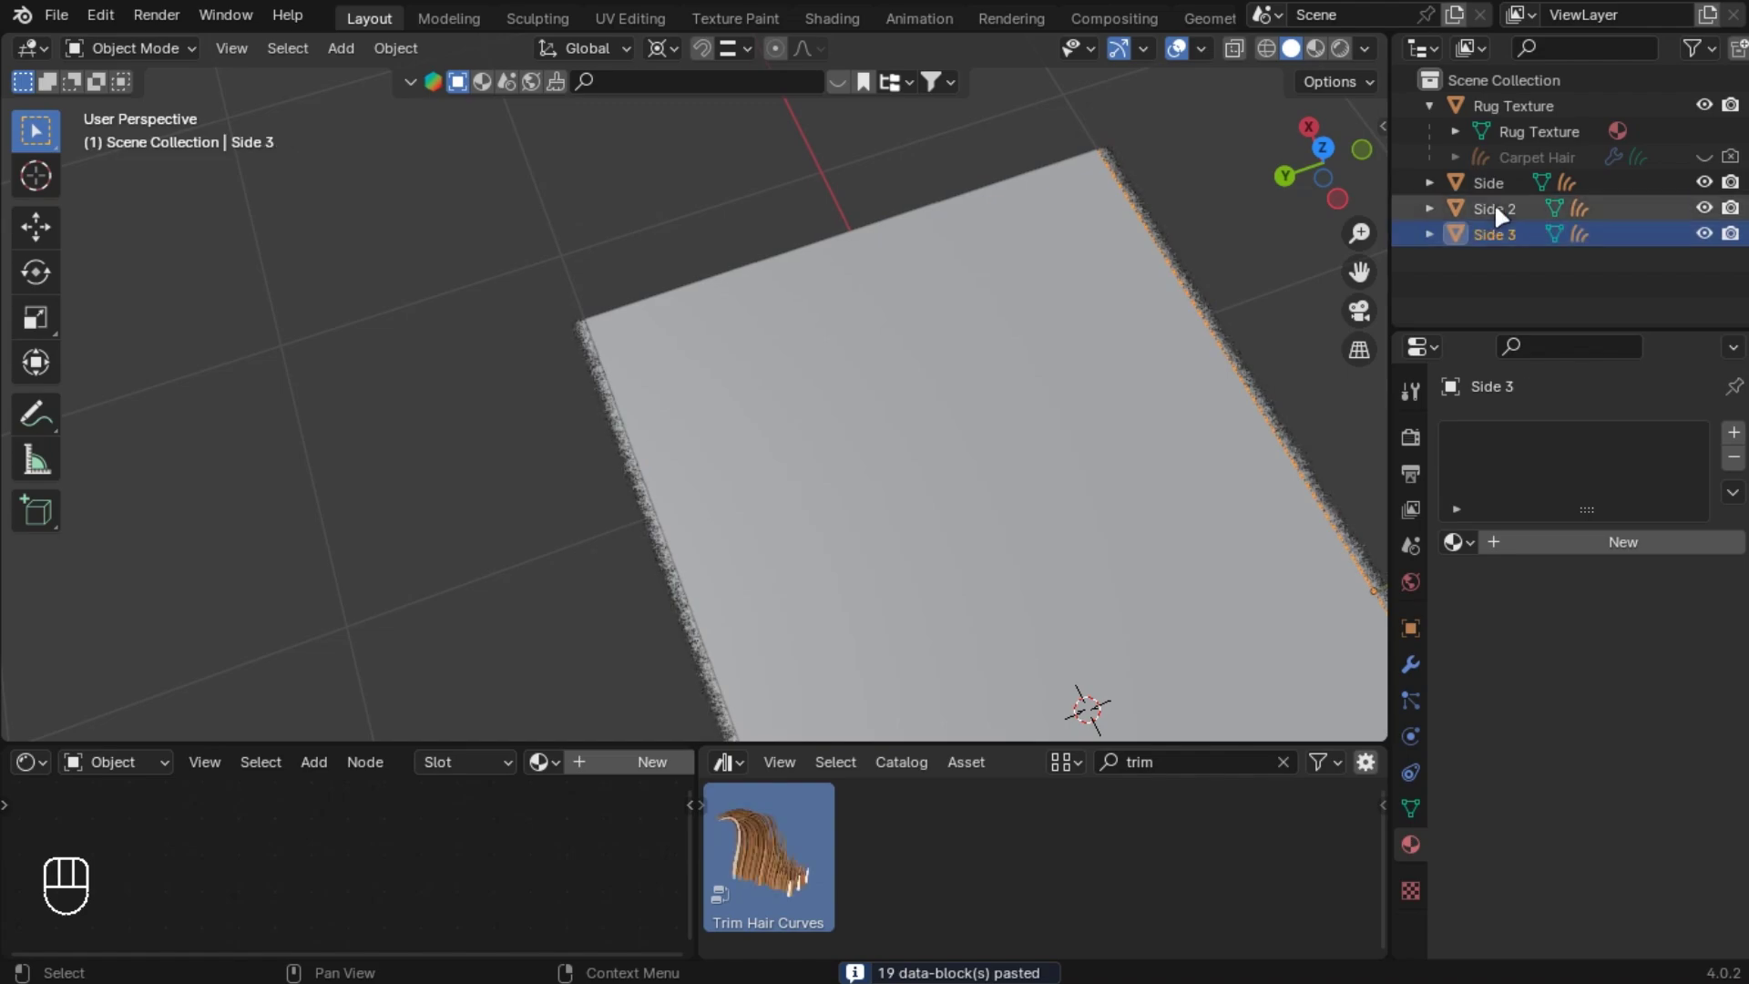
- Rotate Side 3 by 90 degrees about Z around the 3D Cursor so it runs across the carpet
{"action": "scroll", "coordinate": [1172, 284], "scroll_direction": "down", "scroll_amount": 1}
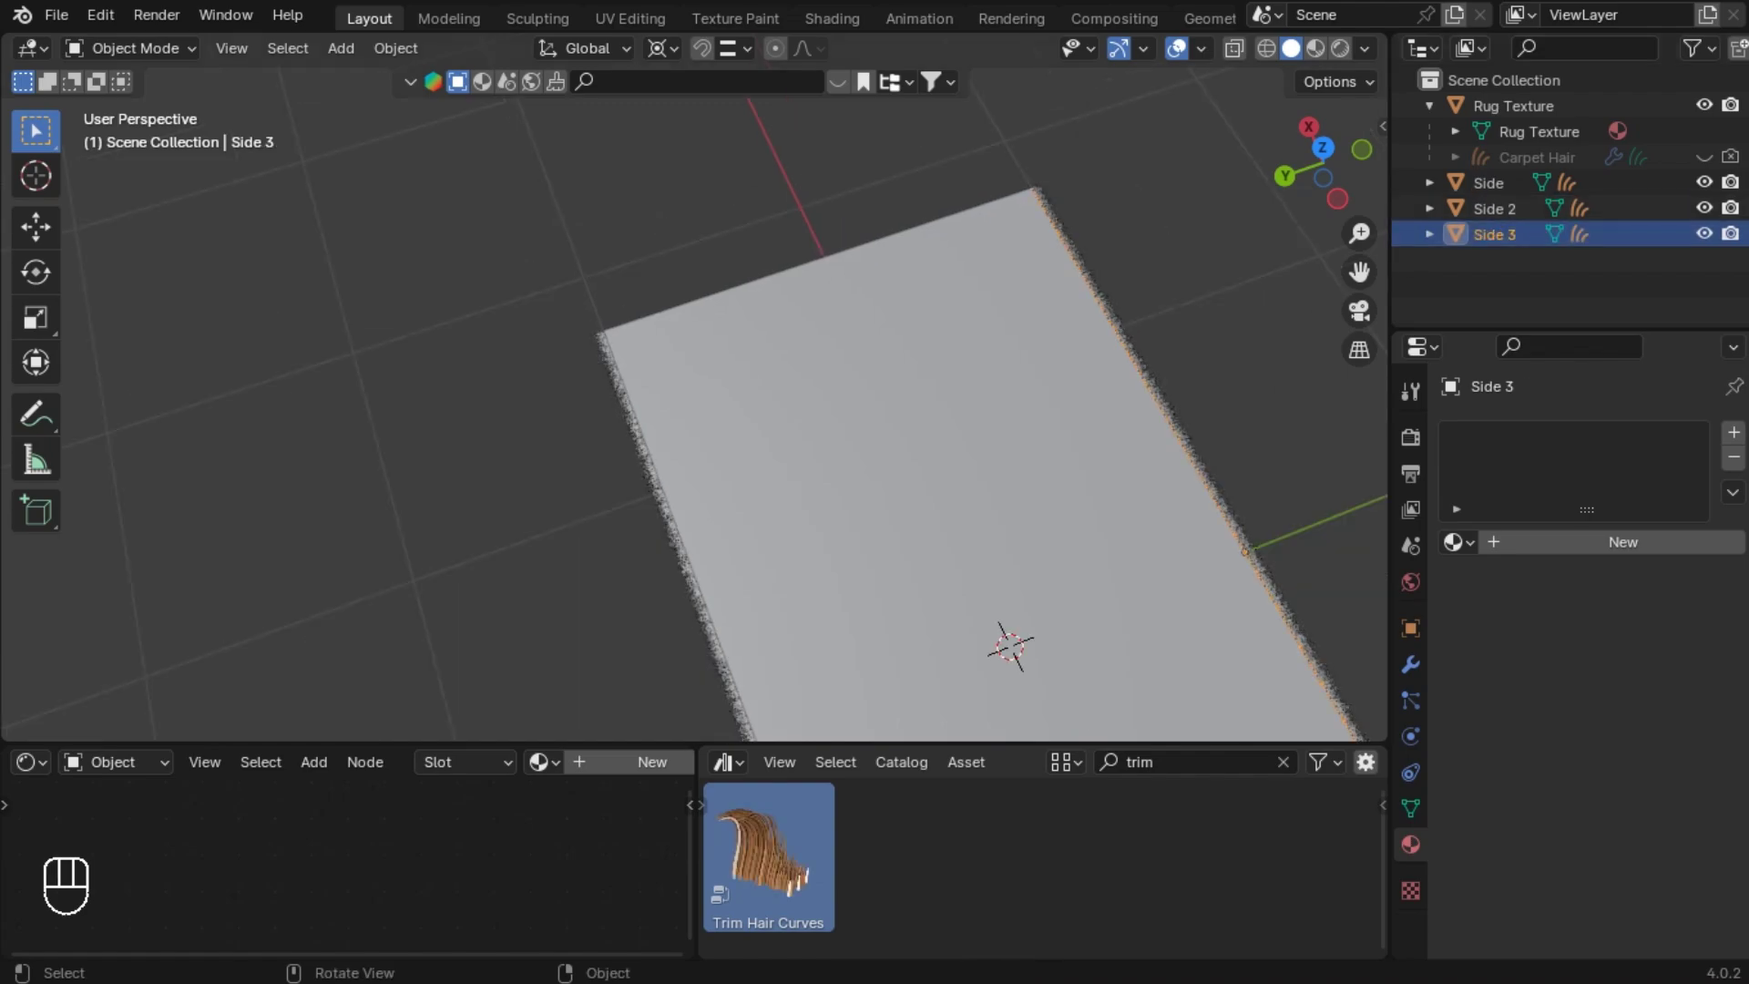
{"action": "key", "text": "r"}
{"action": "key", "text": "z"}
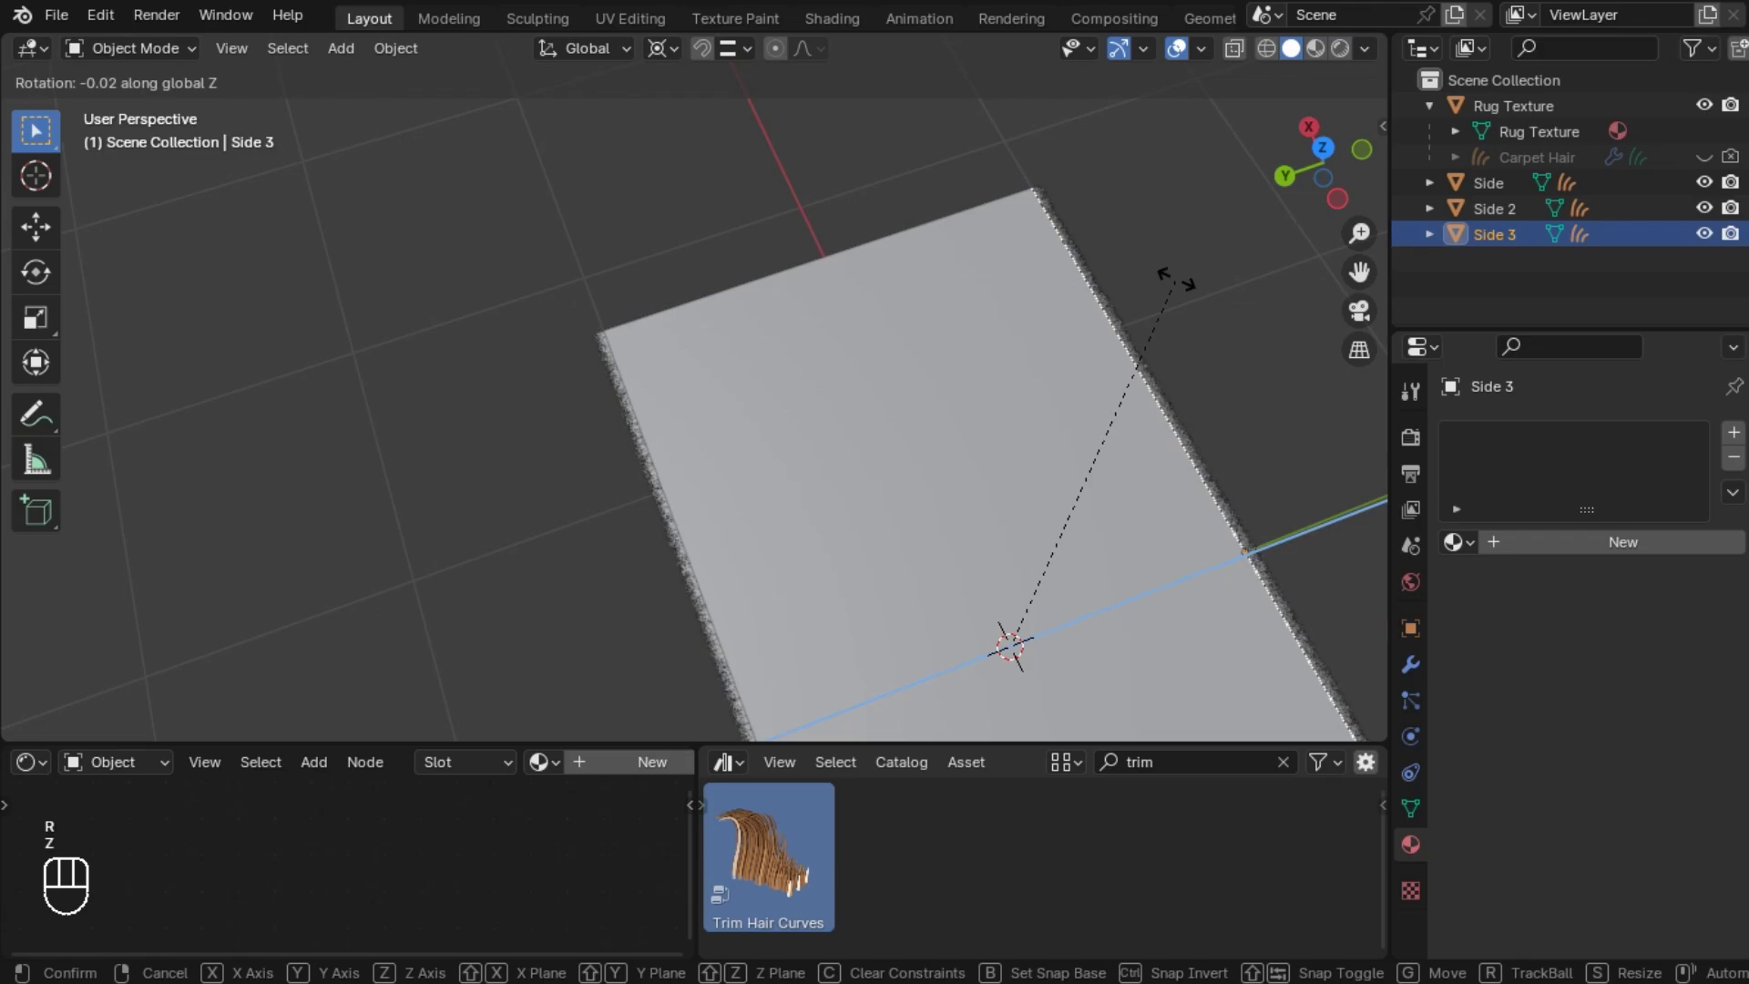
{"action": "key", "text": "KP_9"}
{"action": "key", "text": "KP_0"}
{"action": "left_click", "coordinate": [1107, 424]}
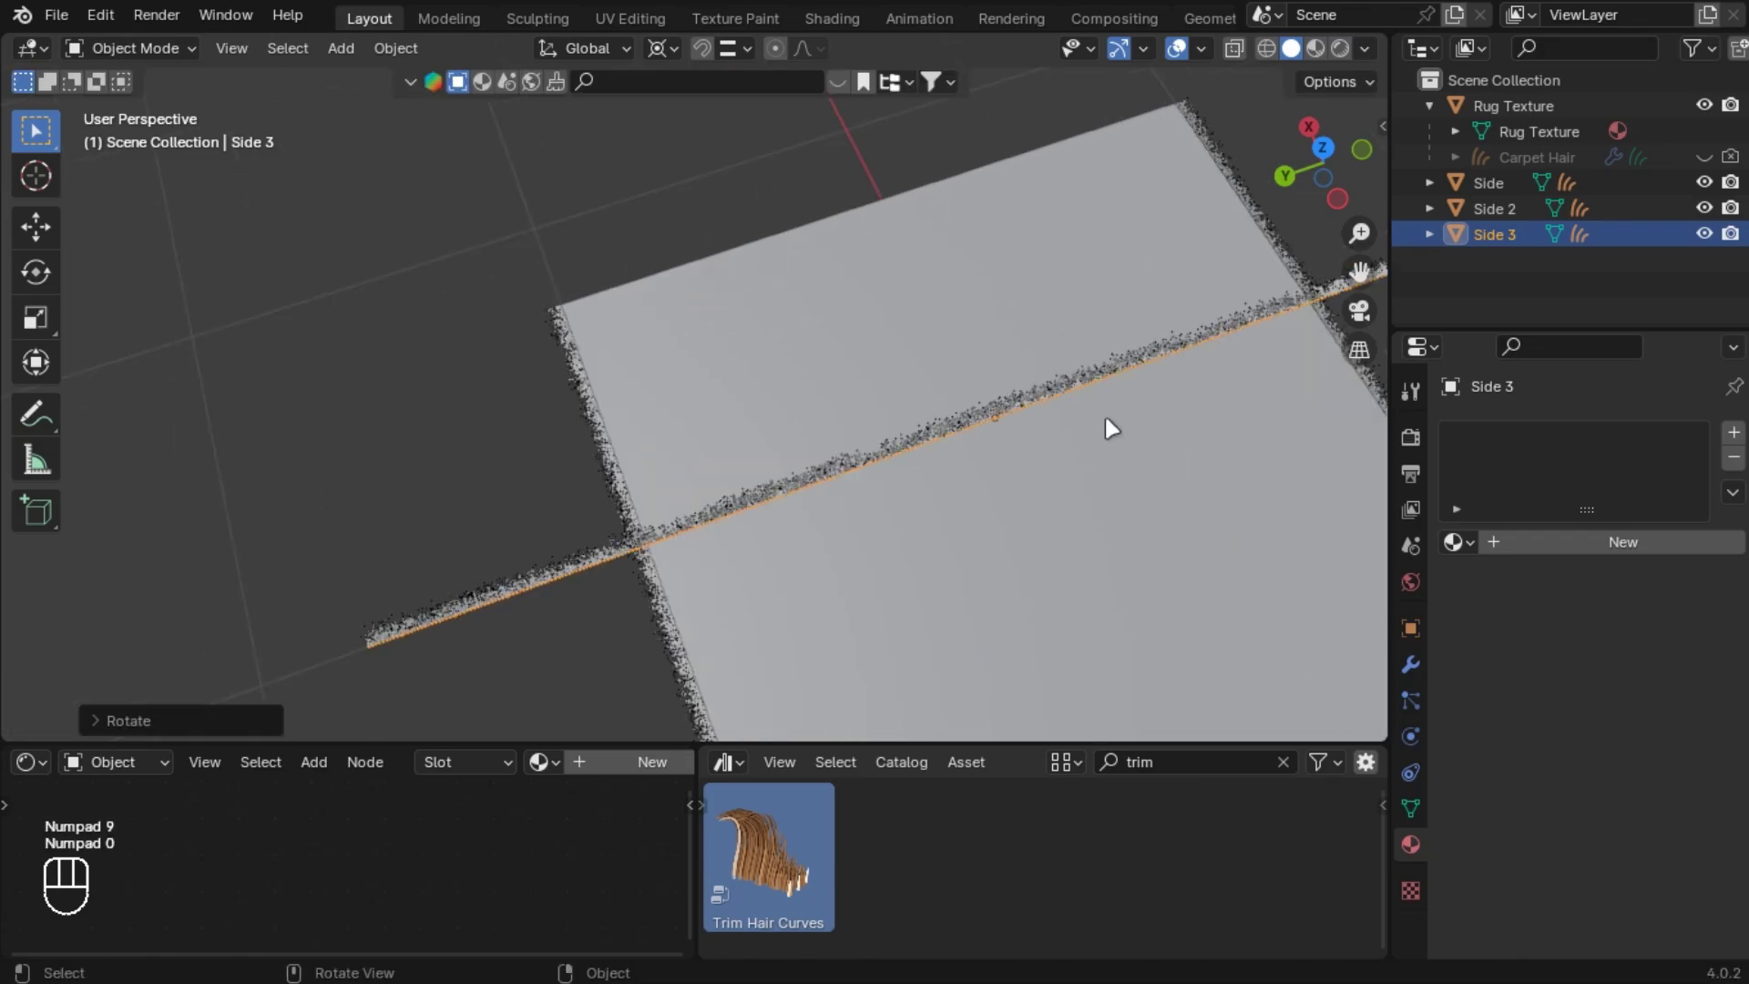
- Turn on snapping and, in Edit Mode, move one overhanging end edge of Side 3 along Y to the carpet's long edge
{"action": "middle_click_drag", "start_coordinate": [1105, 420], "coordinate": [937, 473], "text": "shift"}
{"action": "scroll", "coordinate": [535, 604], "scroll_direction": "up", "scroll_amount": 3}
{"action": "middle_click_drag", "start_coordinate": [535, 604], "coordinate": [737, 577], "text": "shift"}
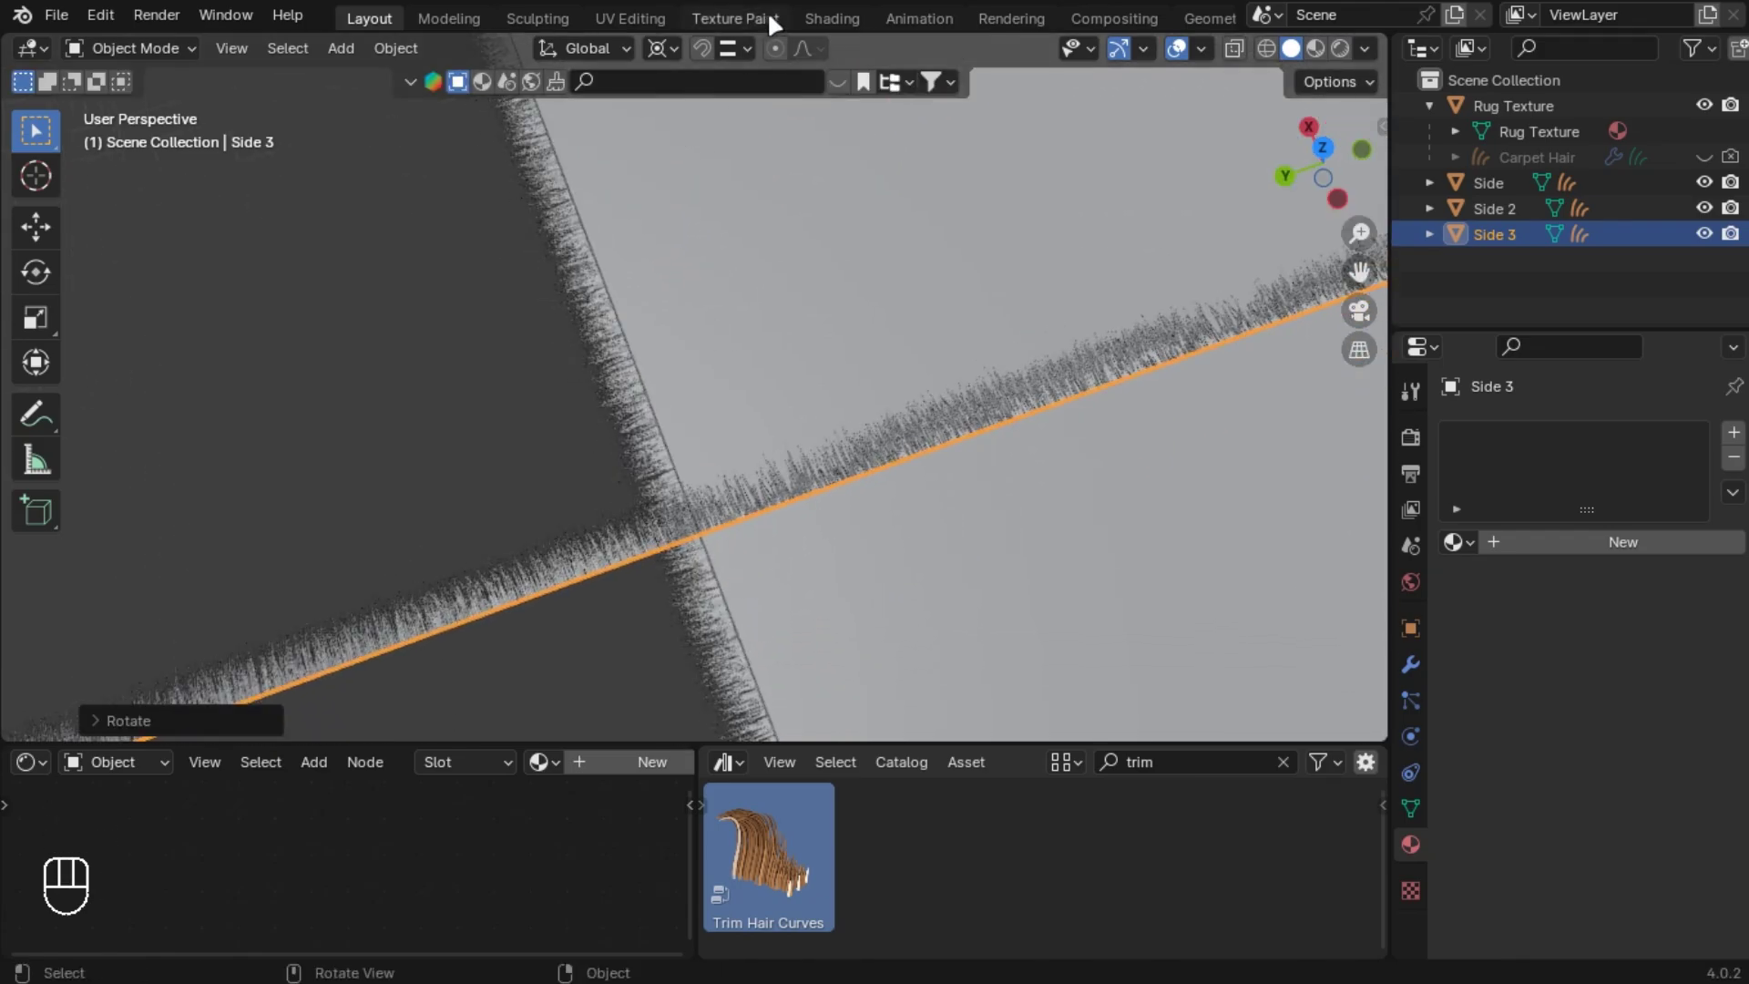
{"action": "key", "text": "Tab"}
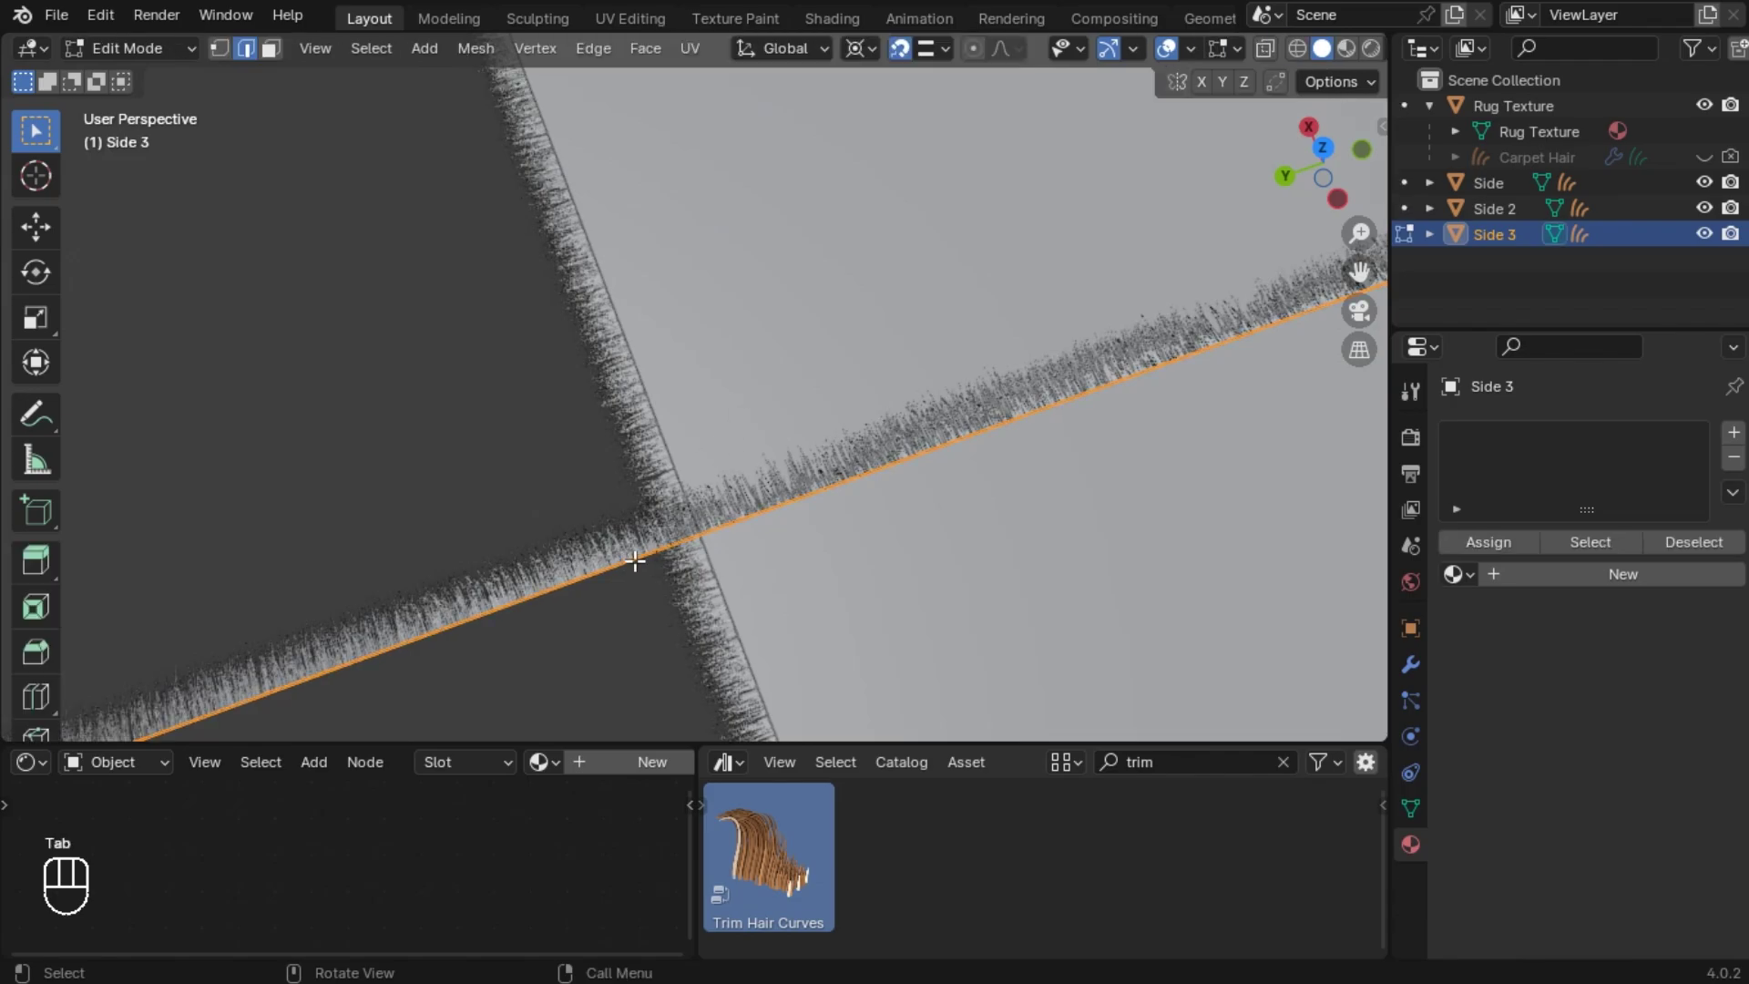
{"action": "middle_click_drag", "start_coordinate": [613, 612], "coordinate": [812, 429], "text": "shift"}
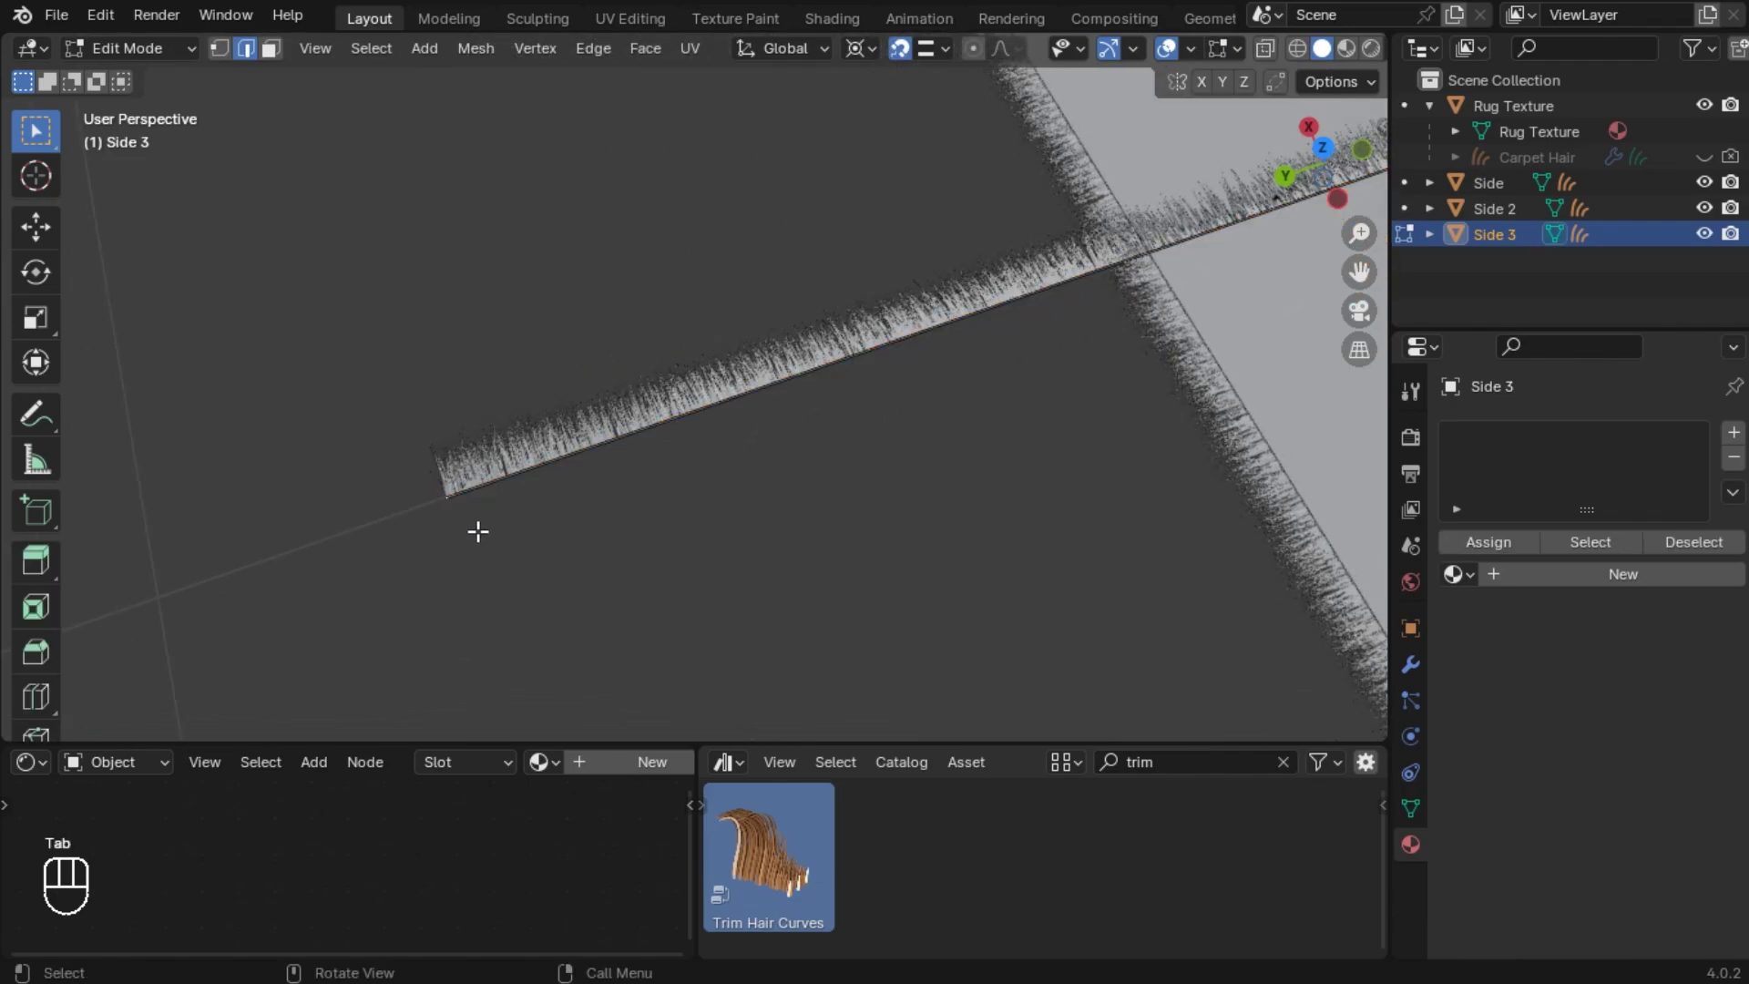
{"action": "middle_click_drag", "start_coordinate": [476, 531], "coordinate": [611, 386]}
{"action": "middle_click_drag", "start_coordinate": [655, 276], "coordinate": [585, 379]}
{"action": "scroll", "coordinate": [585, 379], "scroll_direction": "down", "scroll_amount": 3}
{"action": "middle_click_drag", "start_coordinate": [905, 476], "coordinate": [749, 522], "text": "shift"}
{"action": "scroll", "coordinate": [750, 523], "scroll_direction": "up", "scroll_amount": 3}
{"action": "middle_click_drag", "start_coordinate": [979, 430], "coordinate": [723, 469], "text": "shift"}
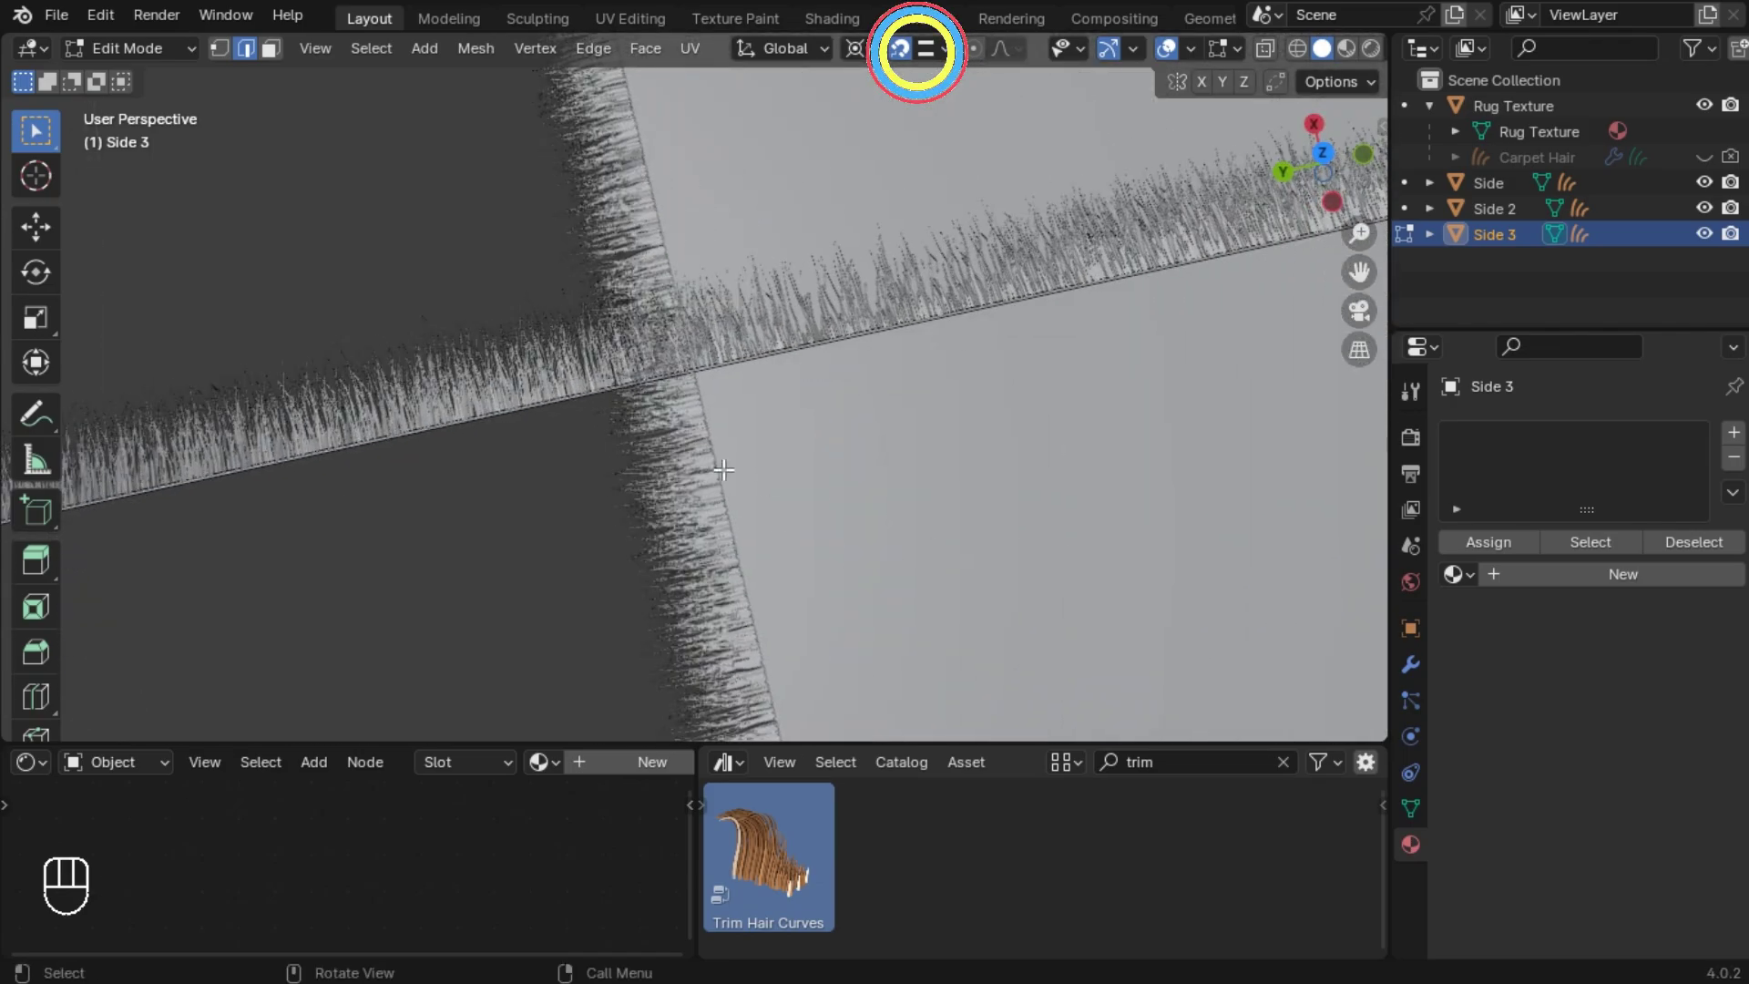
{"action": "key", "text": "g"}
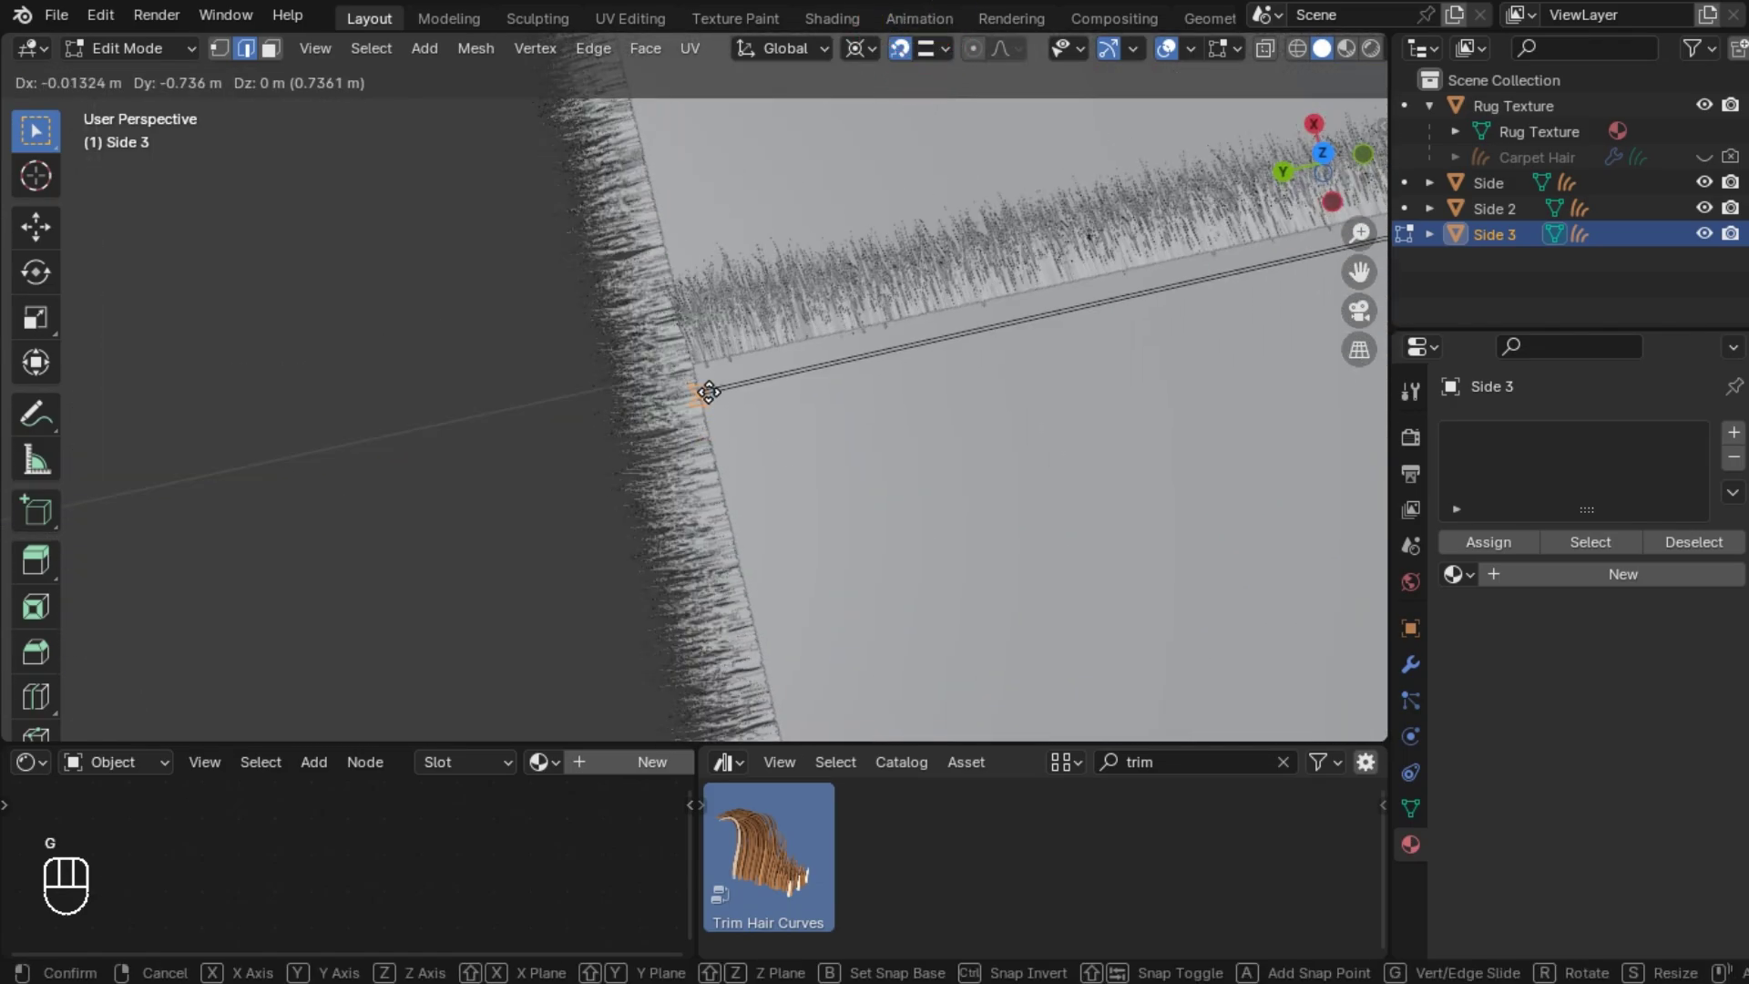
{"action": "key", "text": "y"}
{"action": "left_click", "coordinate": [707, 391]}
- Move the opposite end edge of Side 3 along Y to the carpet's other long edge and return to Object Mode
{"action": "scroll", "coordinate": [1002, 433], "scroll_direction": "down", "scroll_amount": 4}
{"action": "middle_click_drag", "start_coordinate": [1024, 430], "coordinate": [1331, 570], "text": "shift"}
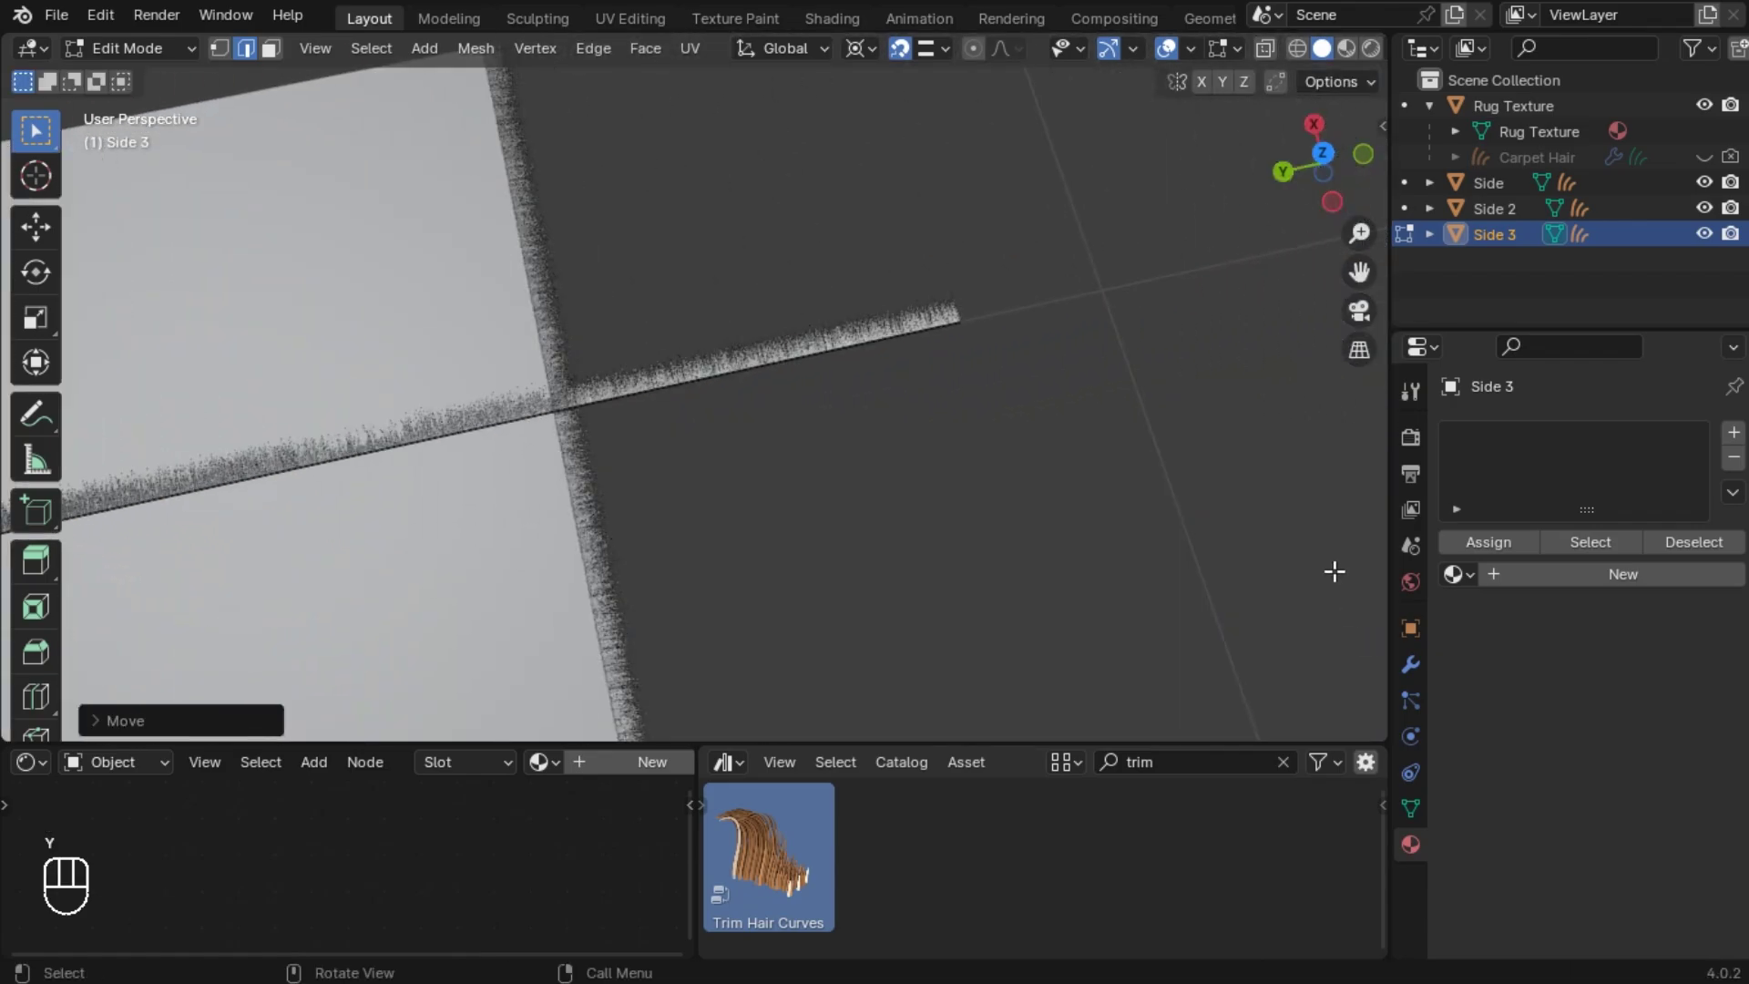
{"action": "left_click", "coordinate": [965, 303]}
{"action": "scroll", "coordinate": [966, 302], "scroll_direction": "up", "scroll_amount": 2}
{"action": "key", "text": "g"}
{"action": "key", "text": "y"}
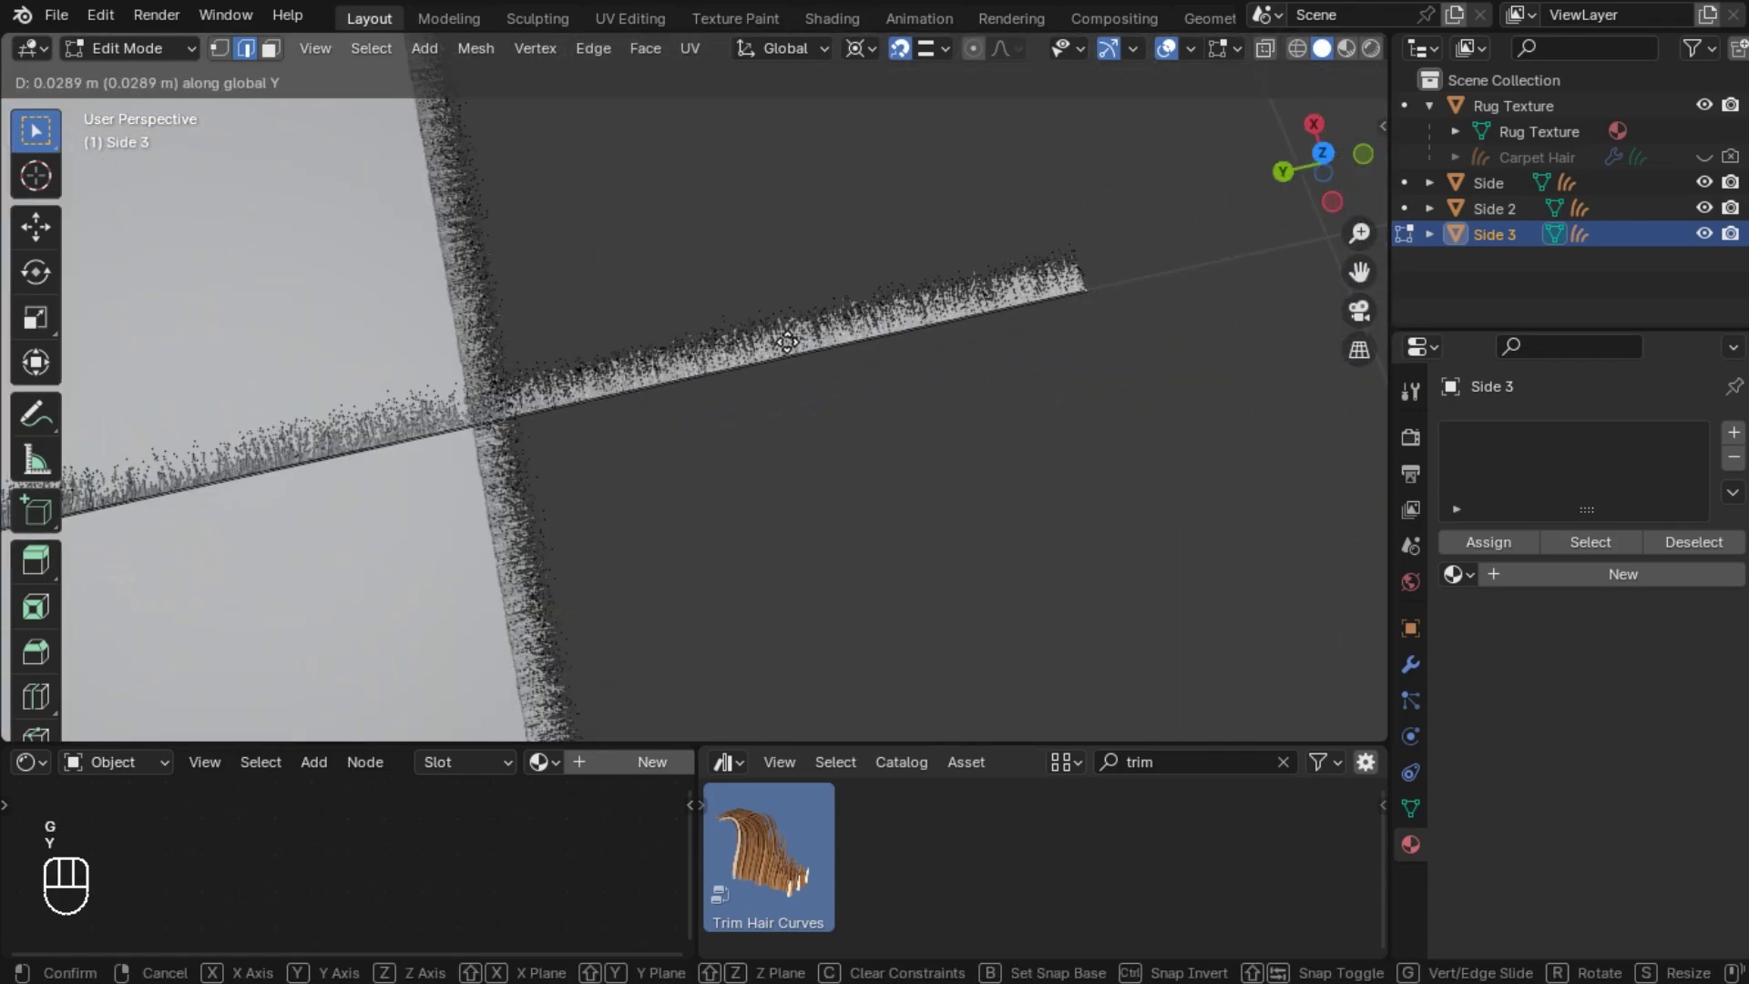
{"action": "left_click", "coordinate": [468, 429]}
{"action": "scroll", "coordinate": [468, 429], "scroll_direction": "down", "scroll_amount": 5}
{"action": "key", "text": "Tab"}
- Move the Side 3 strip along X onto the carpet's short end edge
{"action": "scroll", "coordinate": [601, 526], "scroll_direction": "up", "scroll_amount": 2}
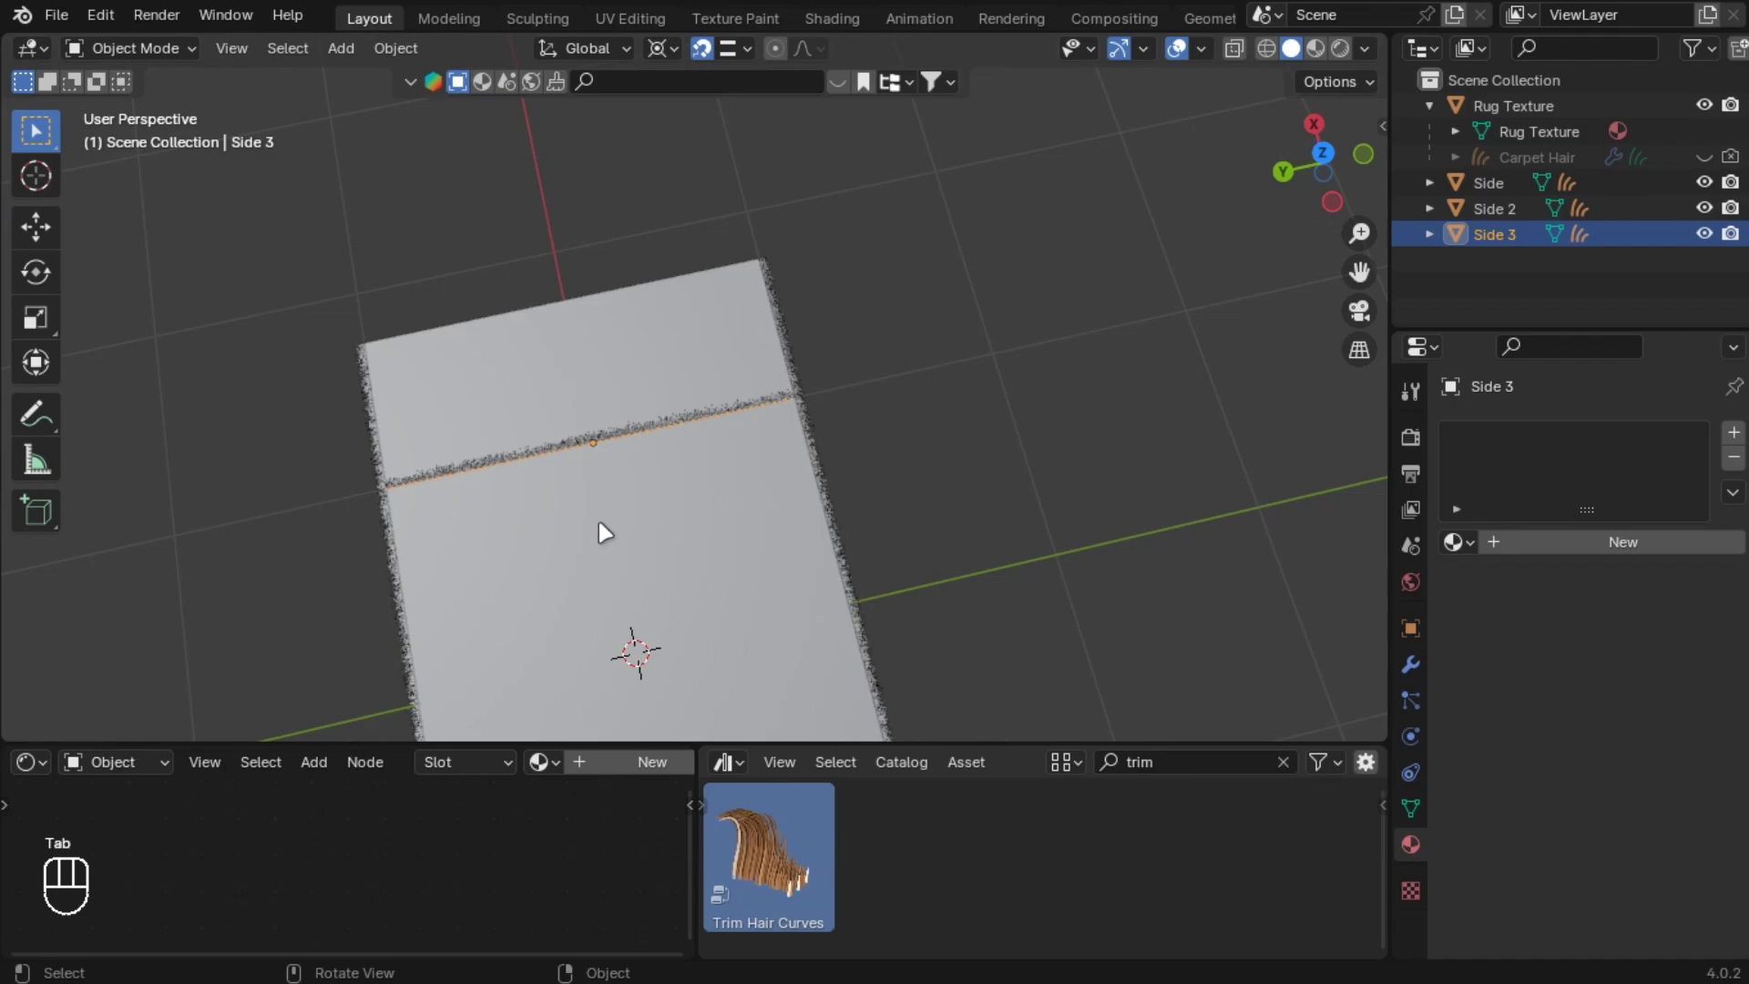
{"action": "key", "text": "g"}
{"action": "key", "text": "x"}
{"action": "left_click", "coordinate": [735, 292]}
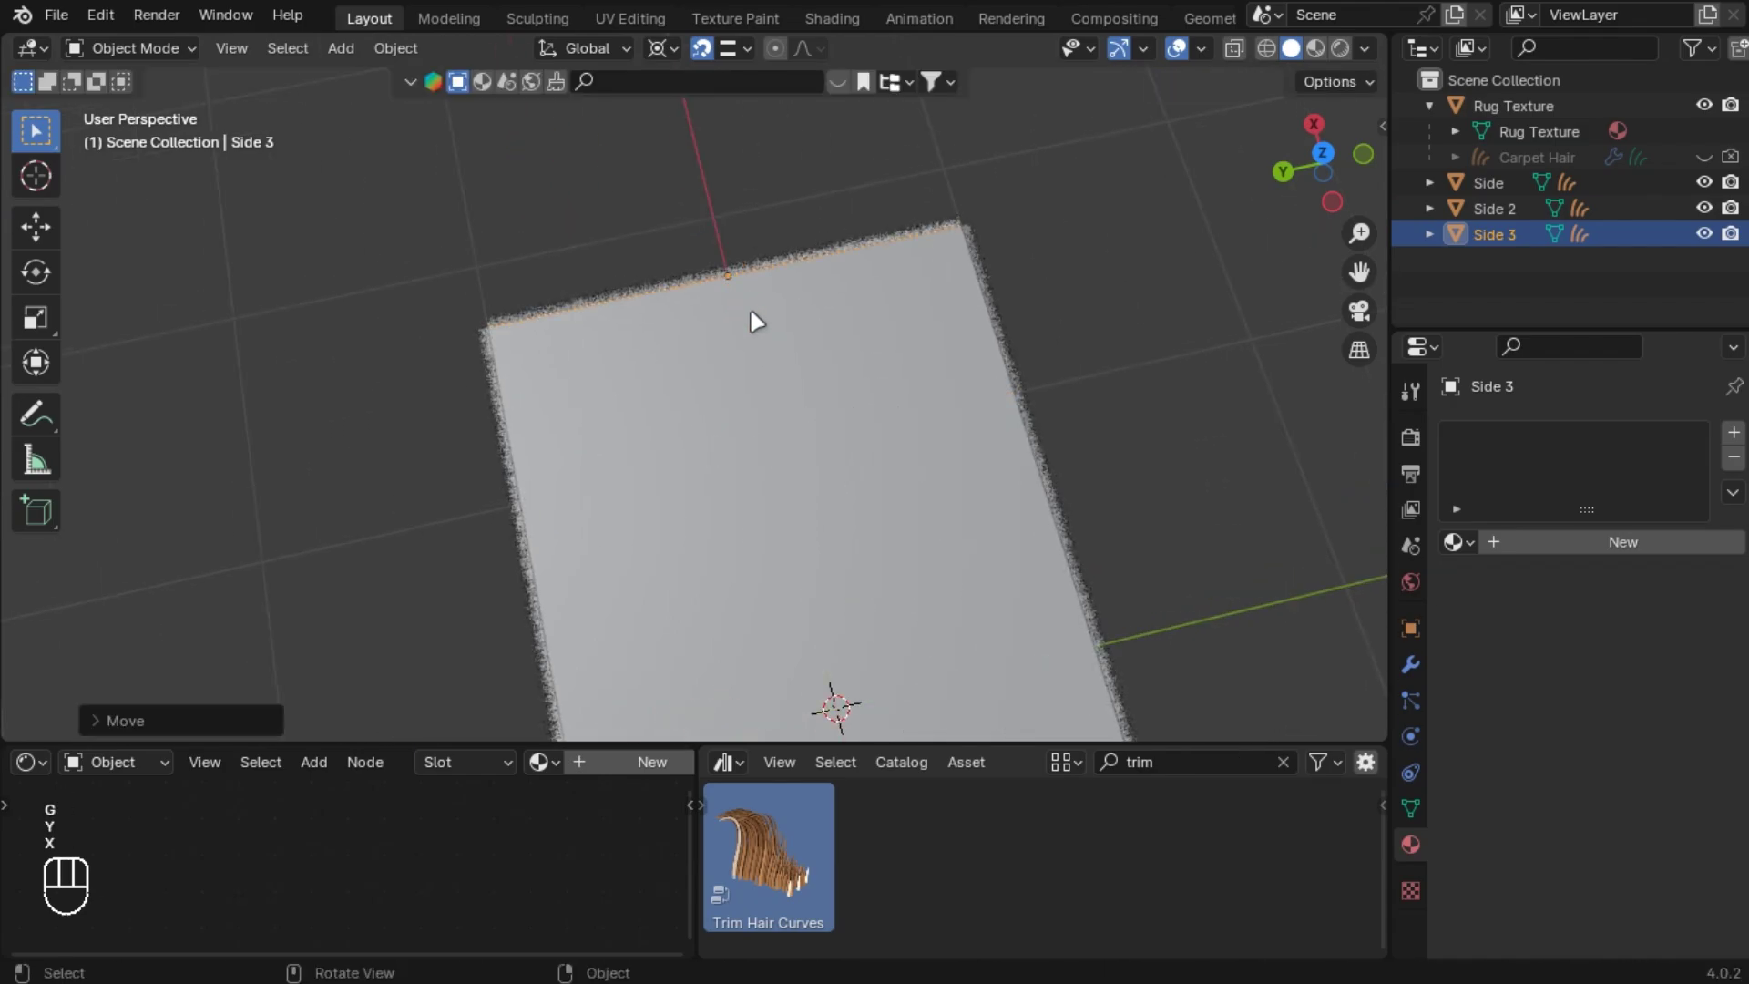
- Copy Side 3 together with its fur curves and paste the duplicate into the scene
{"action": "scroll", "coordinate": [753, 321], "scroll_direction": "up", "scroll_amount": 1}
{"action": "left_click", "coordinate": [1496, 233]}
{"action": "left_click", "coordinate": [1430, 234]}
{"action": "left_click", "coordinate": [1518, 283], "text": "shift"}
{"action": "key", "text": "ctrl+c"}
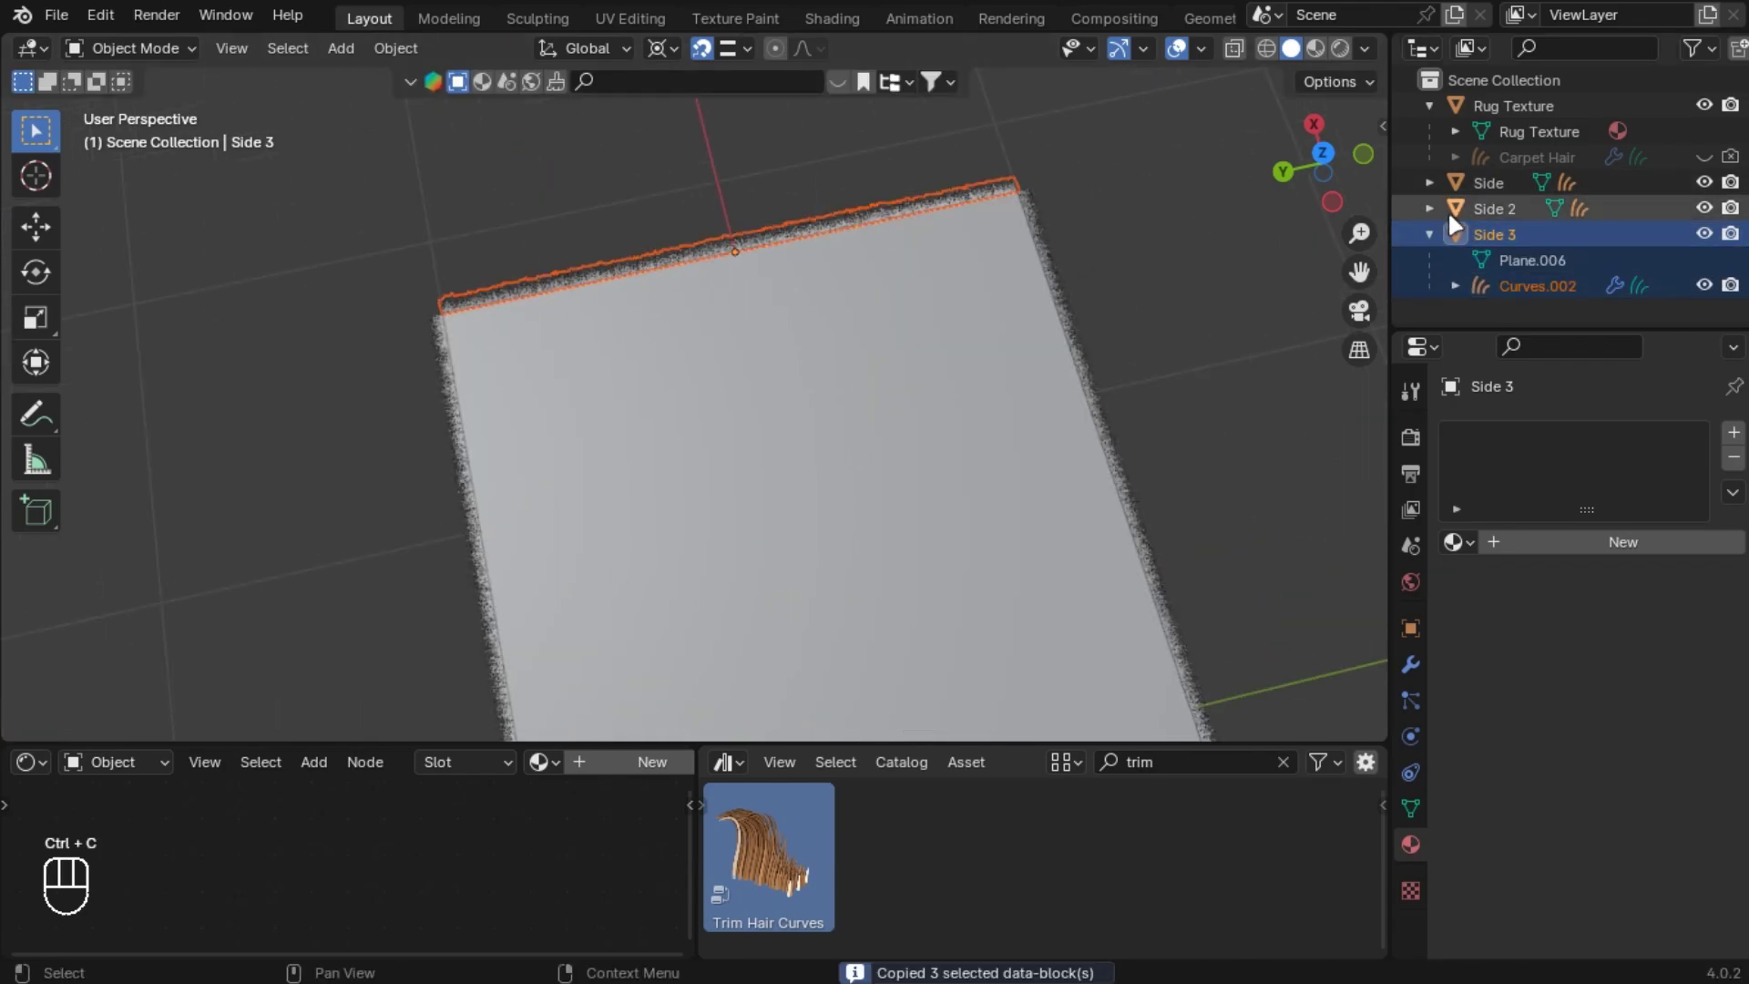
{"action": "left_click", "coordinate": [1430, 234]}
{"action": "left_click", "coordinate": [1518, 287]}
{"action": "key", "text": "ctrl+v"}
- Rename the pasted strip as Side 4
{"action": "double_click", "coordinate": [1492, 259]}
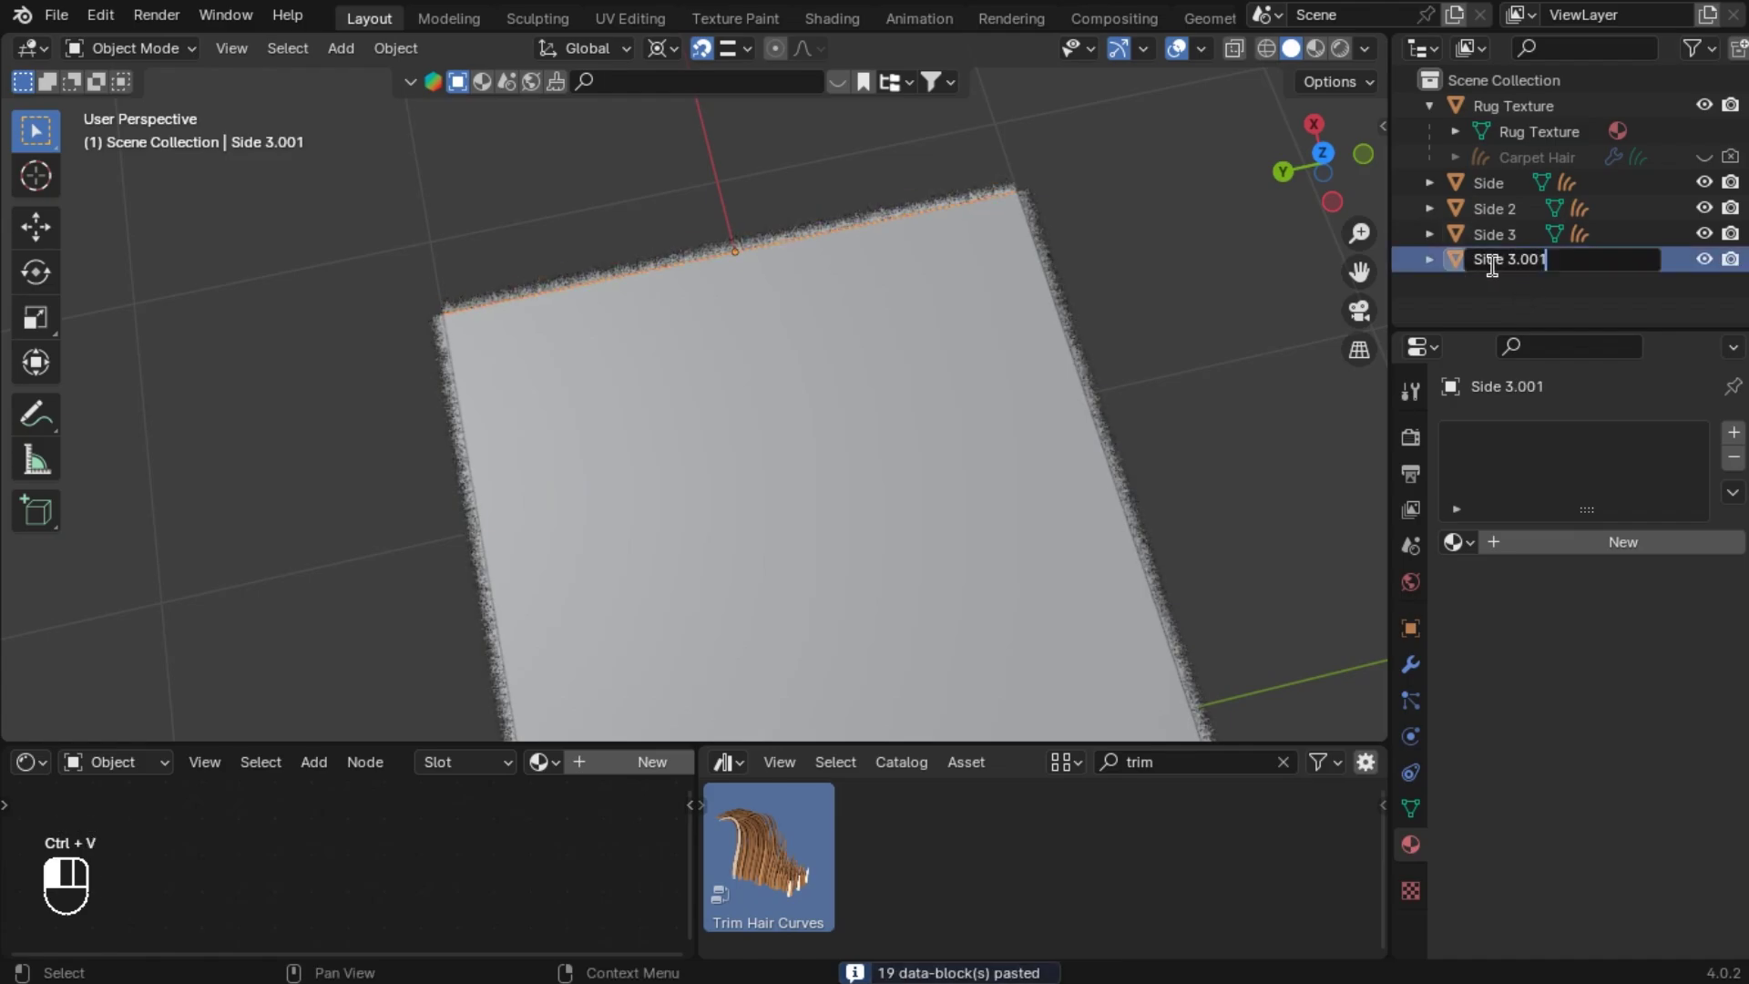
{"action": "left_click", "coordinate": [1492, 262]}
{"action": "key", "text": "shift+End"}
{"action": "type", "text": "4"}
{"action": "key", "text": "Return"}
- Rotate Side 4 by 180 degrees about Z around the 3D Cursor onto the carpet's opposite short end
{"action": "type", "text": "rz180"}
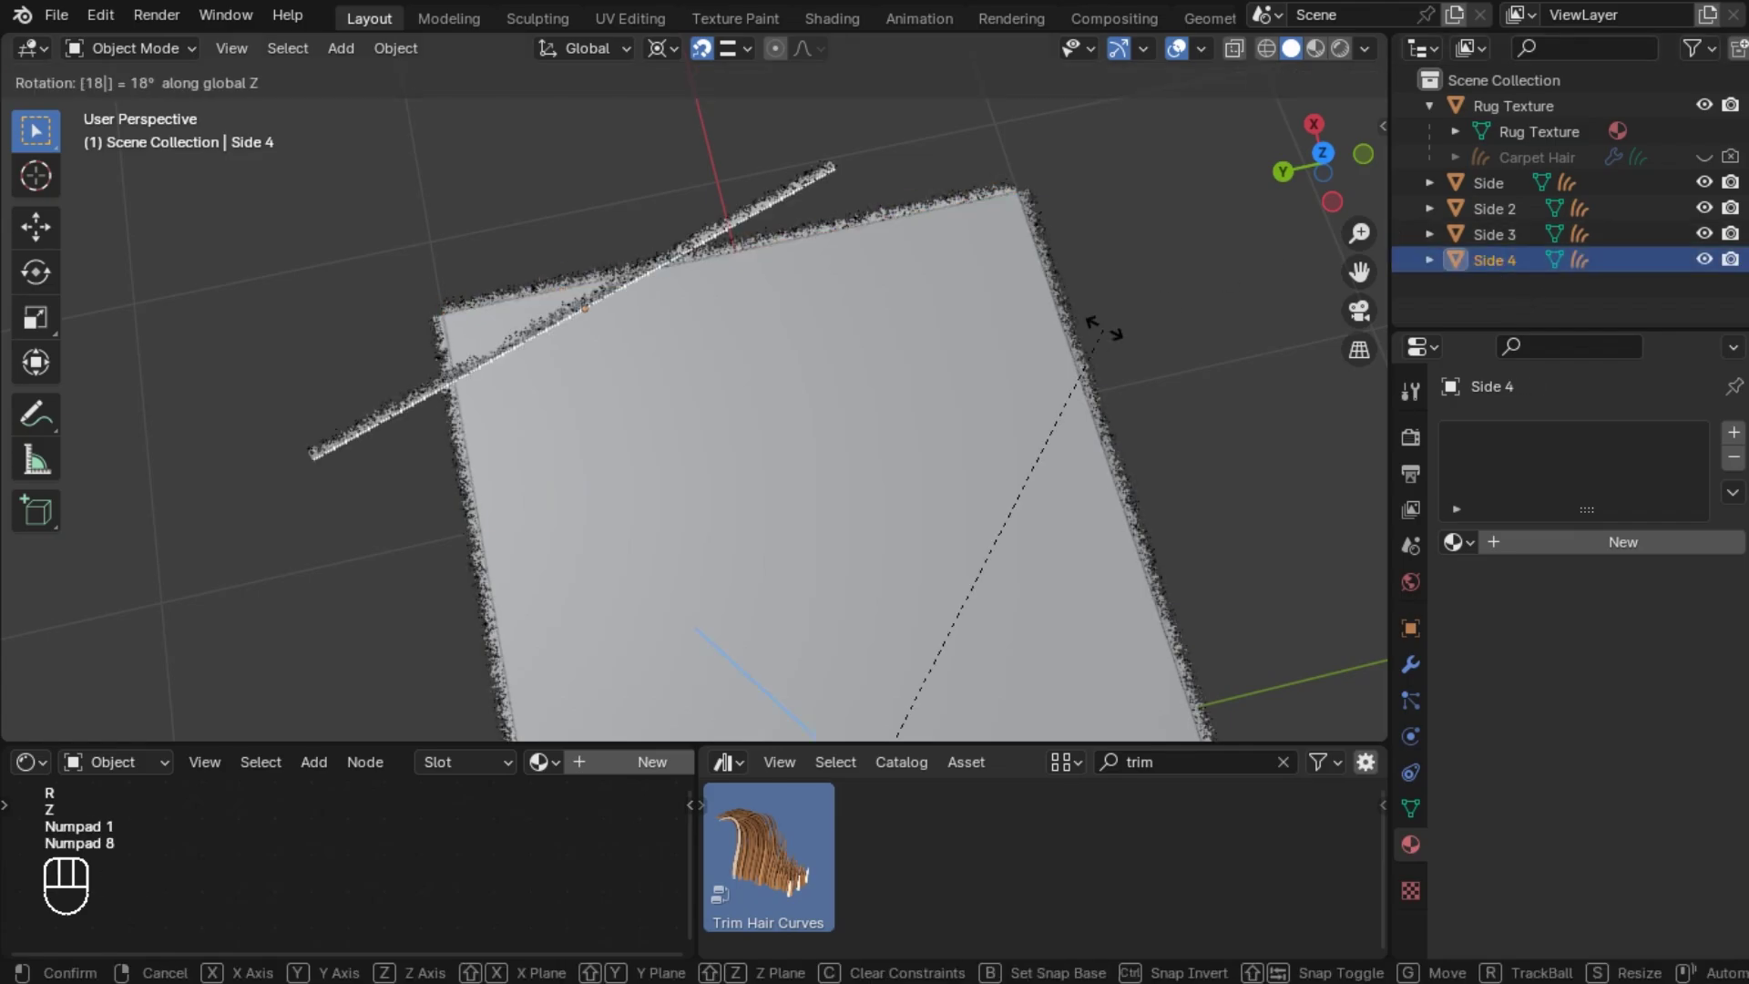
{"action": "key", "text": "Return"}
{"action": "middle_click_drag", "start_coordinate": [1103, 332], "coordinate": [898, 147]}
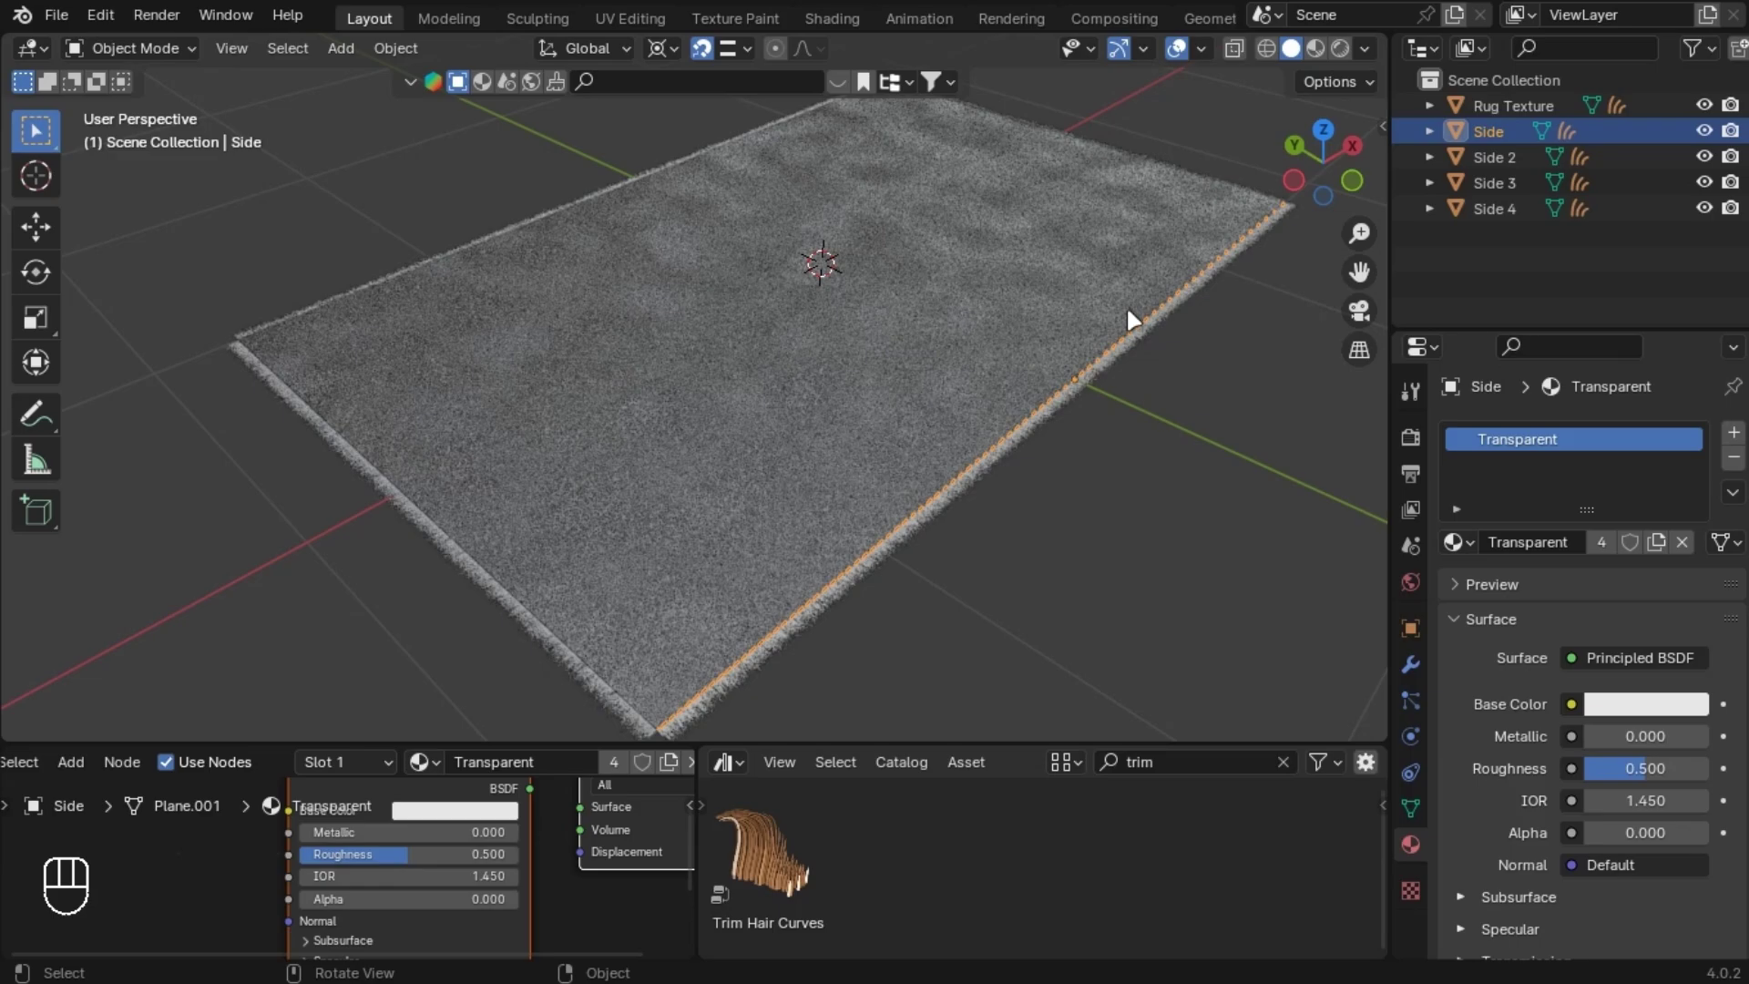
- Paste the copied area light and camera into the carpet scene and look through the camera
{"action": "middle_click_drag", "start_coordinate": [1129, 321], "coordinate": [952, 364]}
{"action": "key", "text": "ctrl+v"}
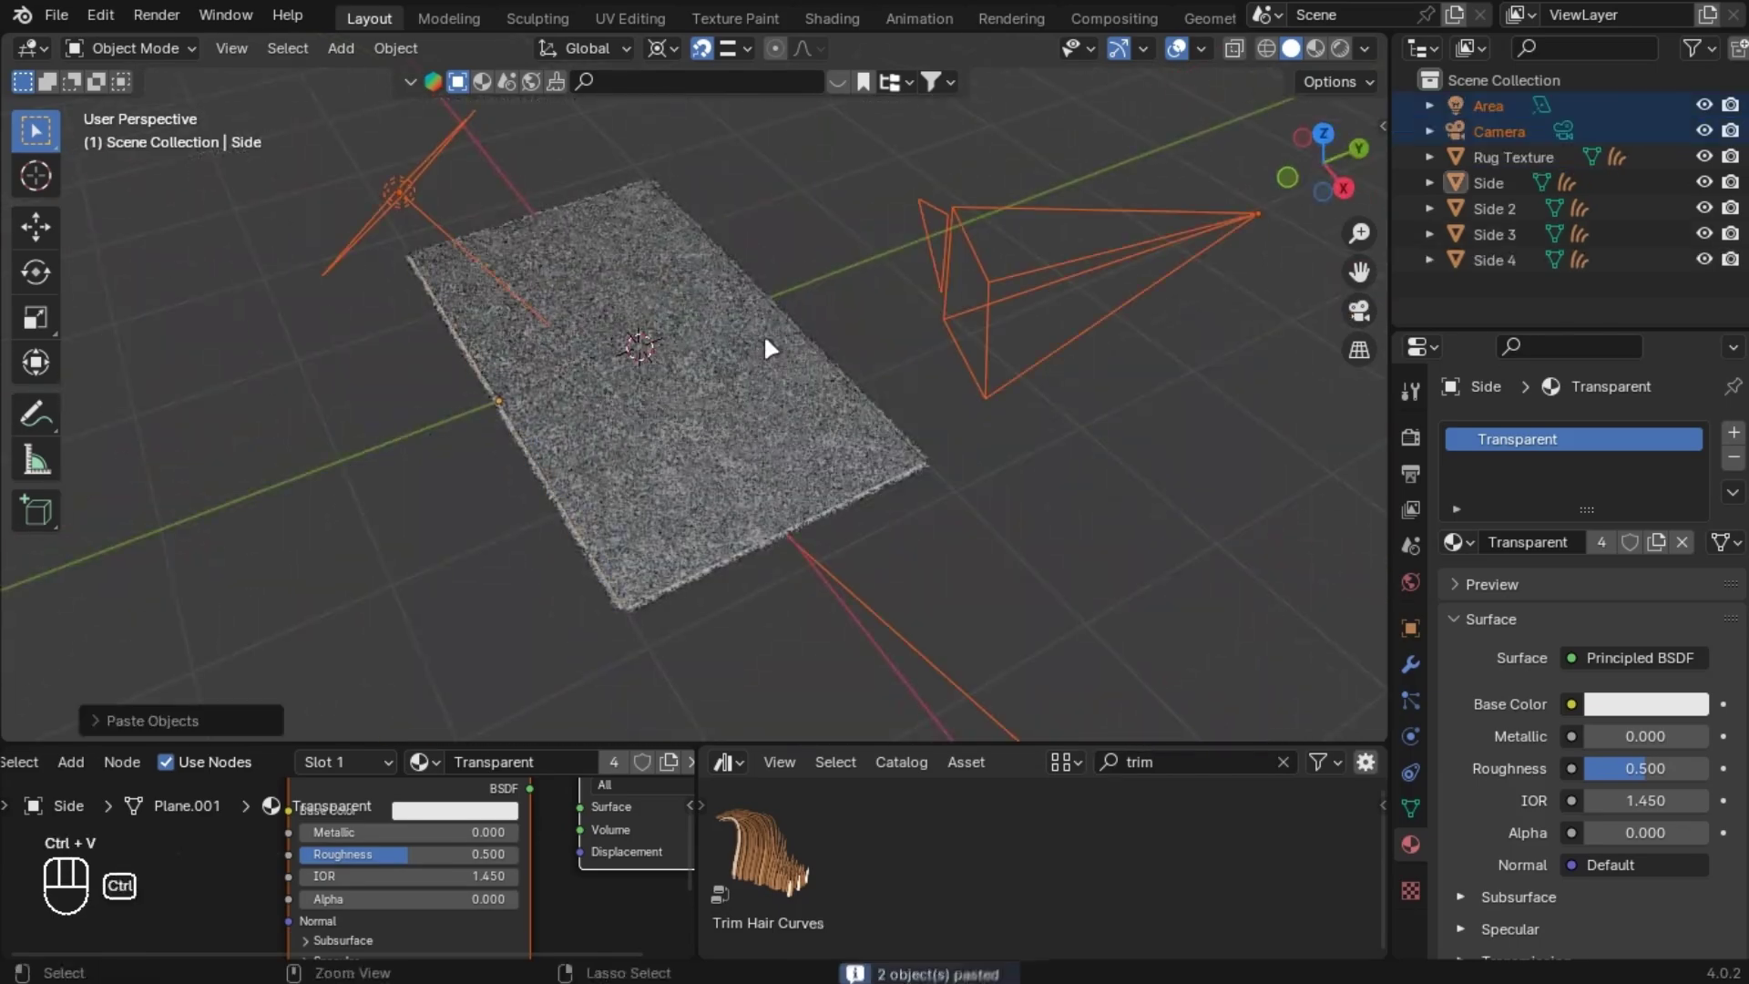
{"action": "mouse_move", "coordinate": [769, 343]}
{"action": "middle_mouse_down"}
{"action": "mouse_move", "coordinate": [819, 363]}
{"action": "mouse_move", "coordinate": [792, 344]}
{"action": "middle_mouse_up"}
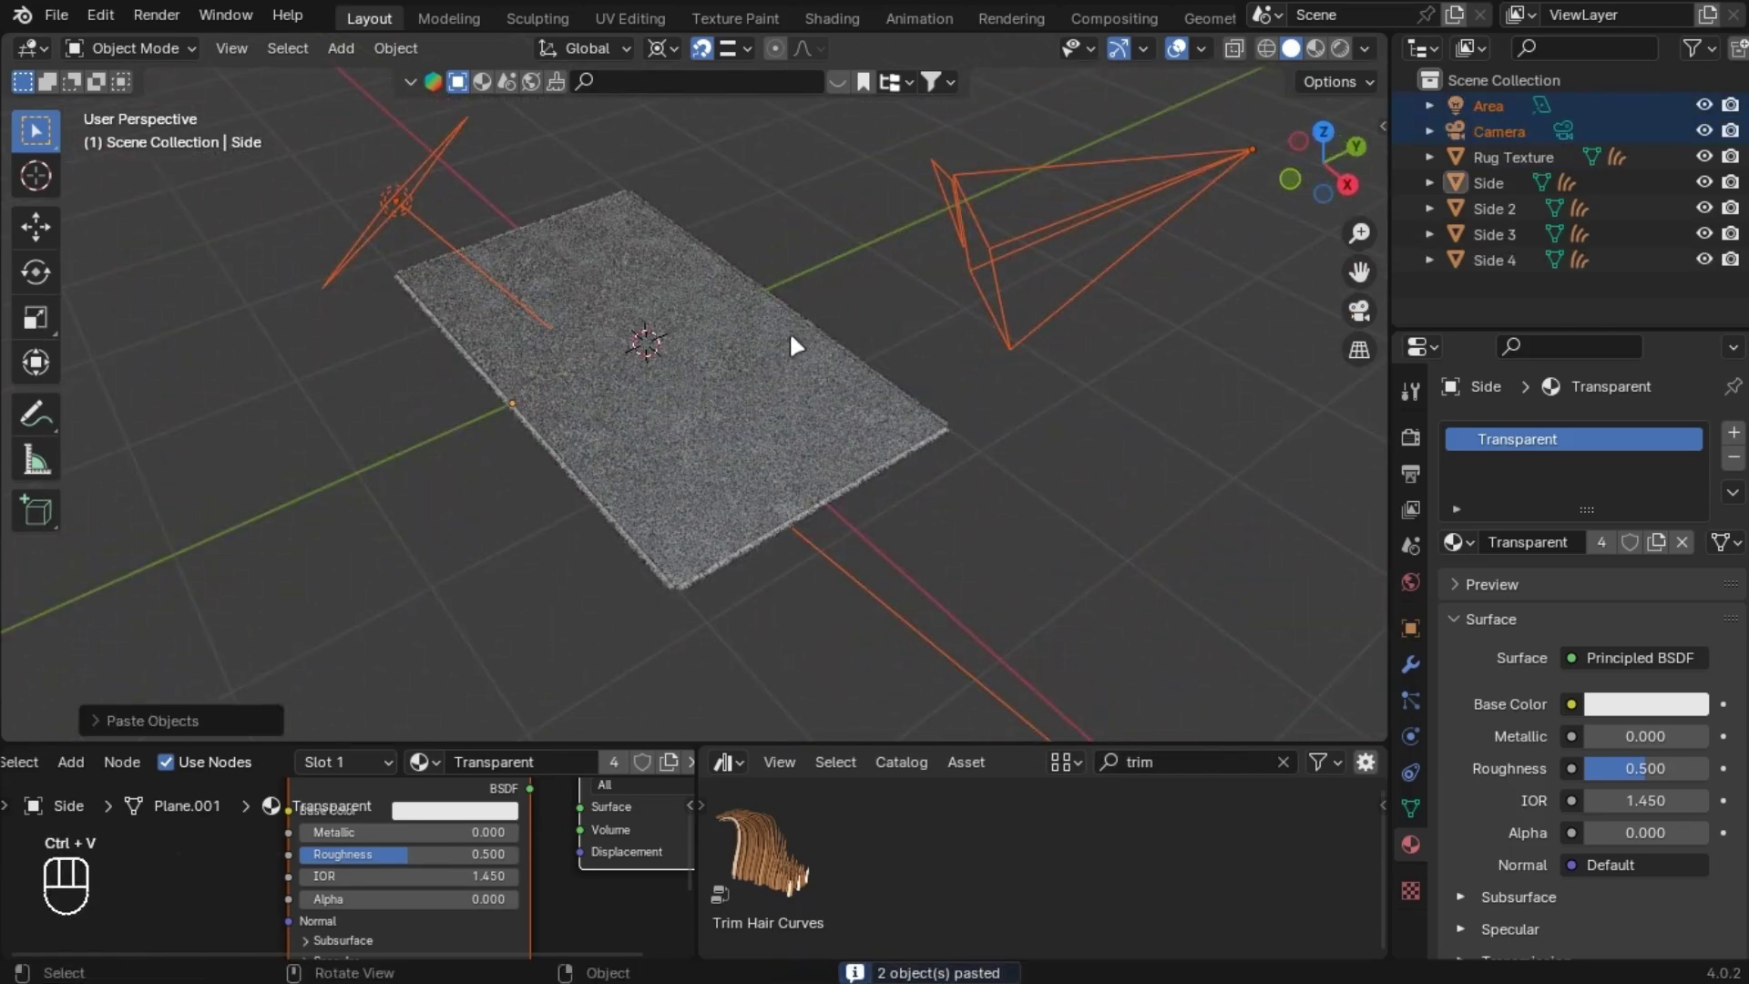
{"action": "key", "text": "KP_0"}
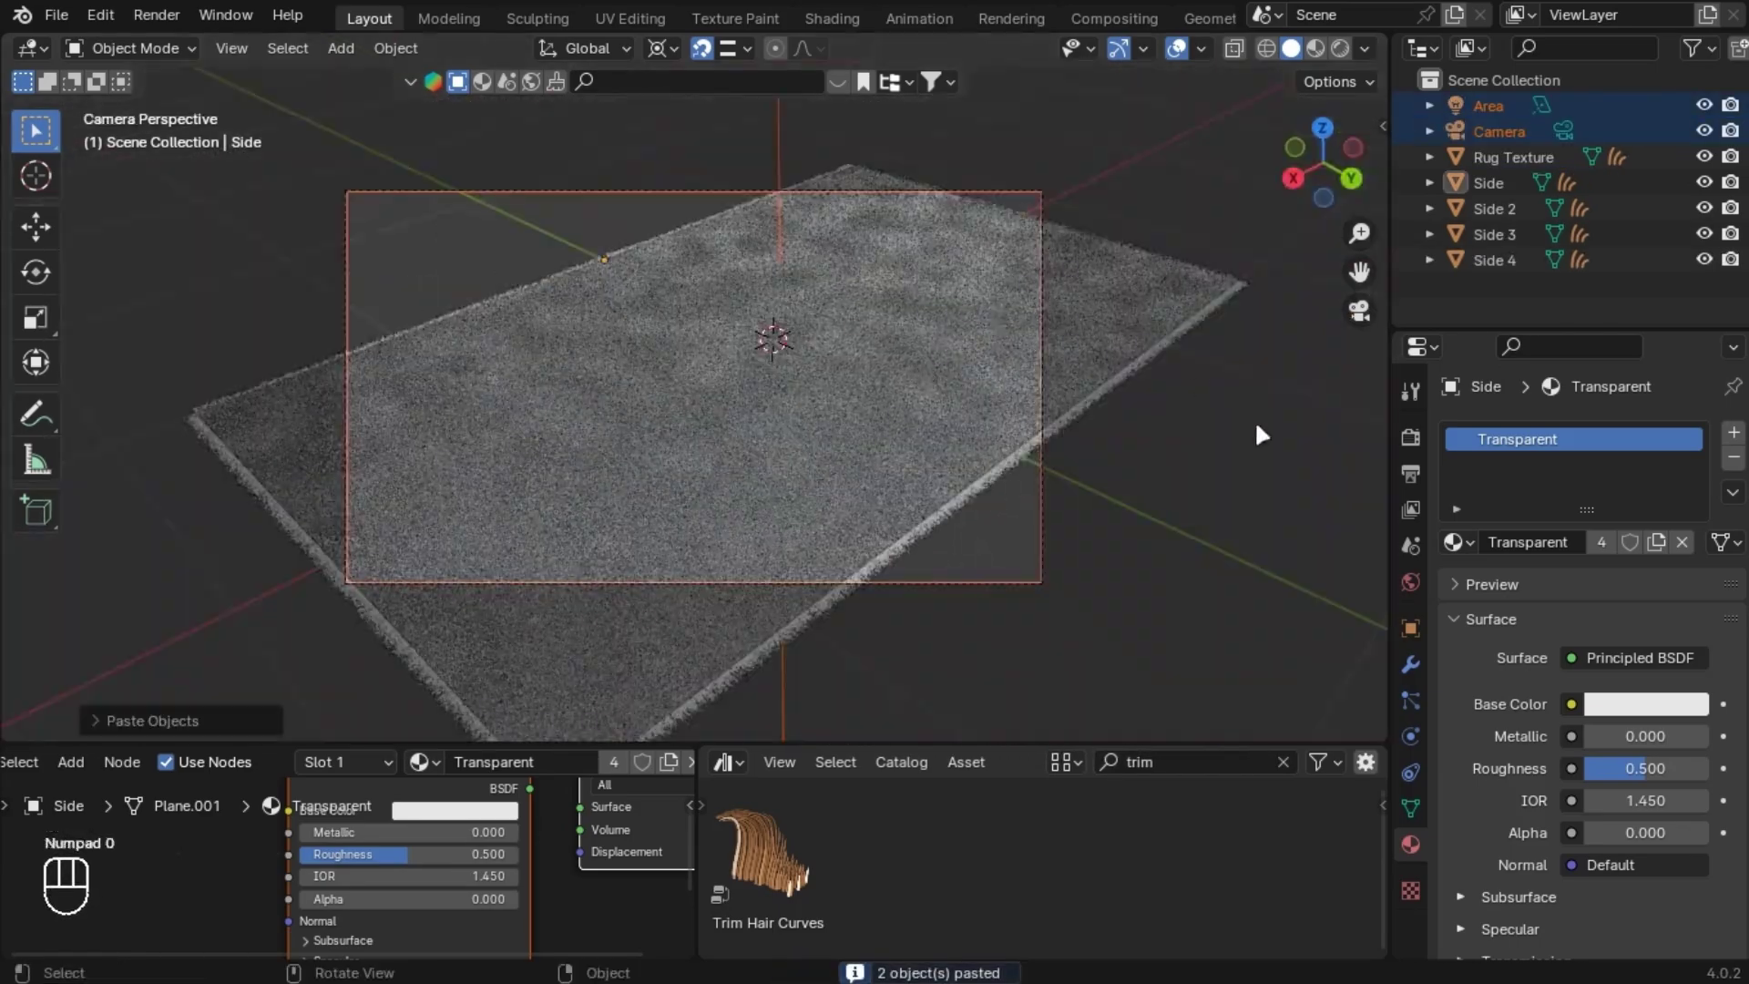
- Set the World background strength to 0 and bring up the viewport shading choices
{"action": "left_click", "coordinate": [1411, 582]}
{"action": "left_click_drag", "start_coordinate": [1645, 626], "coordinate": [1539, 626]}
{"action": "key", "text": "z"}
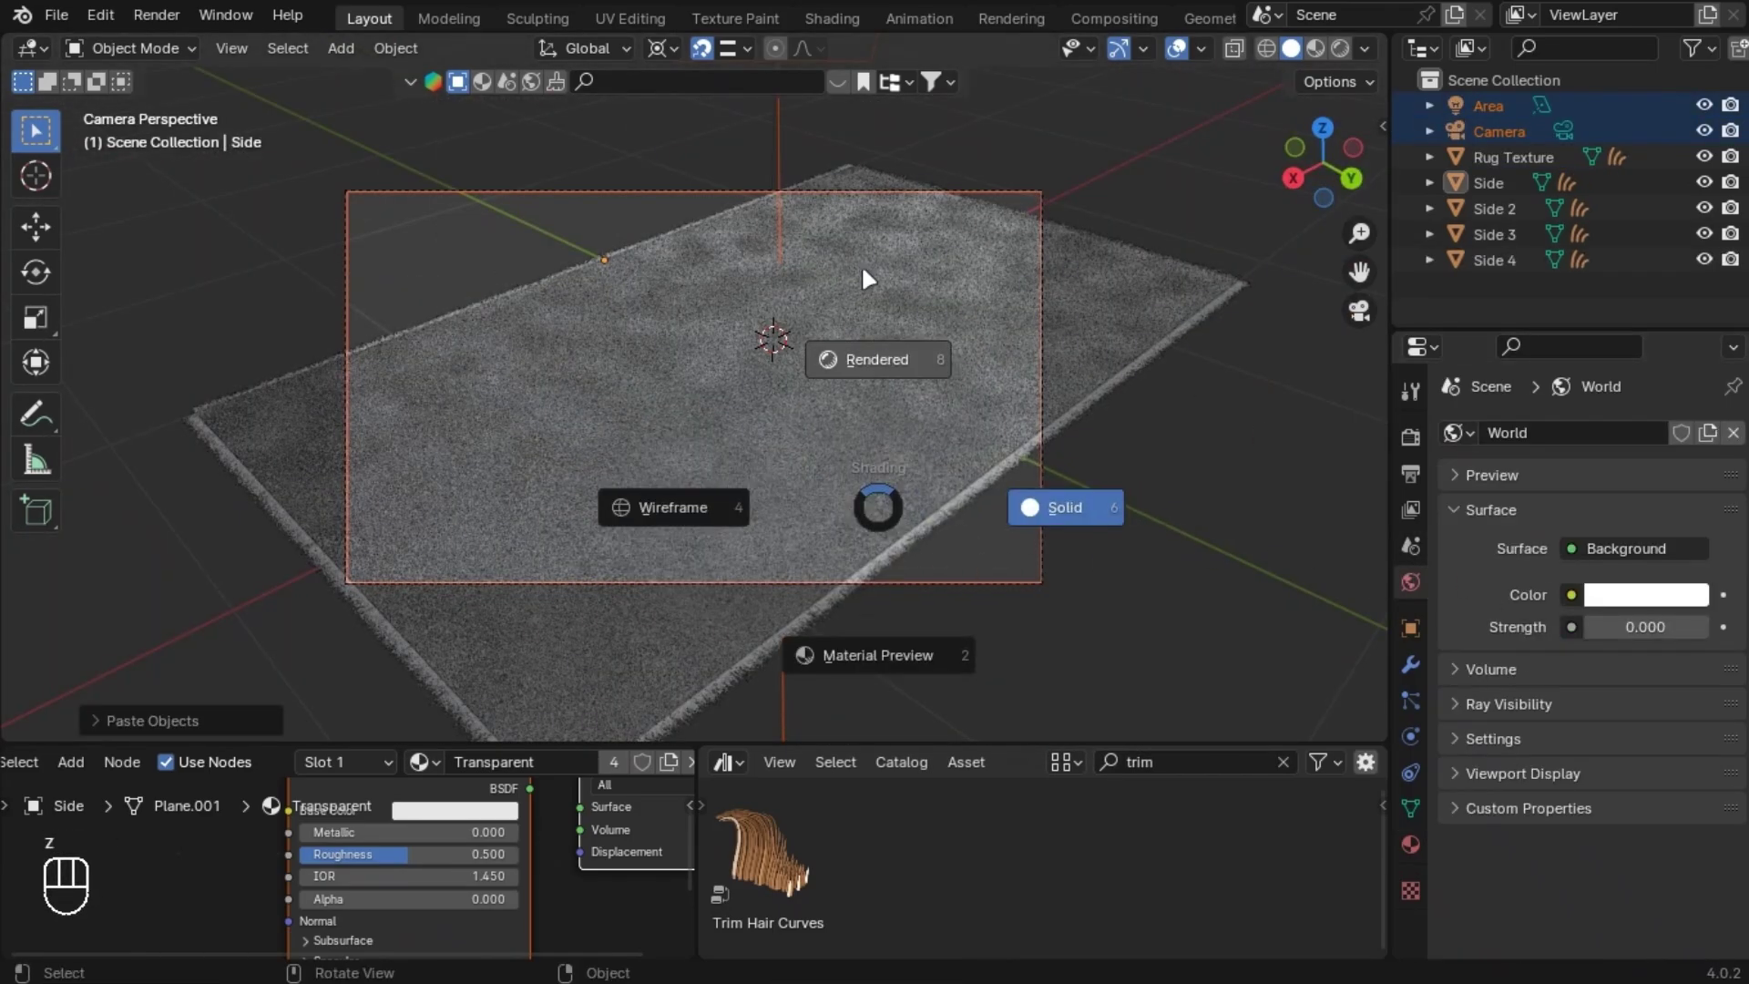